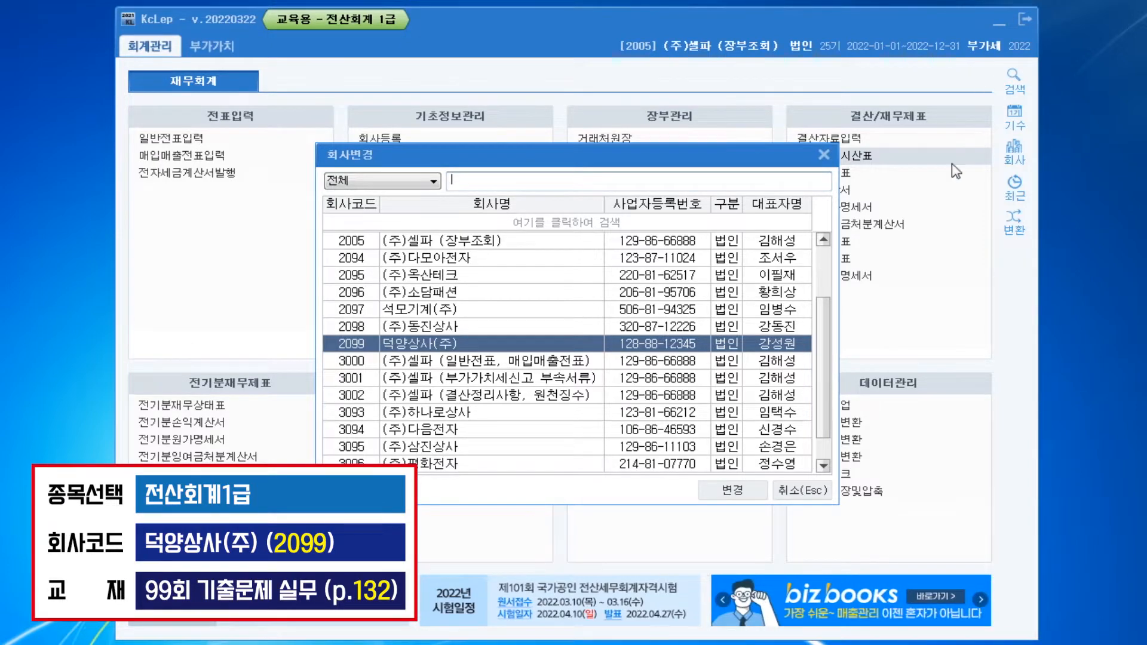
Switch to company 2099 덕양상사(주) and open its 계정과목및적요등록 screen
double_click(548, 341)
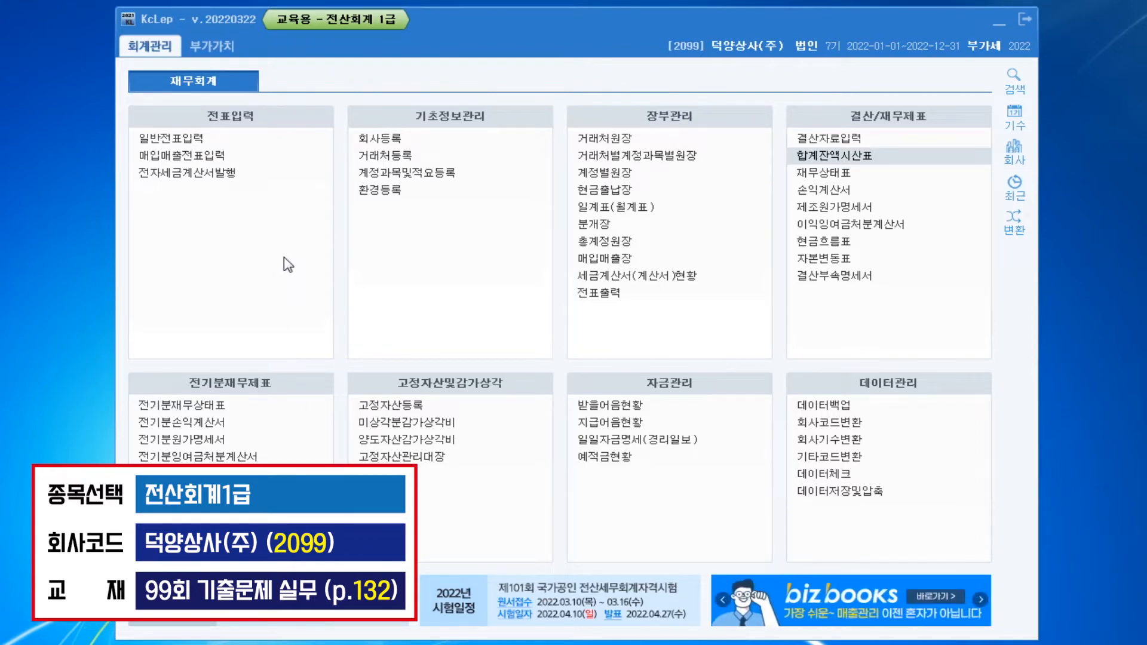
text(ㄱㅈㄱ)
key(Return)
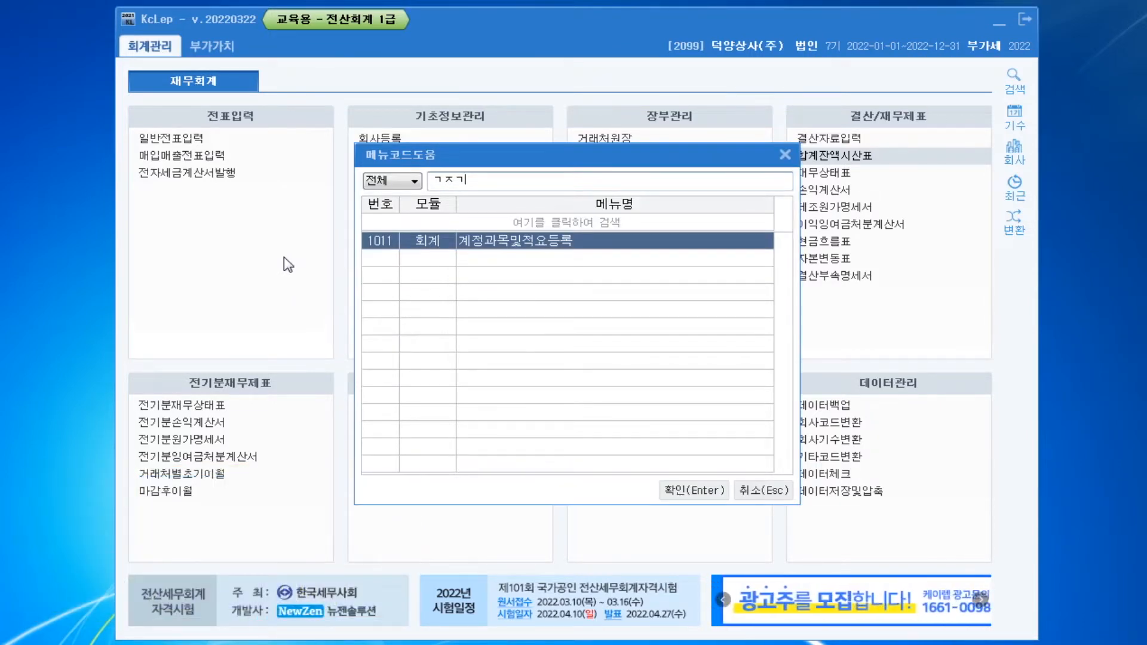
key(Return)
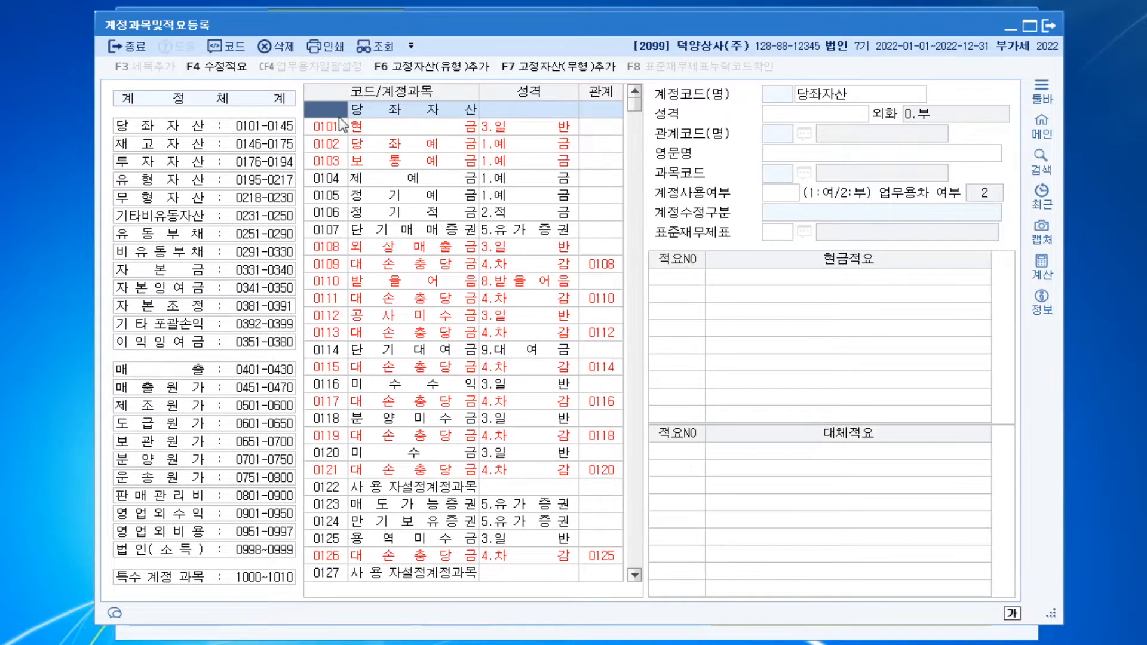
Find account code 0851, name it 차량리스료 and set its 성격 to 3.경비
text(851)
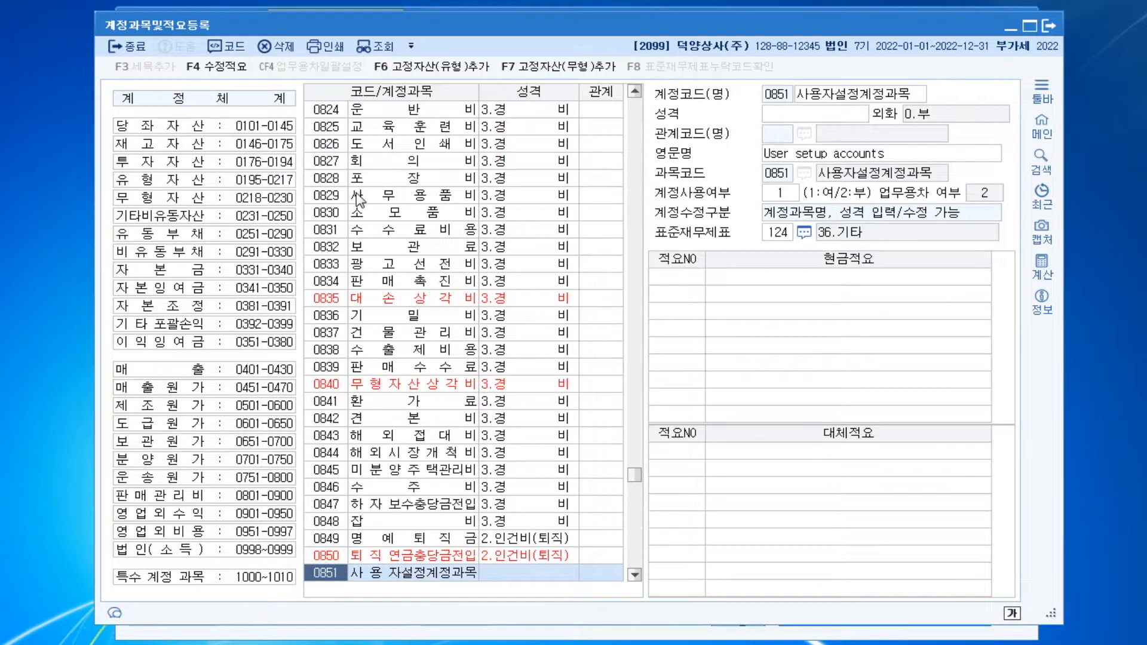
click(420, 580)
click(823, 100)
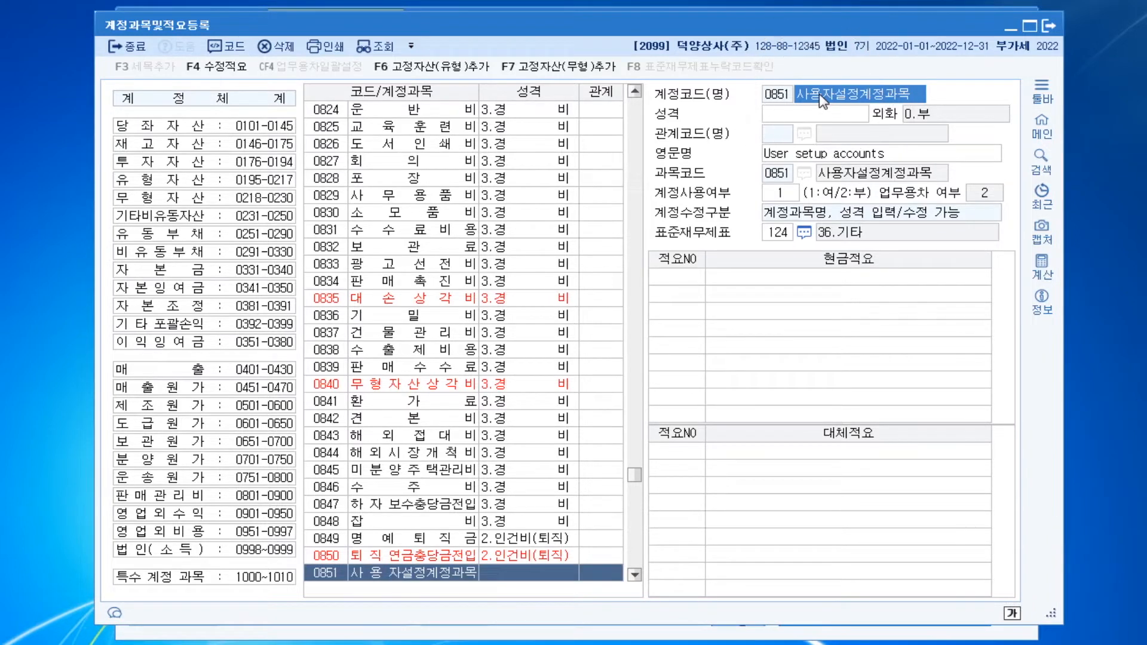
click(820, 95)
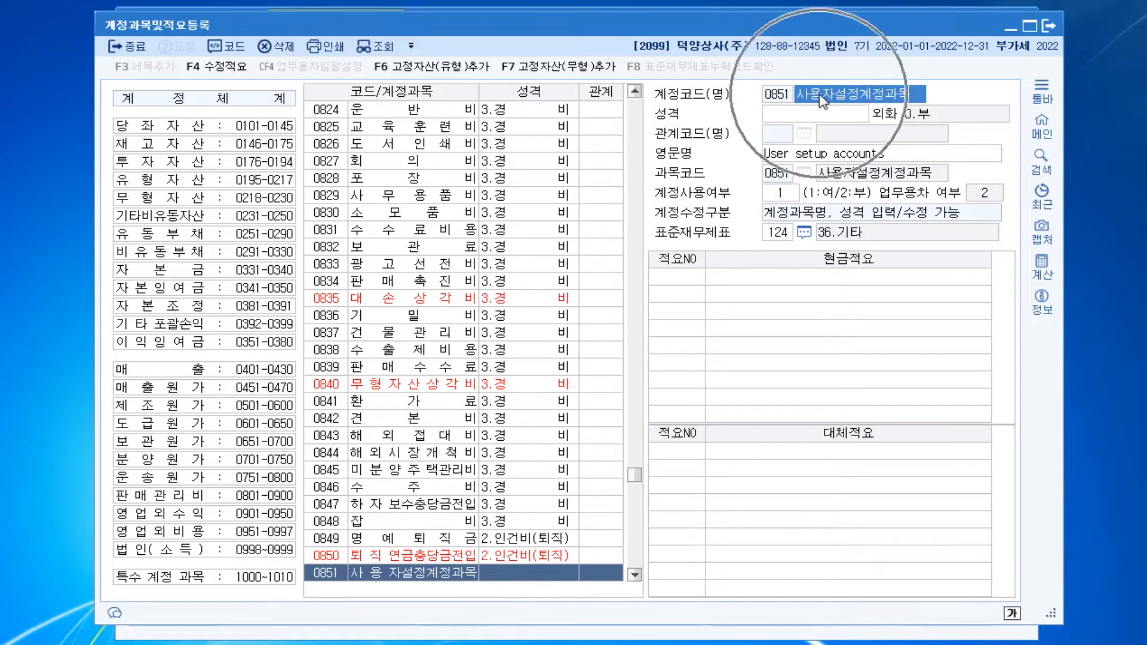
text(차량리스료)
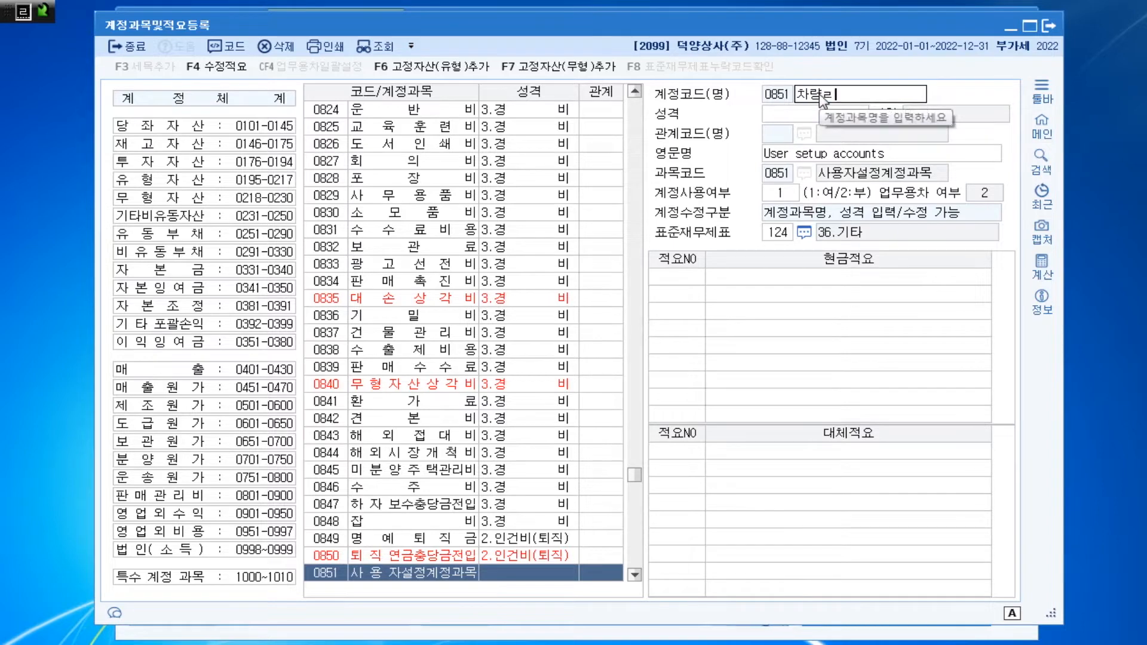
key(Return)
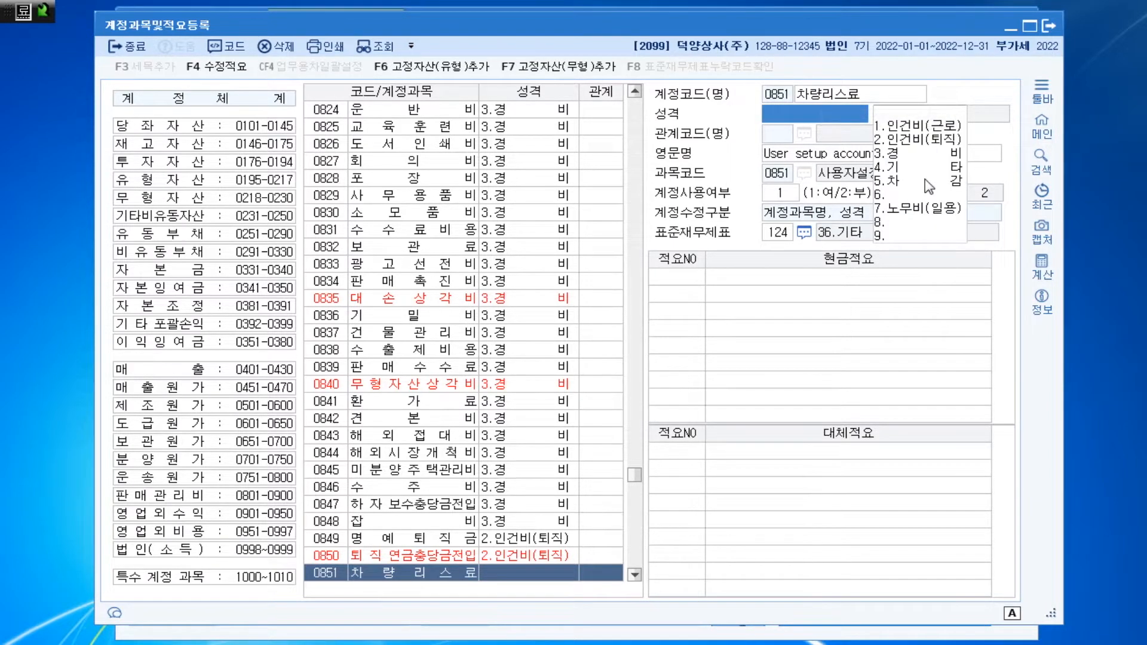
key(ctrl)
key(ctrl)
click(911, 164)
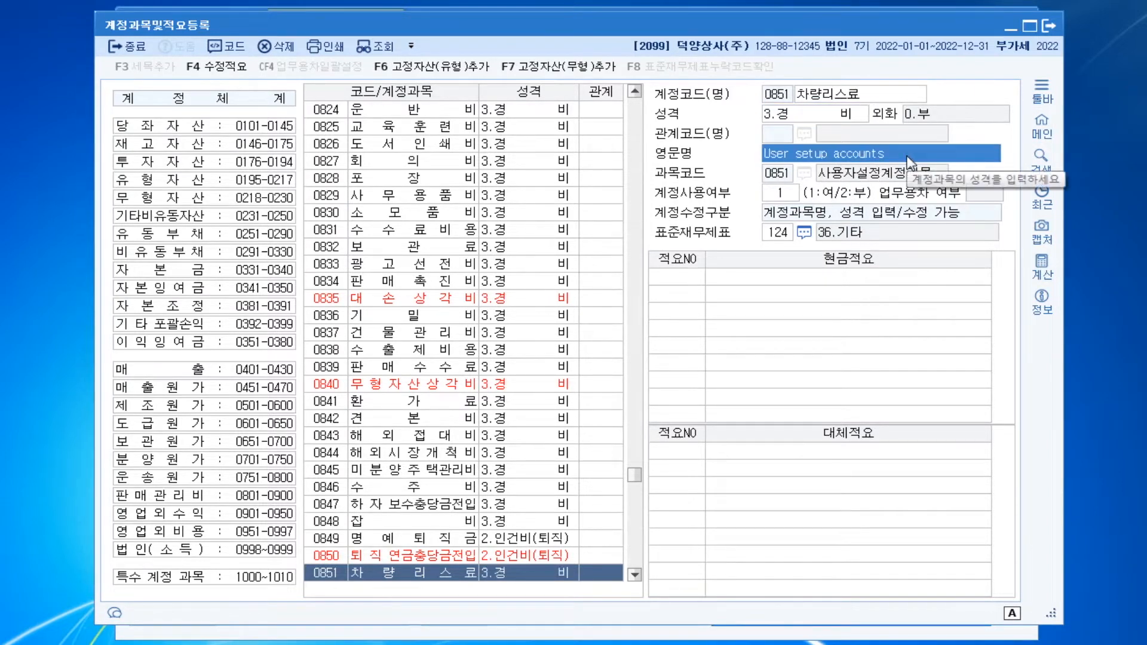
Add 현금적요 number 1, "업무용승용차 리스료", to account 0851
click(700, 290)
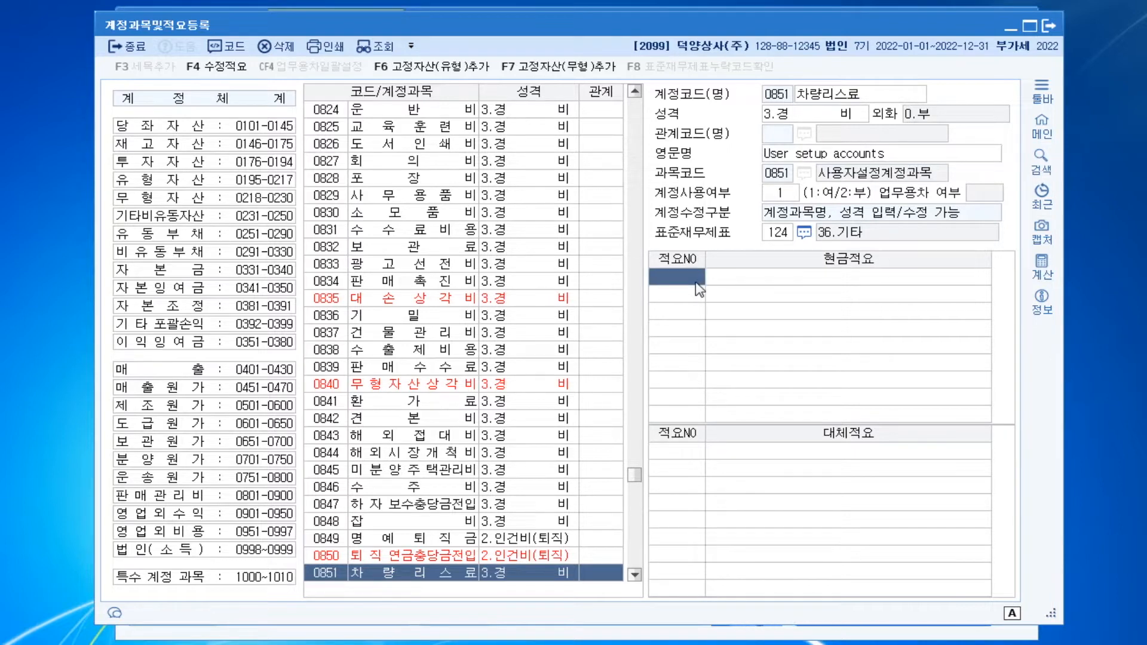
text(1)
key(Return)
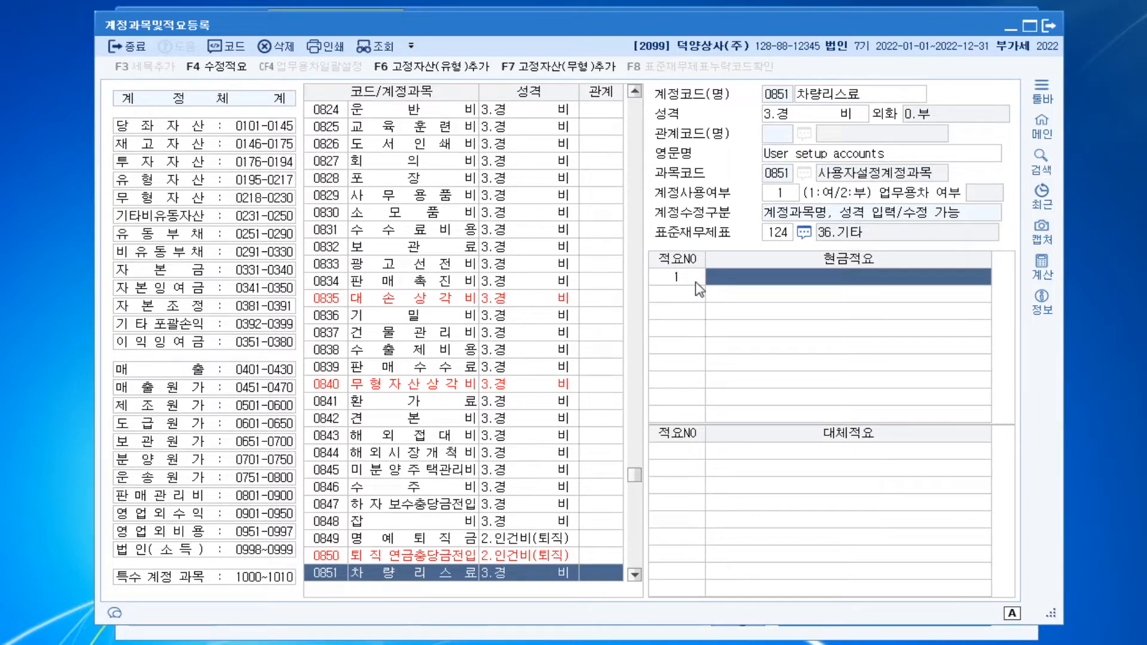
text(업무)
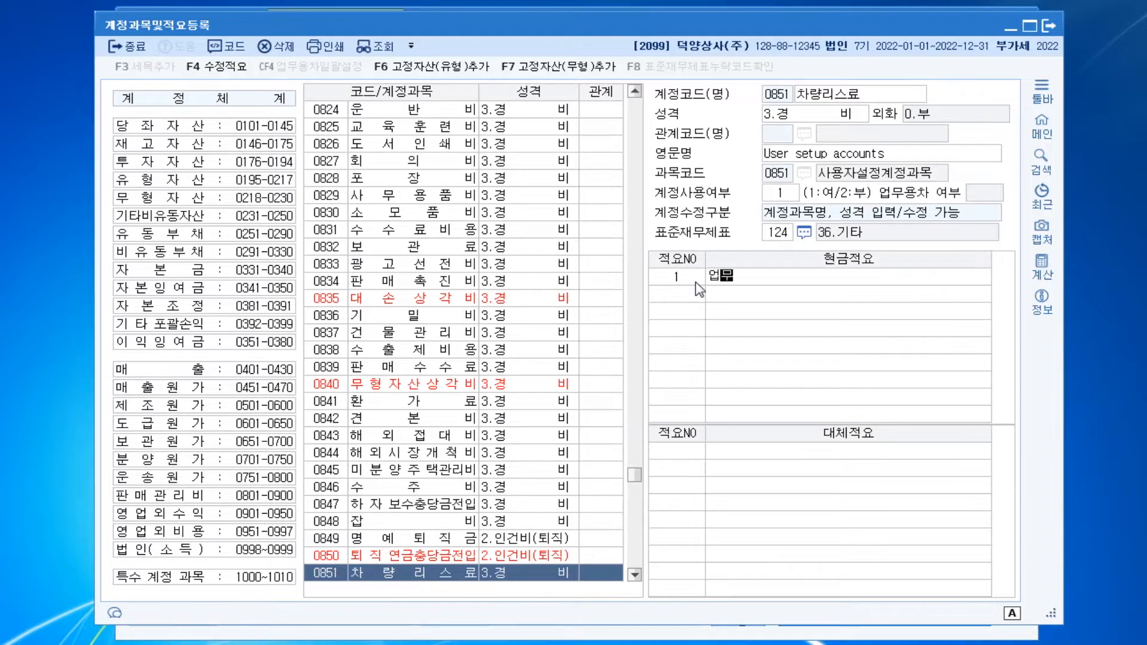
text(용승용)
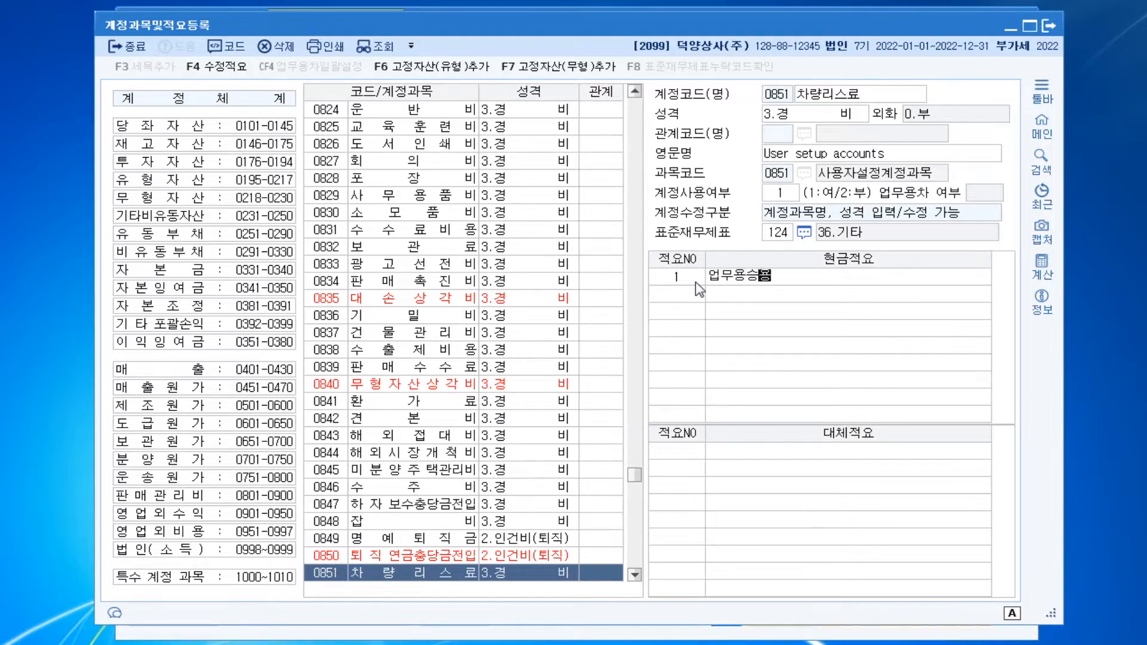
text(차 리스료)
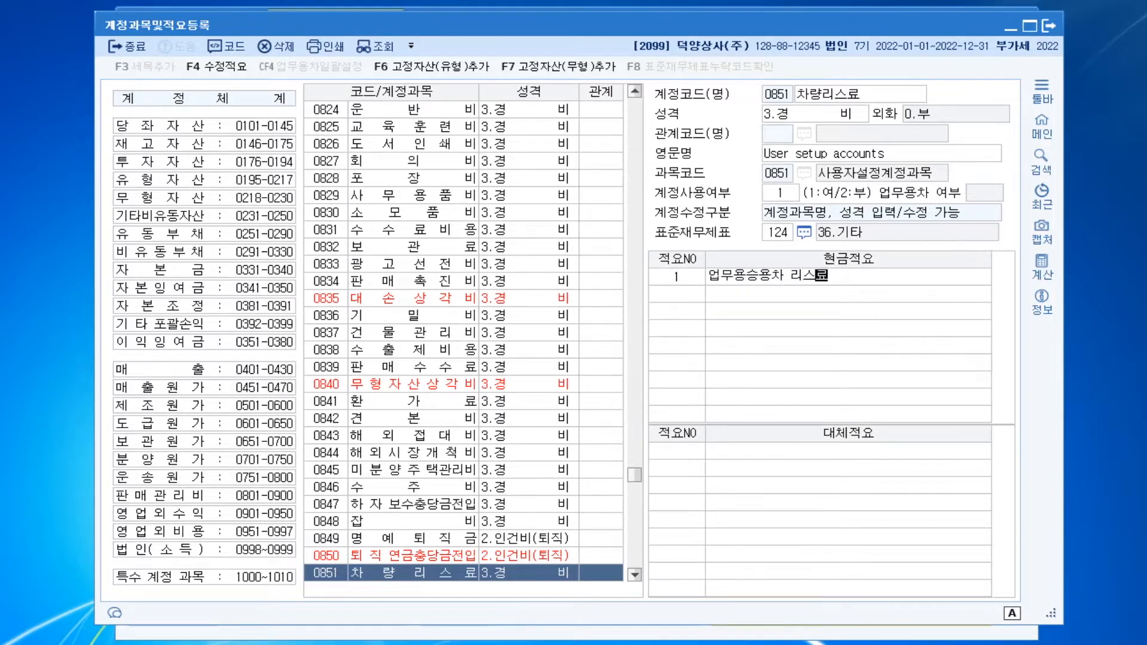
key(Return)
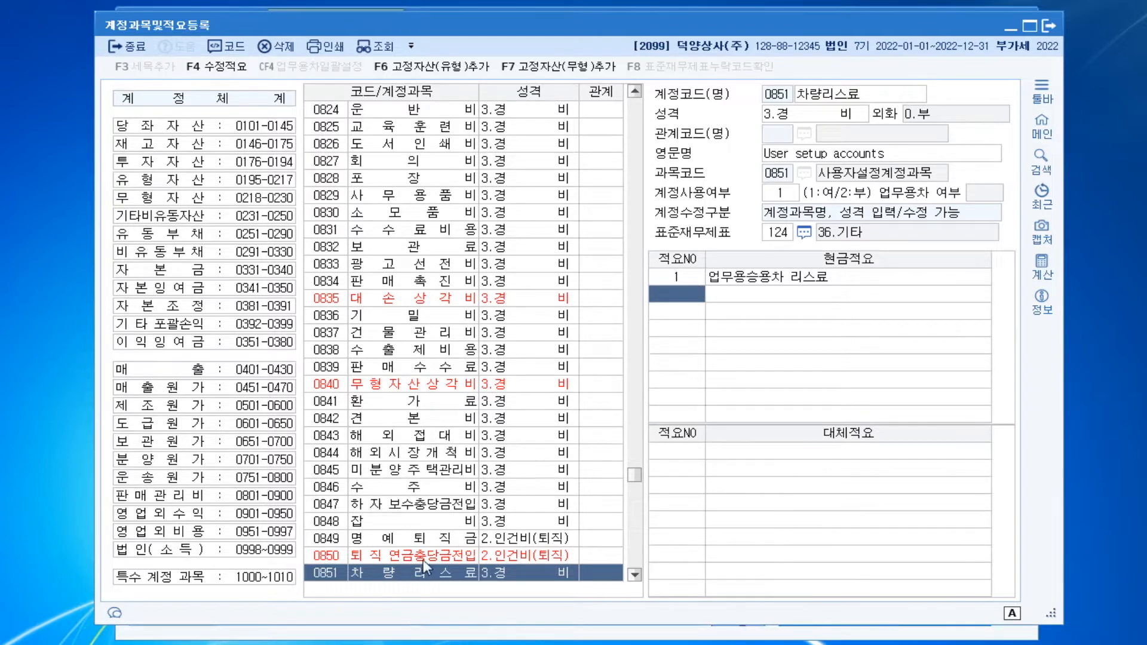
click(393, 575)
scroll(394, 562, down, 1)
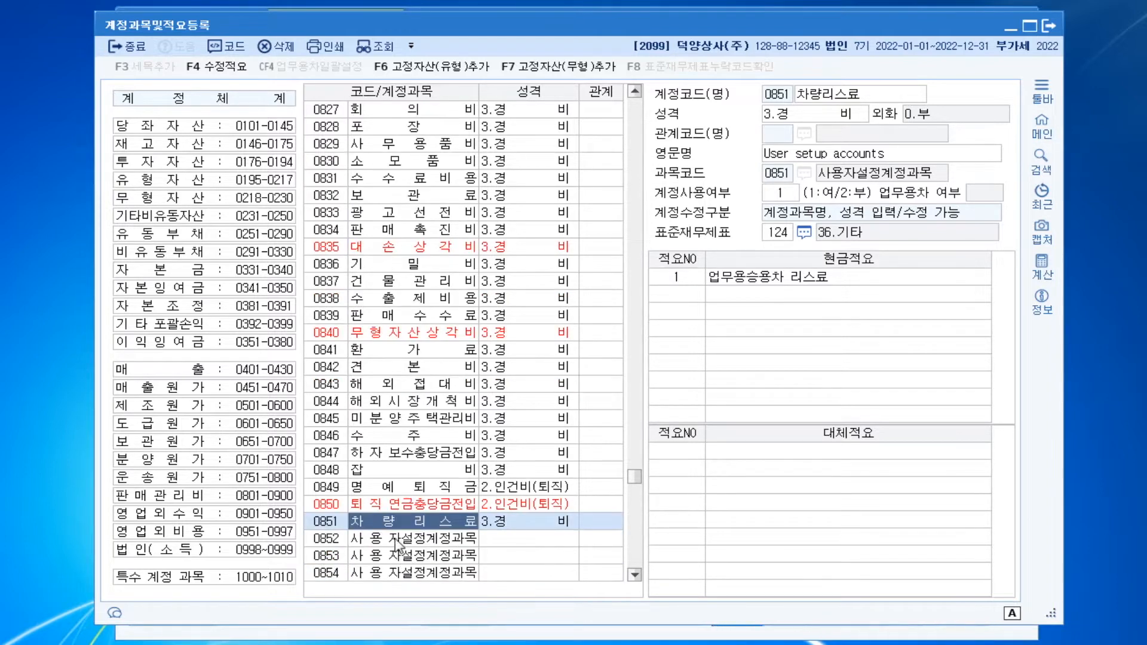
click(397, 539)
click(406, 521)
click(422, 435)
click(415, 519)
Search the program's menus for ㄱㄹㅊ and open the 거래처등록 screen
key(ctrl+f)
text(ㄱㄹㅊ)
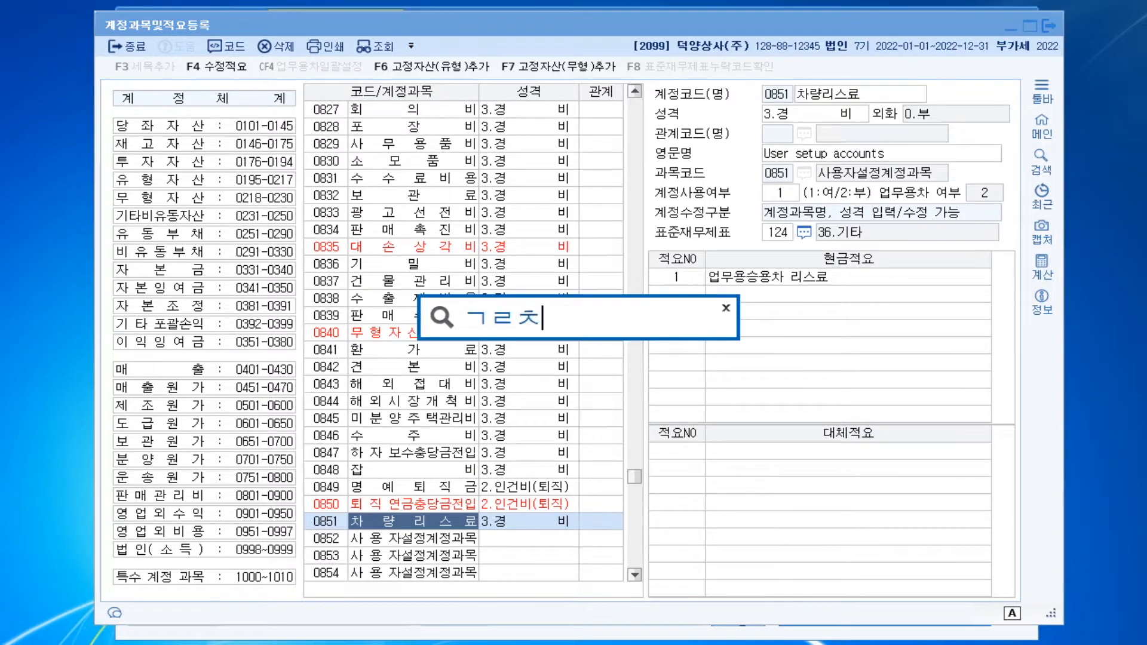
key(Return)
key(Return)
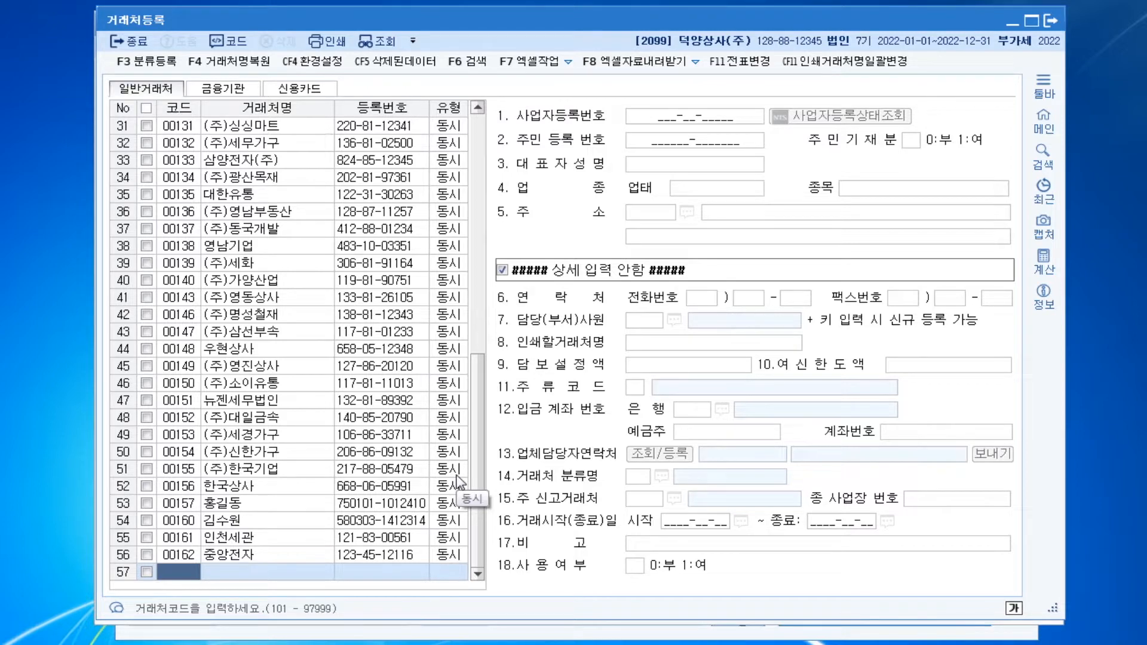
Add a 일반거래처 entry with code 01230, name (주)백세가구 and 유형 3:동시
text(1)
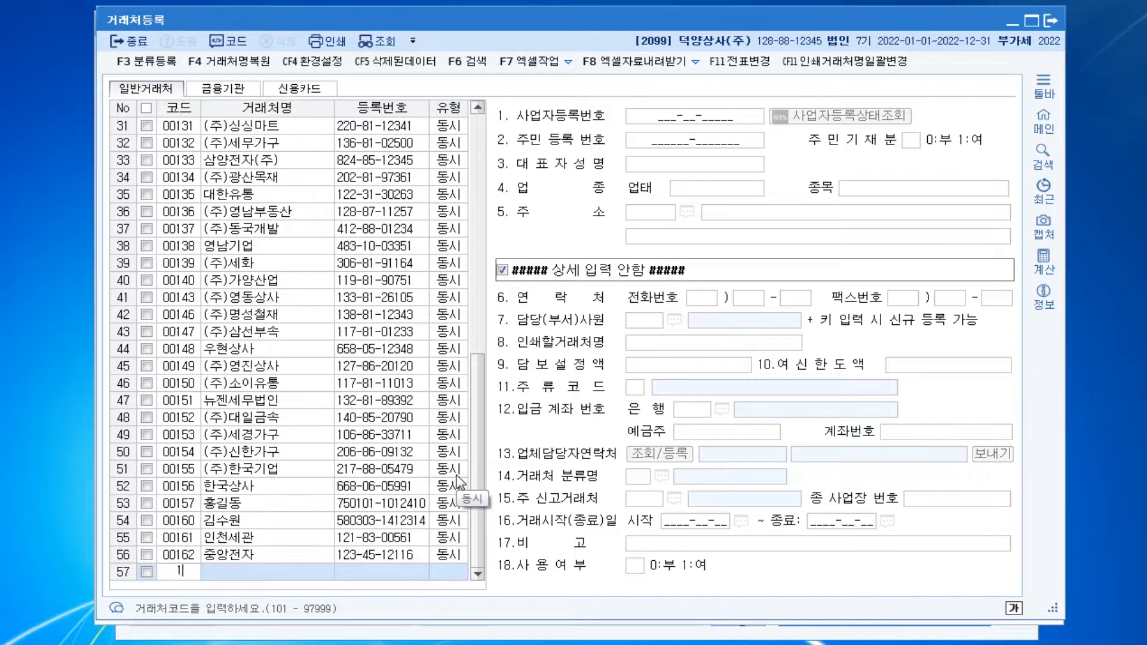
text(230)
key(Return)
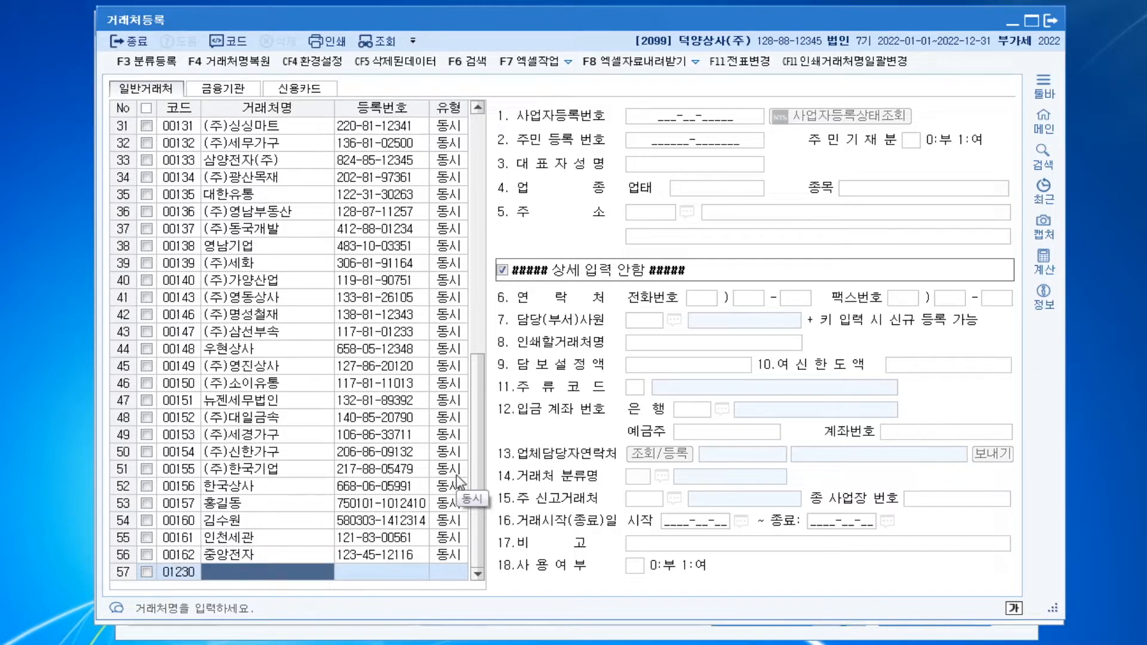
text((주))
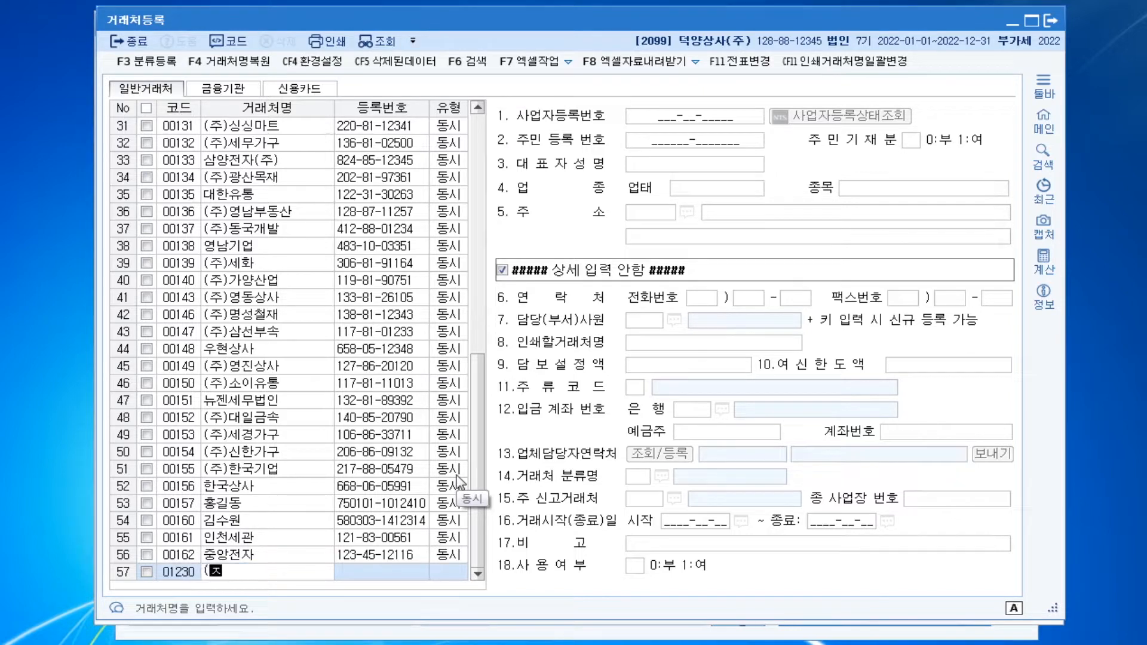
text(백세가구)
key(Return)
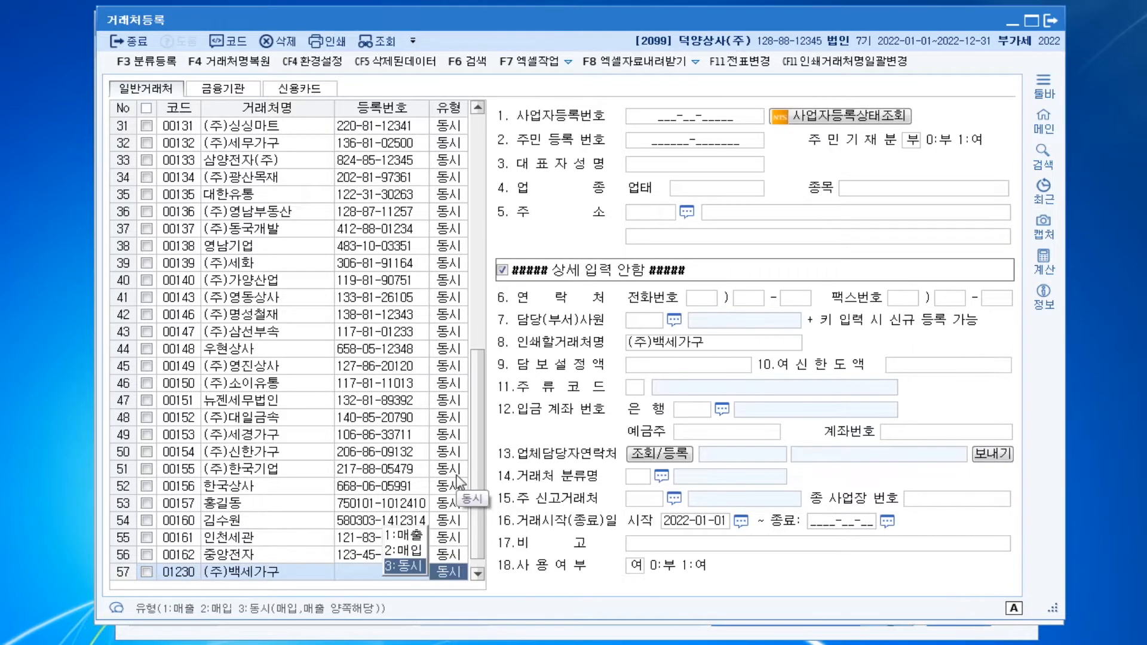
key(Return)
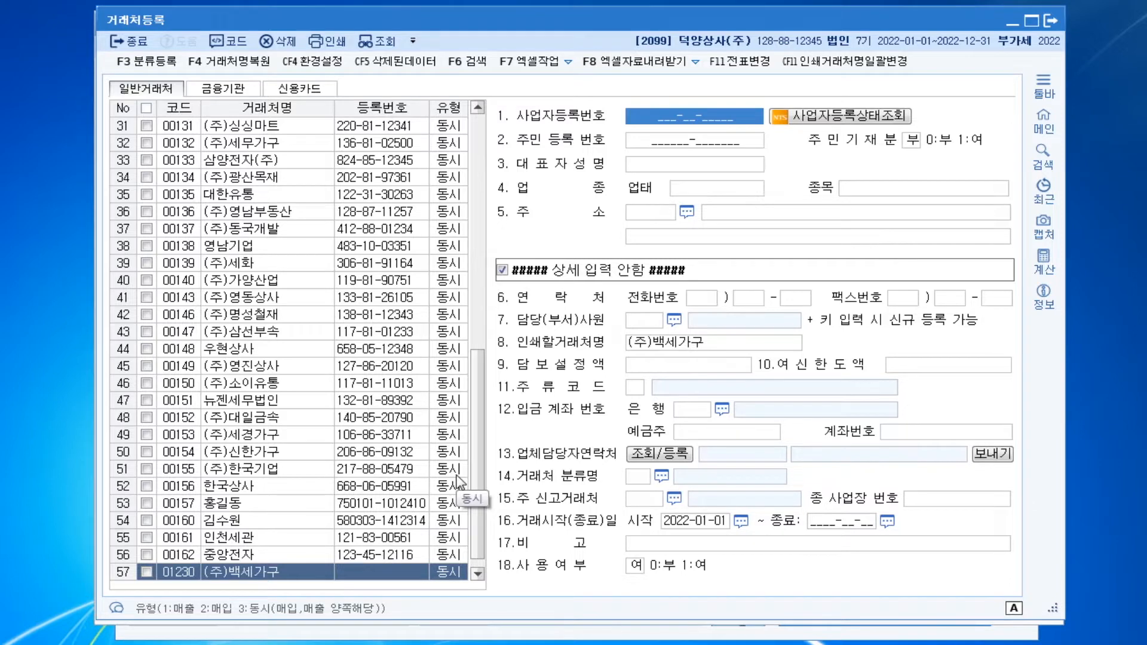
Enter the business registration number and the representative's name for (주)백세가구
key(ctrl)
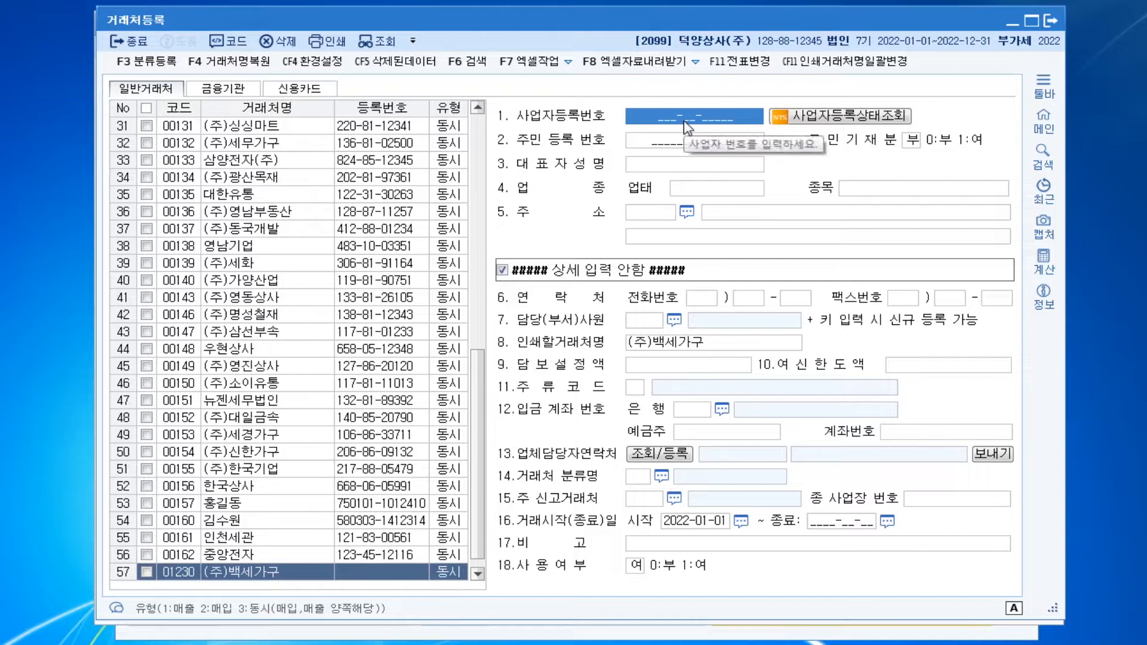
text(128-86-)
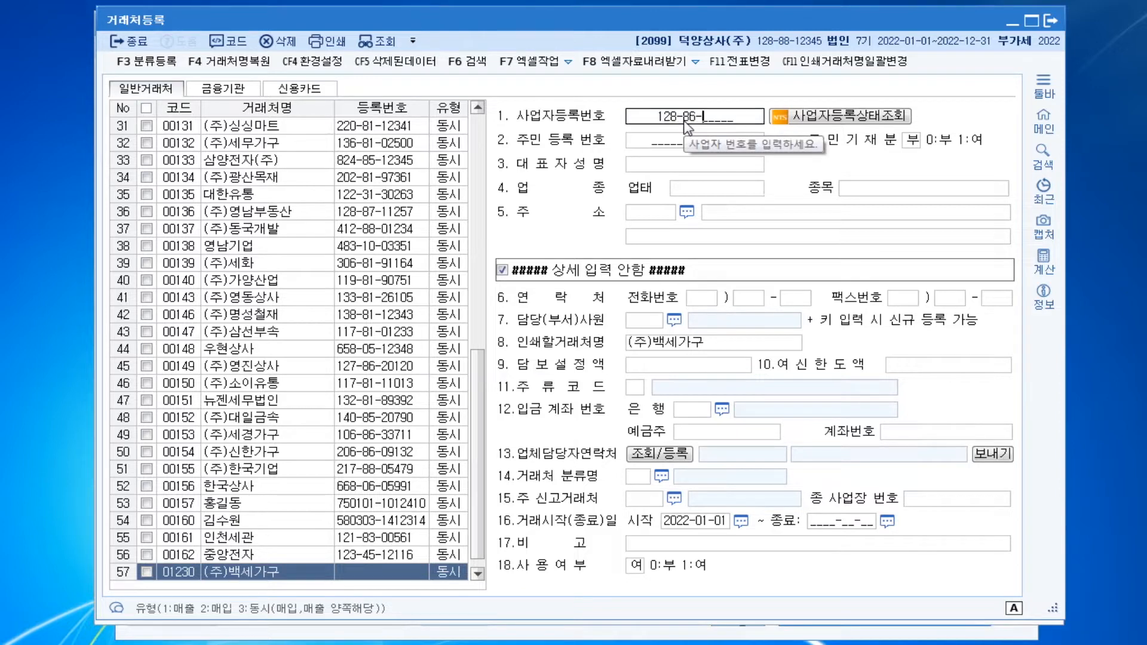
text(01280)
key(Return)
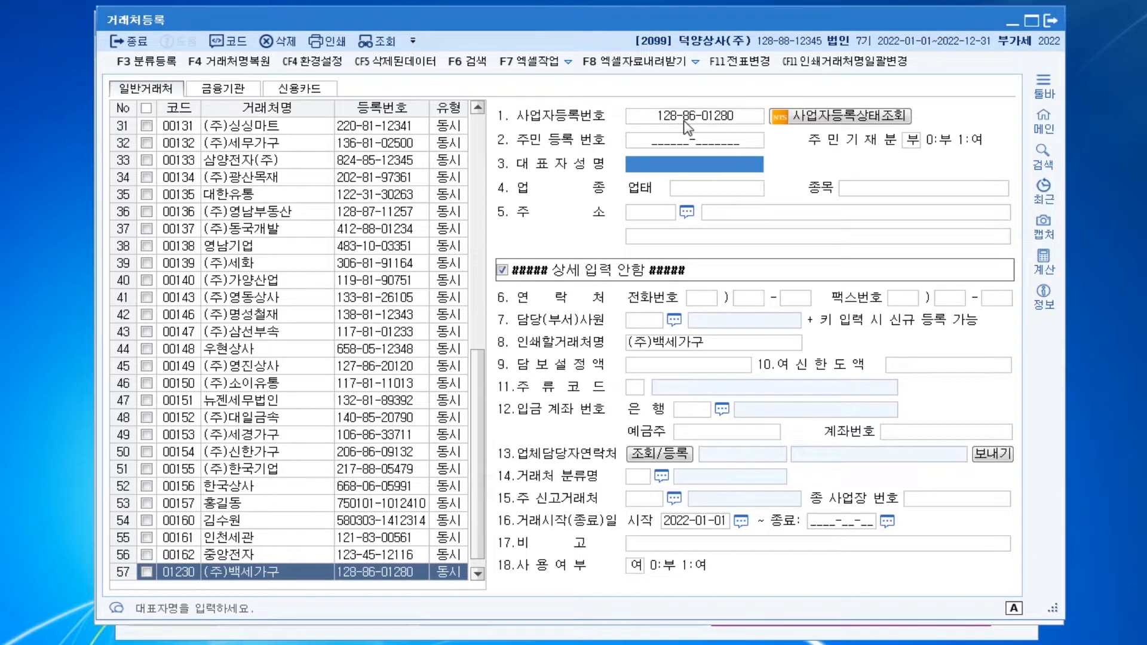
text(김기백)
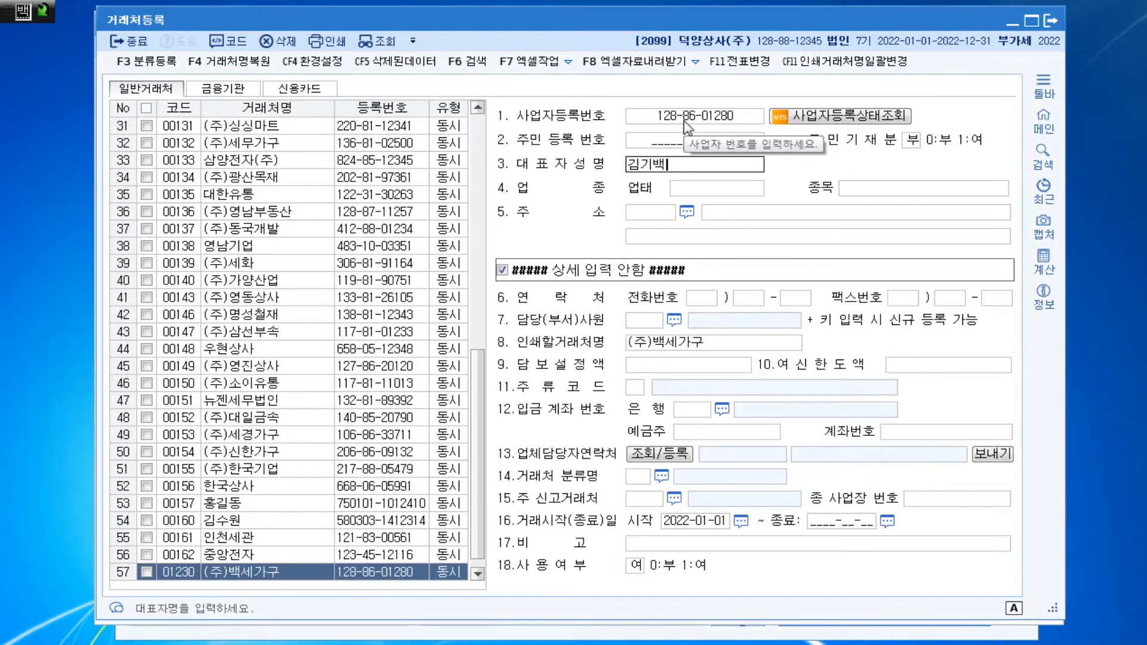
key(Return)
Set the 업태 of (주)백세가구 to 도소매 and its 종목 to 가구
text(도소매)
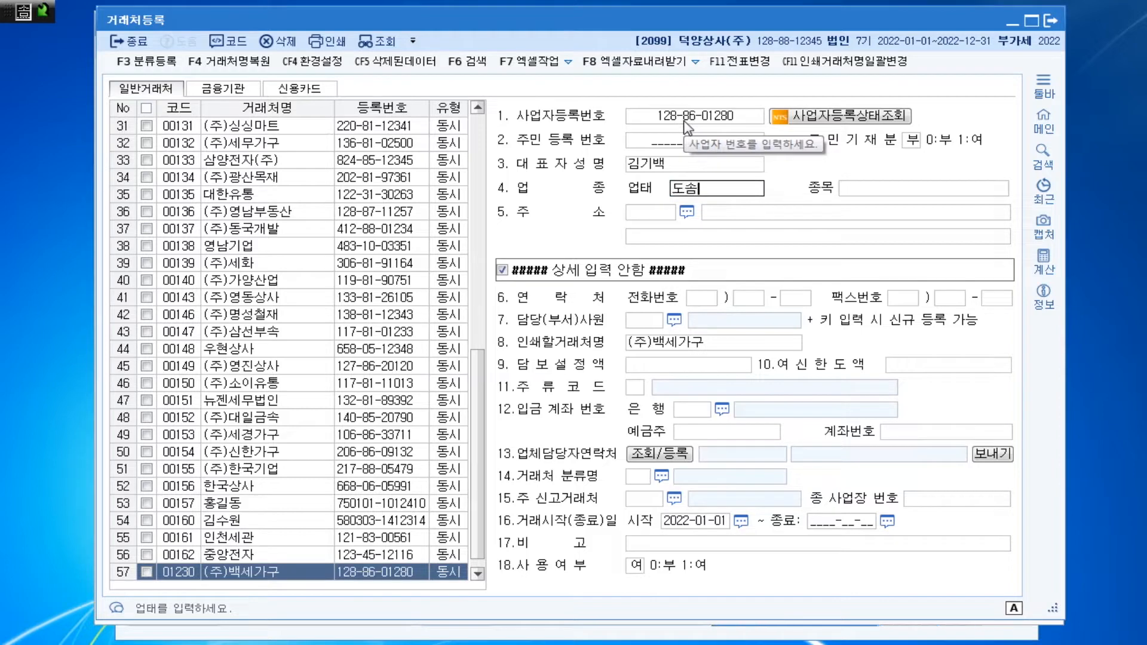
key(Return)
text(가구)
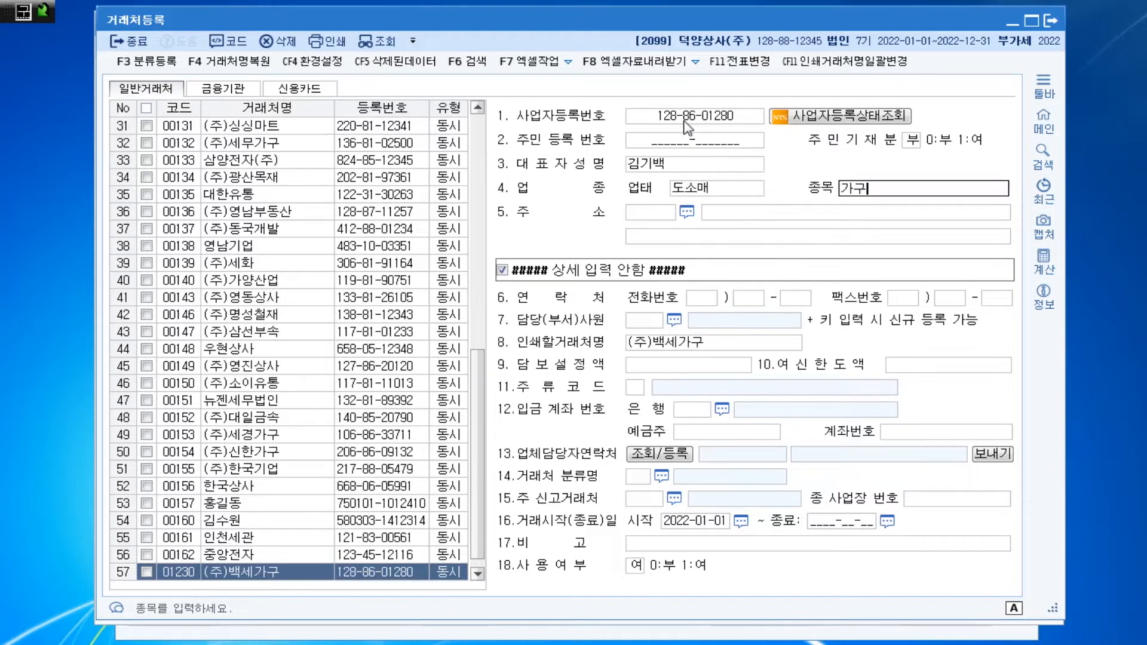
key(Return)
key(Return)
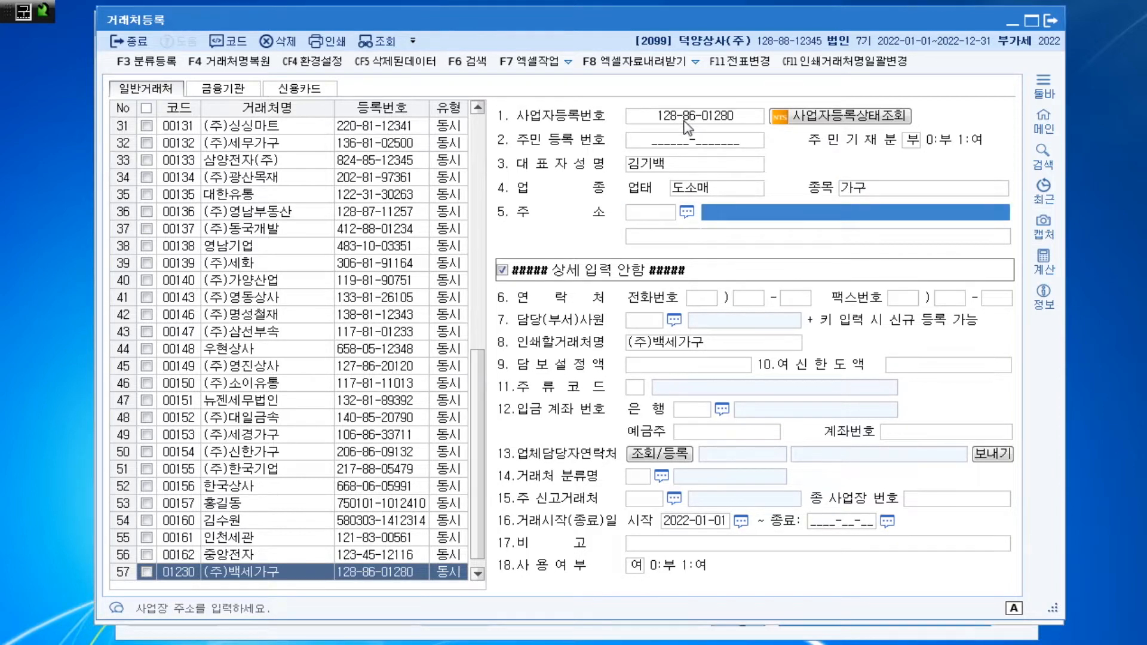
Fill in the business address of (주)백세가구 on both address lines and finish the client entry
text(경기도 )
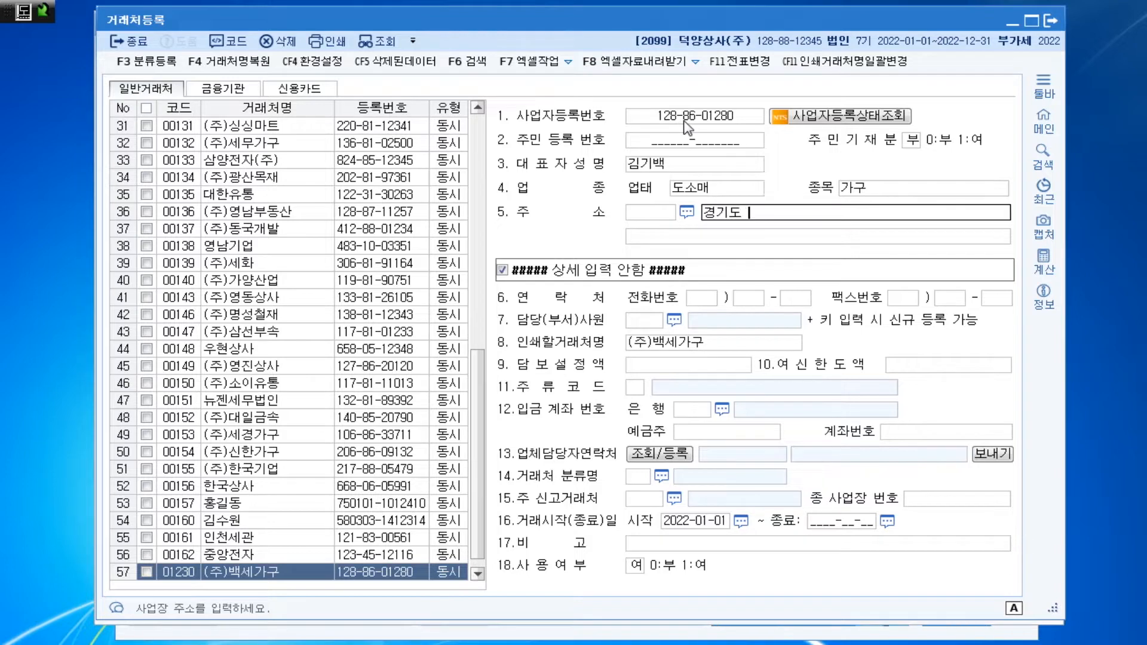
text(고양시 )
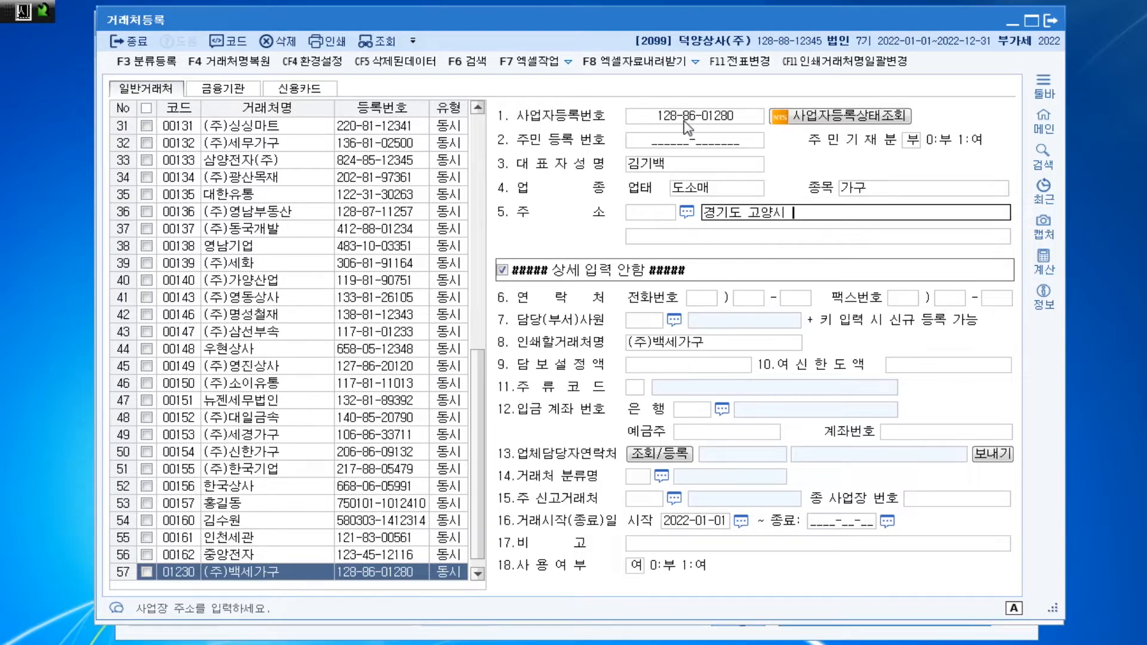
text(일산동구 ㄱ강송로)
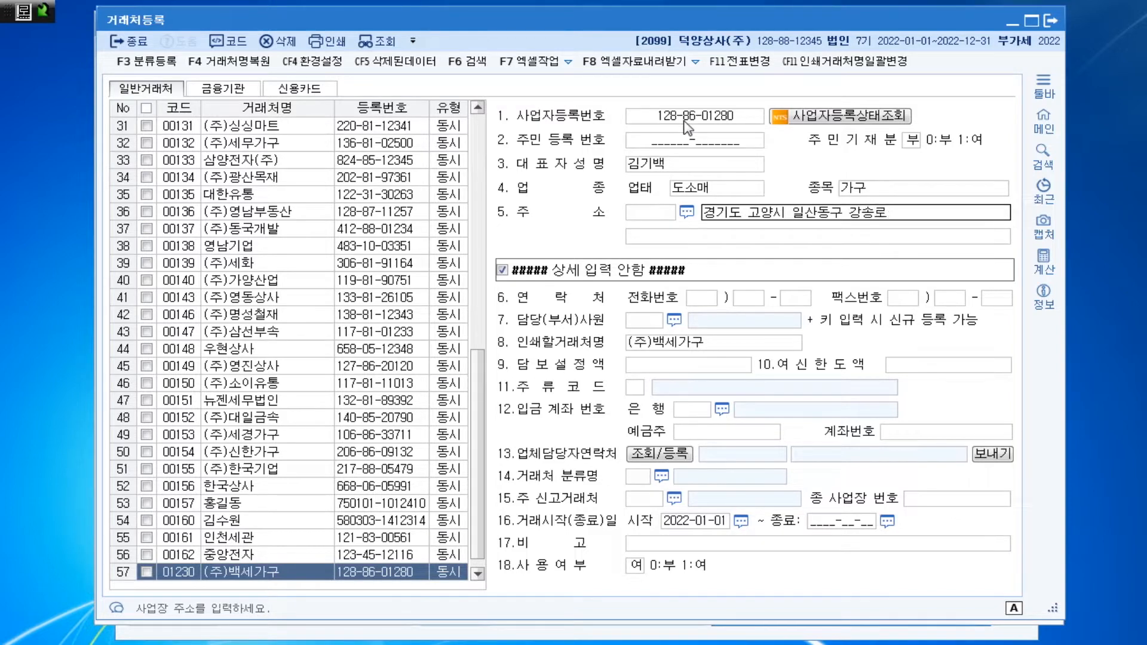
text( 14)
key(Return)
text(()
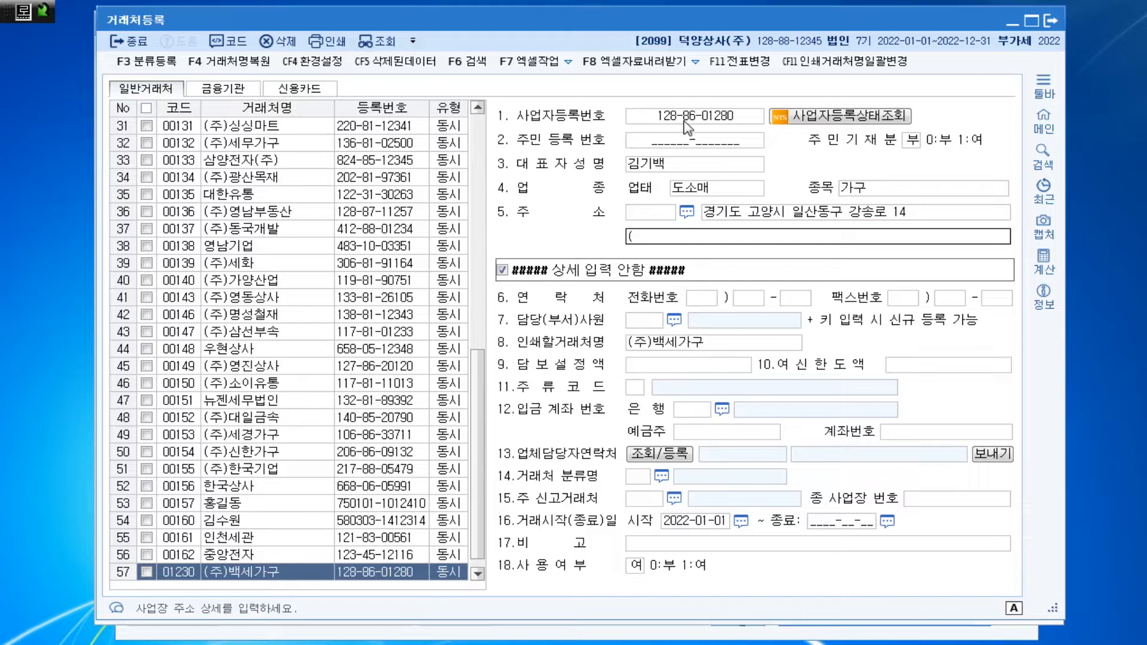
text(배ㄱ석동)
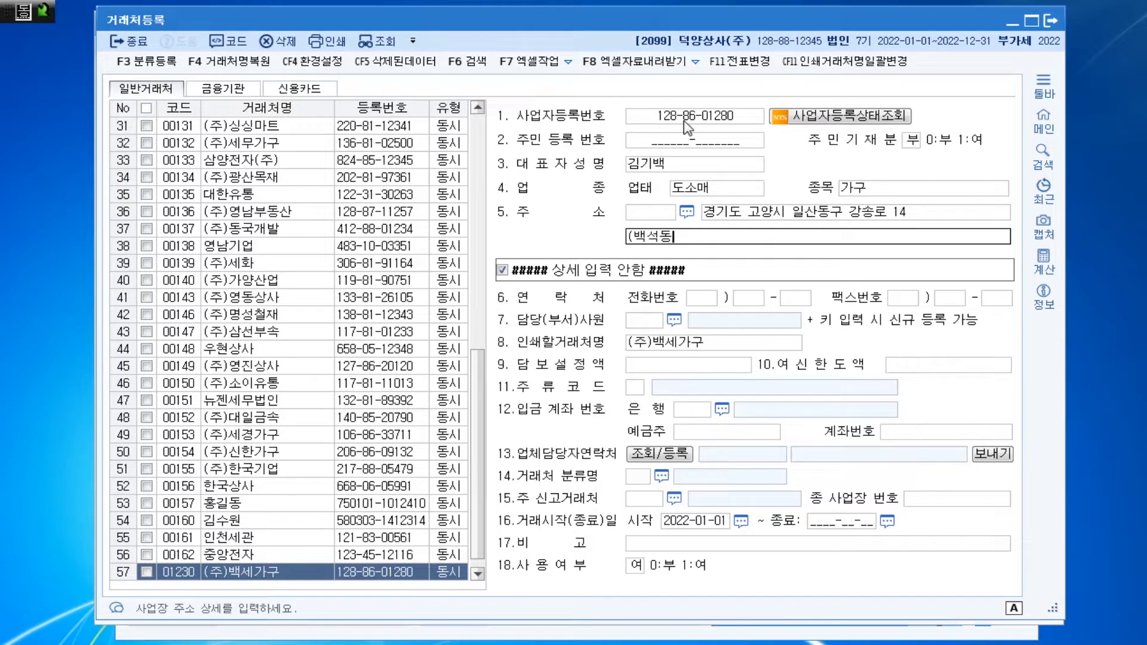
text())
key(Return)
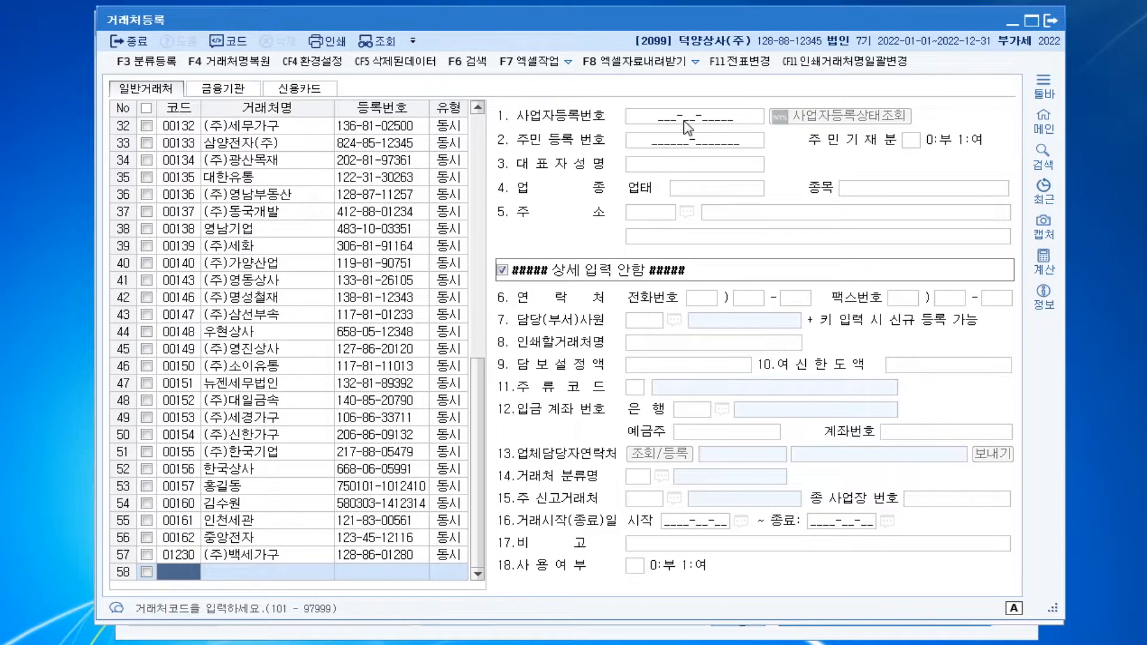
click(939, 213)
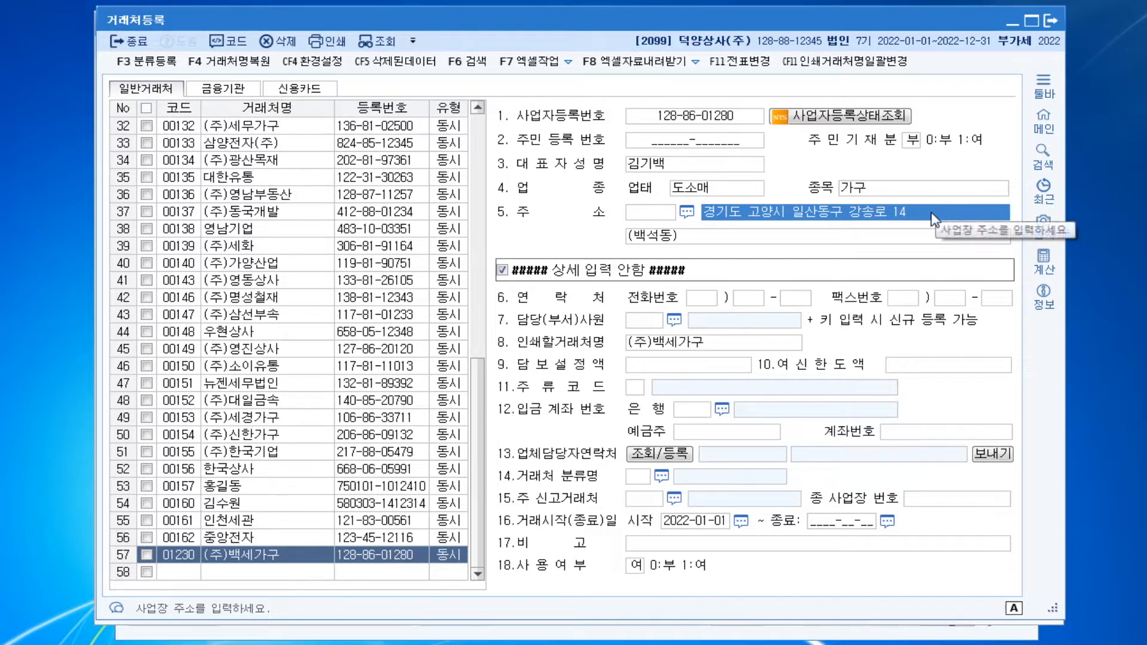
click(172, 572)
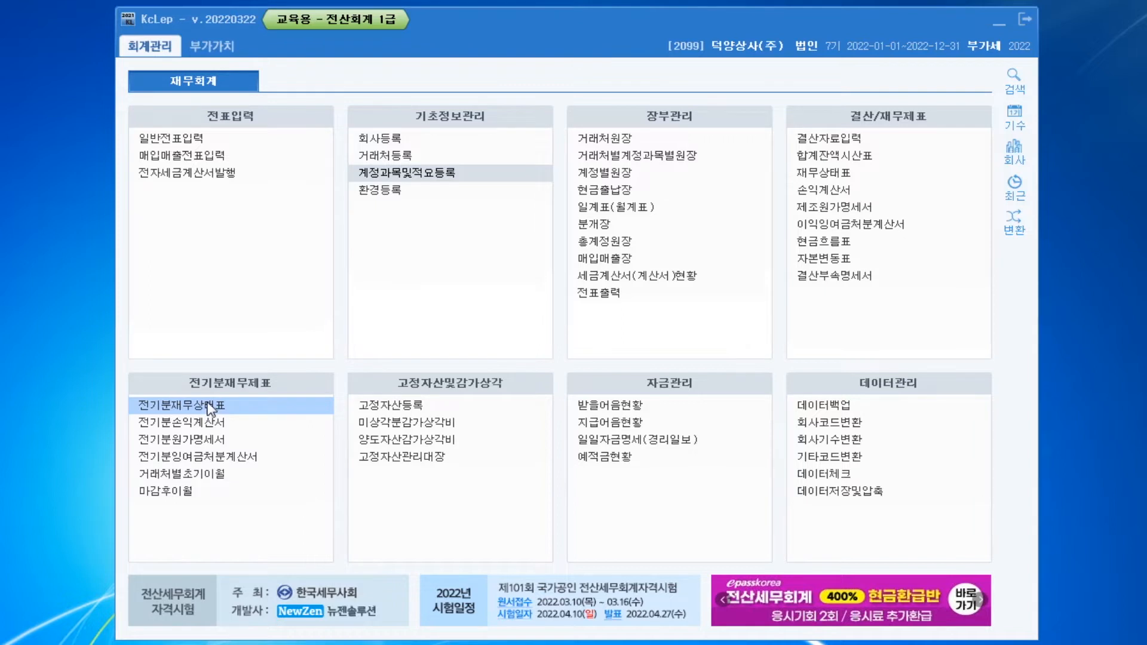
Open the 전기분재무상태표 screen to edit the prior-period balance sheet
click(208, 409)
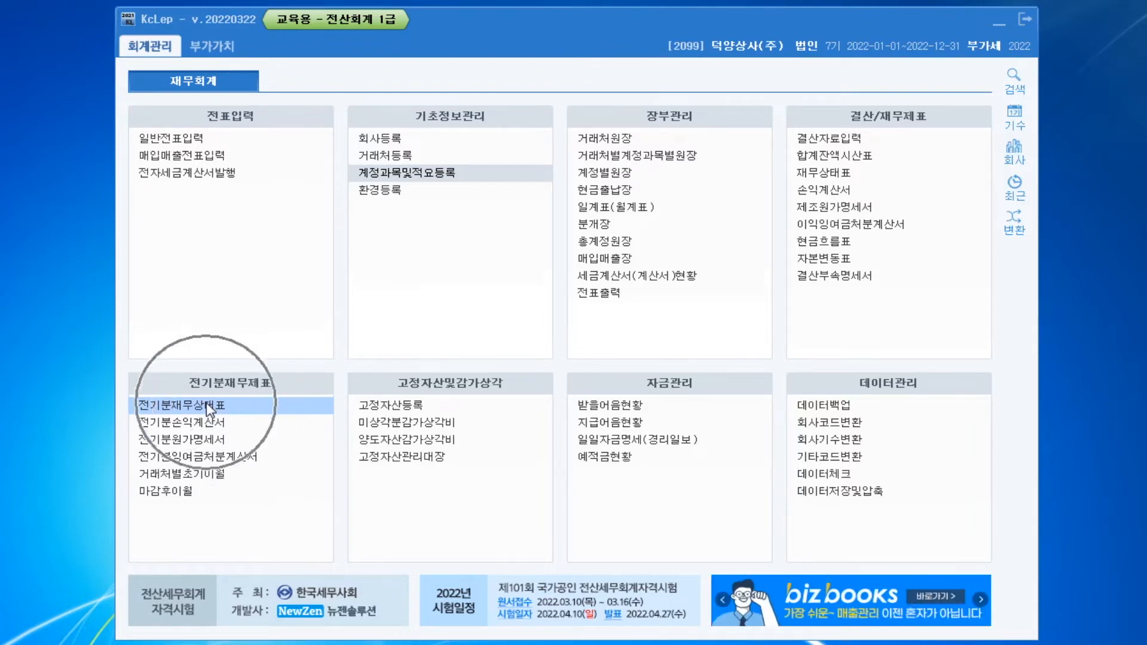
key(ctrl)
key(ctrl)
key(ctrl)
key(ctrl)
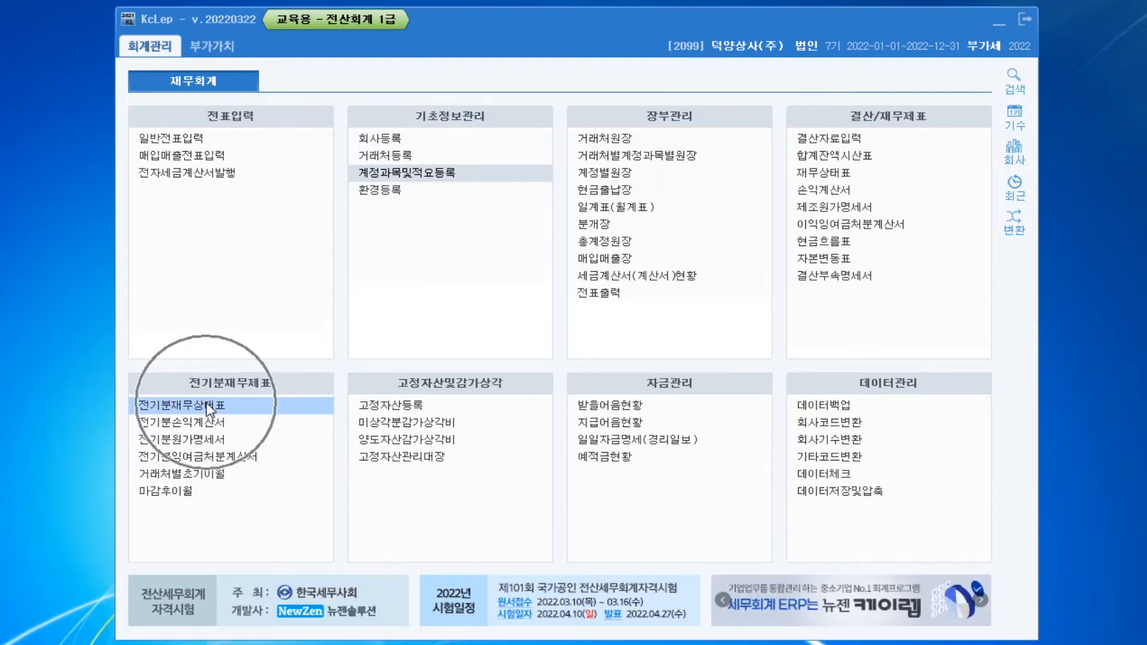
click(209, 409)
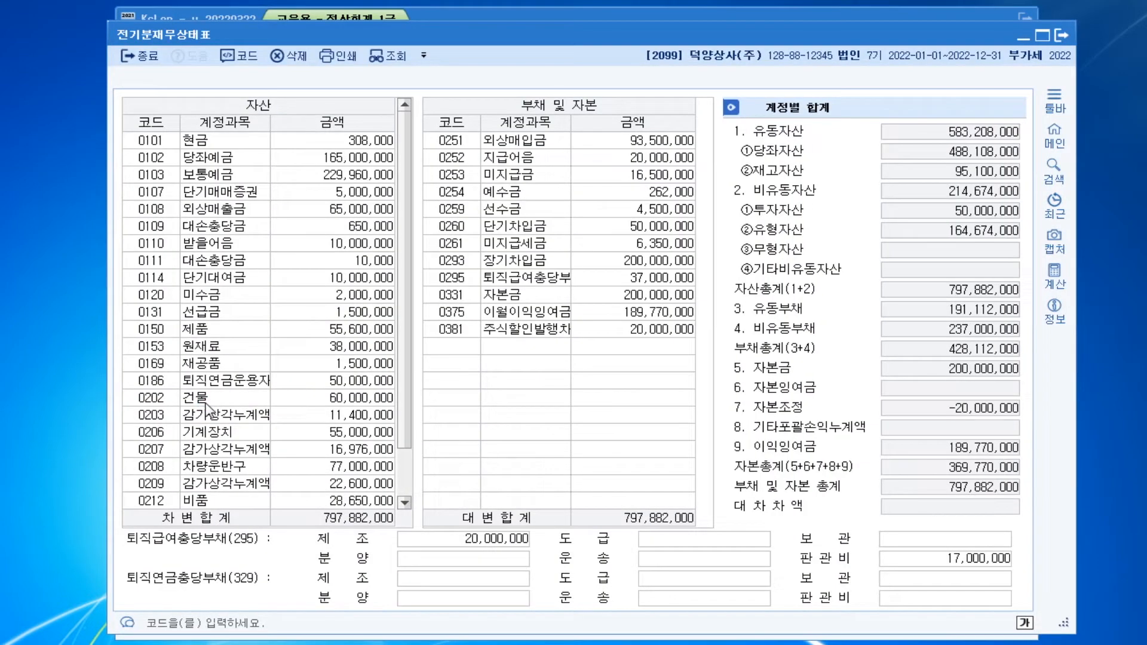
Set the amount of account 0169 재공품 to 2,500,000 in the prior-period balance sheet
click(213, 366)
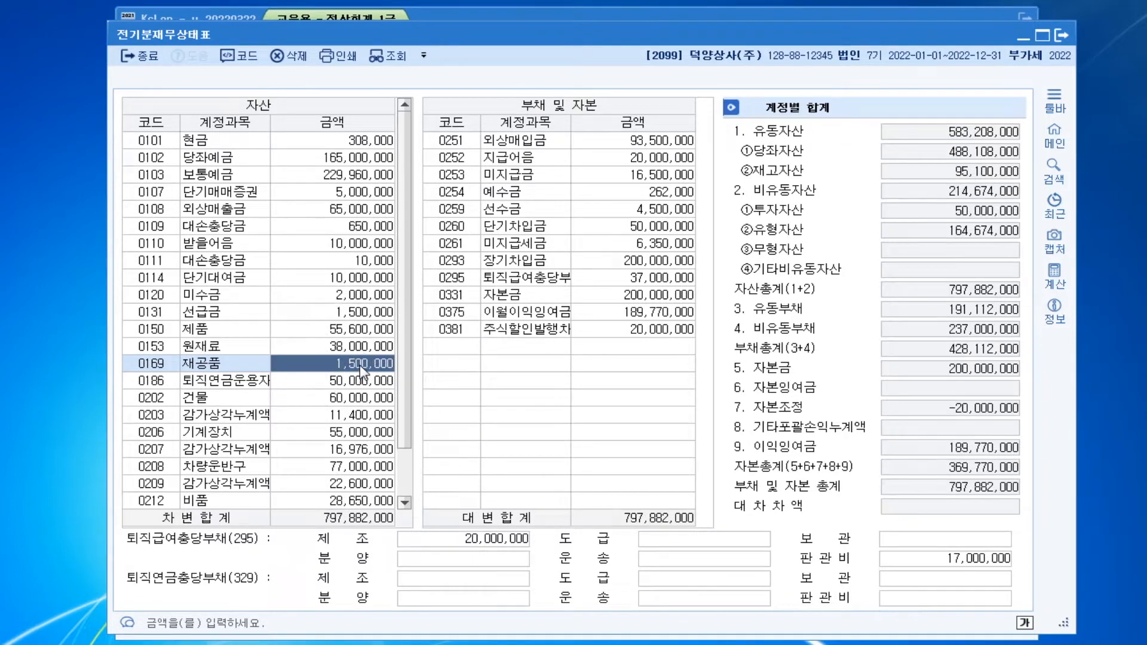
text(12500)
text(000)
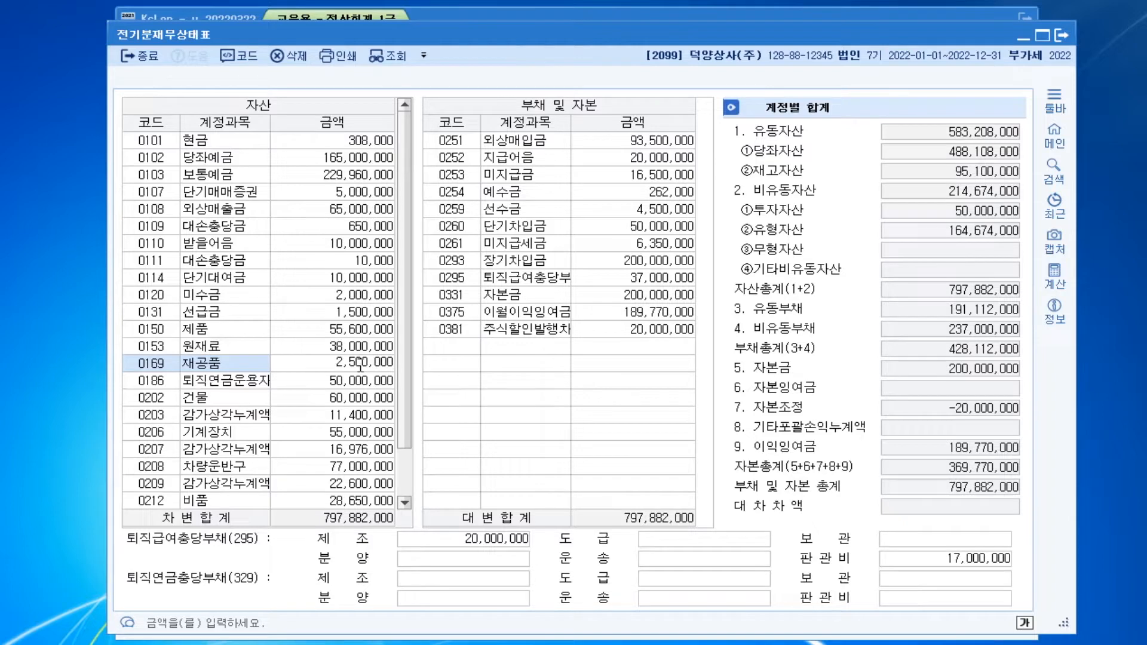
key(Return)
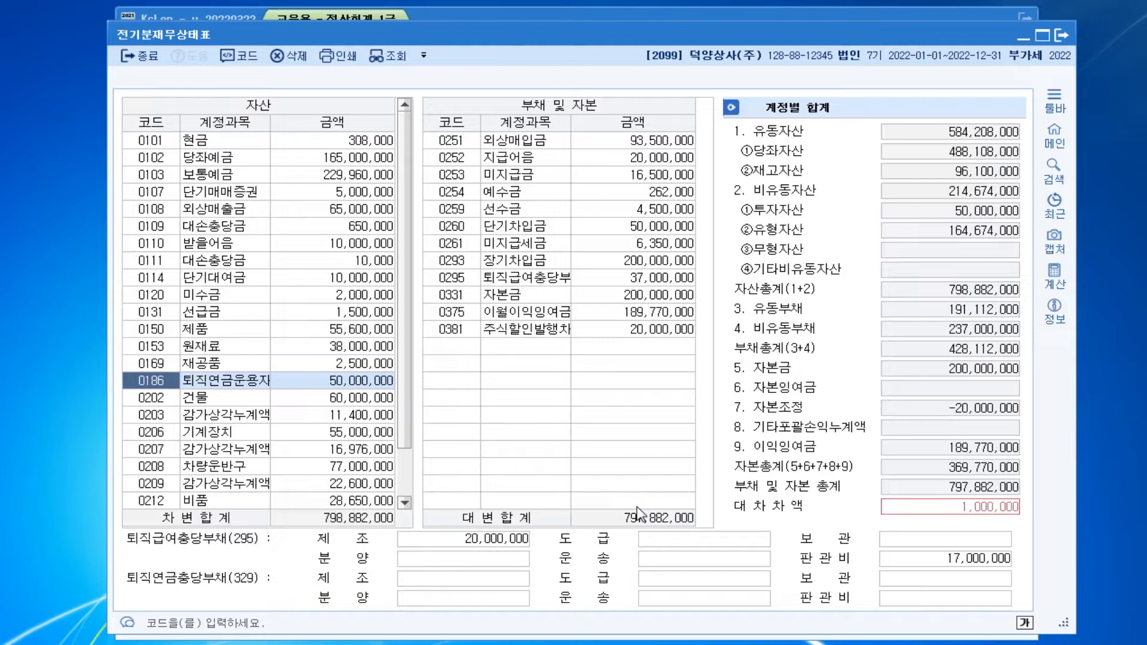
Search the program's menus for ㅈㄱㅂ, open 전기분원가명세서 and acknowledge the notice about the changed 기말재공품재고액
key(ctrl+f)
text(ㅈㄱㅂ)
key(Return)
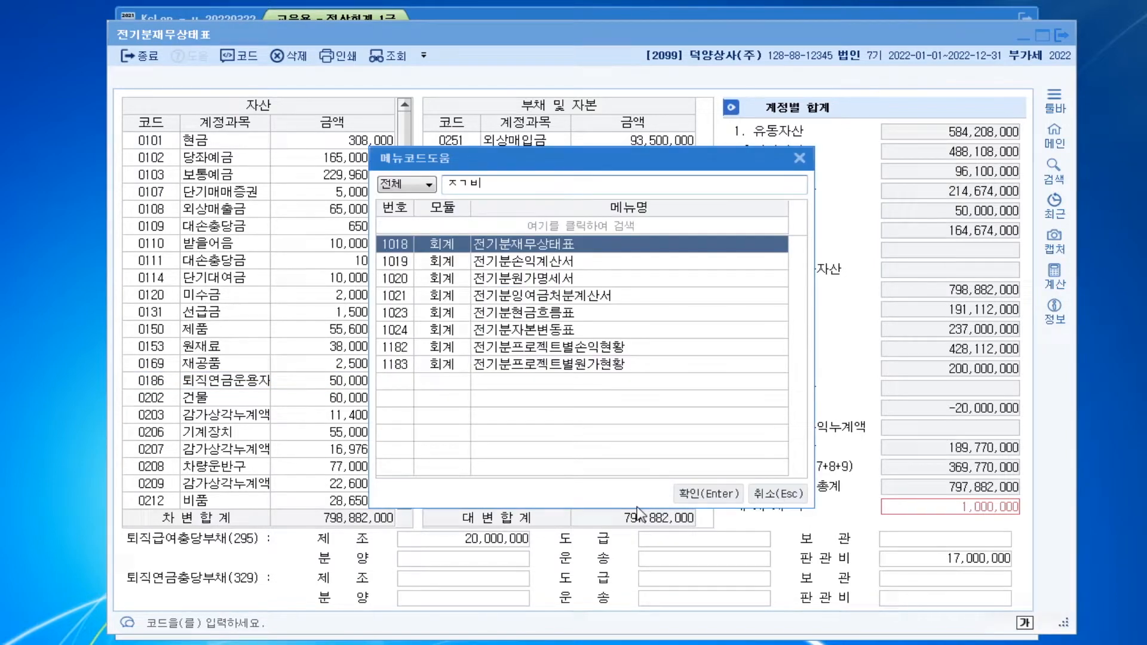
key(Down)
key(Down)
key(Down)
key(Up)
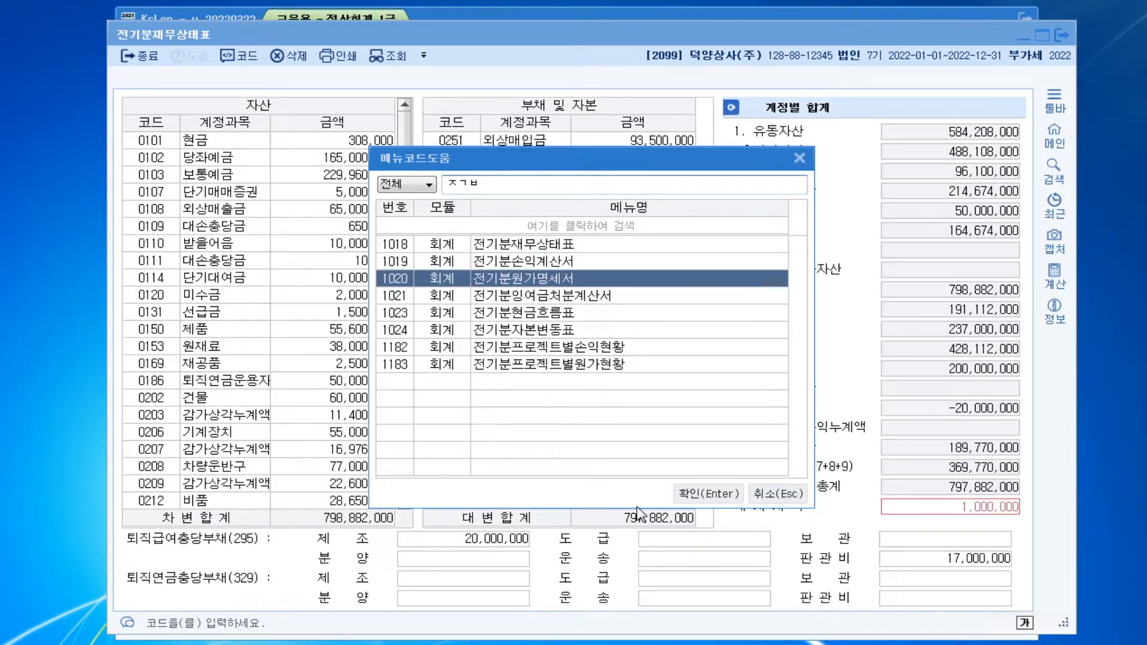
key(Return)
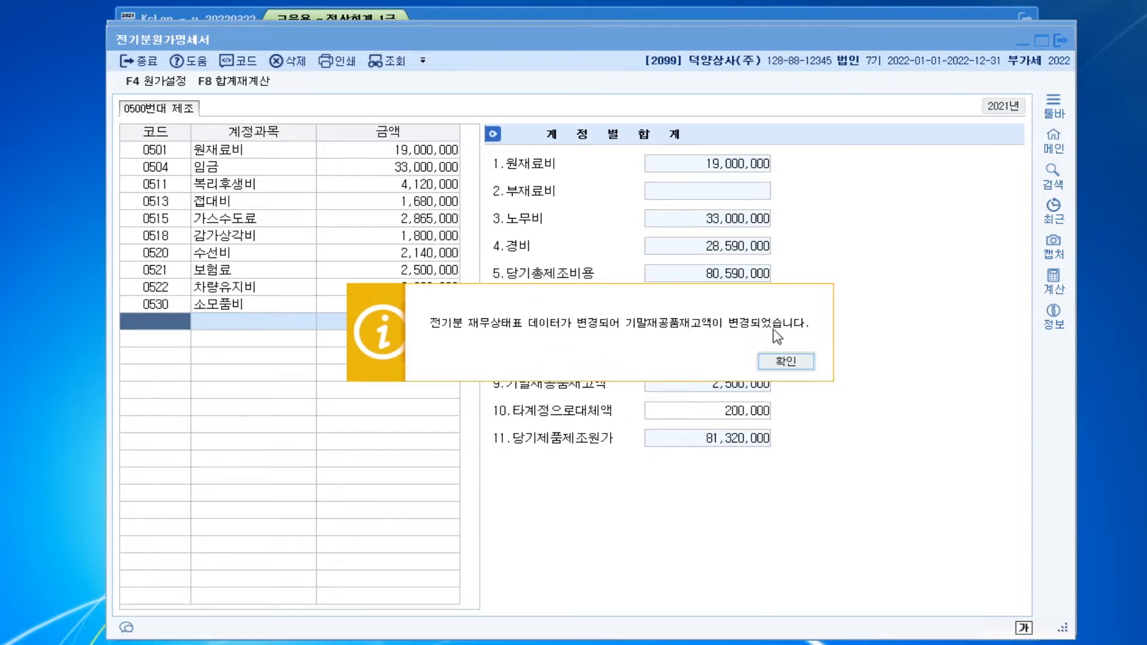
click(784, 360)
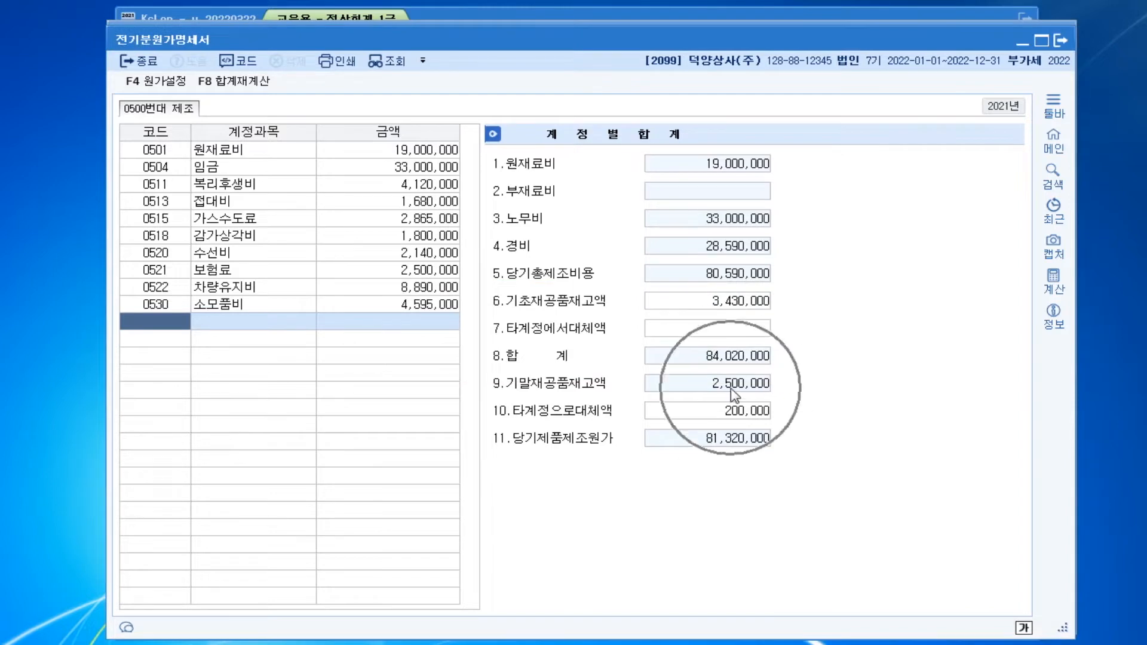
key(ctrl)
key(ctrl)
key(ctrl)
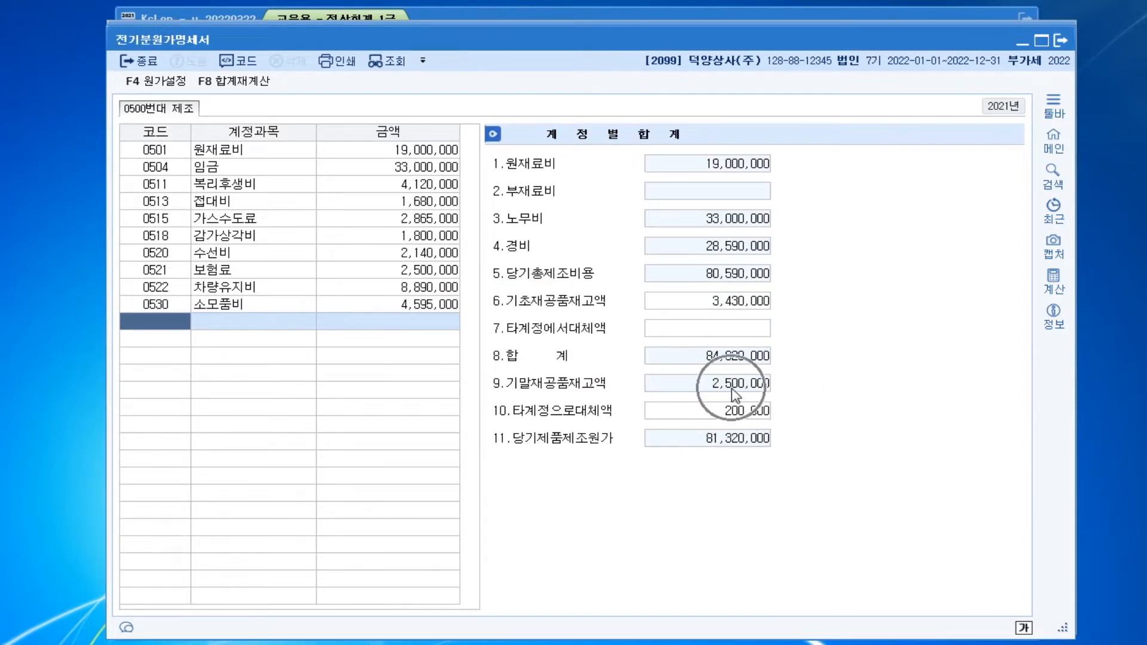
key(ctrl)
key(ctrl)
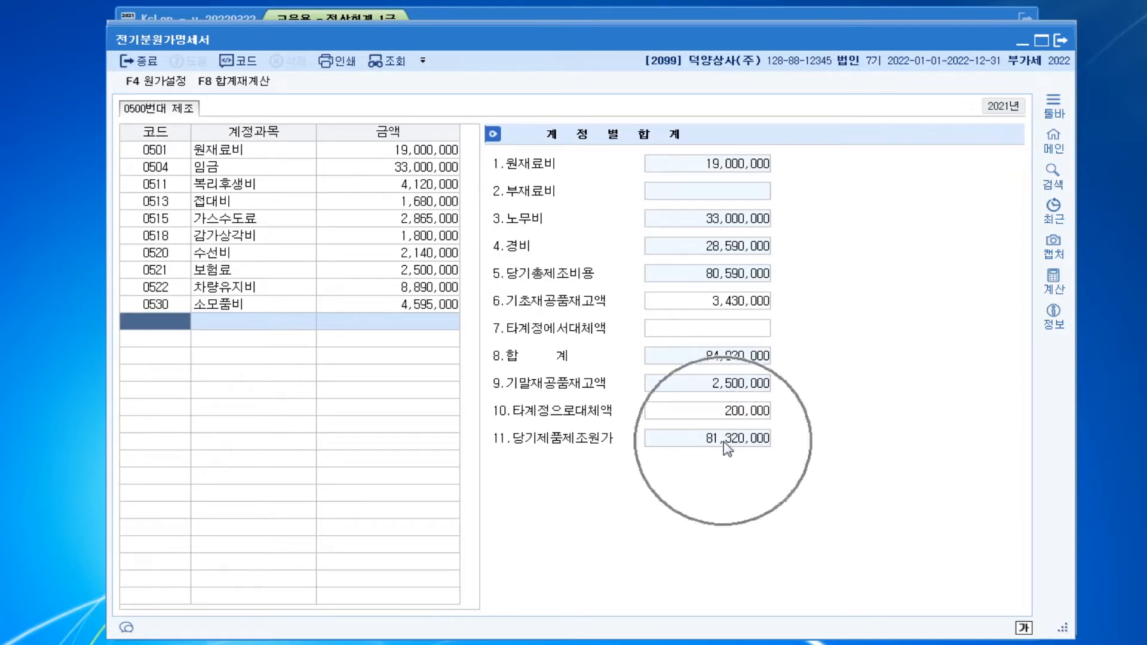
key(ctrl)
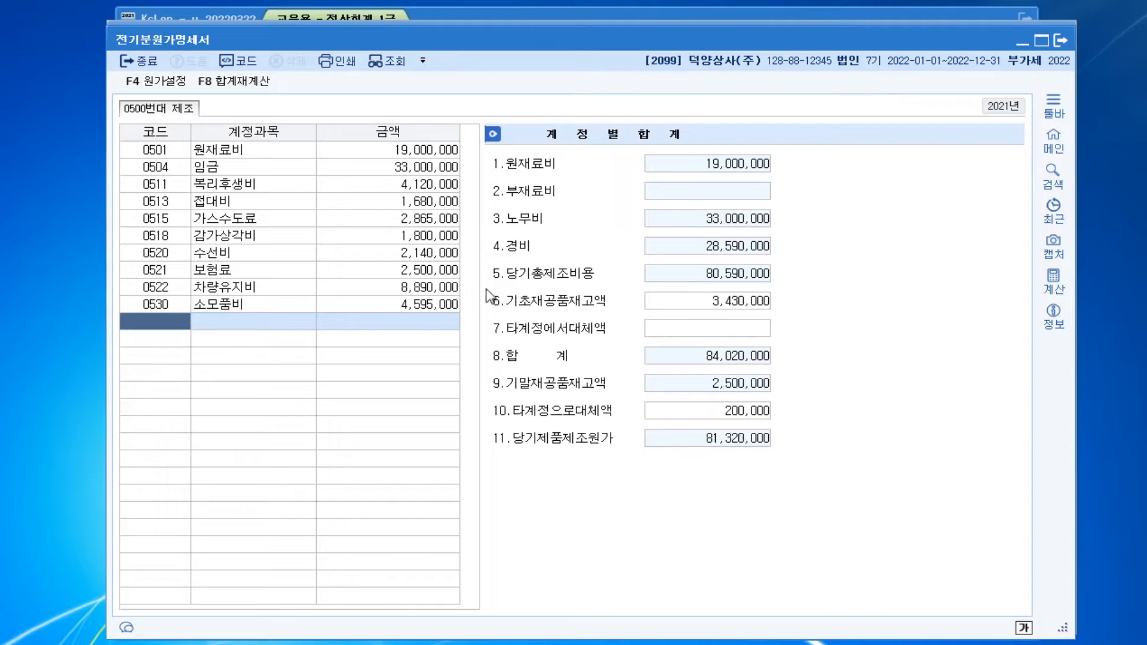
Move the 전기분원가명세서 window aside, search the menus for ㅈㄱㅂ and open 전기분손익계산서
drag(529, 48, 884, 35)
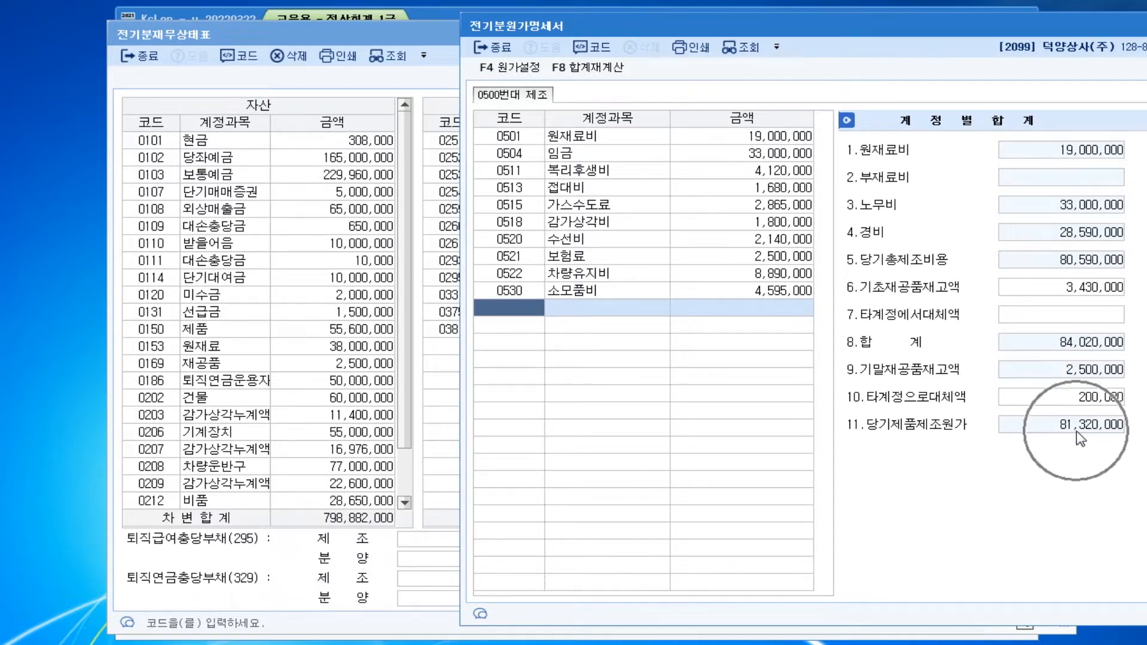
key(ctrl+Return)
text(ㅈㄱㅂ)
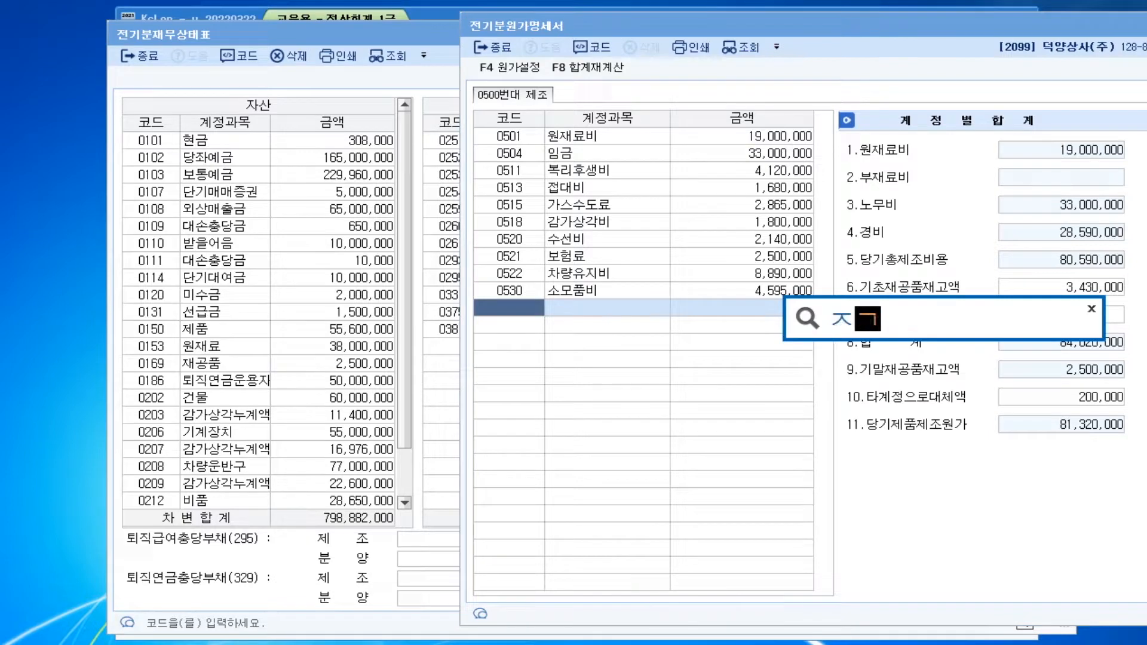
key(Return)
key(Down)
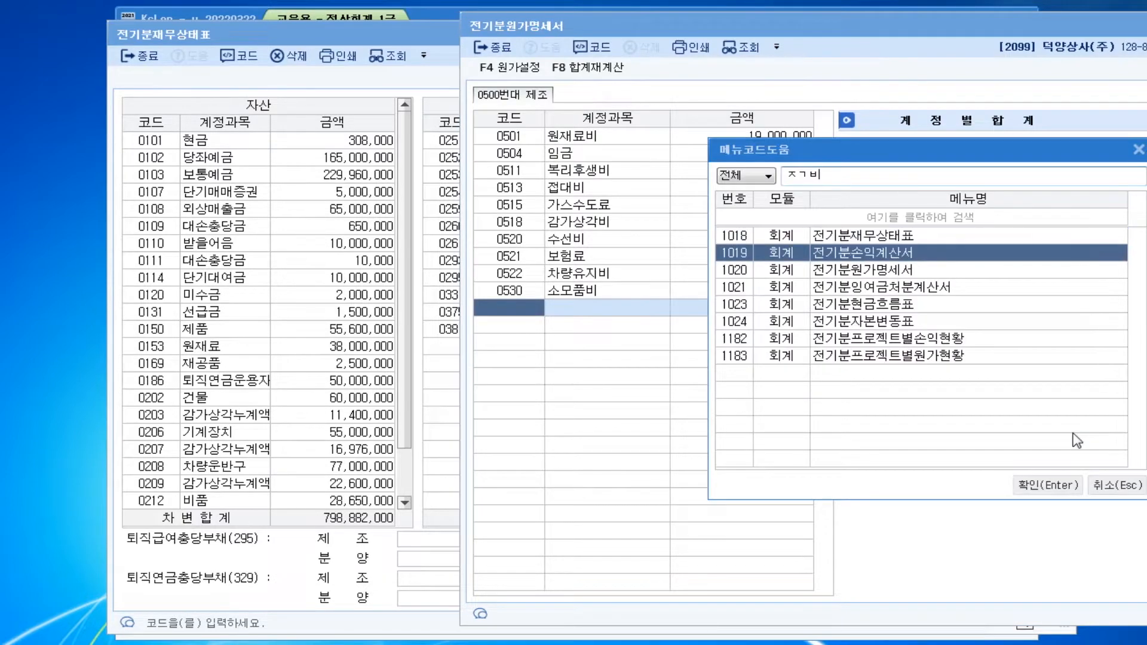
key(Return)
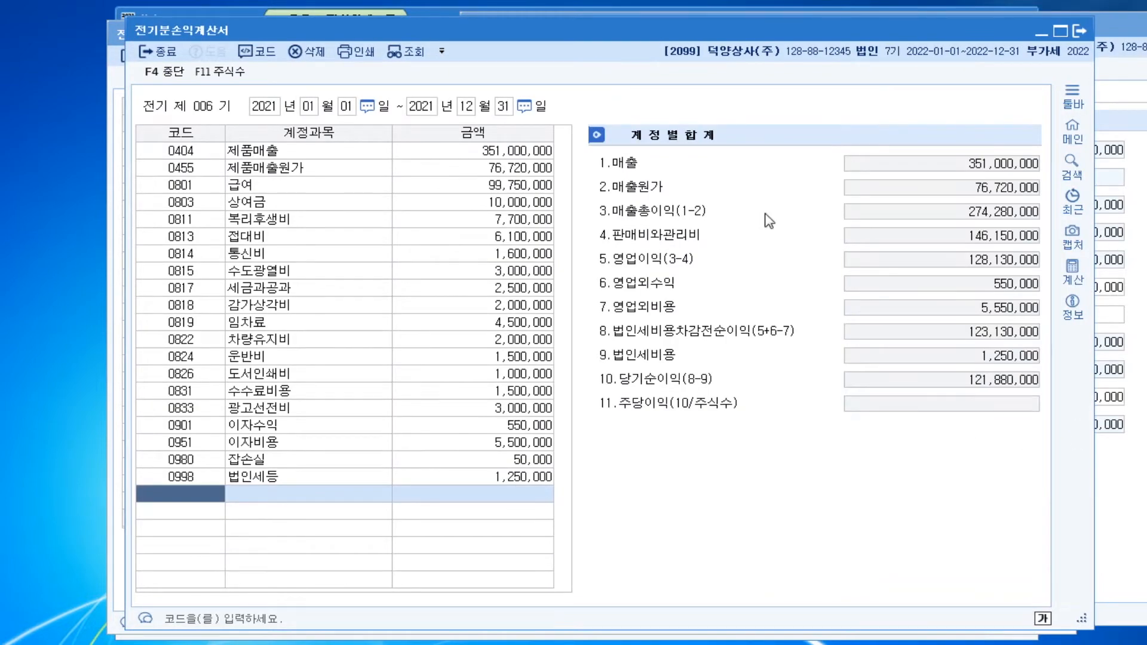
Set 당기제품제조원가 to 81,320,000 in the 매출원가 details of account 0455 제품매출원가 and confirm them
drag(709, 31, 615, 31)
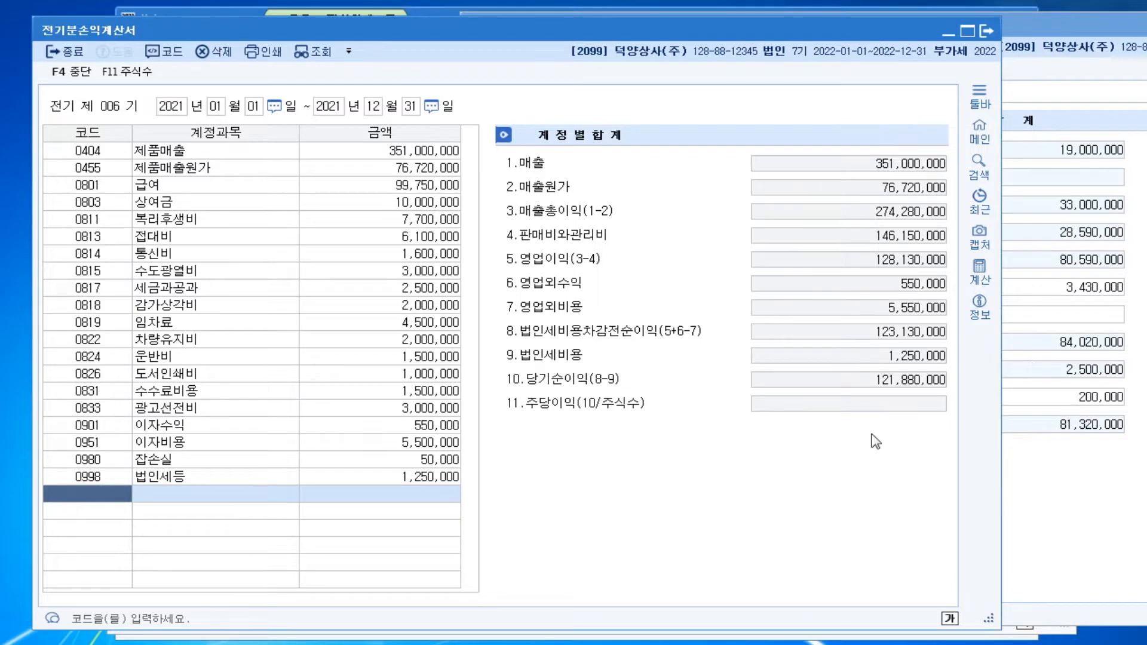
click(420, 173)
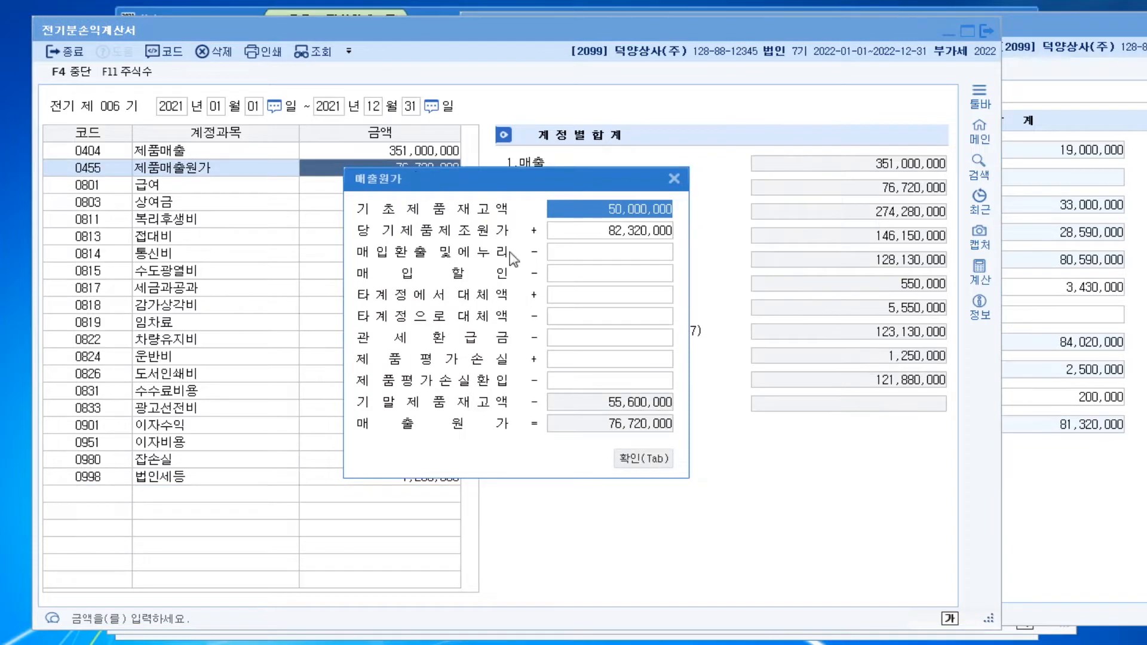
click(638, 239)
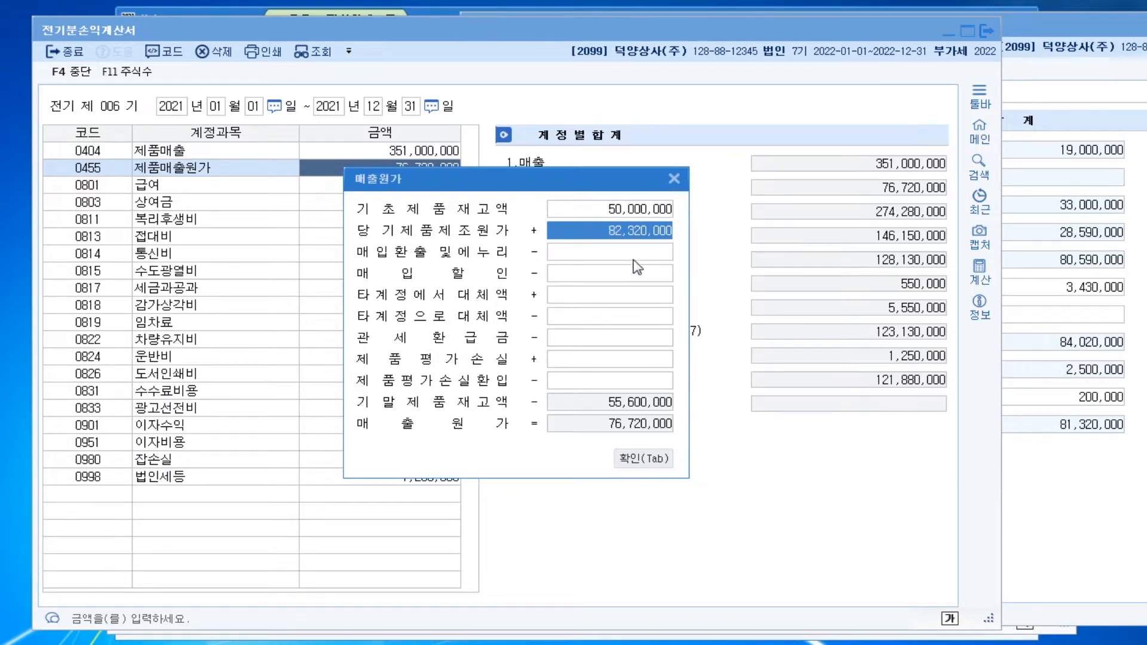
text(81)
text(20000)
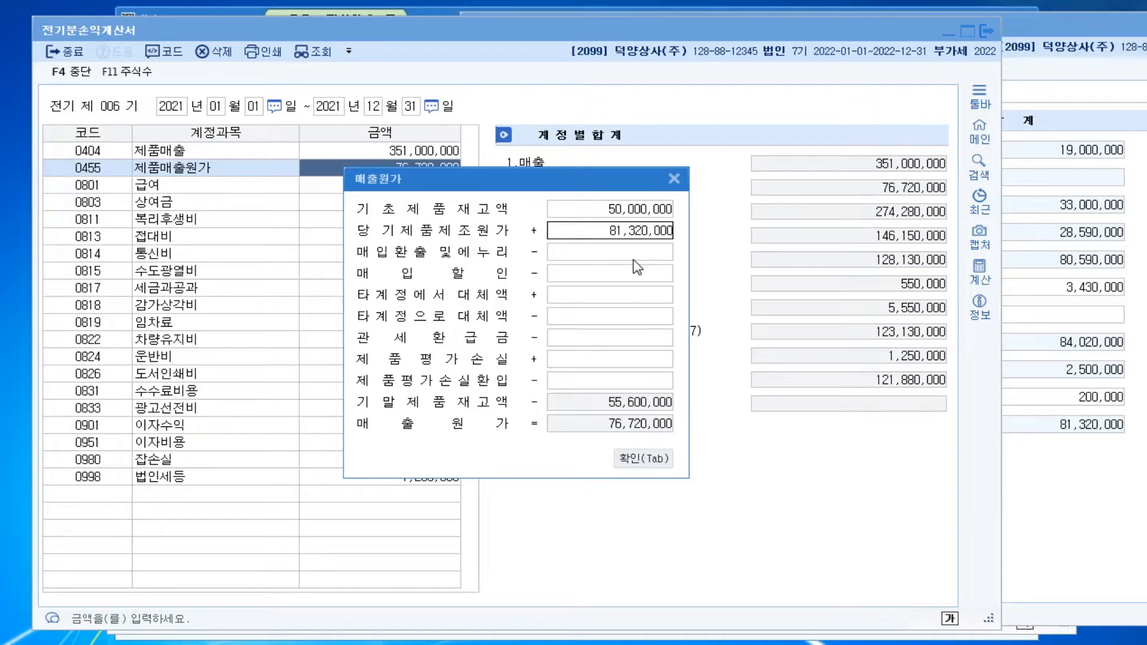
key(Return)
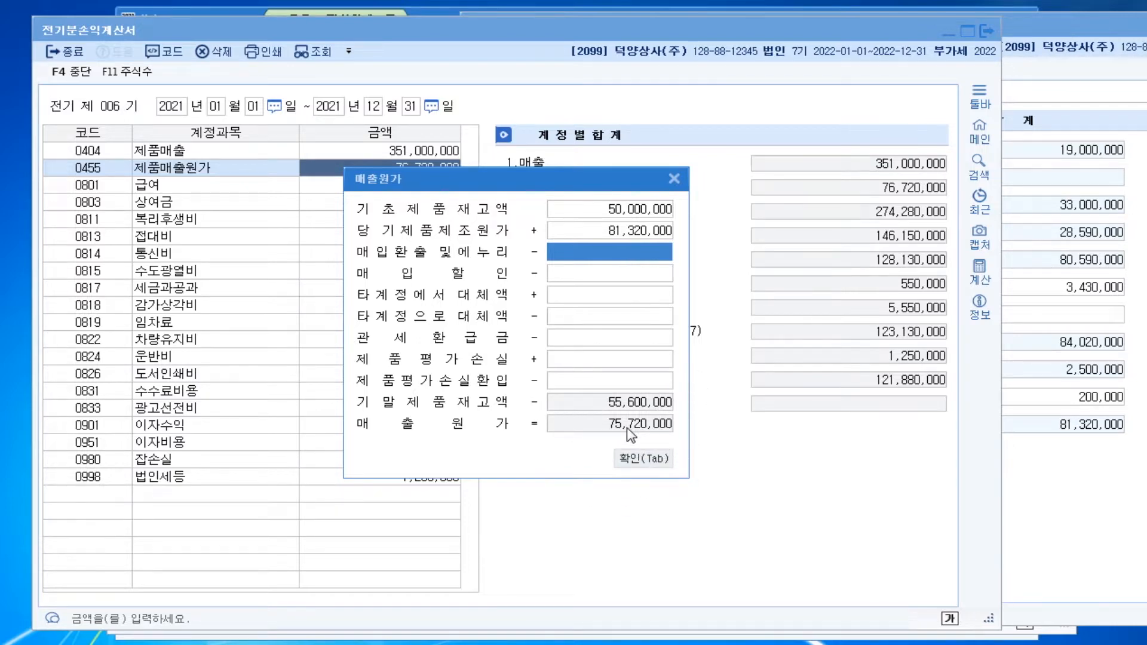
click(631, 460)
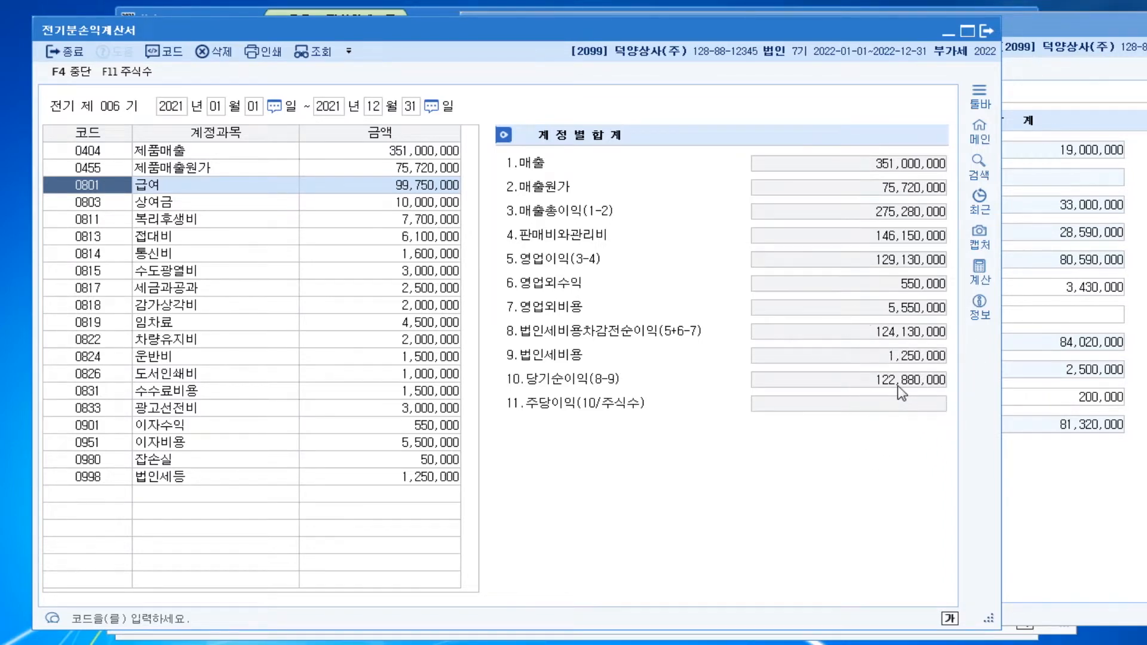
Move the 전기분손익계산서 window aside, search the menus for ㅈㄱㅂ and open 전기분잉여금처분계산서
drag(529, 26, 712, 18)
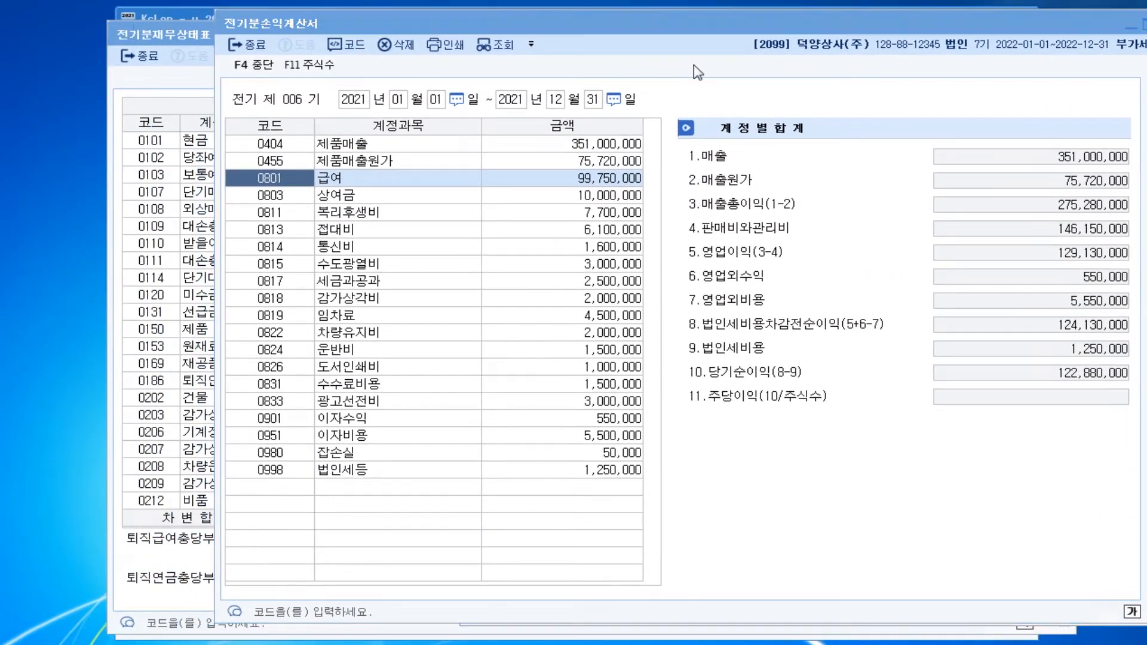
key(ctrl+Return)
text(ㅈㄱㅂ)
key(Return)
key(Down)
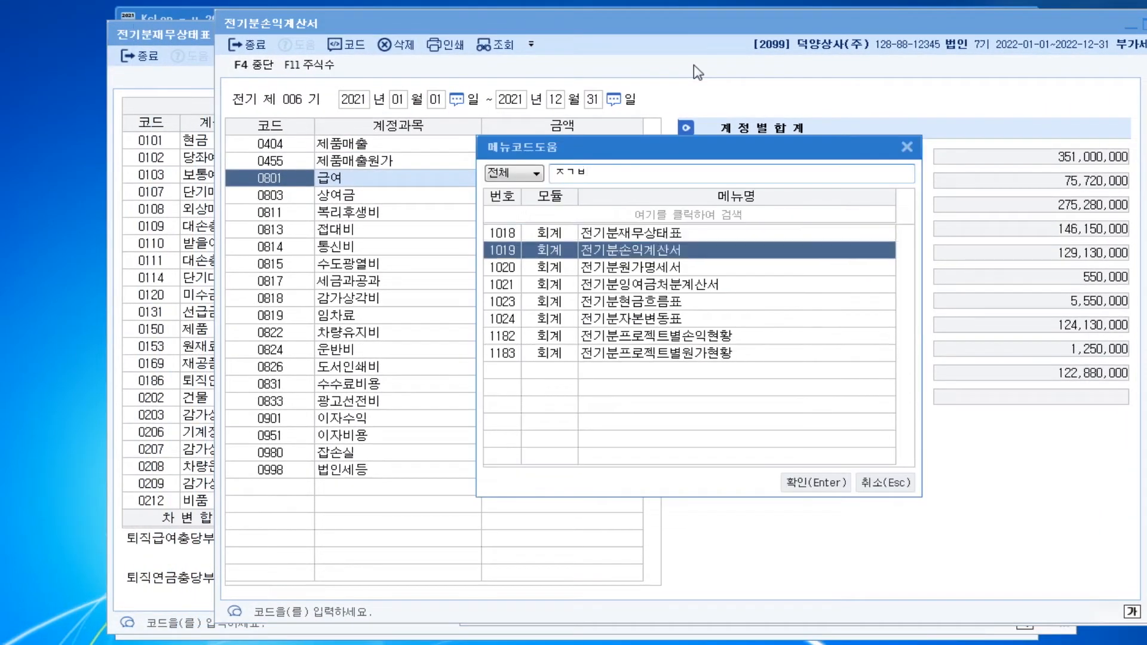
key(Down)
key(Down)
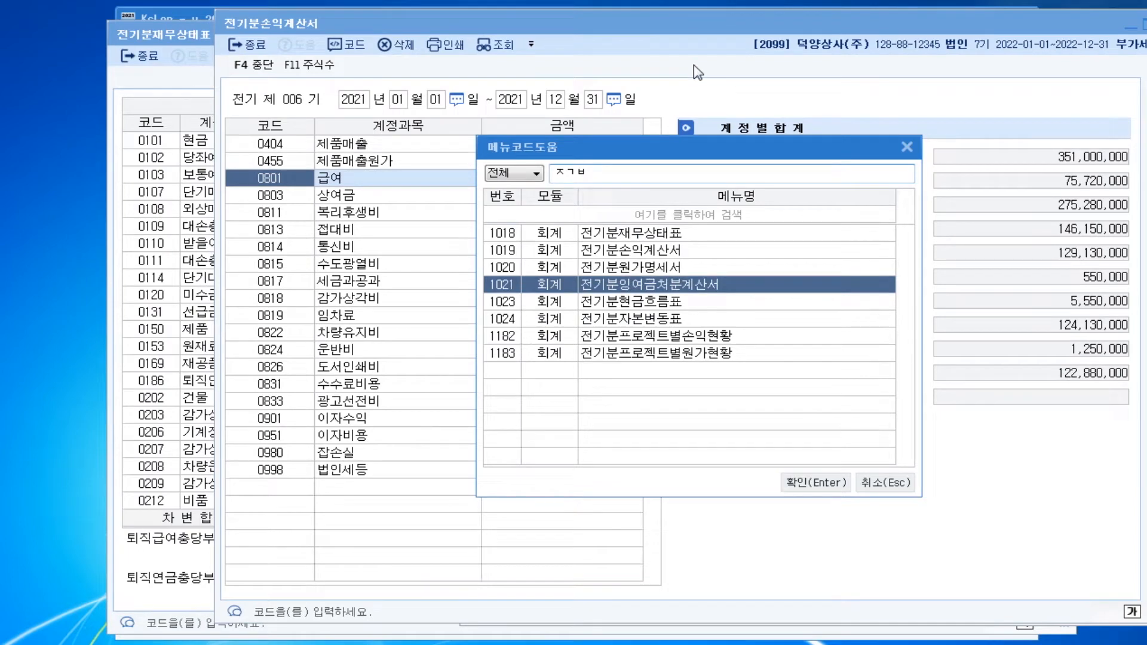
key(Return)
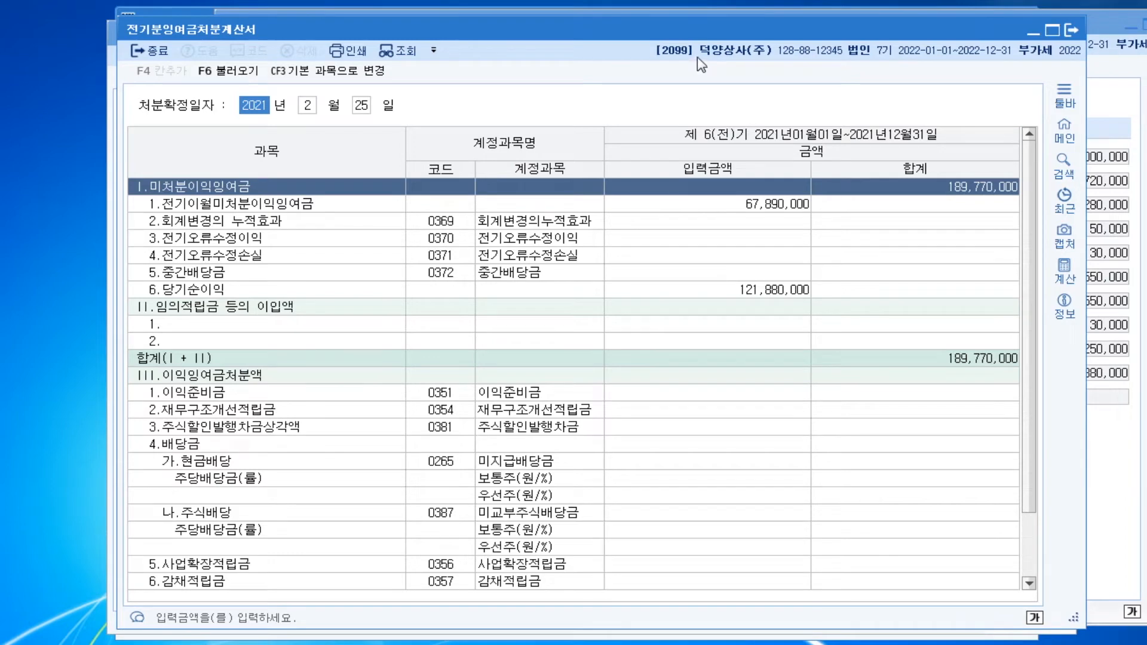
Set the 당기순이익 amount under 미처분이익잉여금 to 122,880,000 in the prior-period appropriation statement
drag(689, 31, 593, 27)
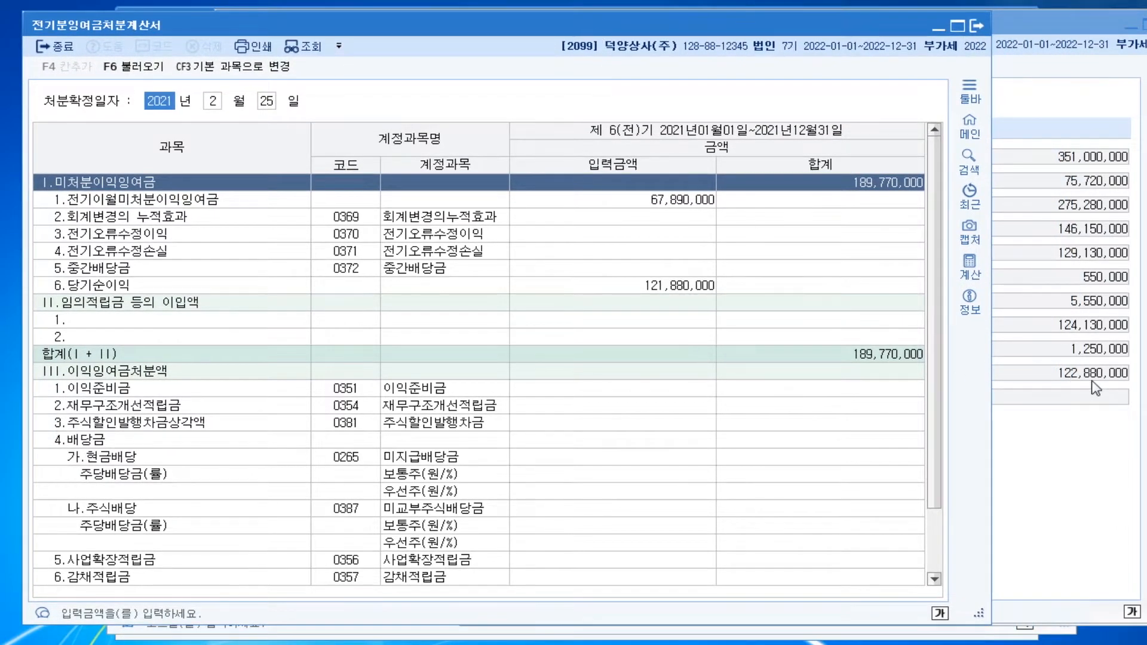
click(669, 289)
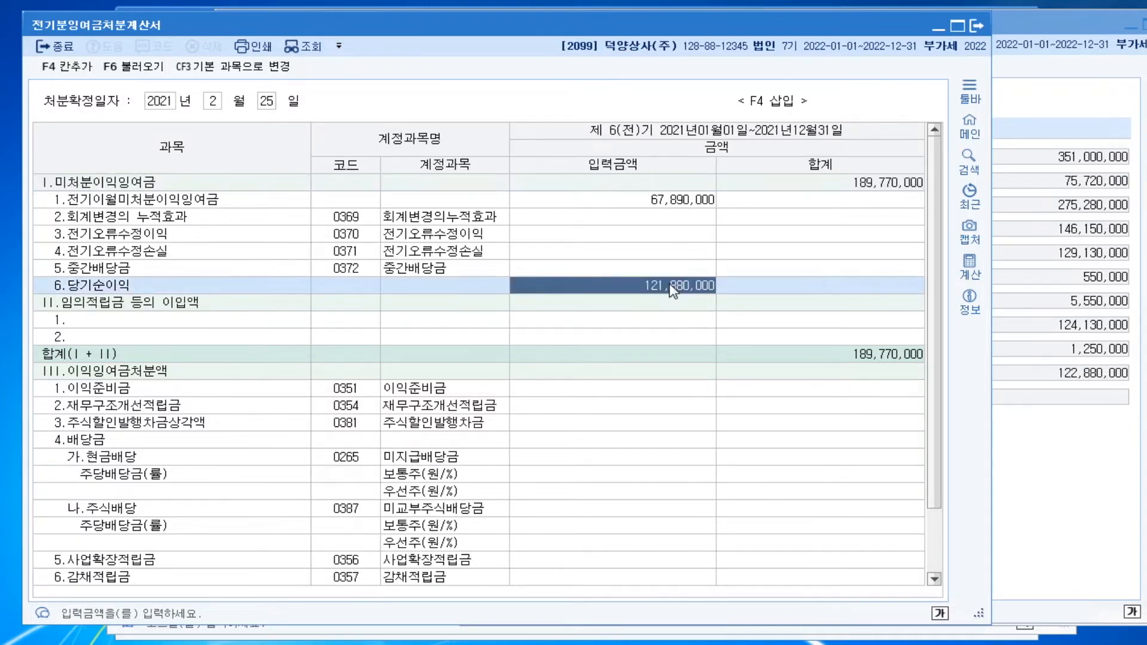
text(122)
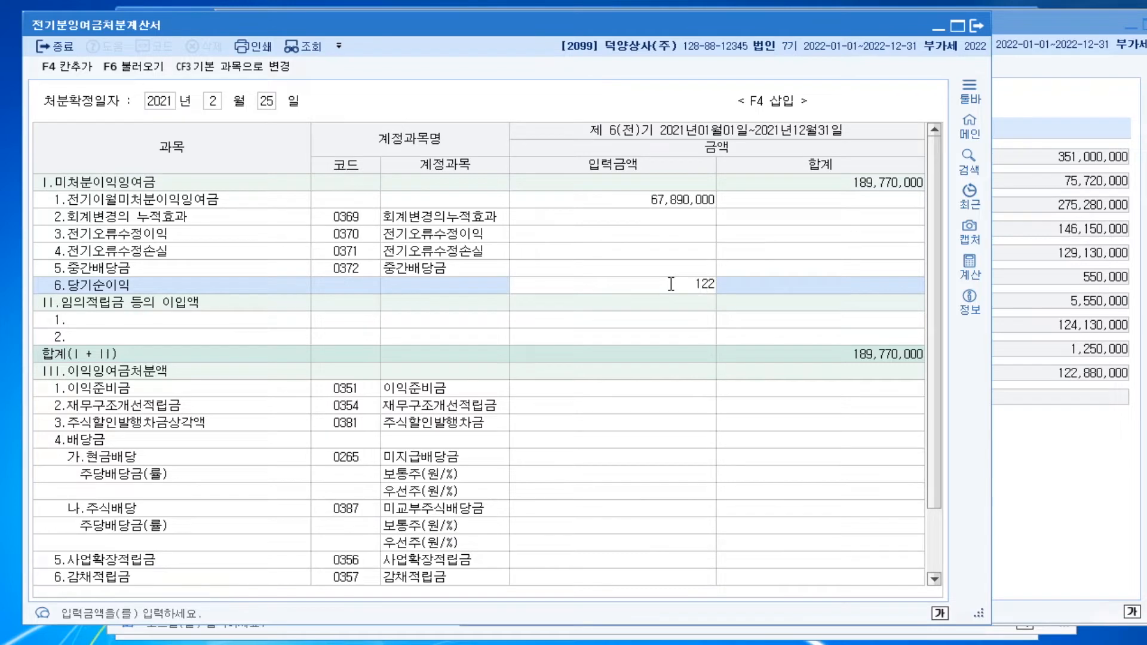
text(,880,000)
key(Return)
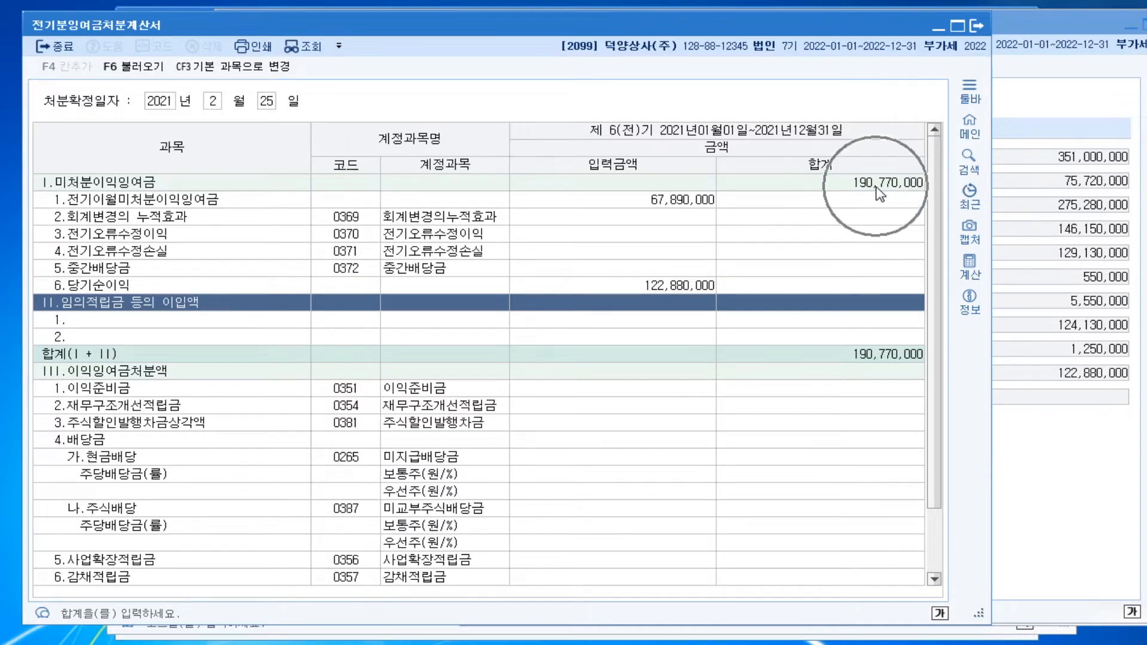
Move the 전기분잉여금처분계산서 window aside, search the menus for ㅈㄱㅂ and bring up 전기분재무상태표
drag(382, 26, 583, 27)
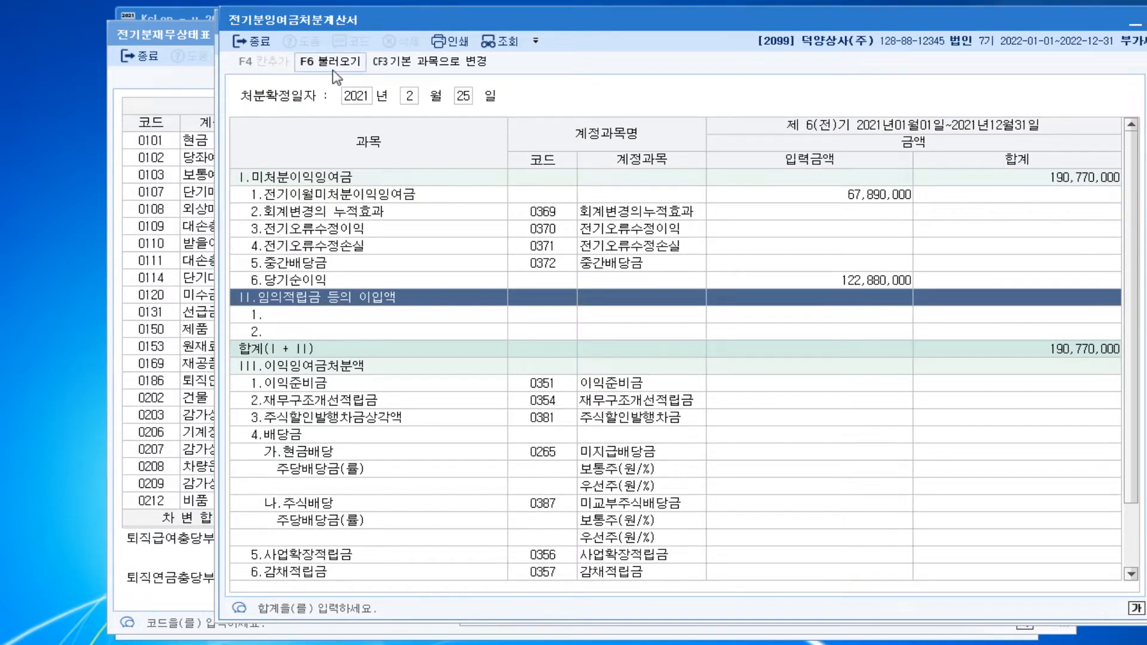
key(ctrl+f)
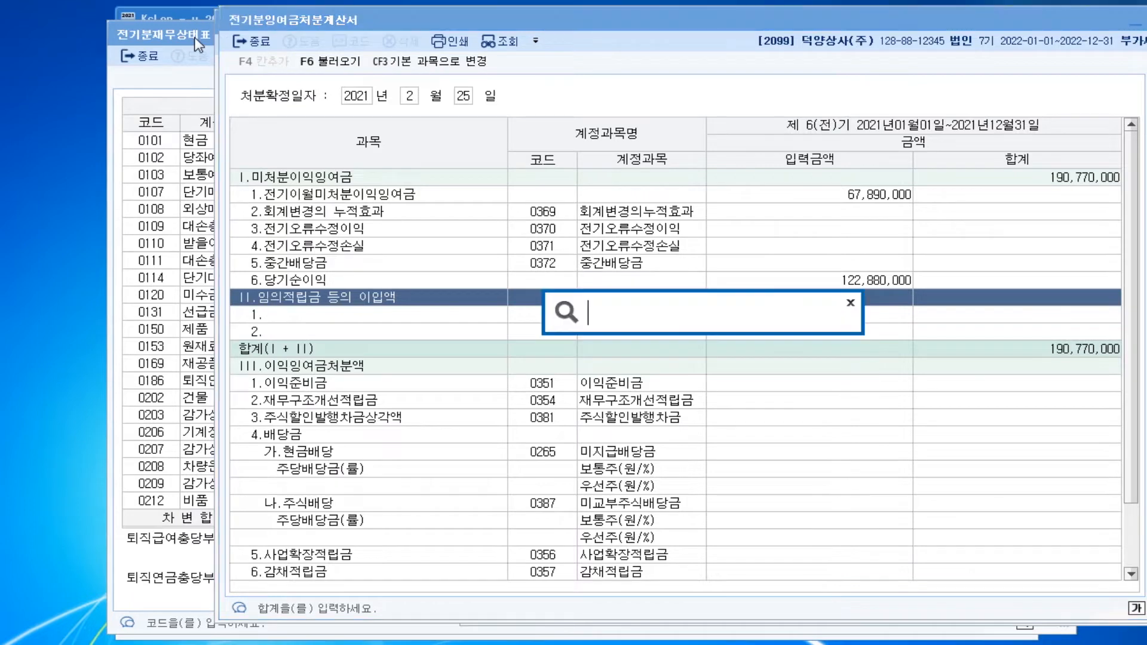
text(ㅈㄱㅂ)
key(Return)
key(Return)
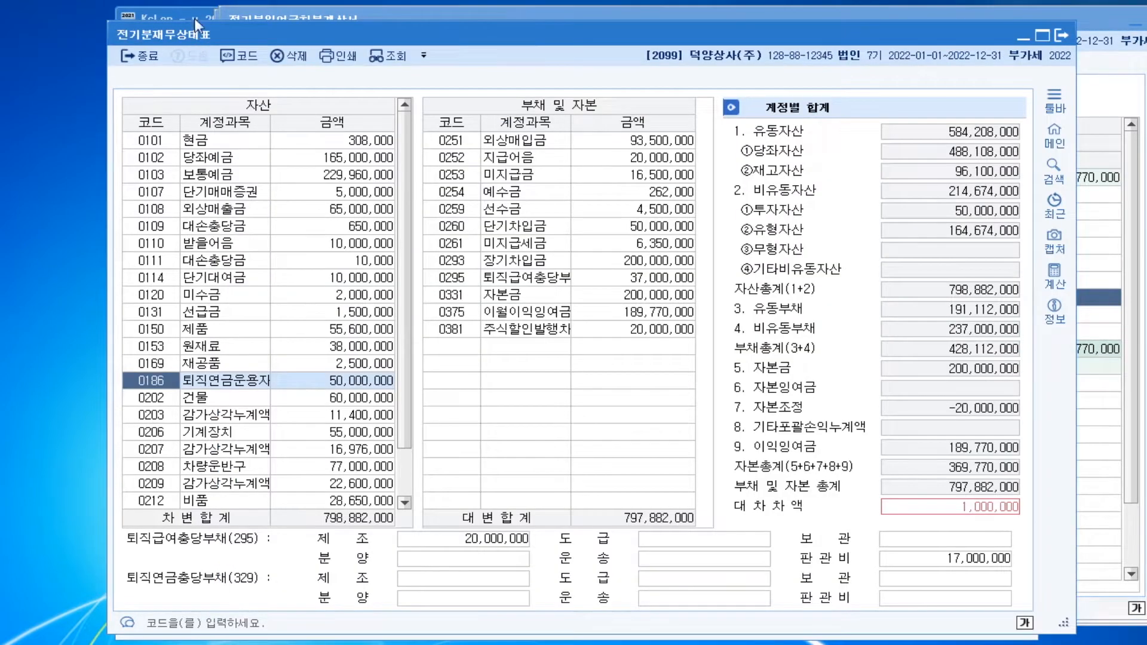
Set the amount of account 0375 이월이익잉여금 to 190,770,000 in the prior-period balance sheet
drag(487, 32, 395, 27)
click(558, 308)
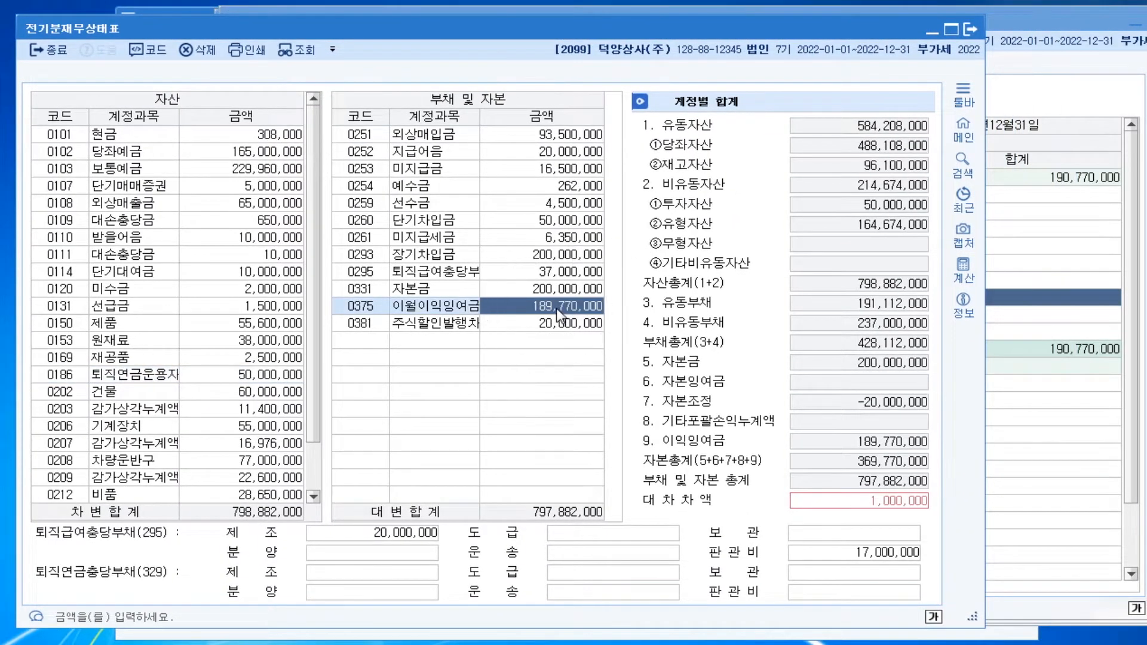
click(558, 308)
click(1088, 188)
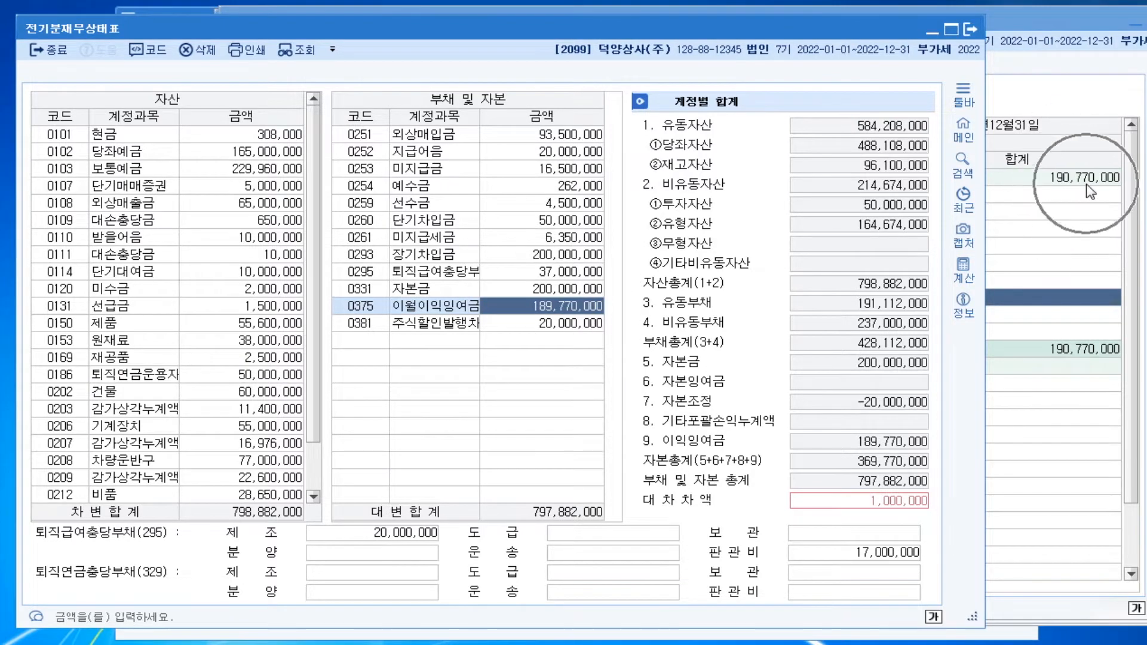
click(553, 312)
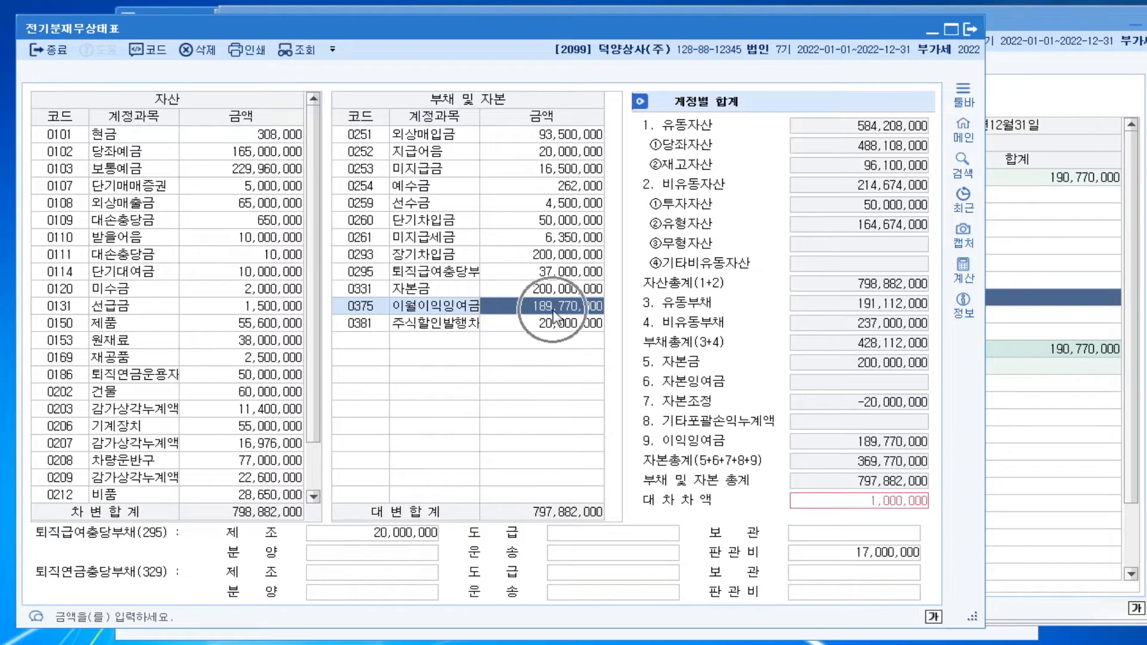
text(190,770,000)
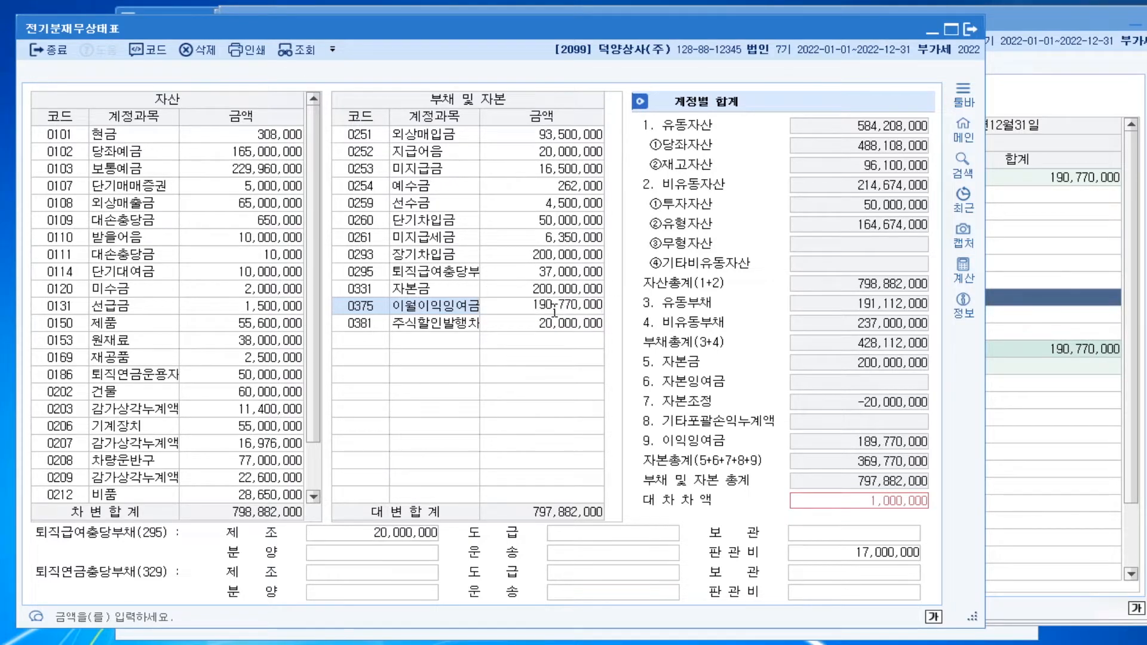
key(Return)
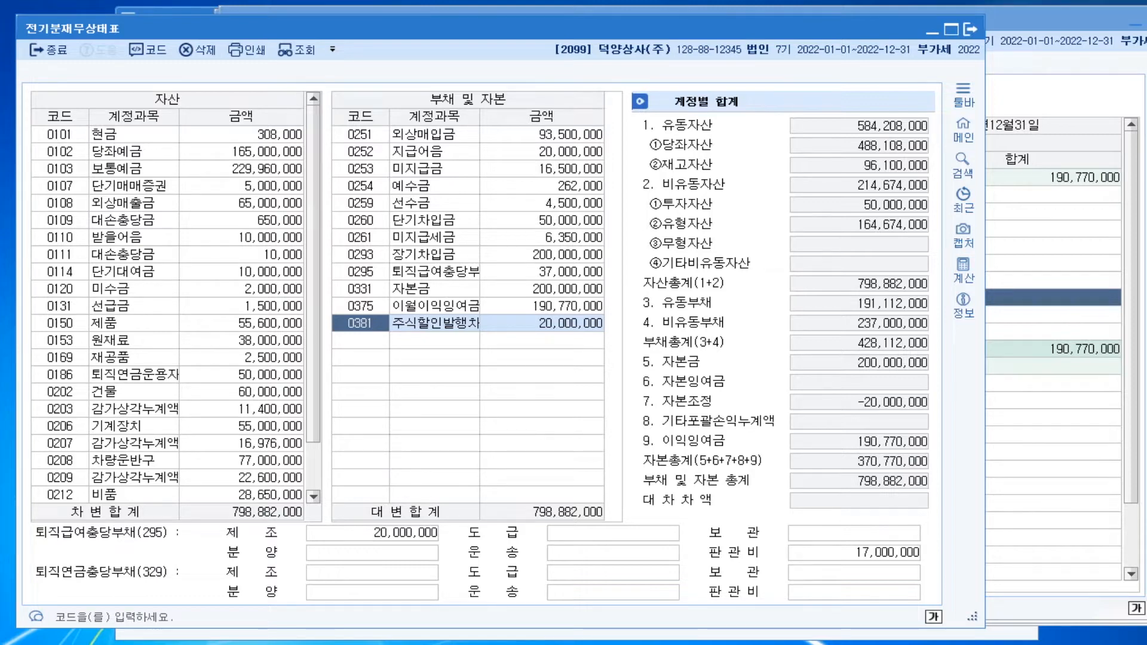
Close the open prior-period statement windows and return to the main menu
mouse_move(688, 644)
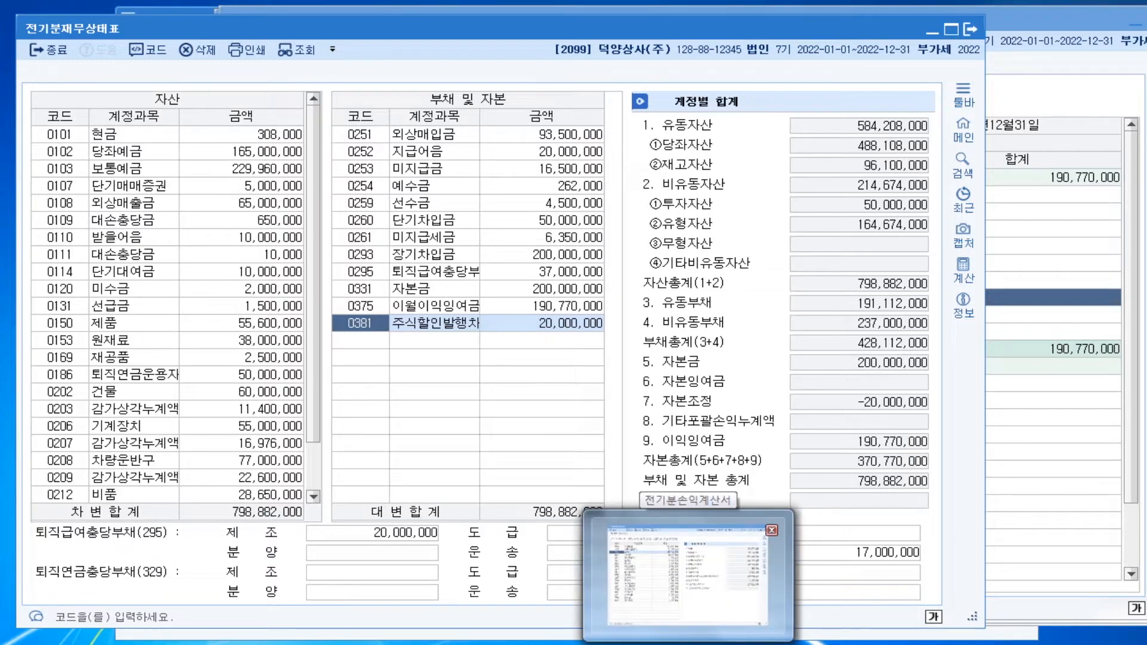
key(Escape)
key(Escape)
key(Escape)
key(Escape)
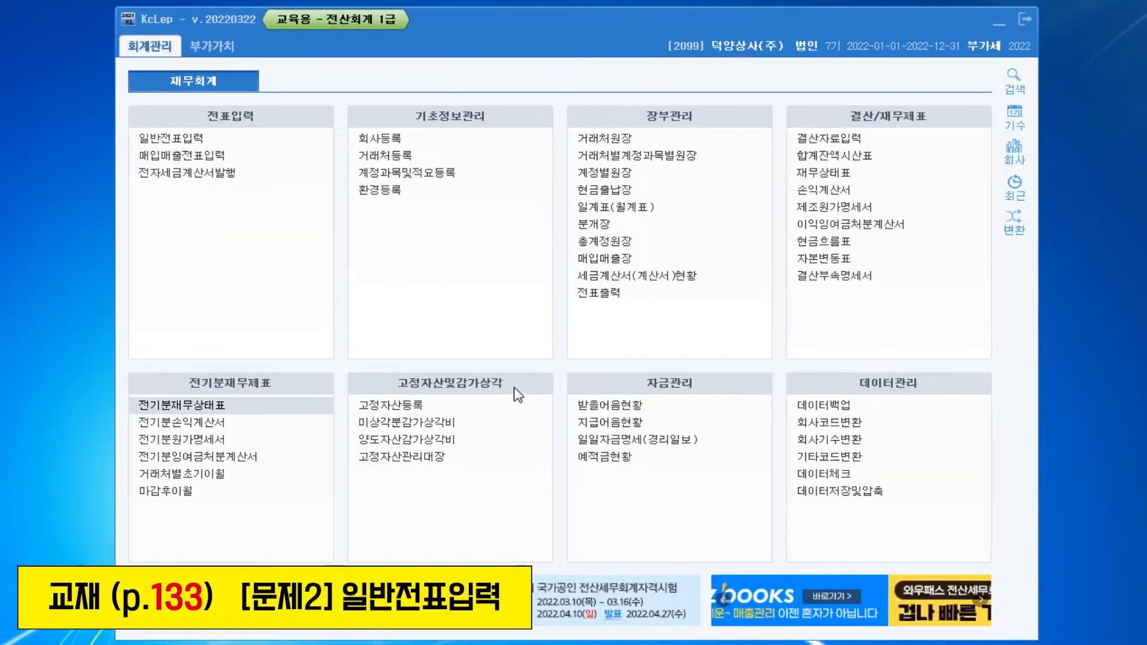
Open 일반전표입력 and set the voucher date to July 22, 2022
click(191, 141)
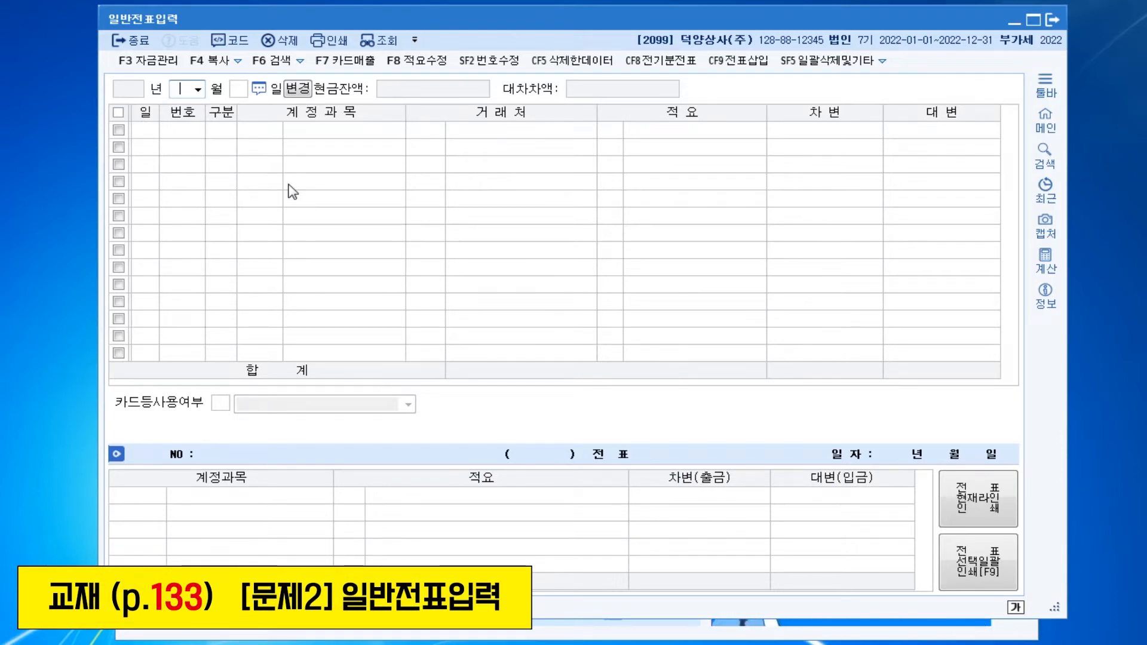
text(07)
key(Return)
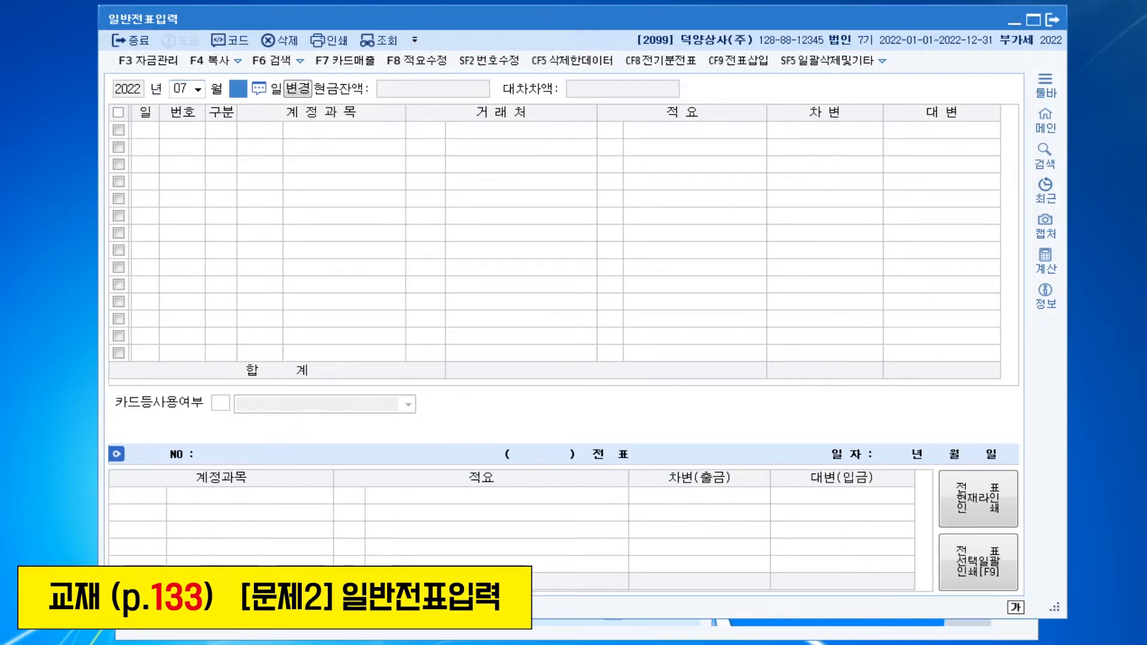
text(22)
key(Return)
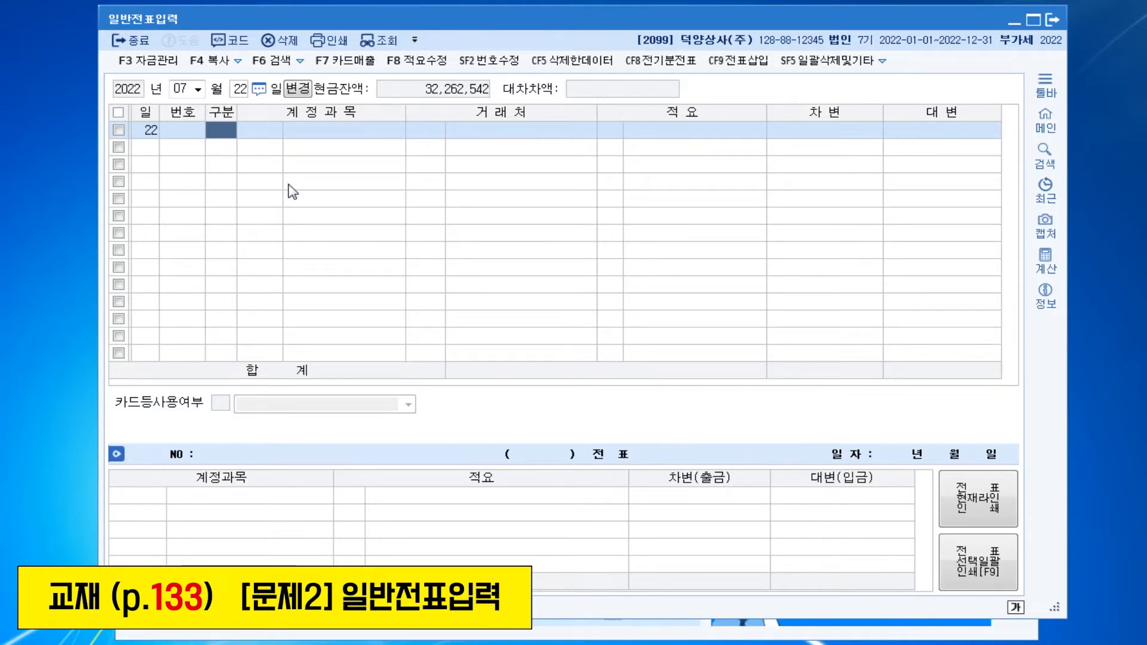
Enter a debit line of 1,350,000 for account 0101 현금 in the July 22 voucher
text(3)
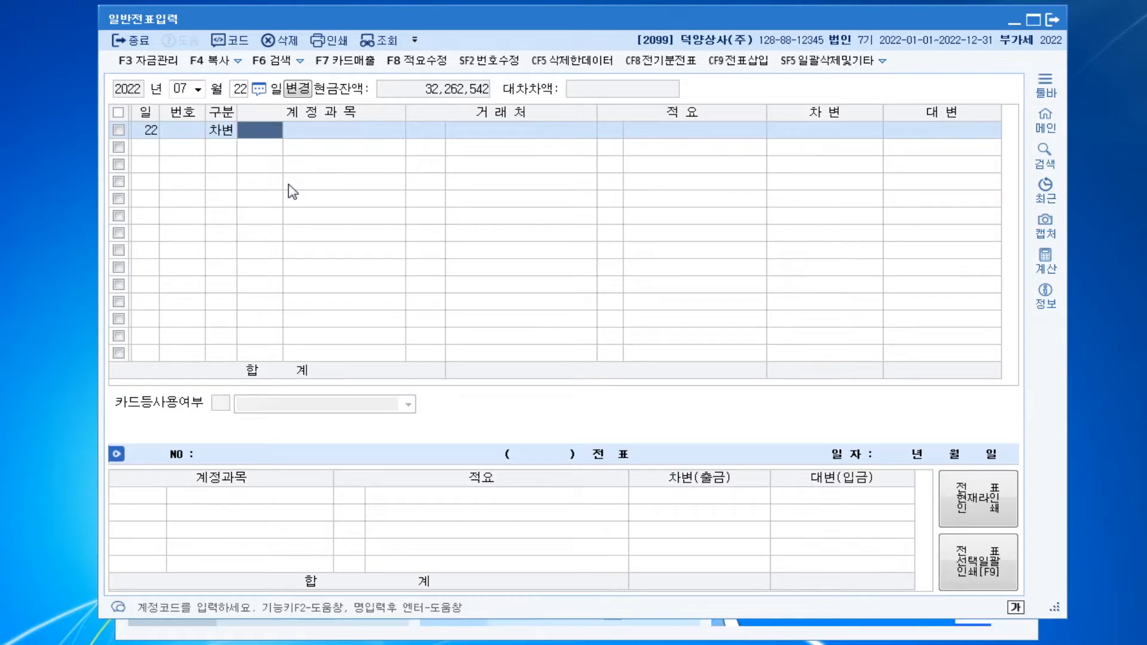
key(Return)
text(101)
key(Return)
key(Return)
Enter a credit line of 1,350,000 for account 0110 받을어음 with the client (주)영동상사
key(Return)
text(1350000)
key(Return)
text(4)
key(Return)
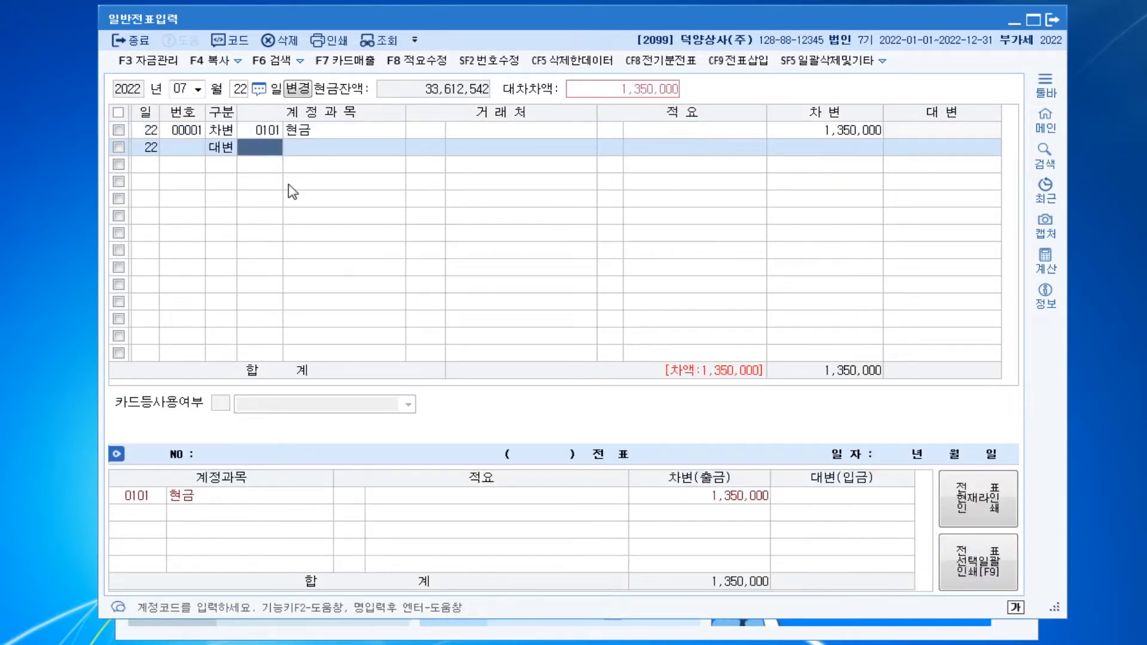
text(110)
key(Return)
text(영로ㅇ)
key(Return)
key(Return)
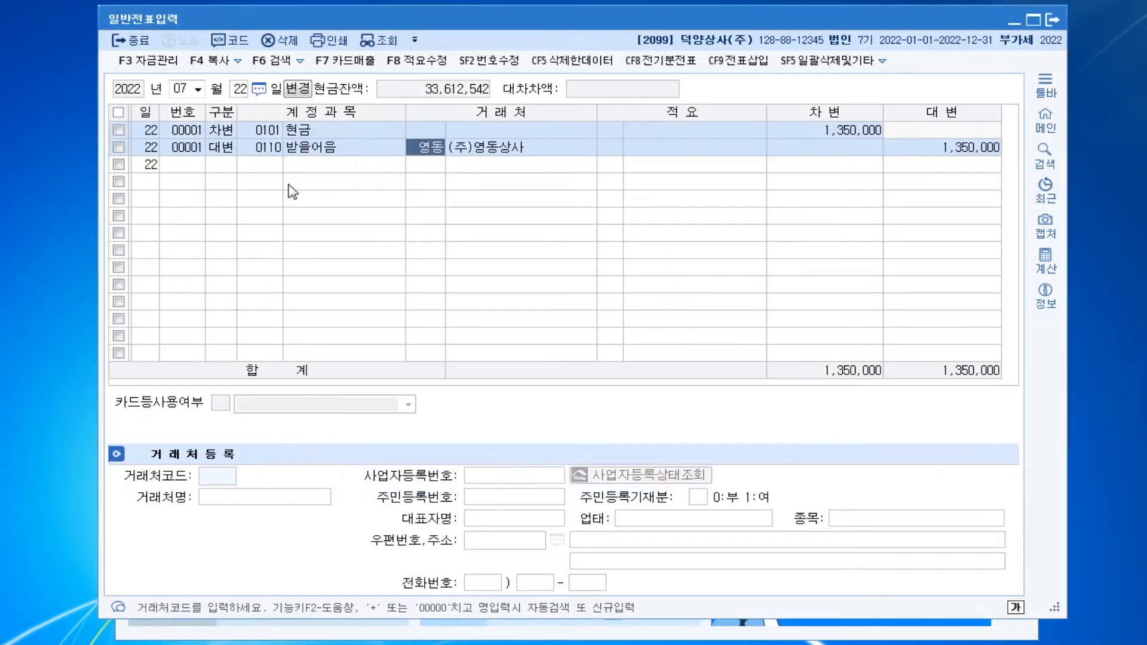
key(Return)
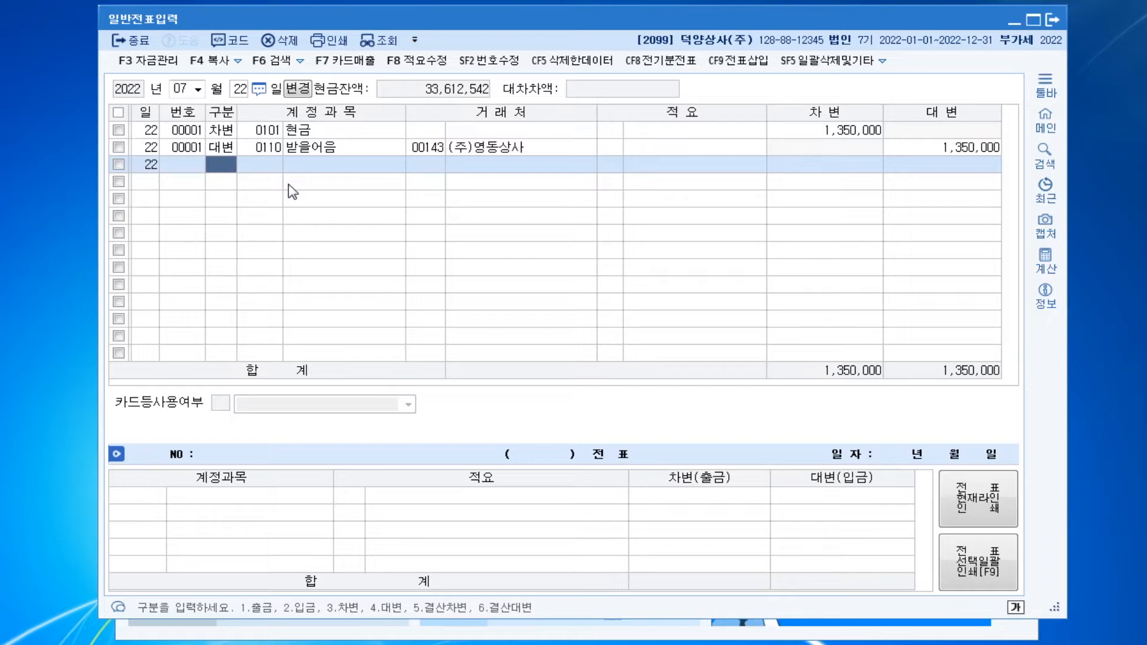
Change the voucher date to August 3, 2022
key(Escape)
key(Escape)
text(083)
key(Return)
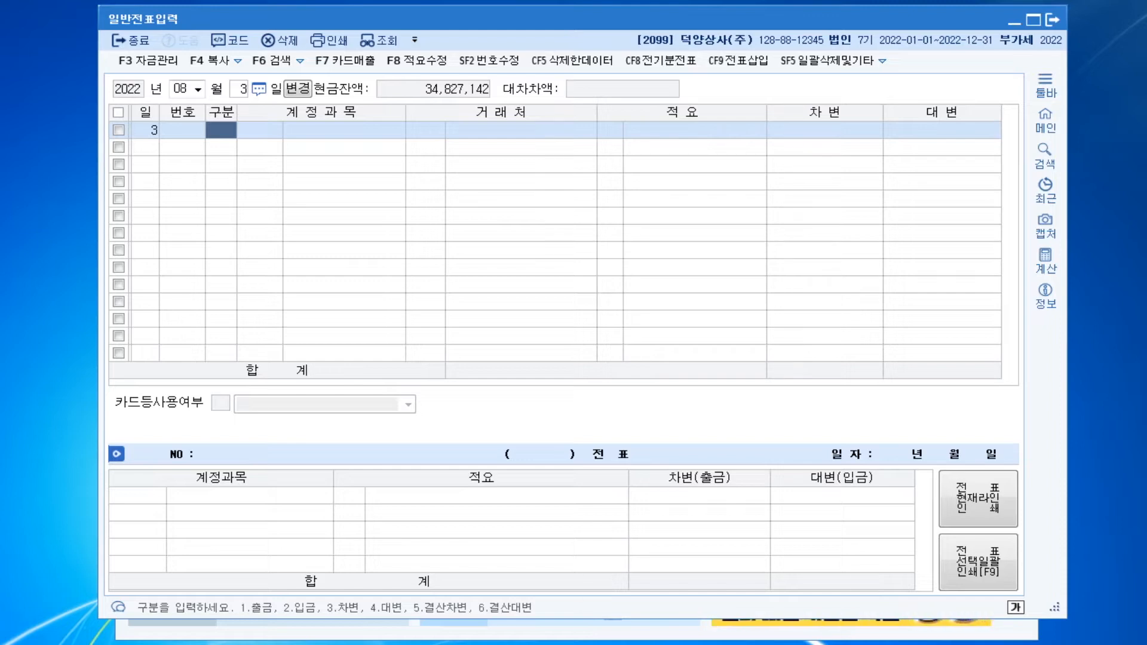
Enter a credit line of 3,000,000 for account 0103 보통예금 without a client in the August 3 voucher
text(4103)
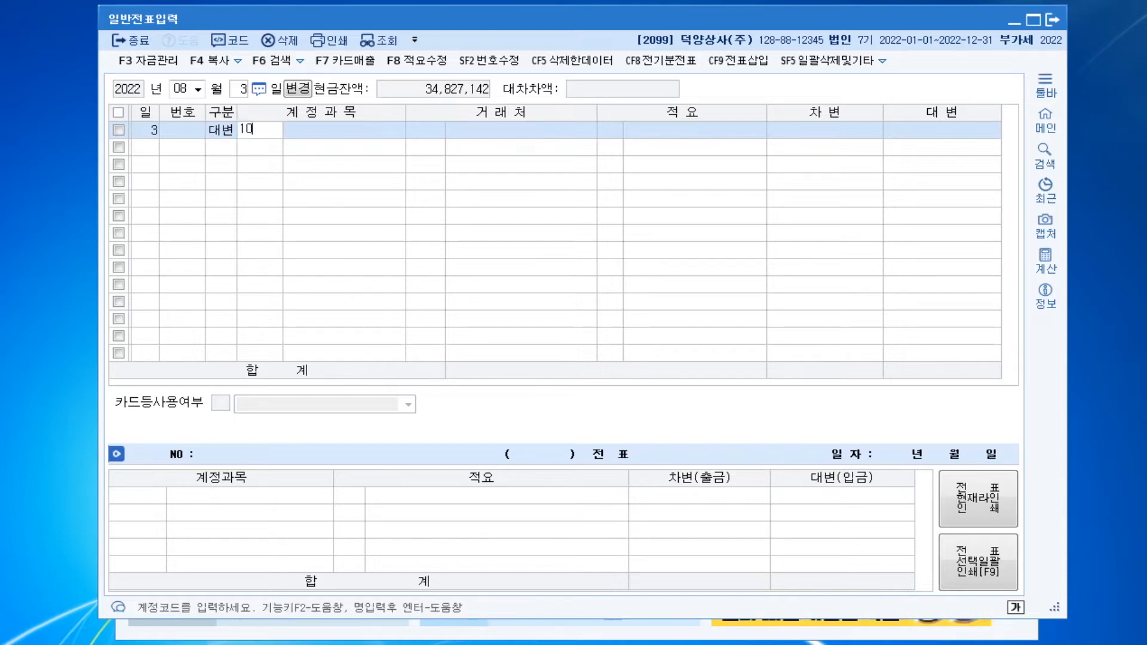
key(Return)
key(Return)
key(Return)
text(3000000)
key(Return)
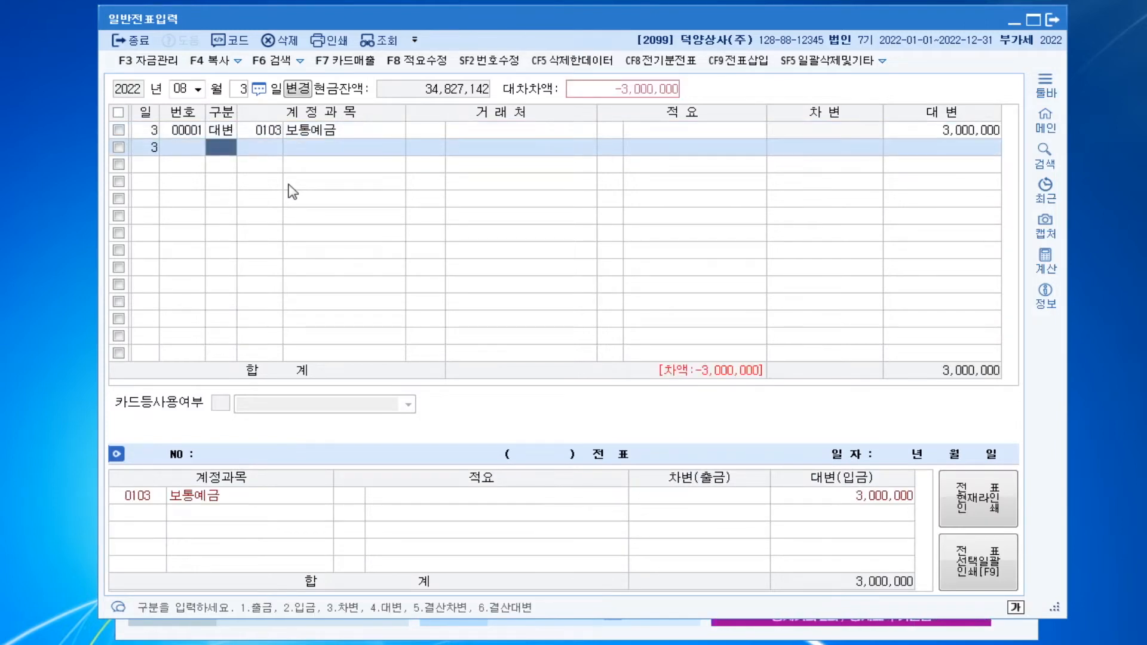
Enter a debit line of 1,800,000 for account 0511 복리후생비 (manufacturing) without a client
text(3)
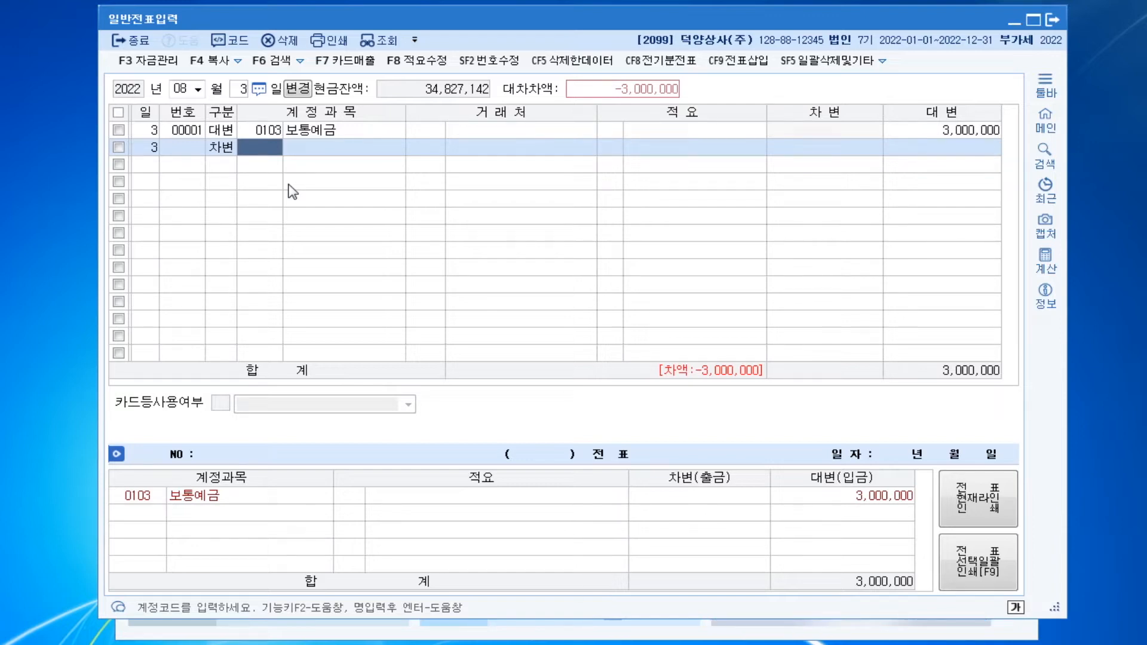
text(0511)
key(Return)
key(Return)
key(Return)
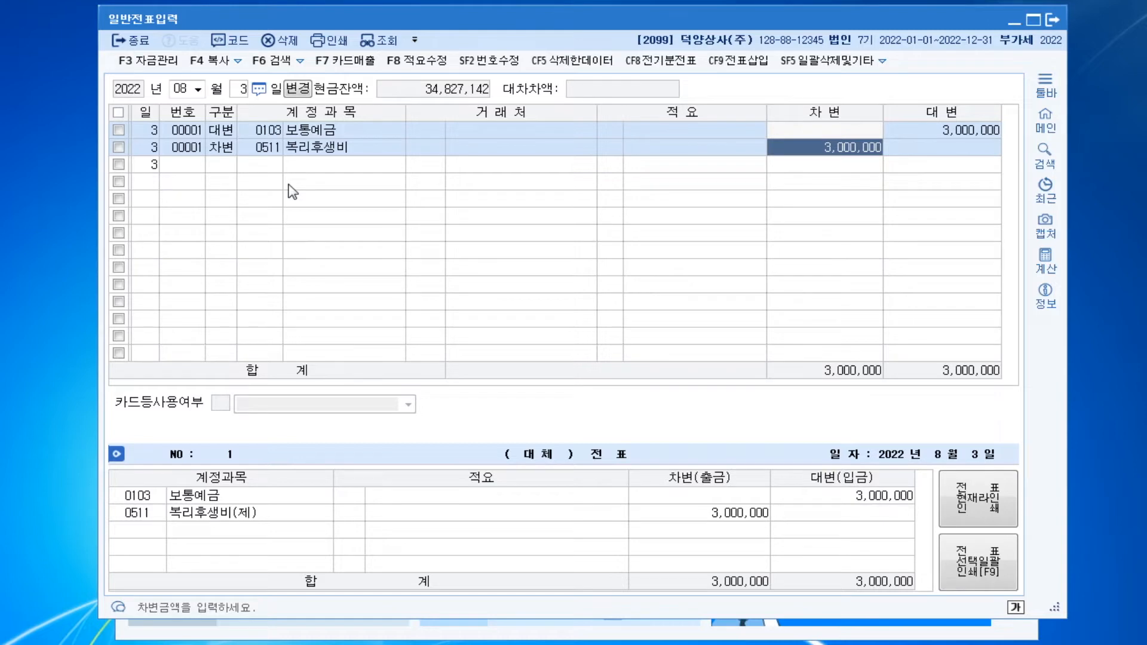
text(1800000)
key(Return)
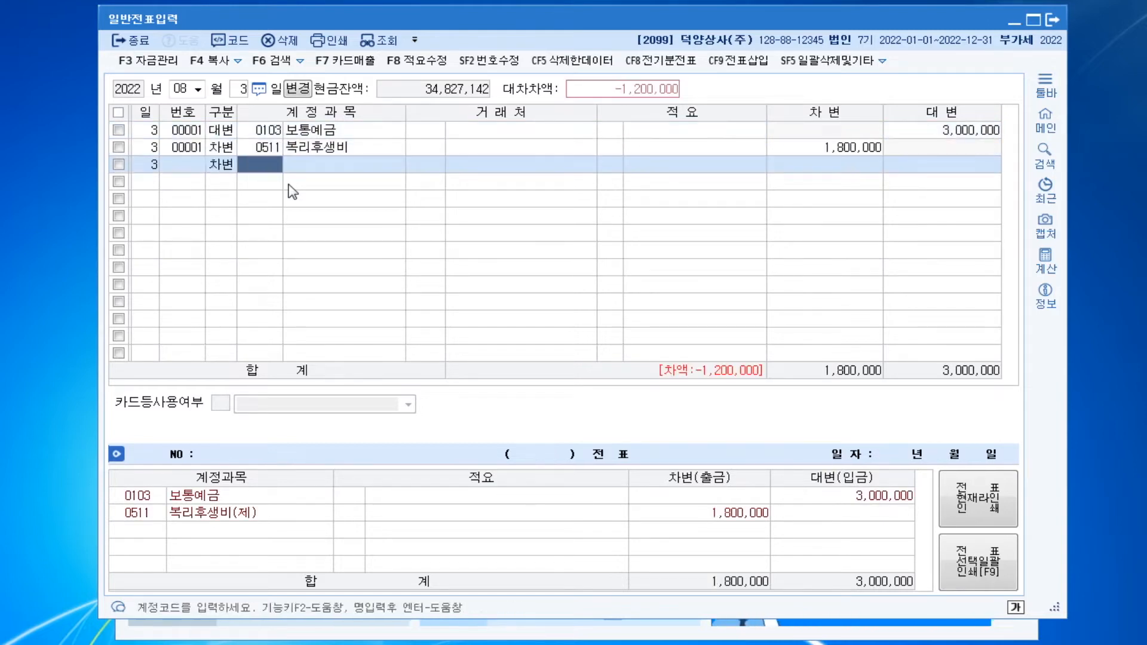
Add a debit line for account 0811 복리후생비 with the remaining 1,200,000 to complete the August 3 voucher
text(0811)
key(Return)
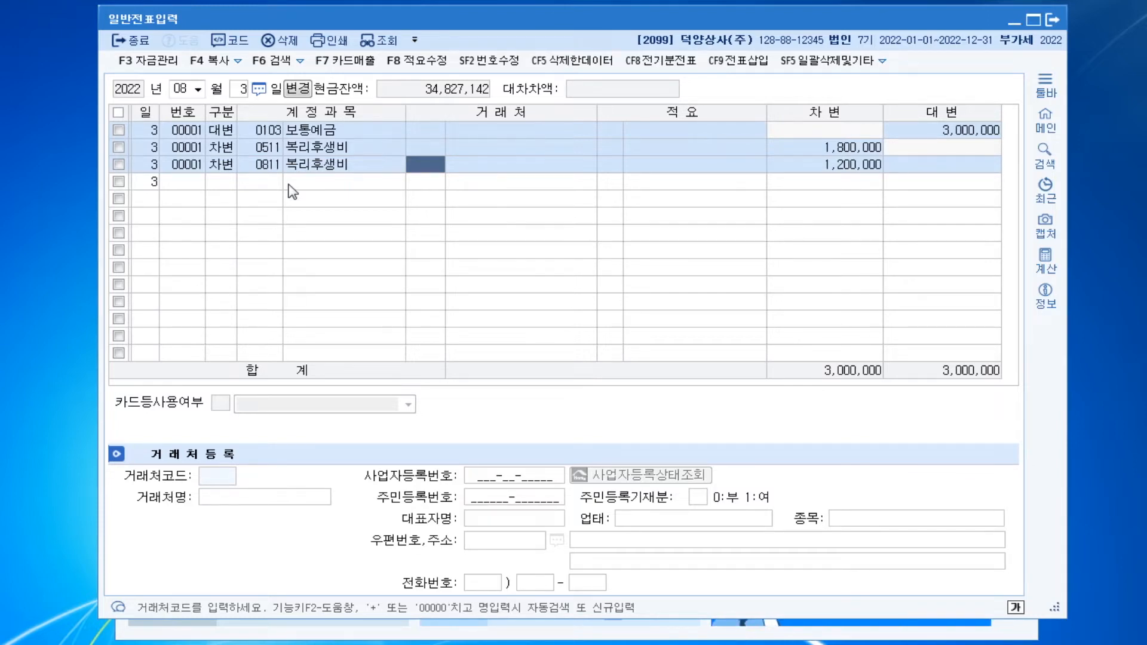
key(Down)
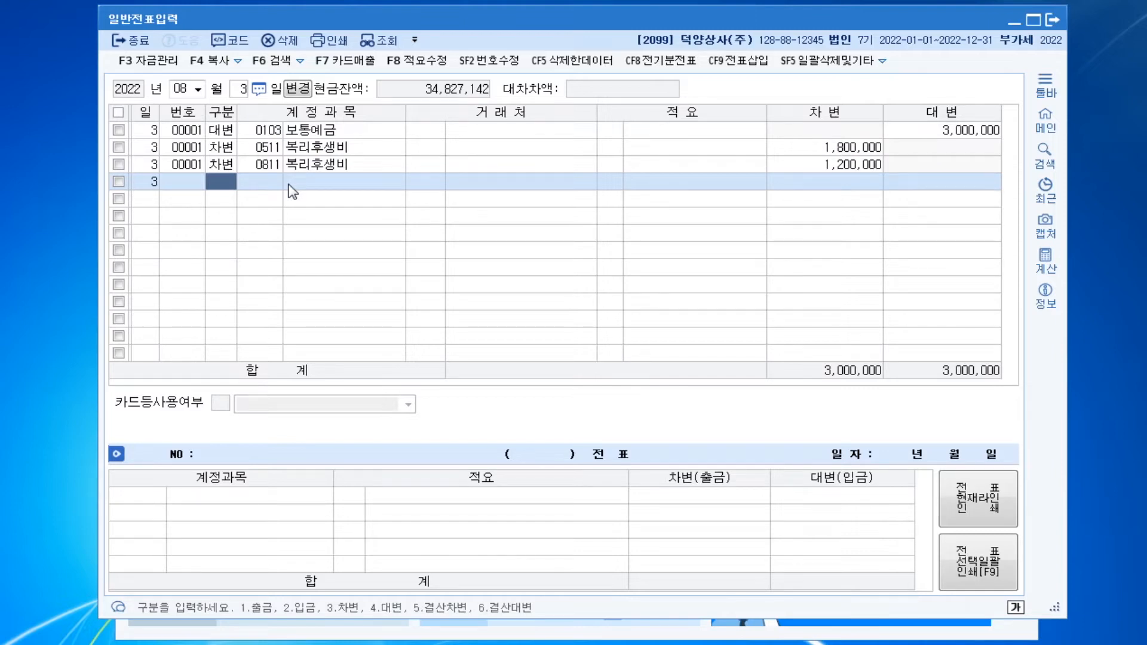
Change the voucher date to September 28, 2022
key(Escape)
key(Escape)
text(09)
key(Return)
text(28)
key(Return)
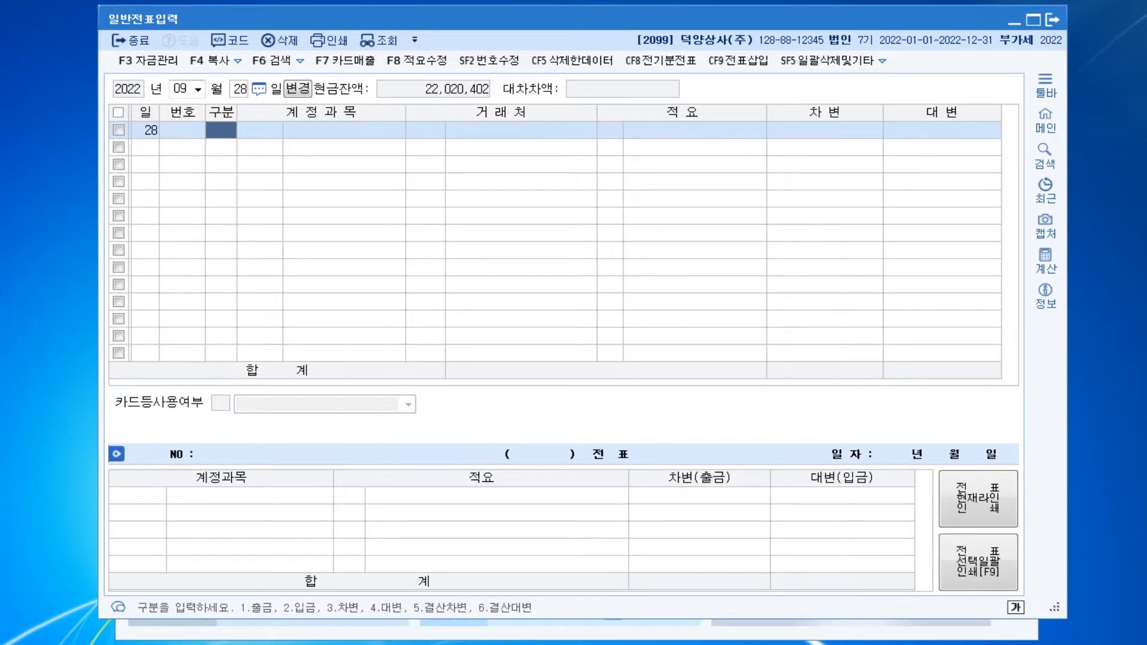
Enter a debit line of 169,200 for account 0103 보통예금 without a client in the September 28 voucher
text(3103)
key(Return)
key(Return)
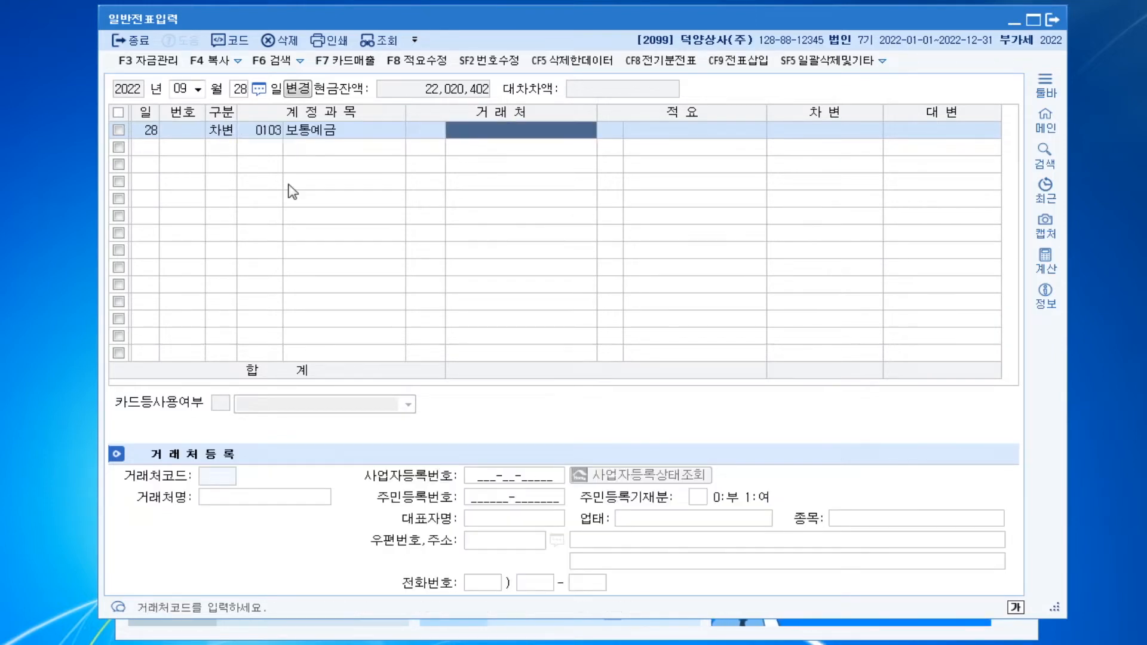
key(Return)
key(Return)
text(169200)
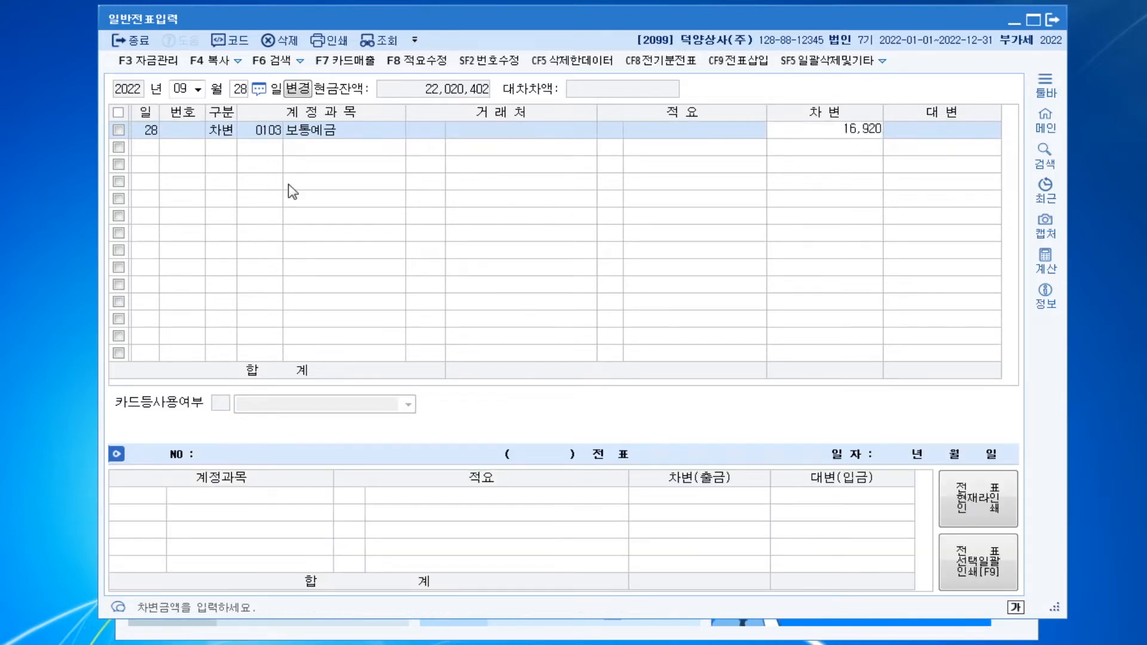
key(Return)
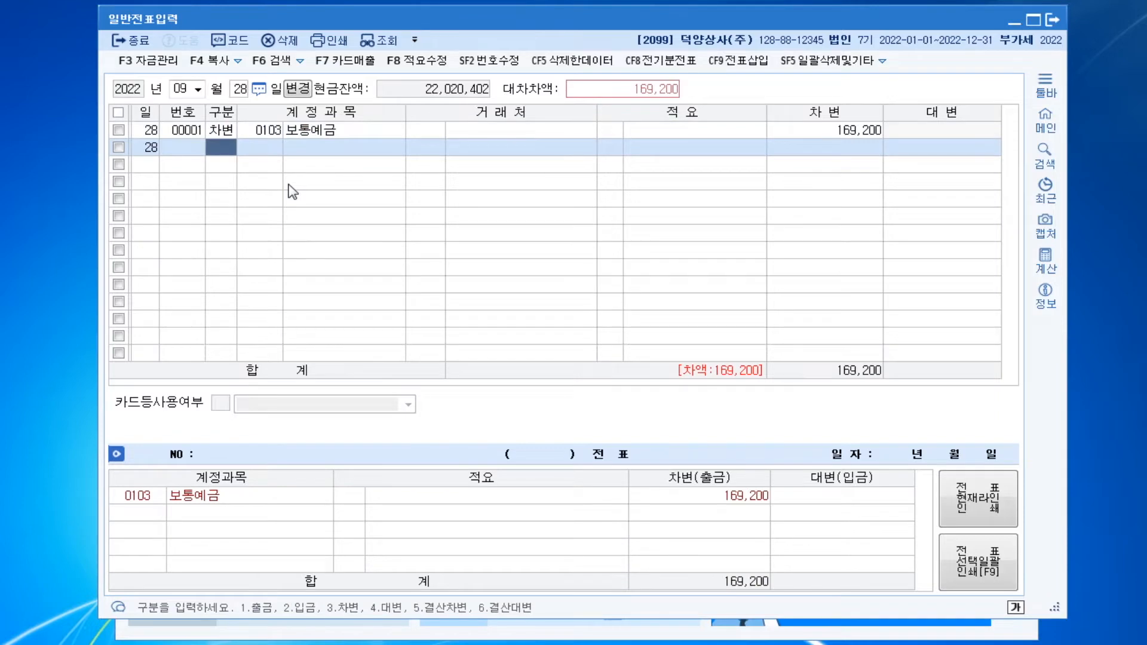
Add a credit line for account 0901 이자수익 without a client and set its amount to 200,000
text(4)
text(0901)
key(Return)
key(Return)
key(Return)
key(Return)
key(Return)
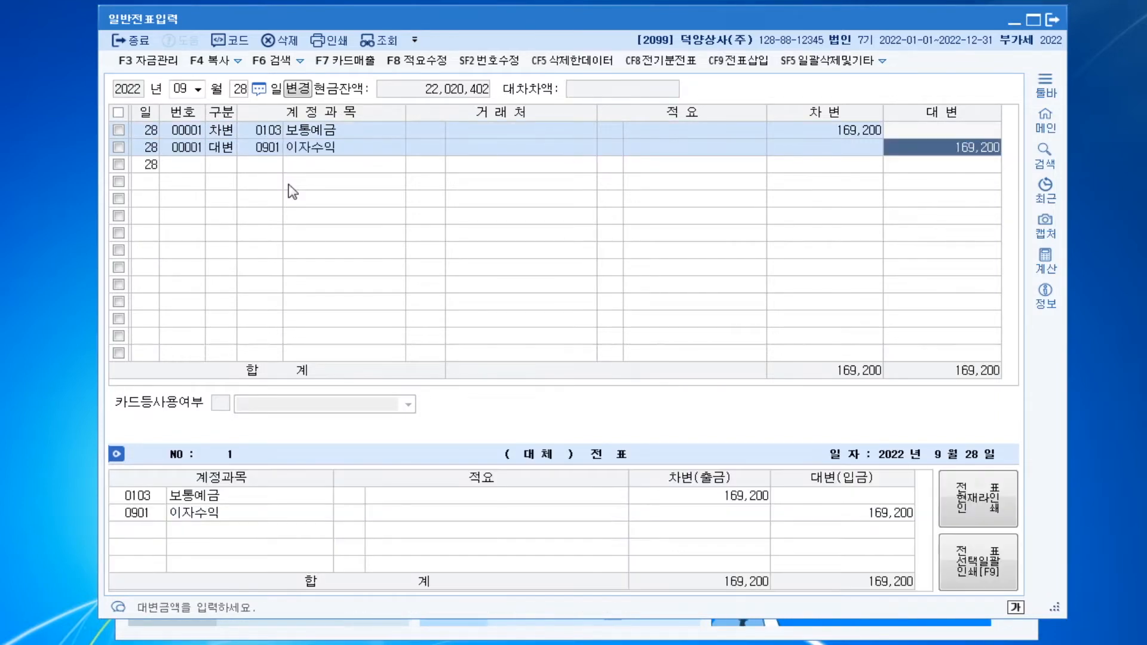
text(2000000)
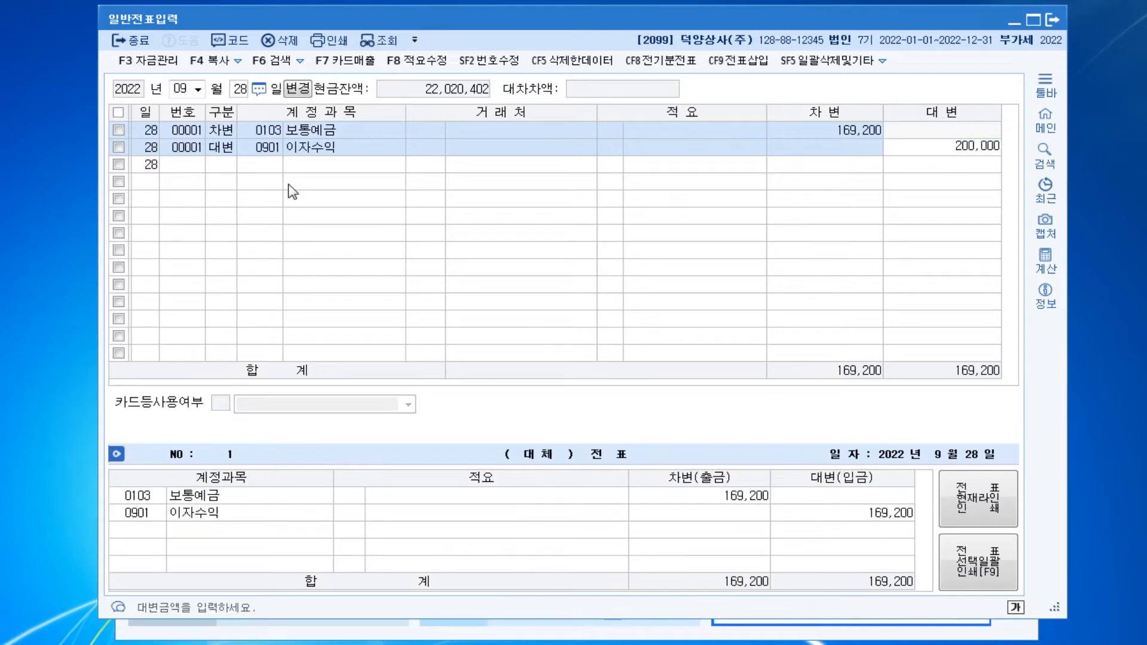
key(Return)
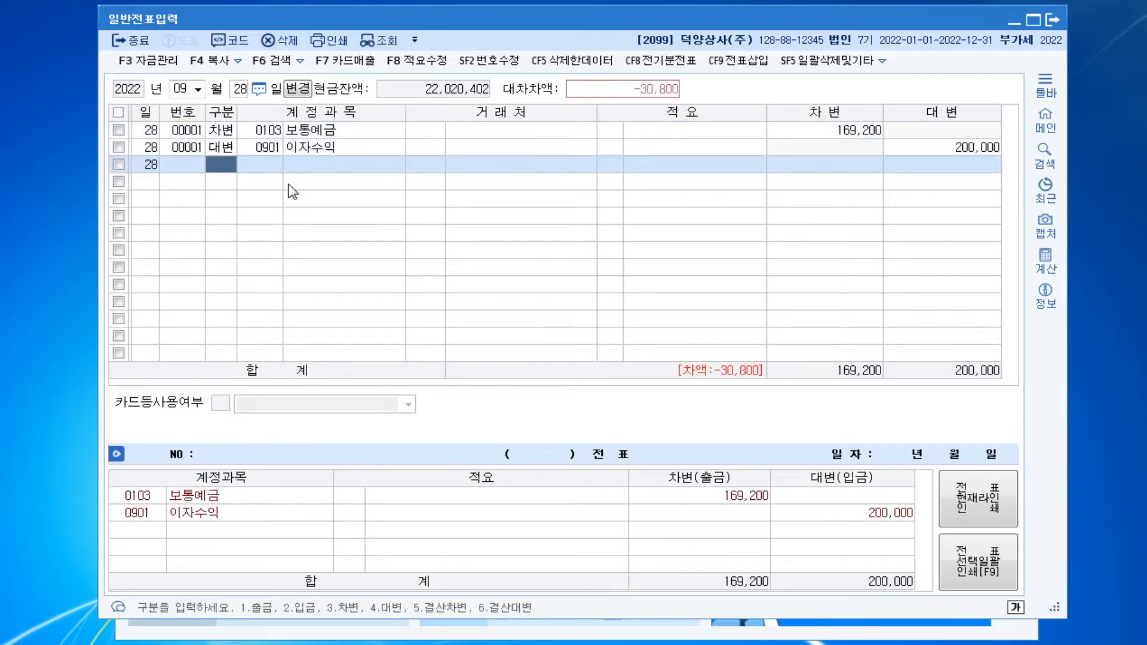
Add a debit line for account 0136 선납세금 with the remaining 30,800 to complete the September 28 voucher
text(3136)
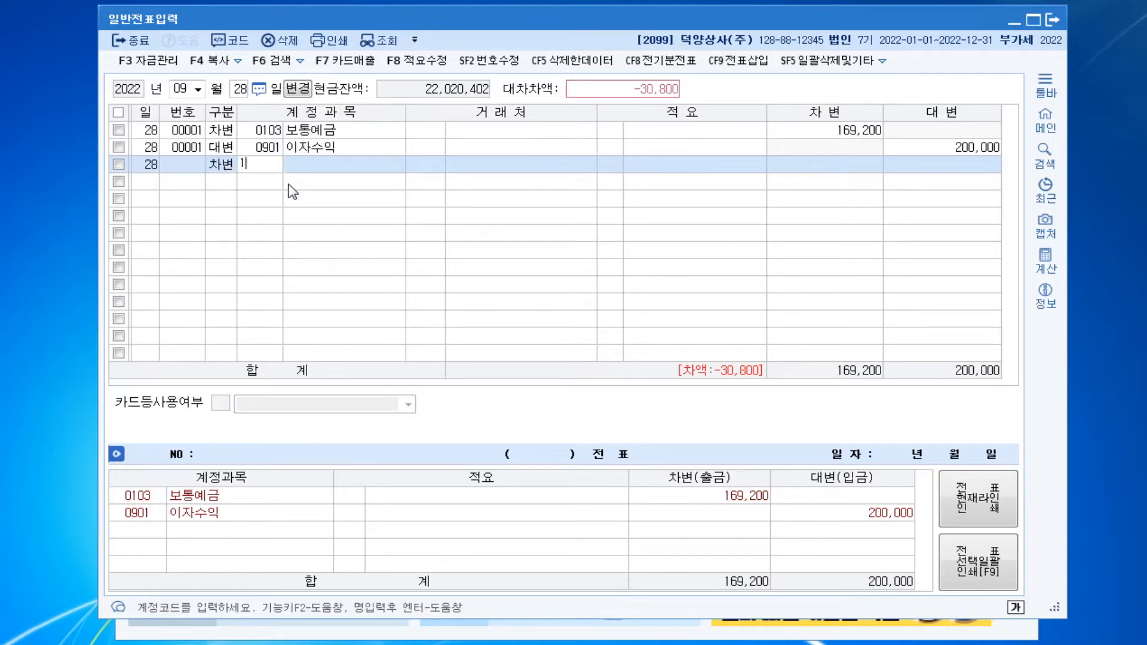
key(Return)
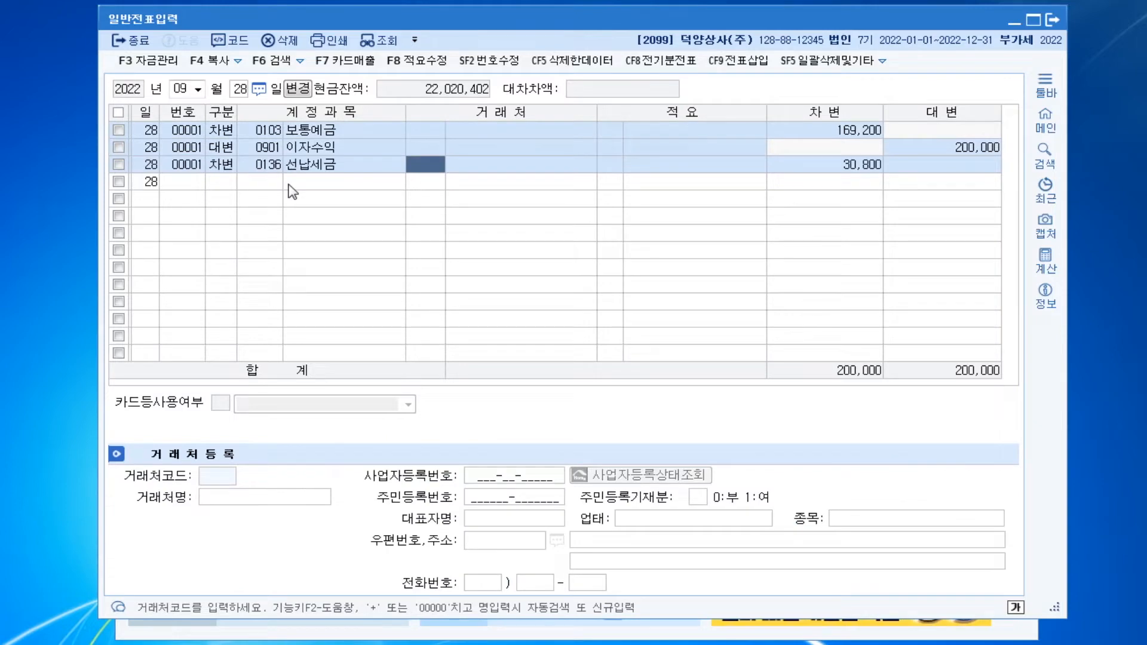
key(Down)
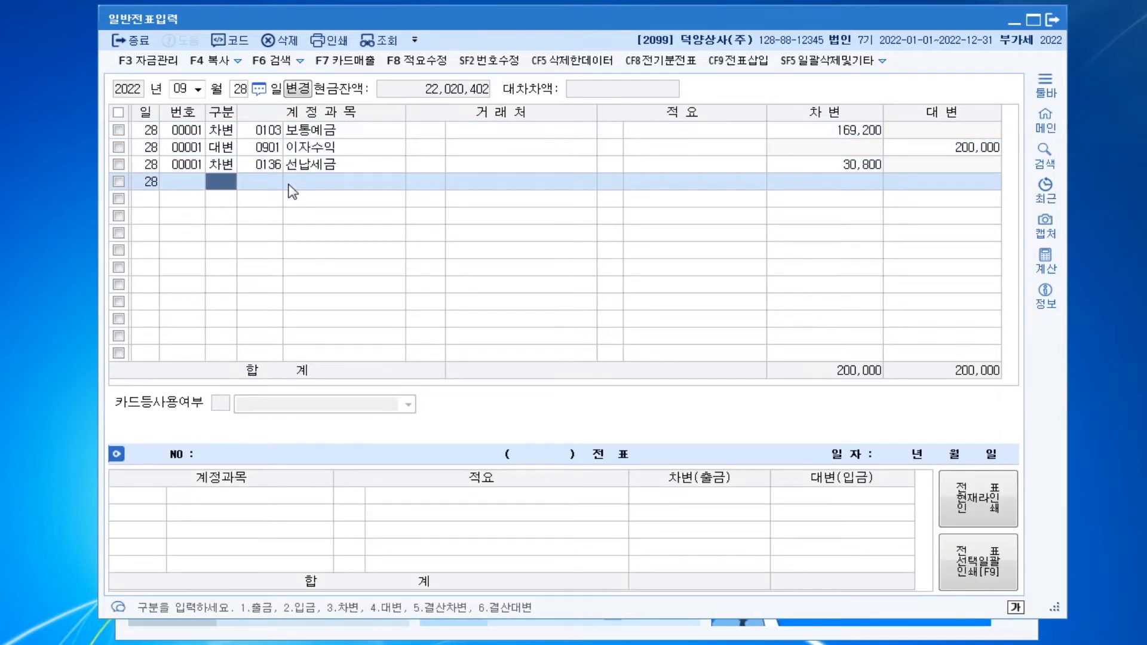
Change the voucher date to October 5, 2022
key(Escape)
key(Escape)
text(100)
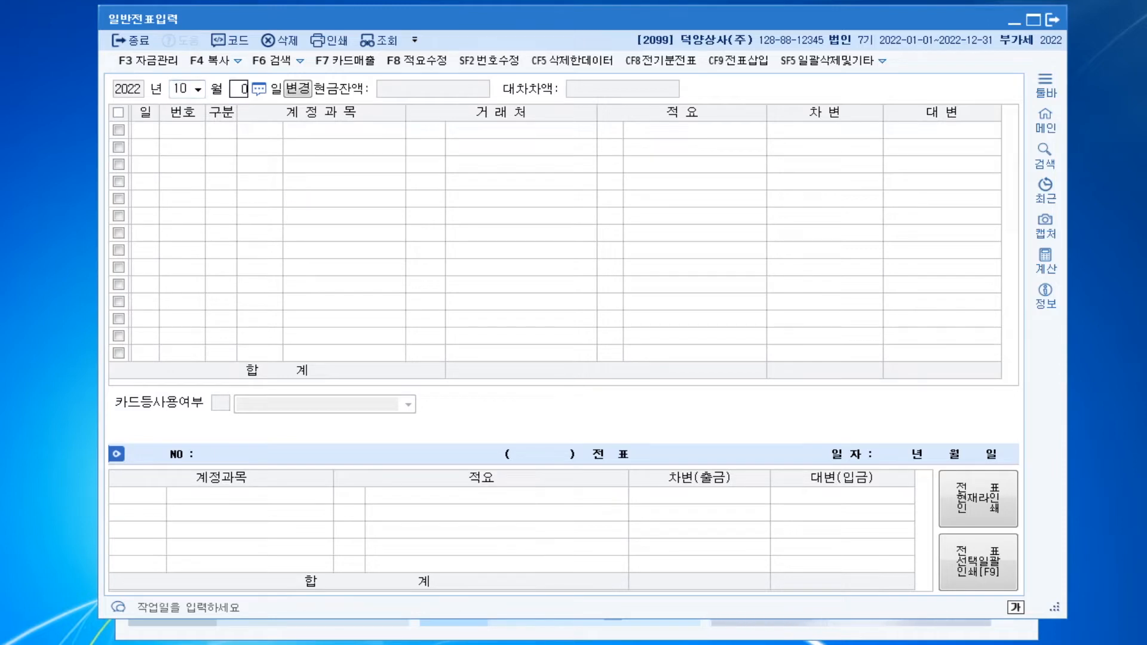
text(5)
key(Return)
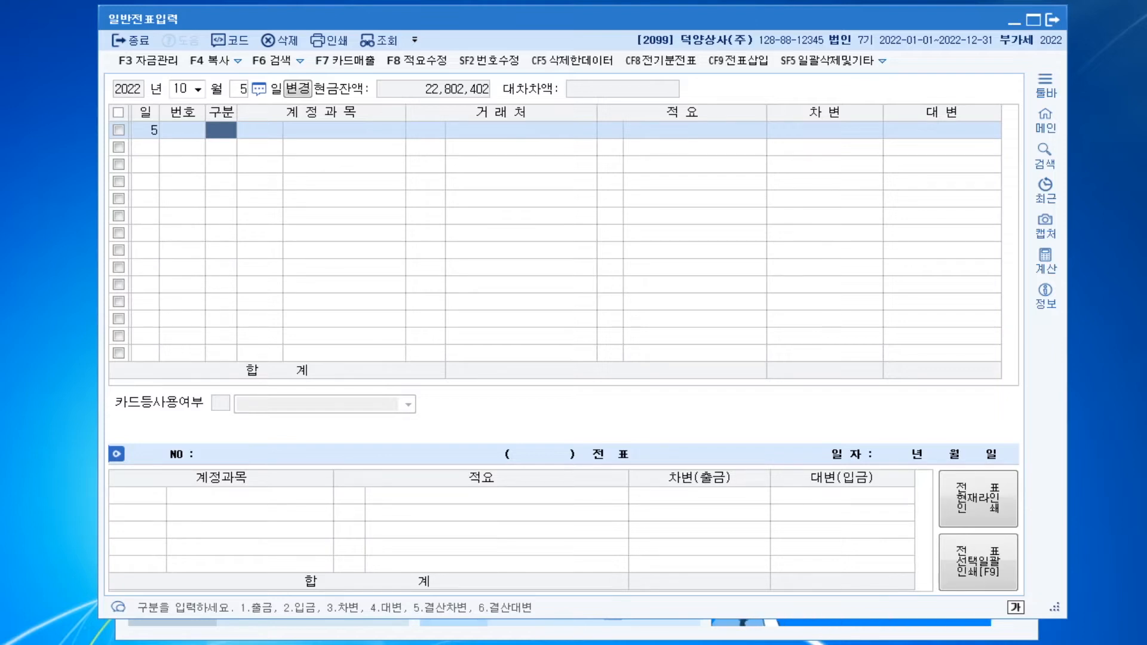
Enter a credit line of 3,300,000 for account 0101 현금 without a client in the October 5 voucher
text(4)
key(Return)
text(101)
key(Return)
key(Return)
key(Return)
key(Return)
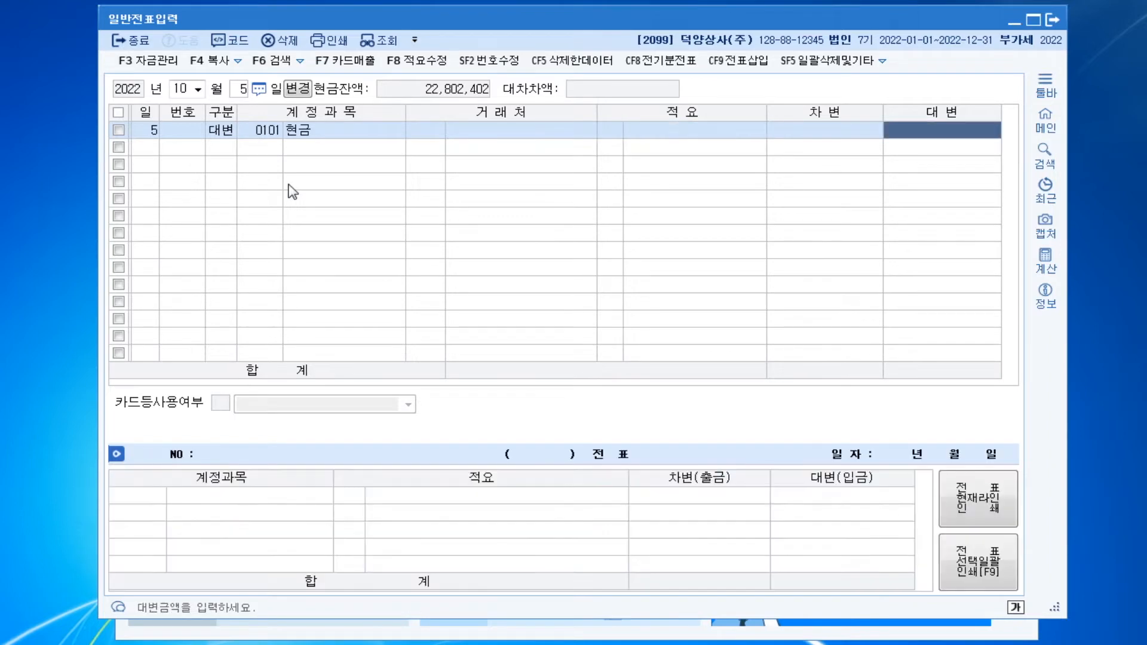
text(3300000)
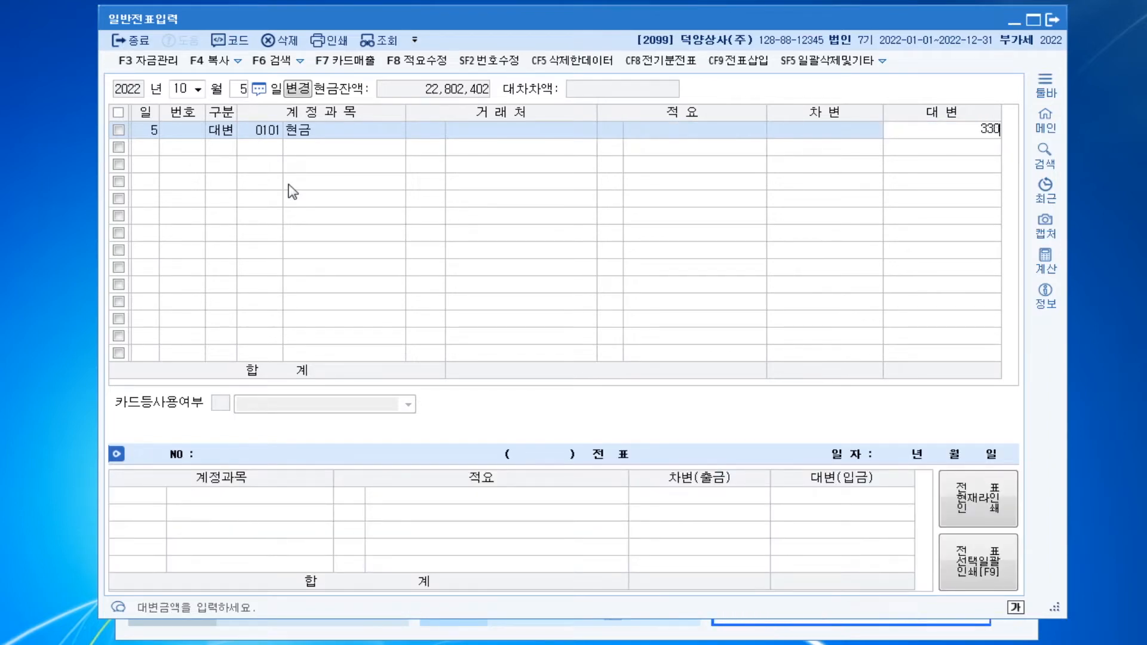
key(Return)
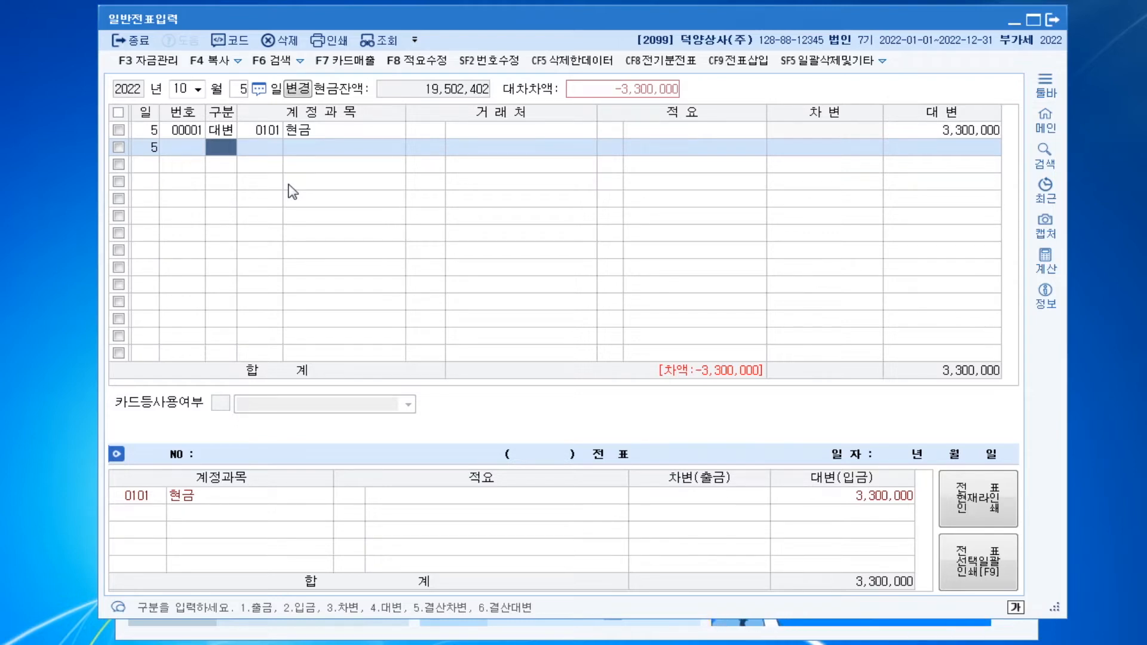
Add a debit line for account 0153 원재료 with the matching 3,300,000 to complete the October 5 voucher
key(3)
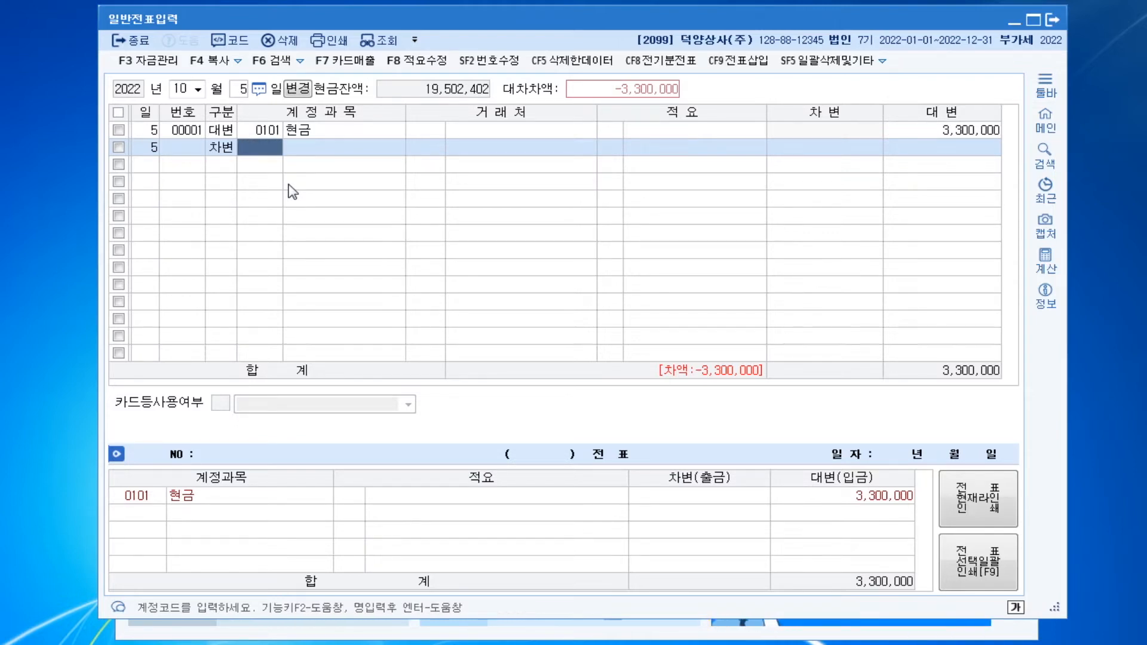
text(153)
key(Return)
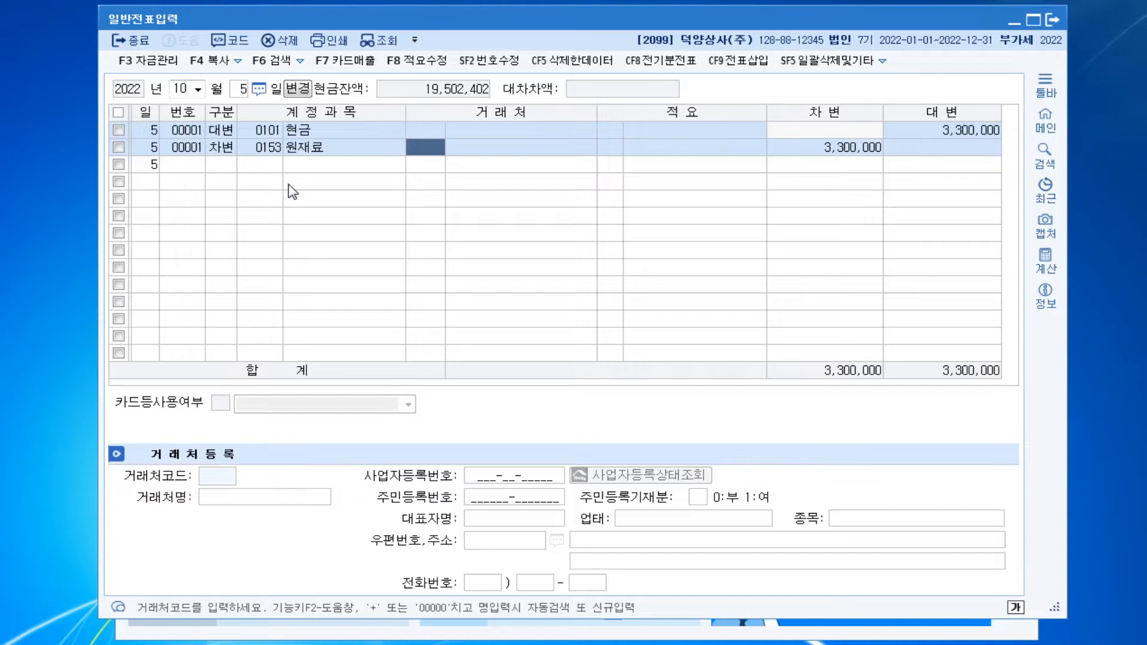
key(Return)
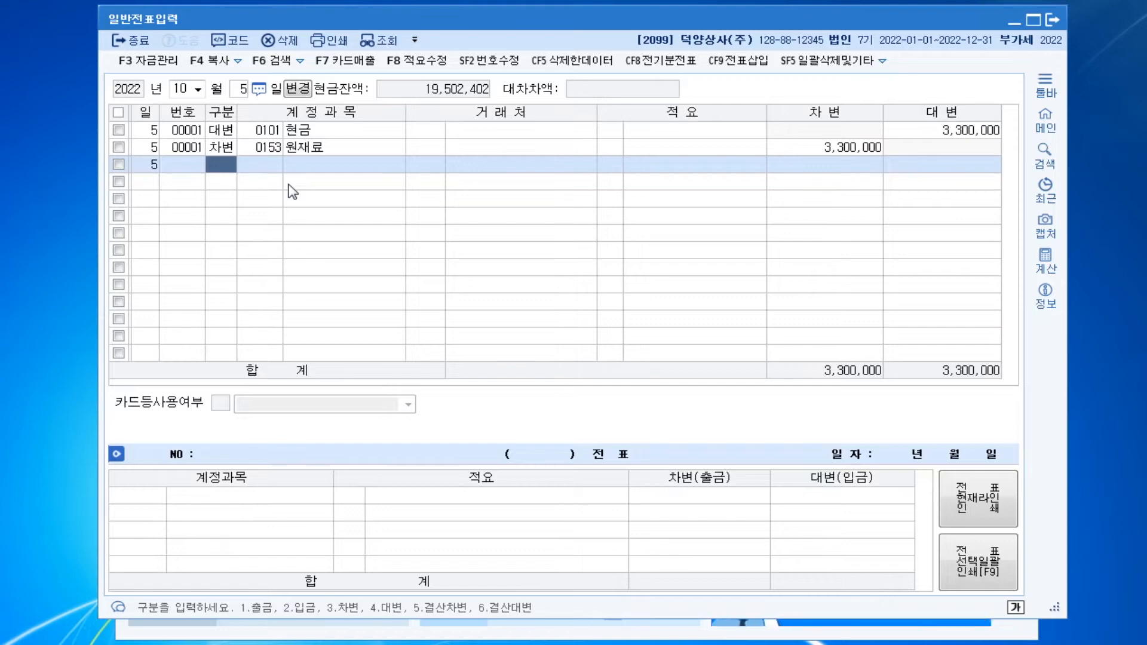
Change the voucher date to November 12, 2022
key(Escape)
text(11)
key(Return)
text(12)
key(Return)
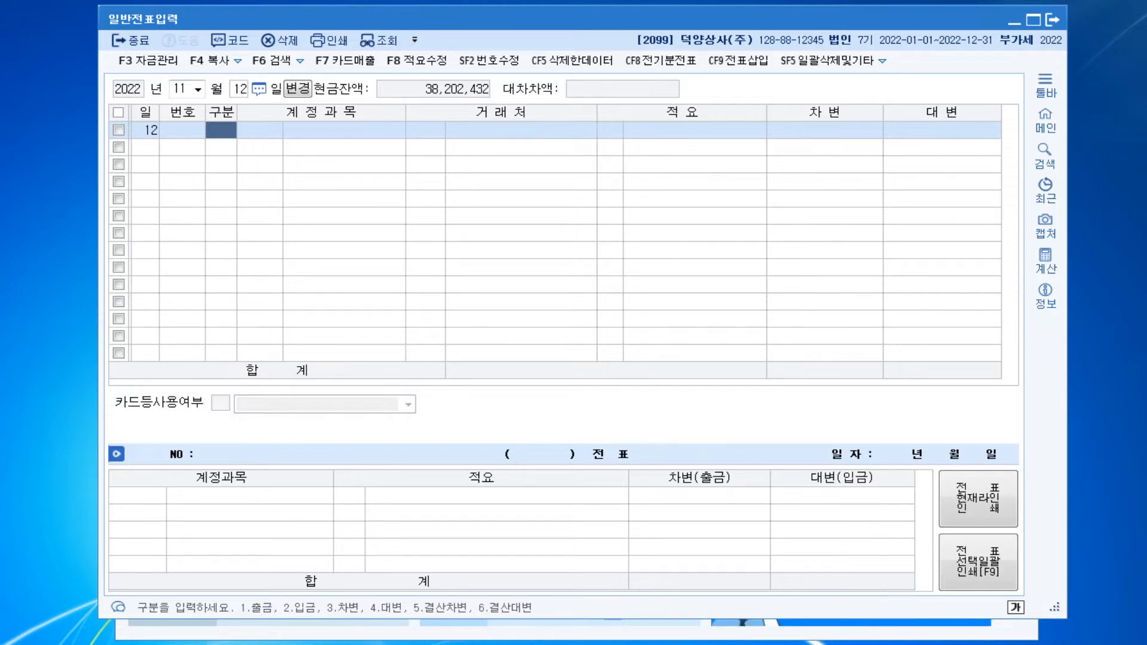
Find and open the trial balance (합계잔액시산표) and query it as of November 12, 2022
key(ctrl+Return)
text(ㅎㄱ)
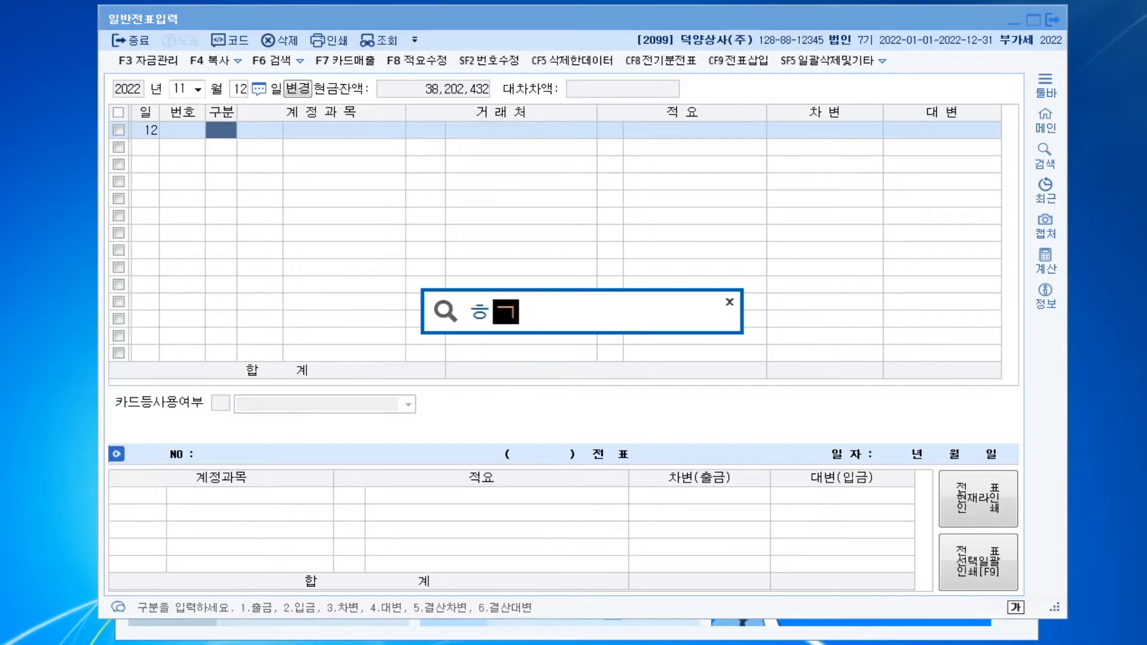
text(ㅈ)
key(Return)
key(Return)
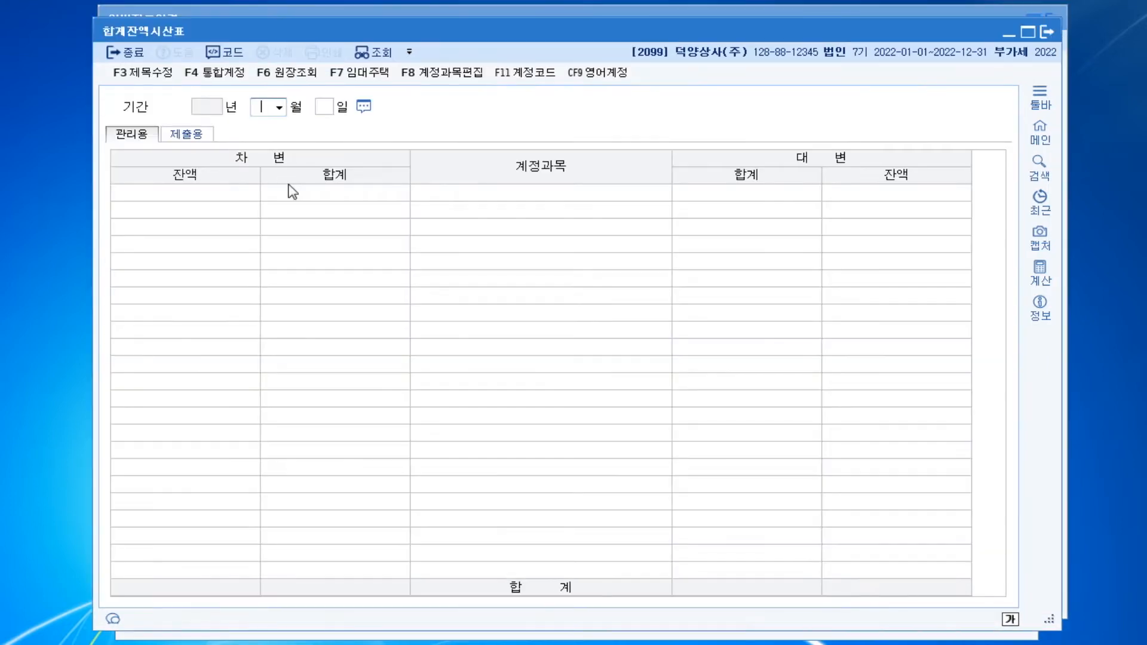
text(11)
key(Return)
text(12)
key(Return)
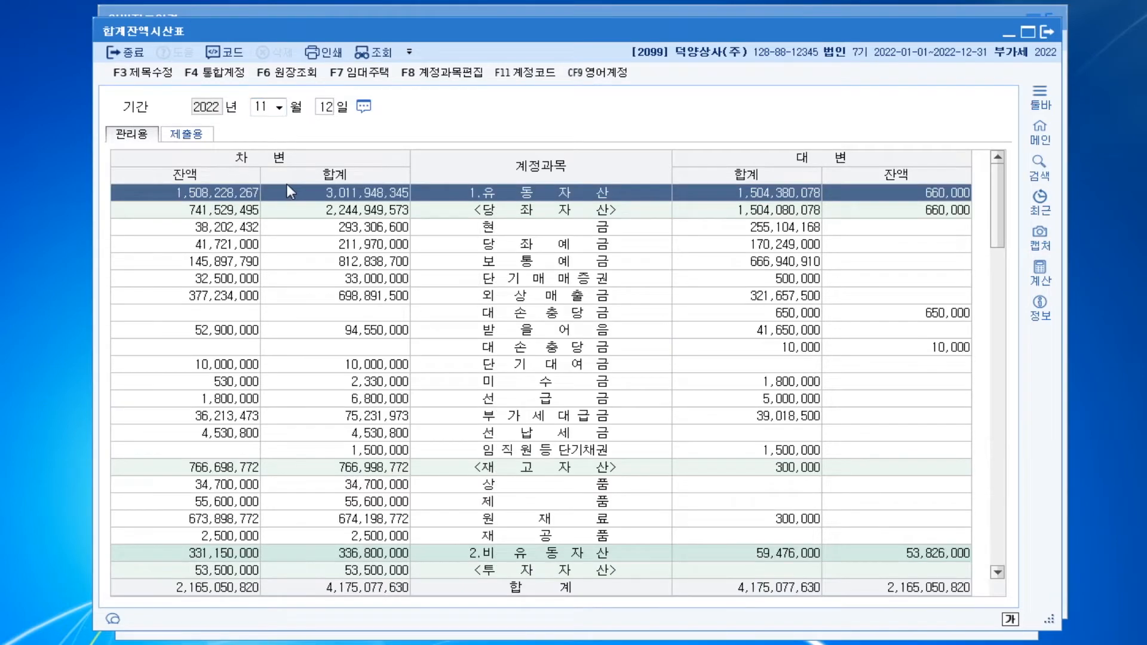
Check the 자본금 and 주식할인발행차금 balances in the trial balance and return to the voucher entry
scroll(562, 296, down, 3)
scroll(563, 298, down, 7)
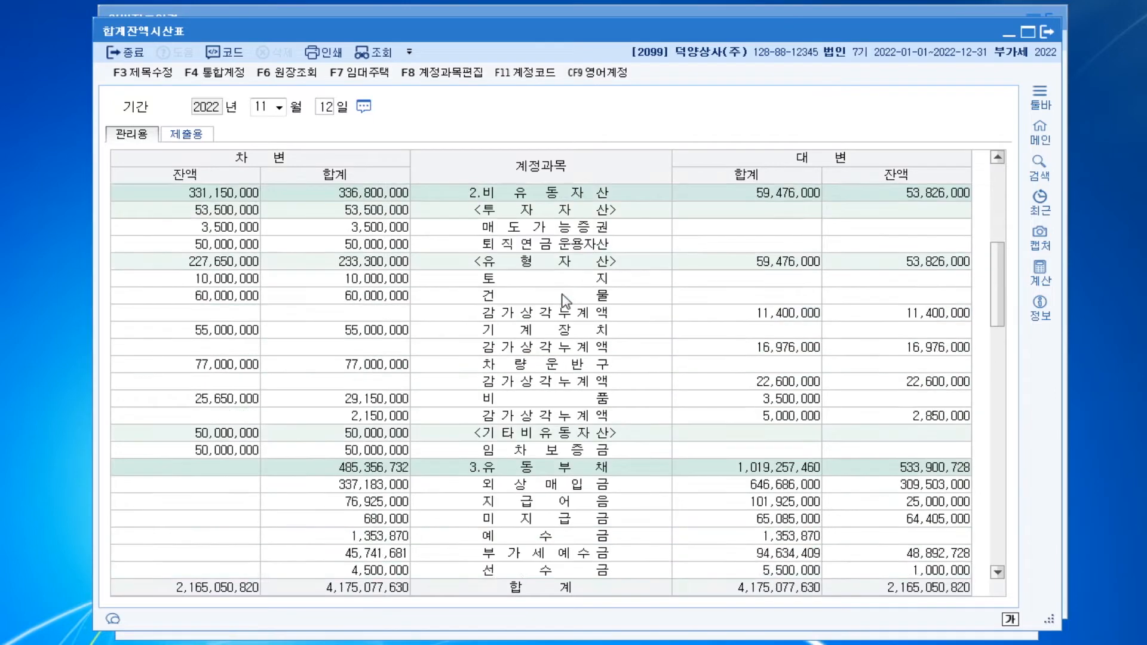
scroll(563, 296, down, 3)
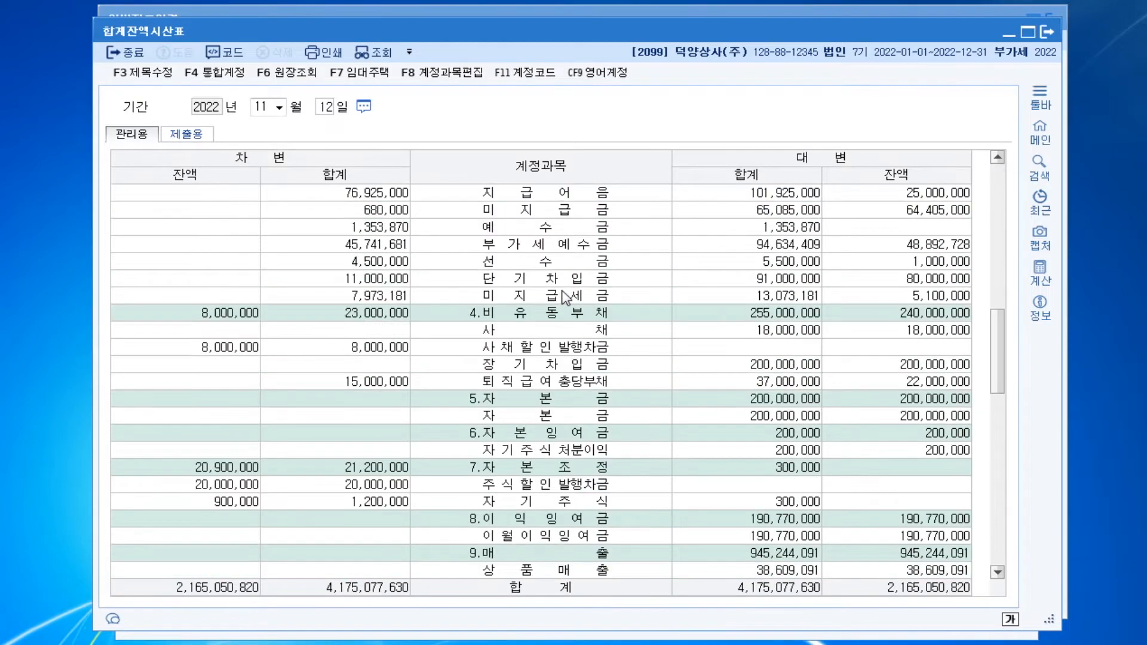
click(560, 401)
click(561, 409)
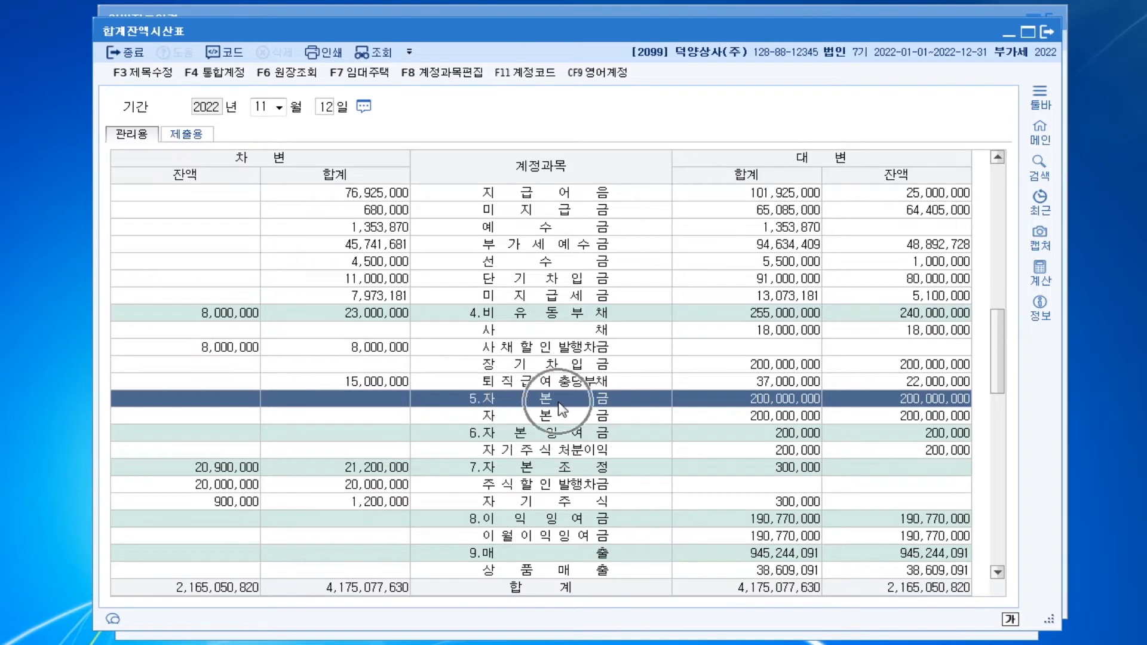
click(550, 485)
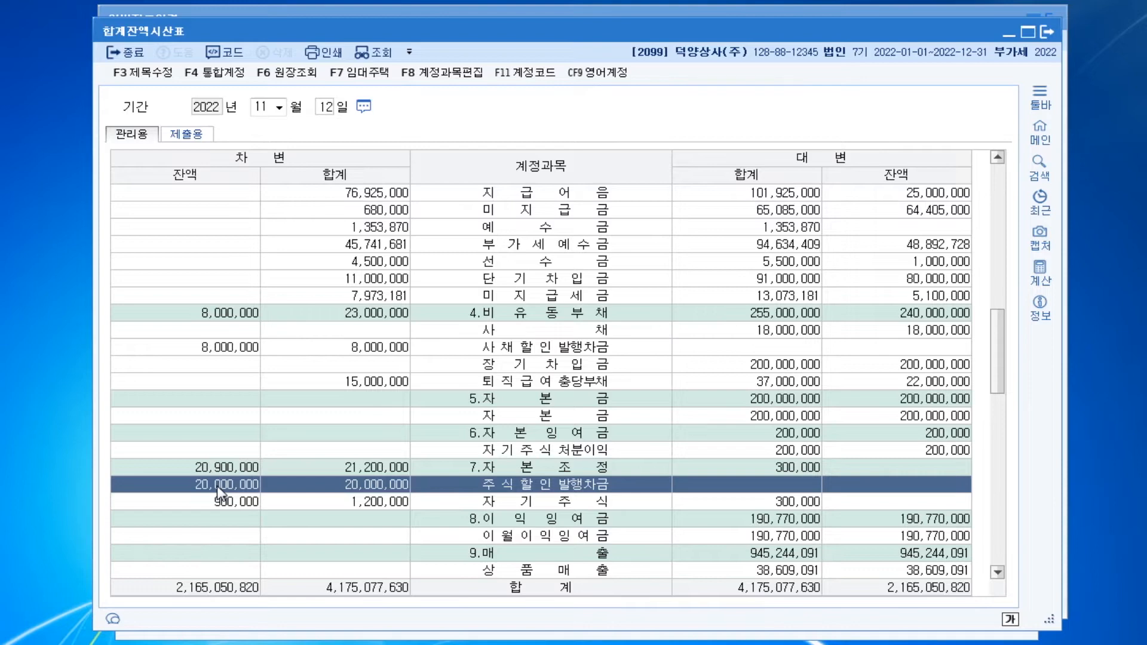
key(Escape)
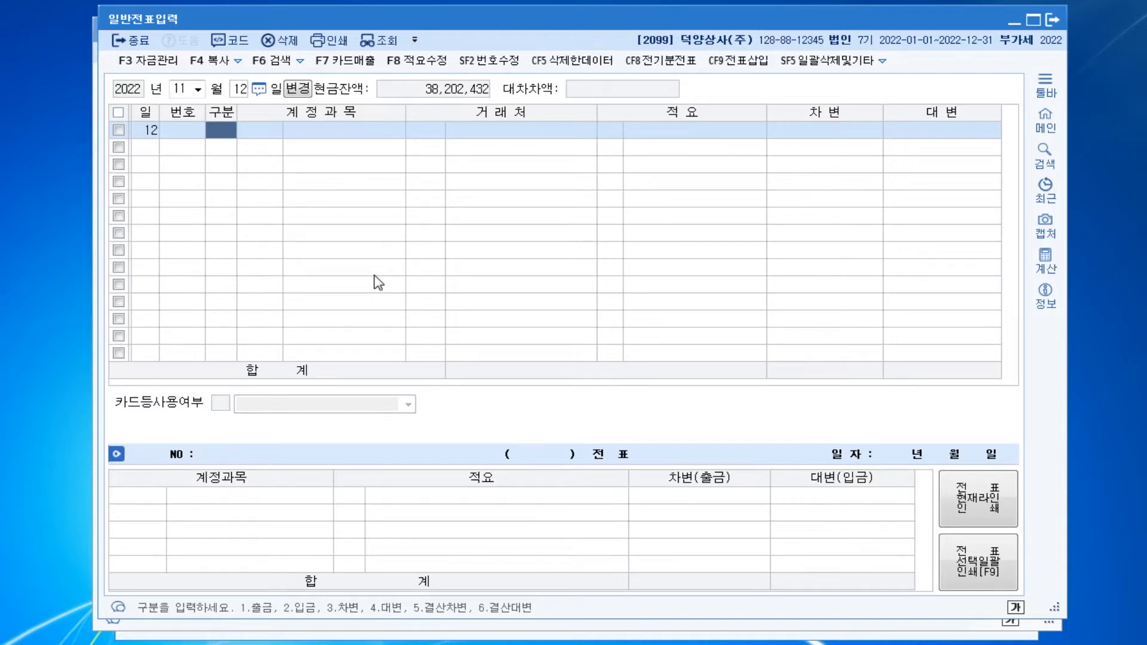
Enter a debit line of 200,000,000 for account 0103 보통예금 without a client in the November 12 voucher
text(3103)
key(Return)
key(Return)
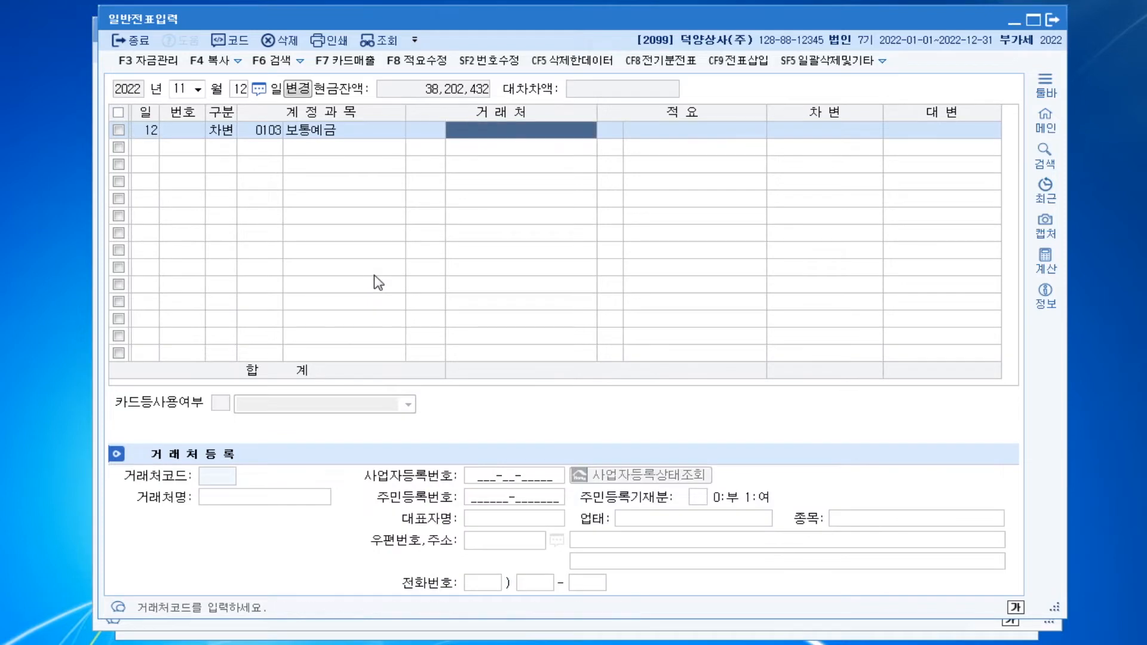
key(Return)
Add a credit line for account 0331 자본금 without a client and set its amount to 100,000,000
key(Return)
text(200,000,000)
key(Return)
text(4)
key(Return)
text(331)
key(Return)
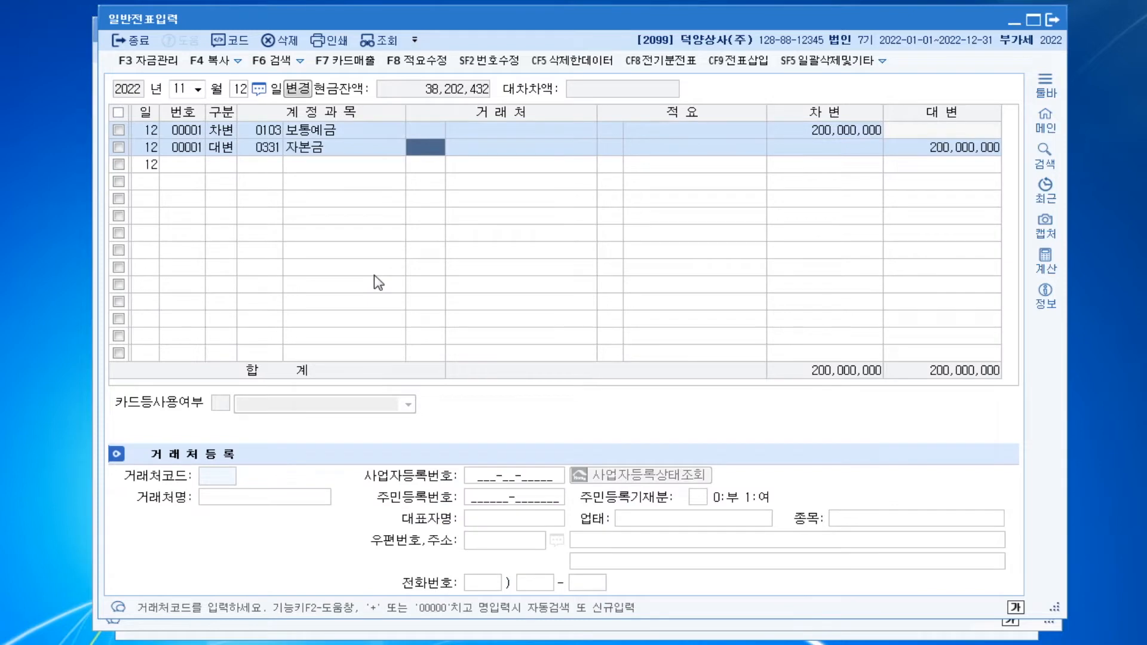
key(Return)
key(Return)
key(Return)
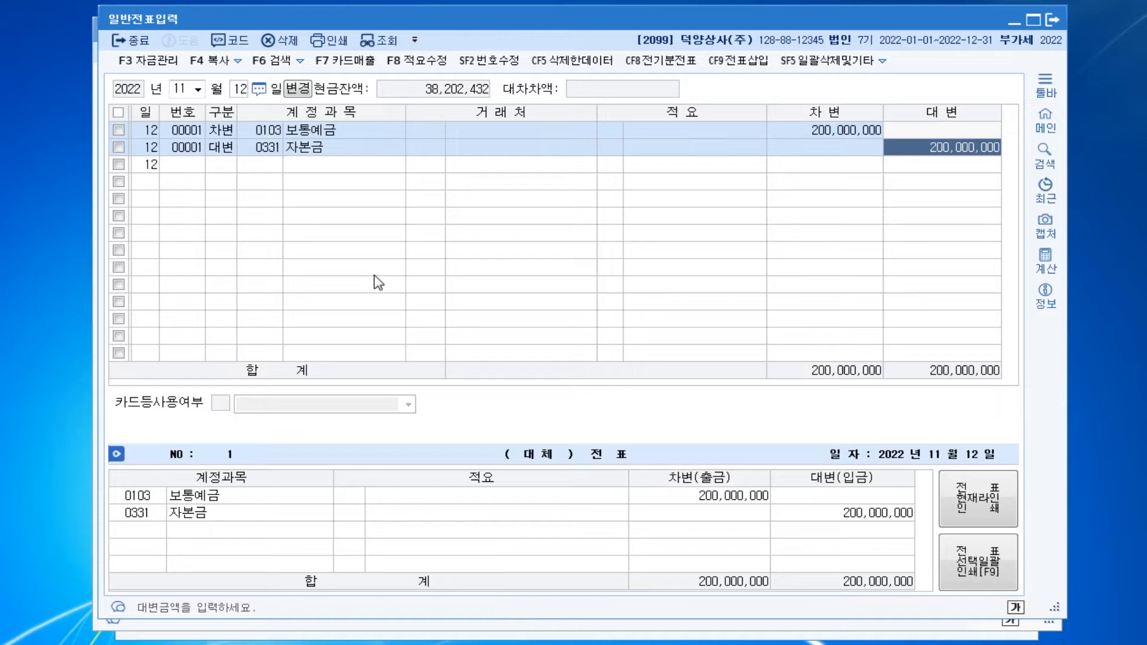
text(100000000)
key(Return)
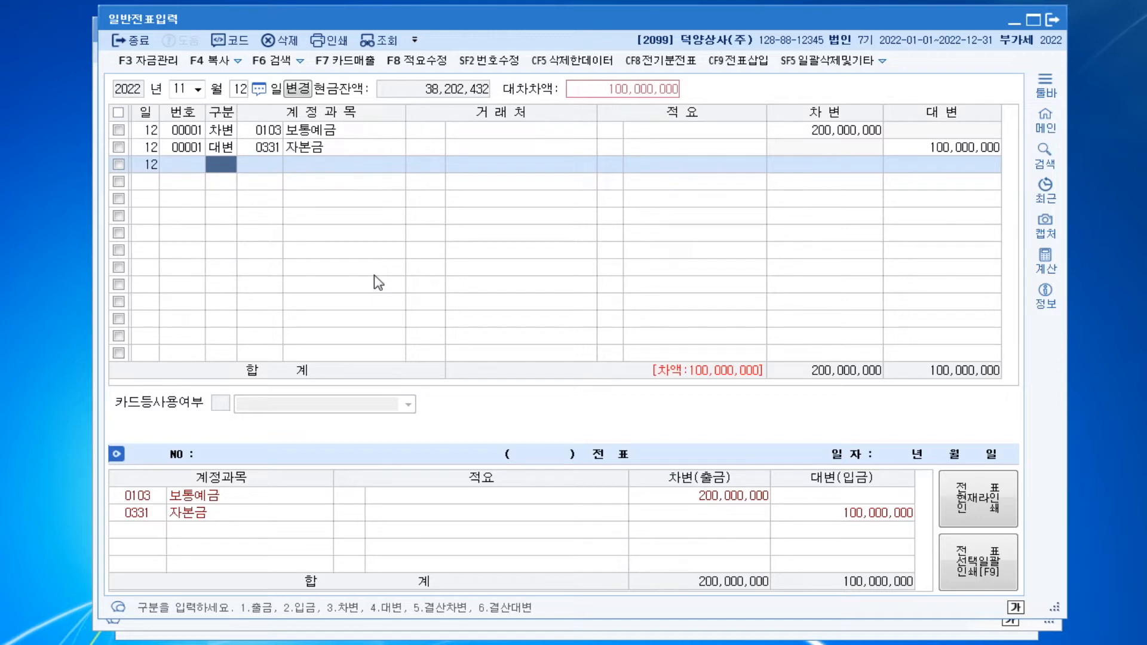
Add a credit line for account 0381 주식할인발행차금 with an amount of 20,000,000 and no client in the November 12 voucher
key(ctrl)
key(ctrl)
key(ctrl)
text(4)
text(주식)
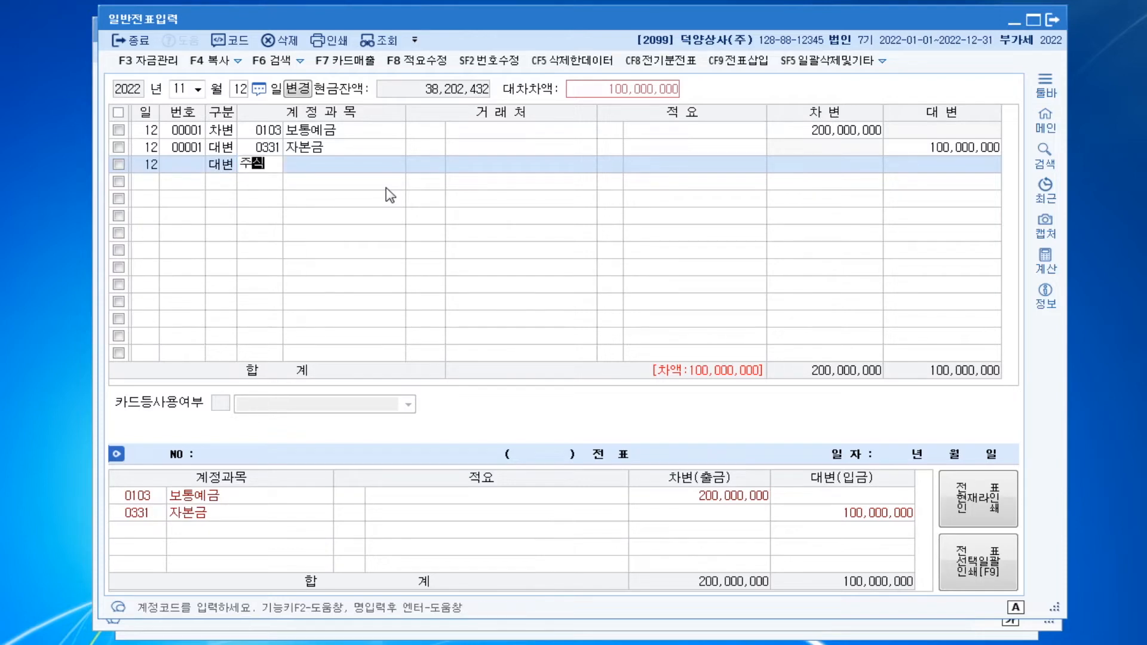
key(Return)
key(Down)
key(Down)
key(Down)
key(Down)
key(Down)
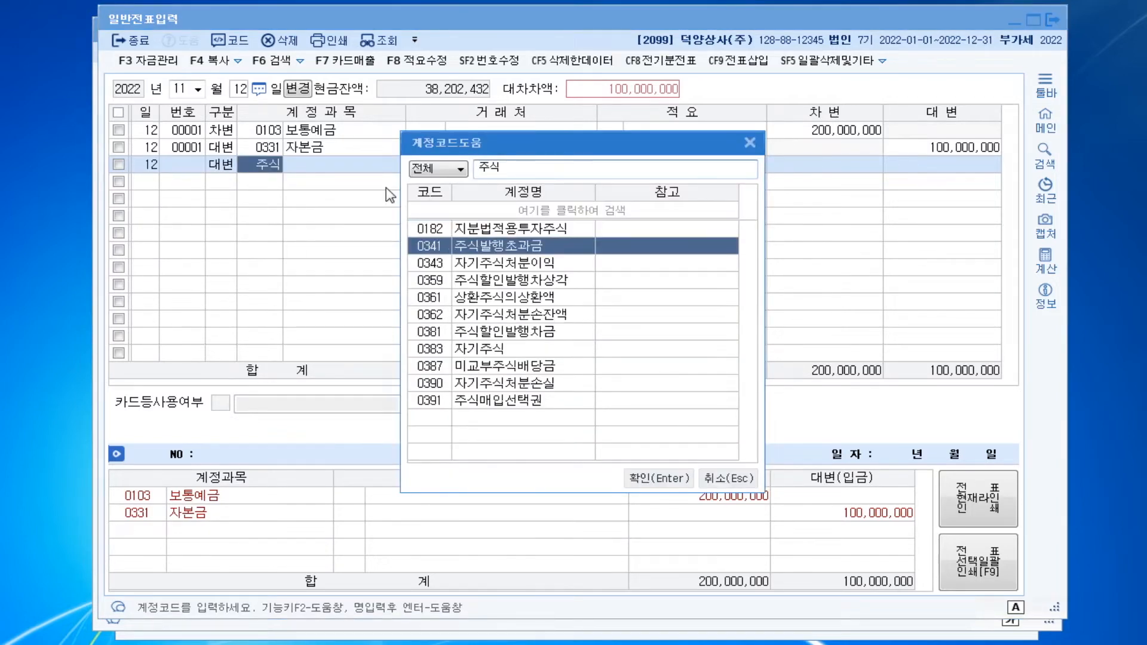
key(Down)
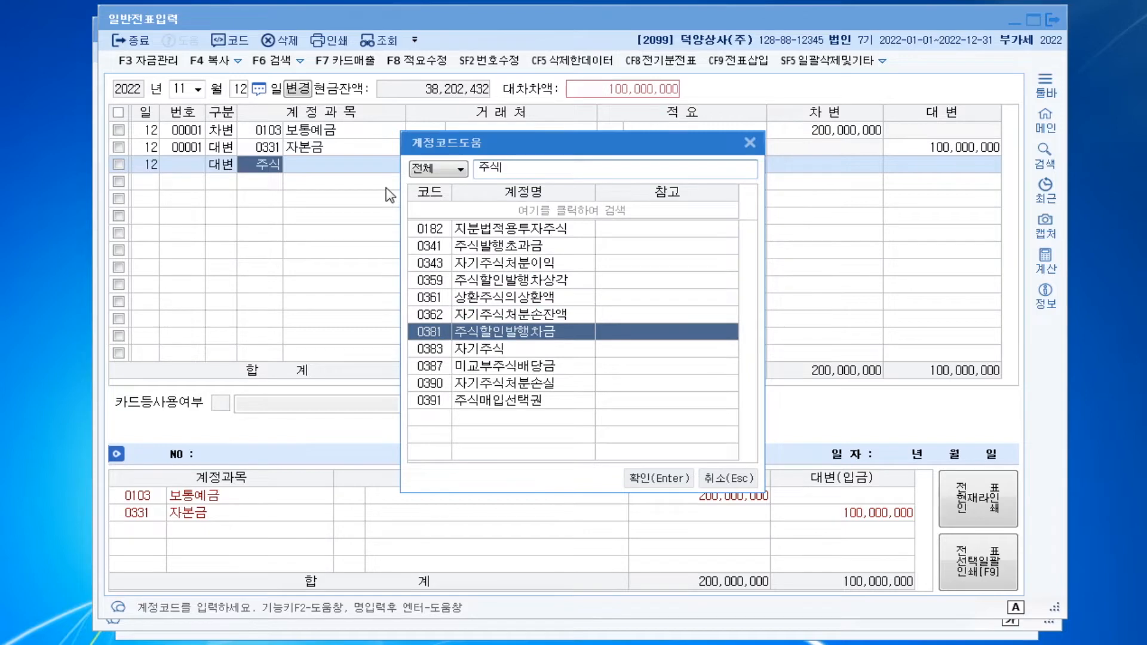
key(Return)
key(Return)
key(Return)
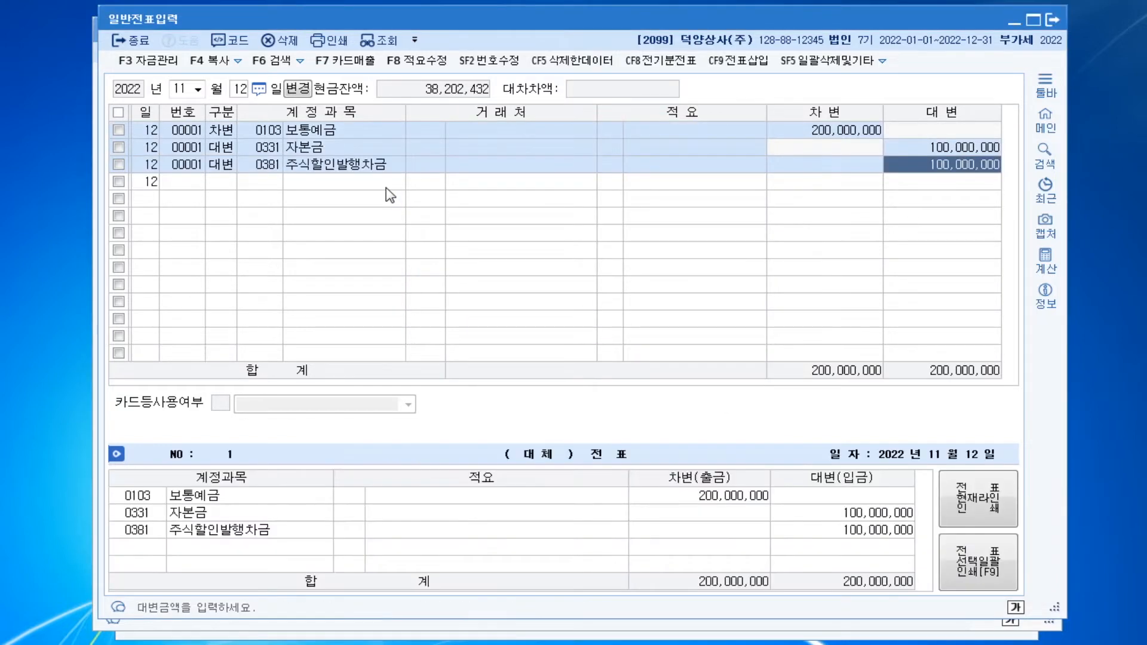
text(20000000)
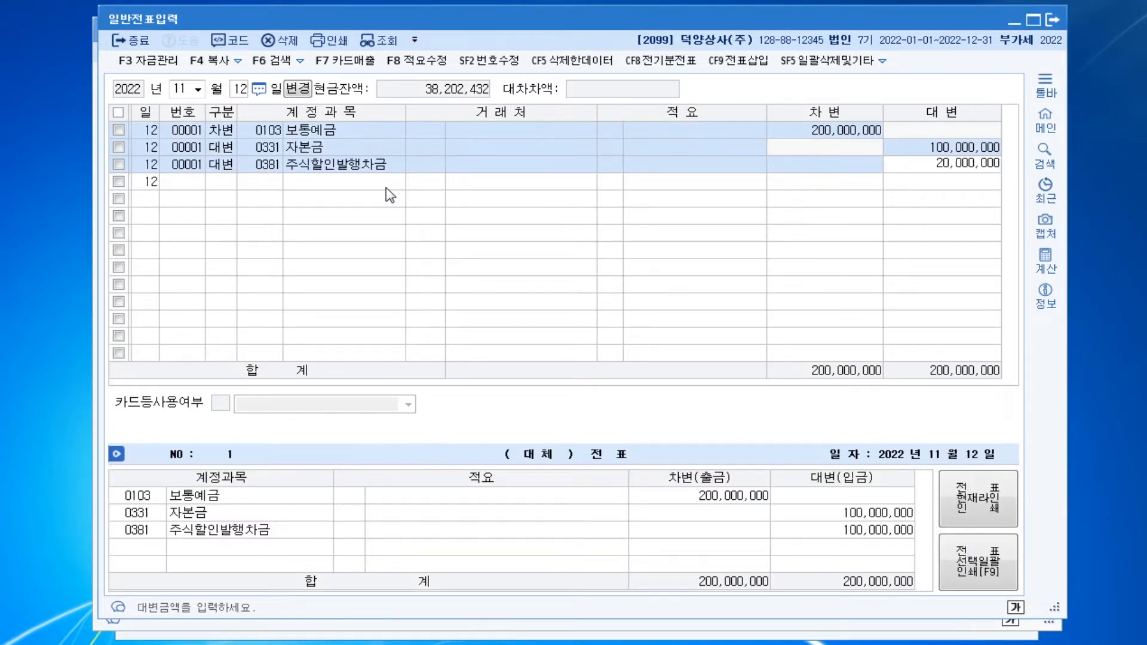
key(Return)
Add a credit line for account 0341 주식발행초과금 without a client for the remaining 80,000,000
text(4)
text(주식)
key(Return)
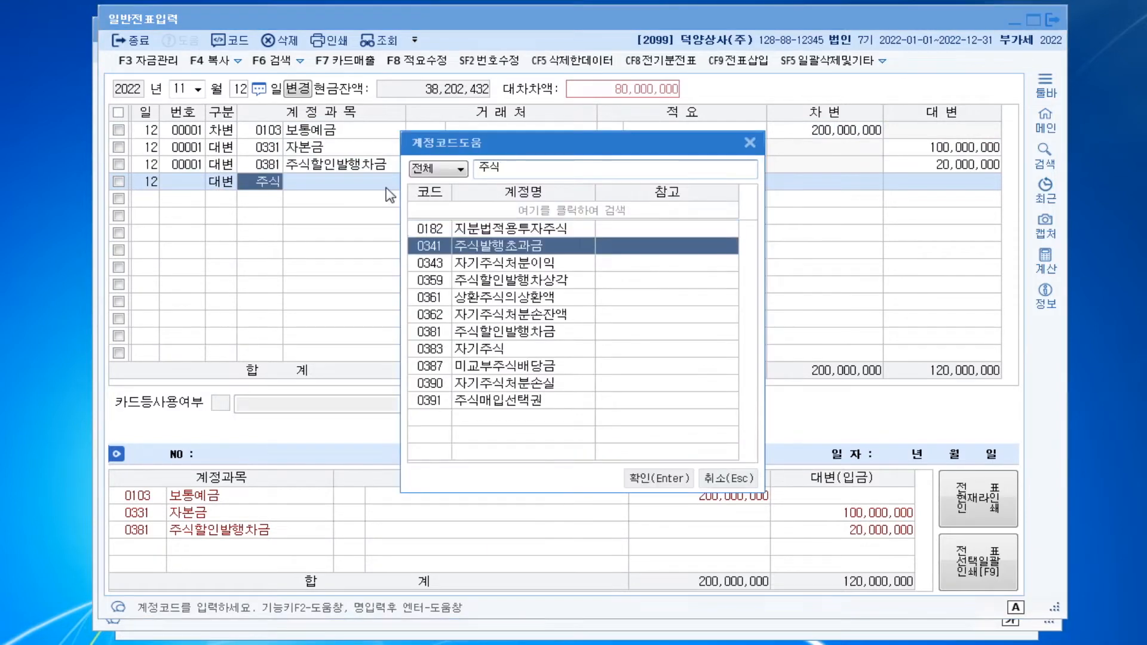
key(Return)
key(Return)
key(Return)
key(Return)
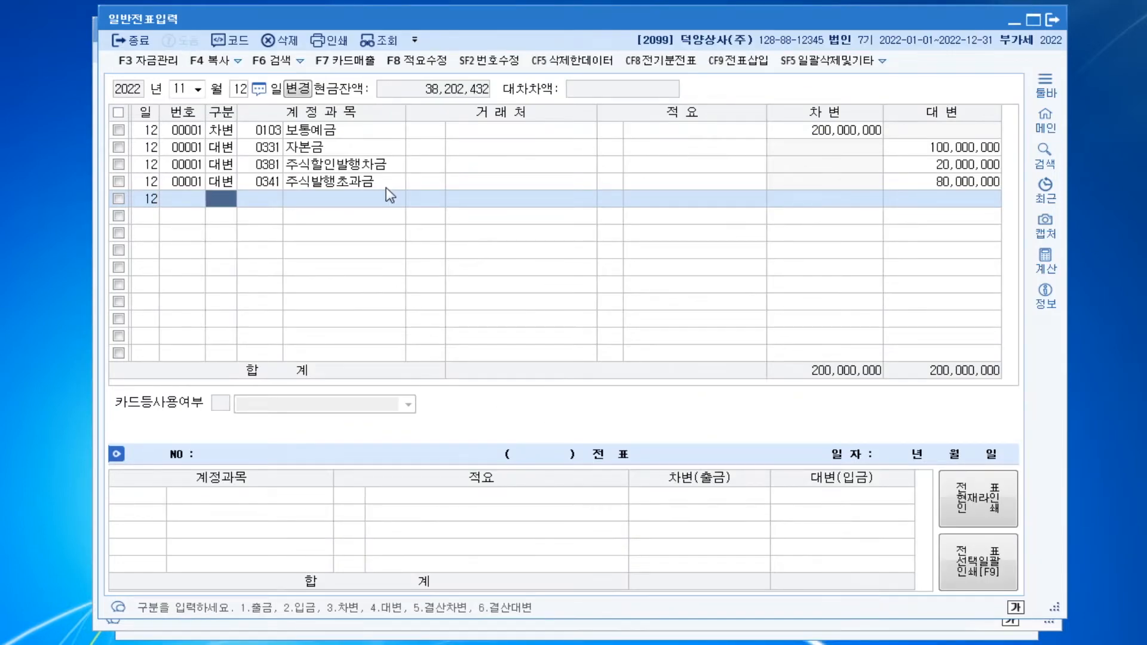
Change the voucher date to November 16 and start a debit line for account 0251 외상매입금
key(Escape)
text(16)
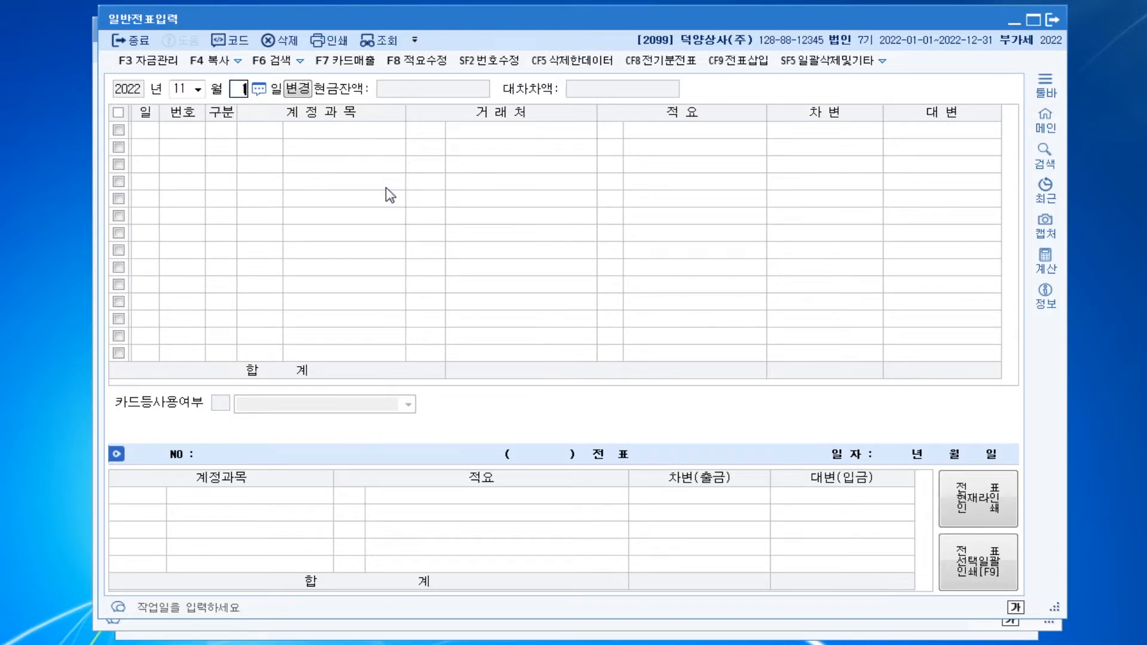
key(Return)
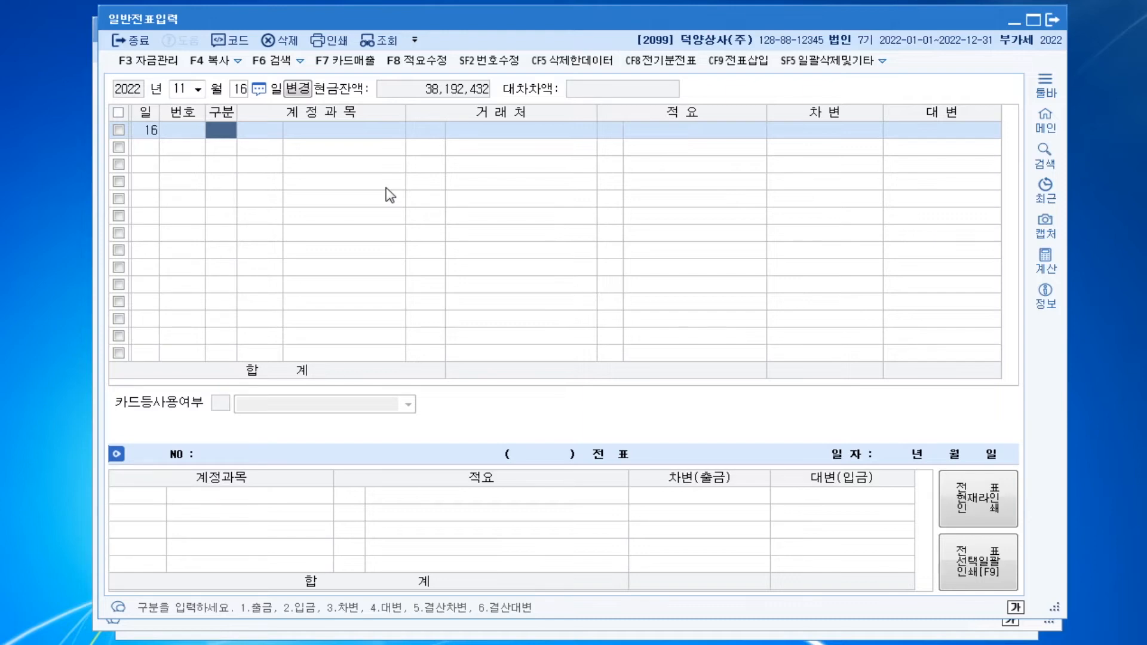
text(3)
key(Return)
text(251)
key(Return)
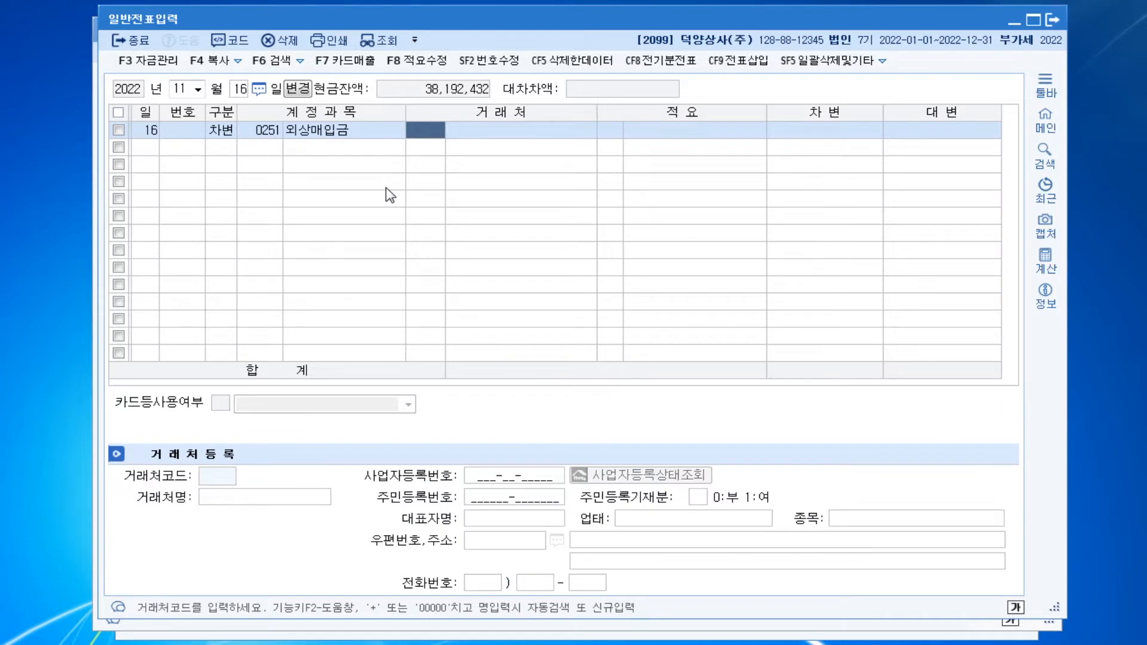
Assign client 00118 (주)한국 to the 외상매입금 line and set its debit amount to 1,500,000
text(한국)
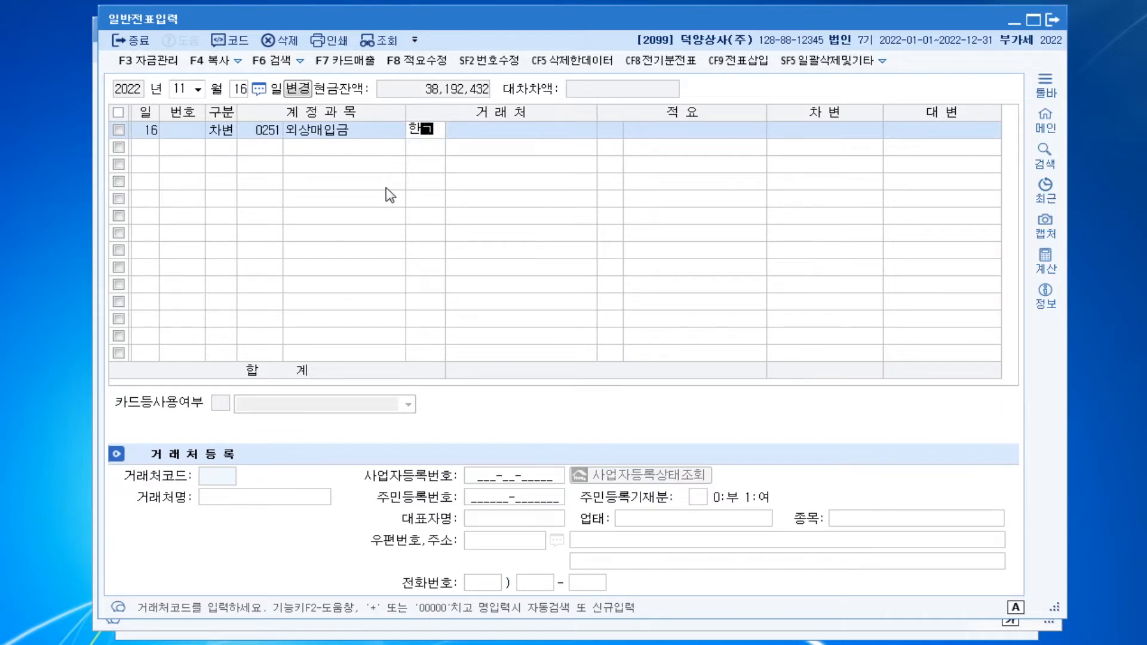
key(Return)
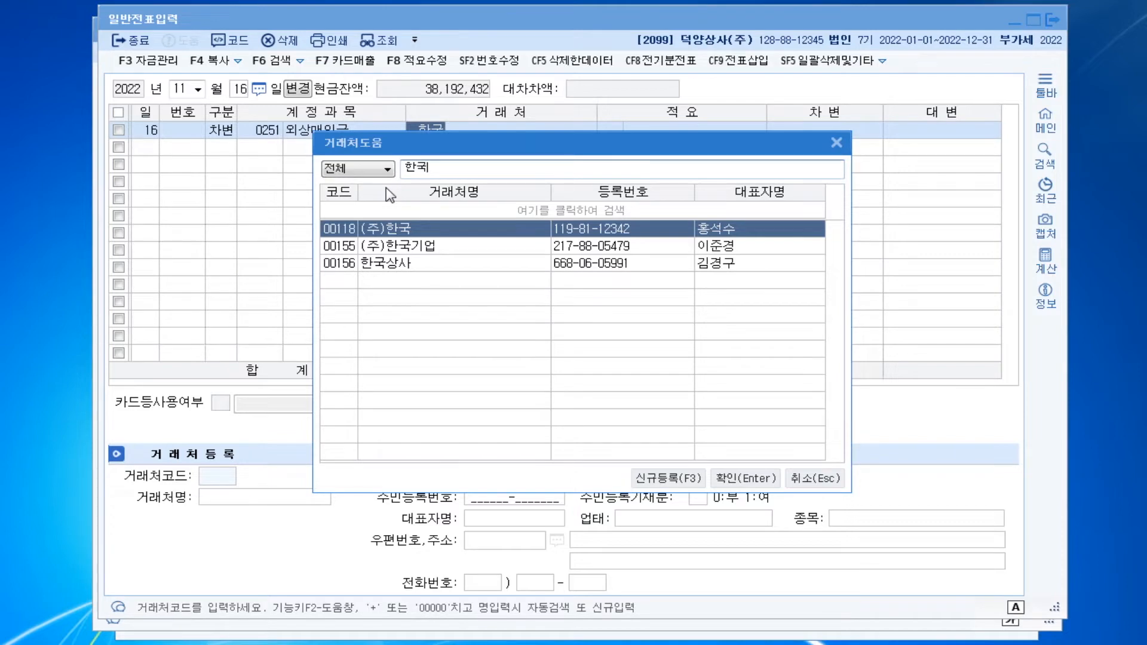
key(Return)
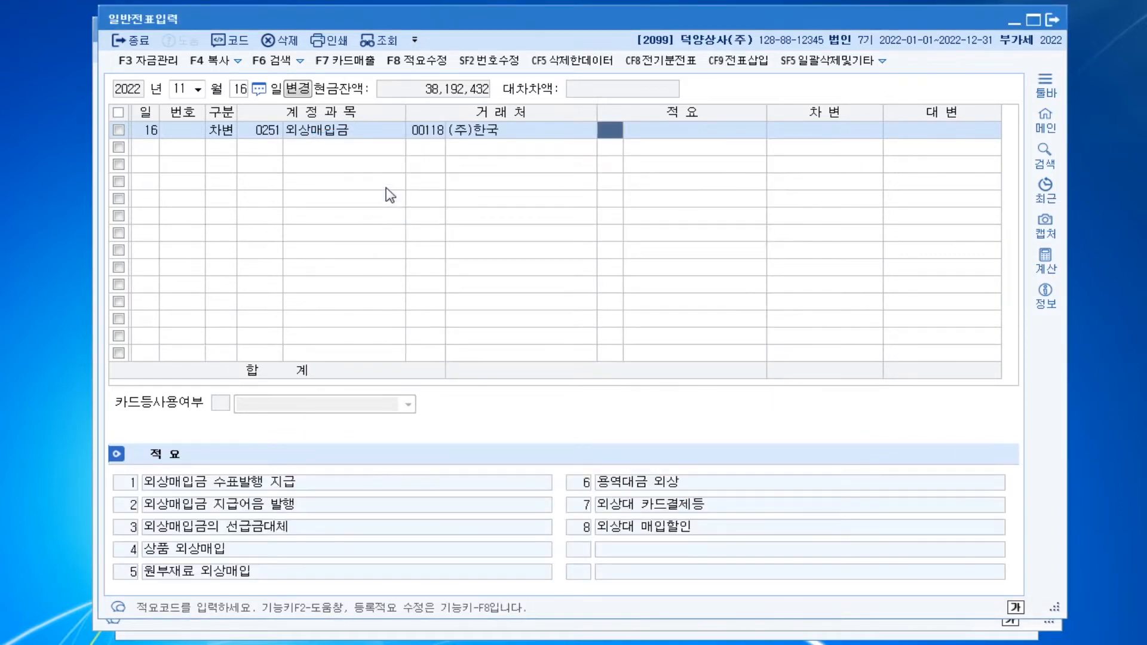
key(Return)
text(1500+)
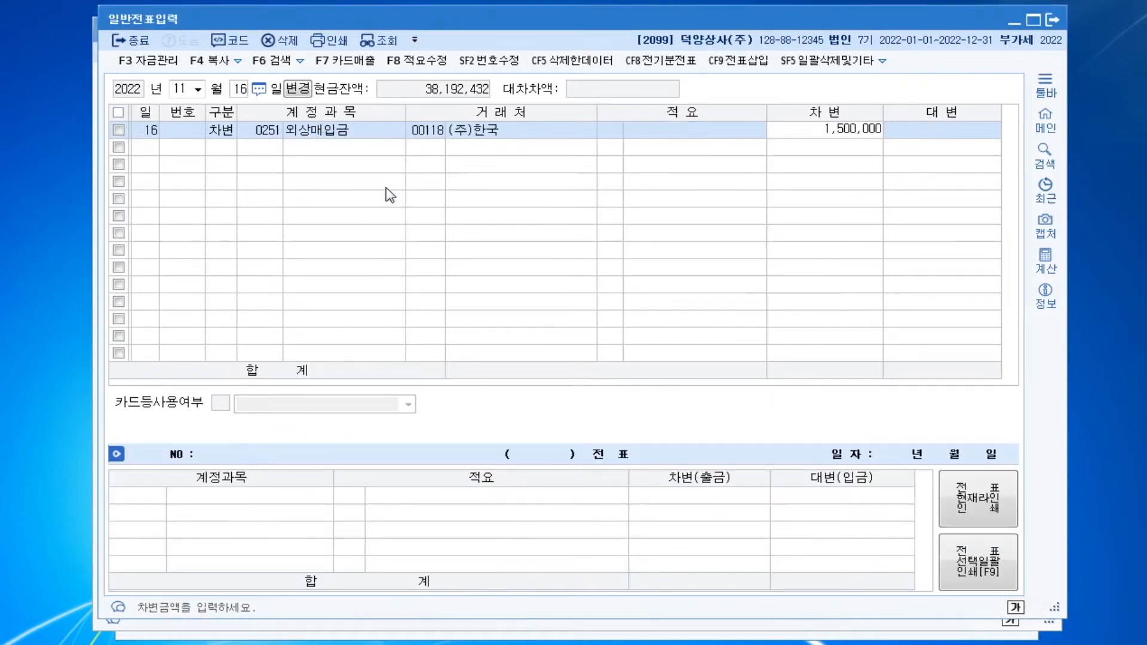
key(Return)
Add a credit line of 1,500,000 for account 0110 받을어음 with client 00139 (주)세화
text(4)
key(Return)
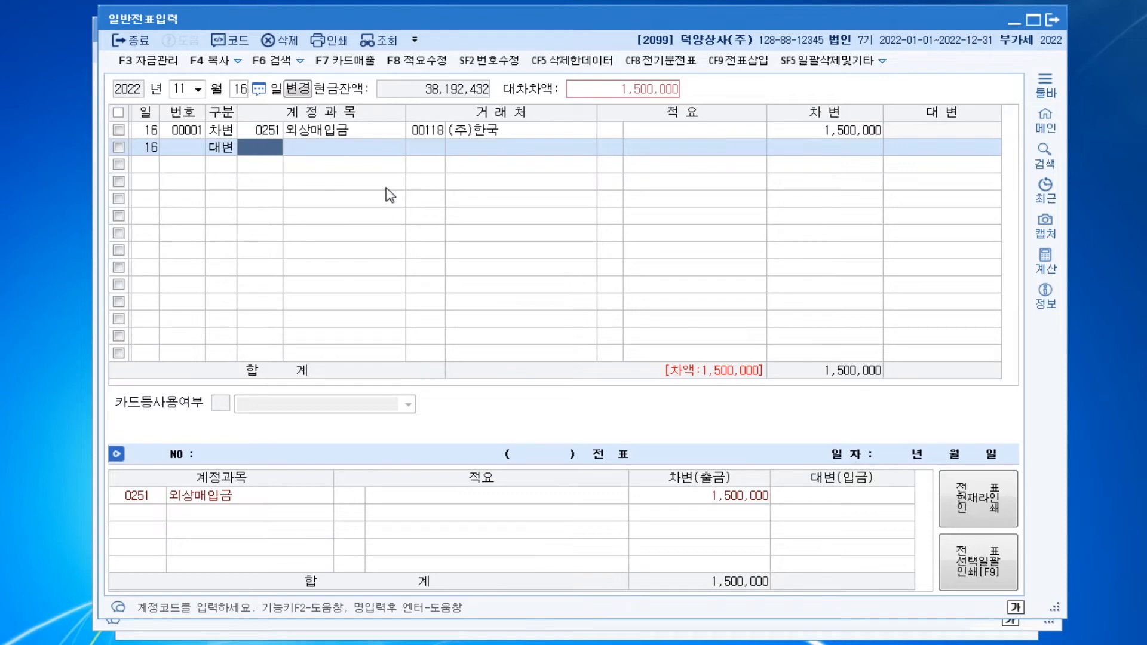
text(41)
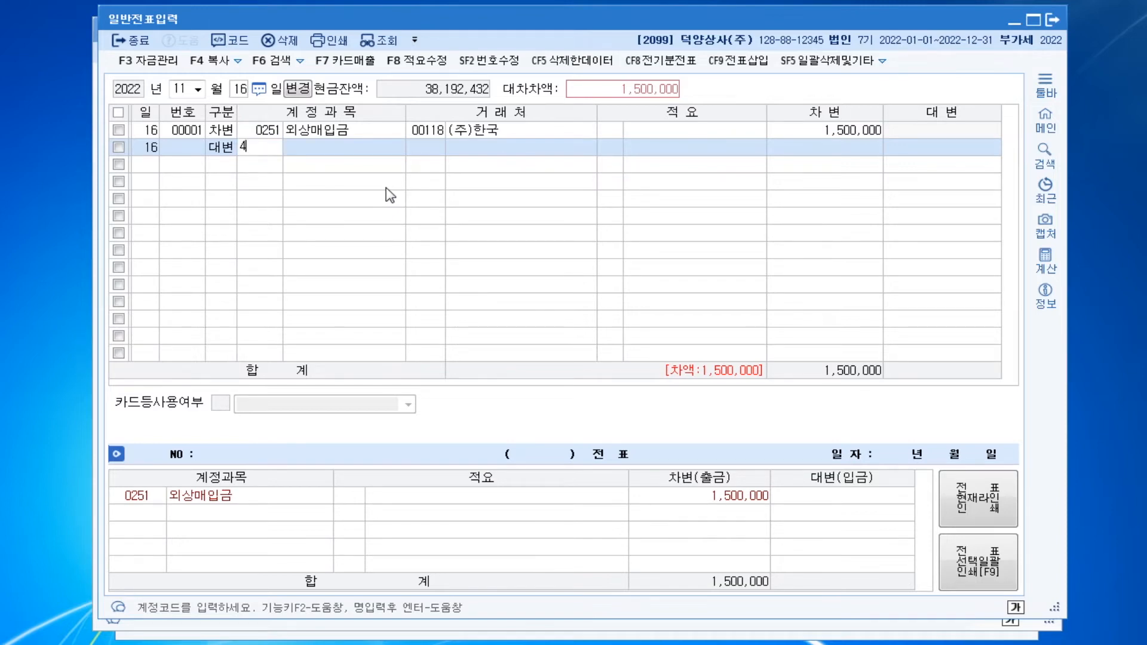
key(BackSpace)
key(BackSpace)
text(0110)
key(Return)
text(세화)
key(Return)
key(Return)
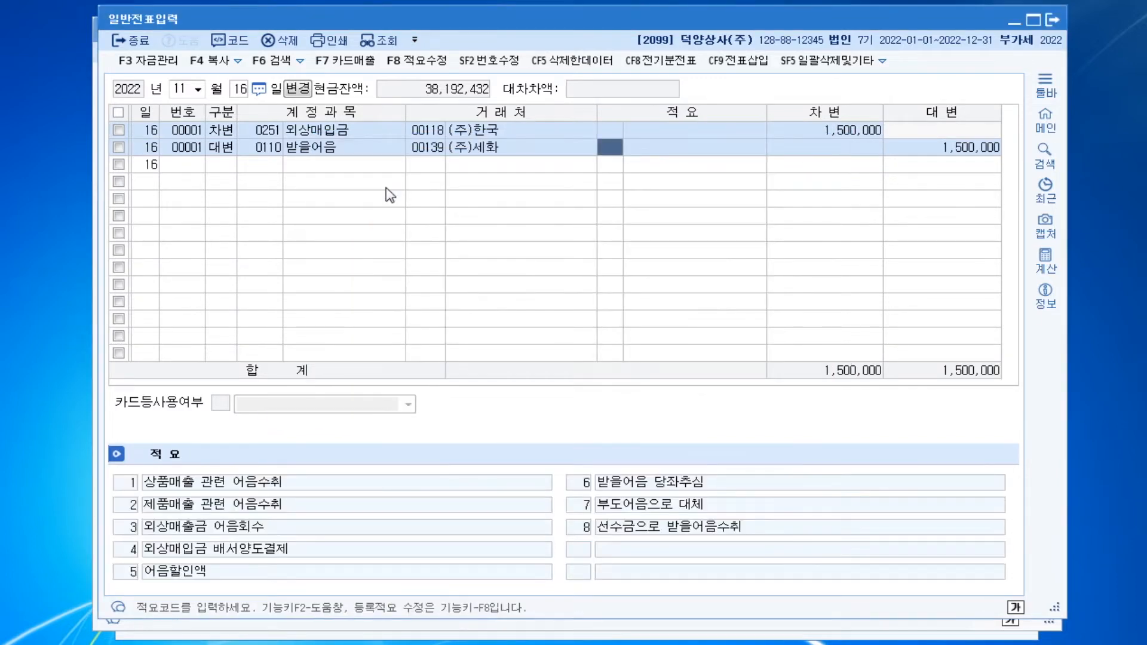
key(Return)
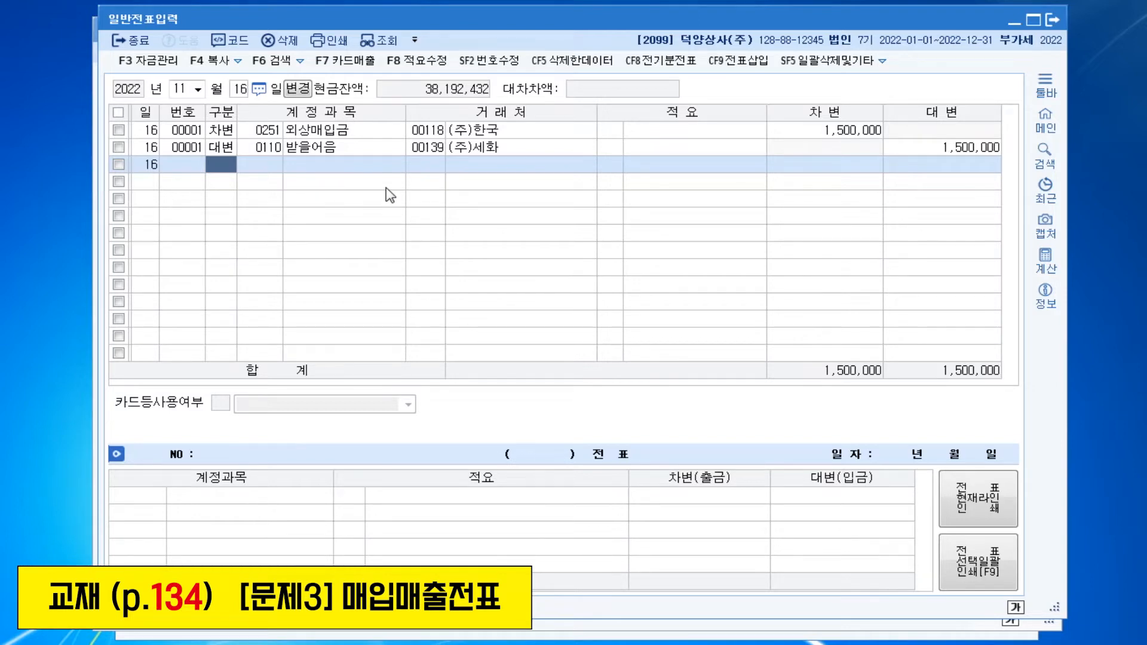
Find and open the purchase and sales voucher entry (매입매출전표입력) and set its date to July 15, 2022
key(ctrl+Return)
text(ㅁㅇ)
key(Return)
key(Return)
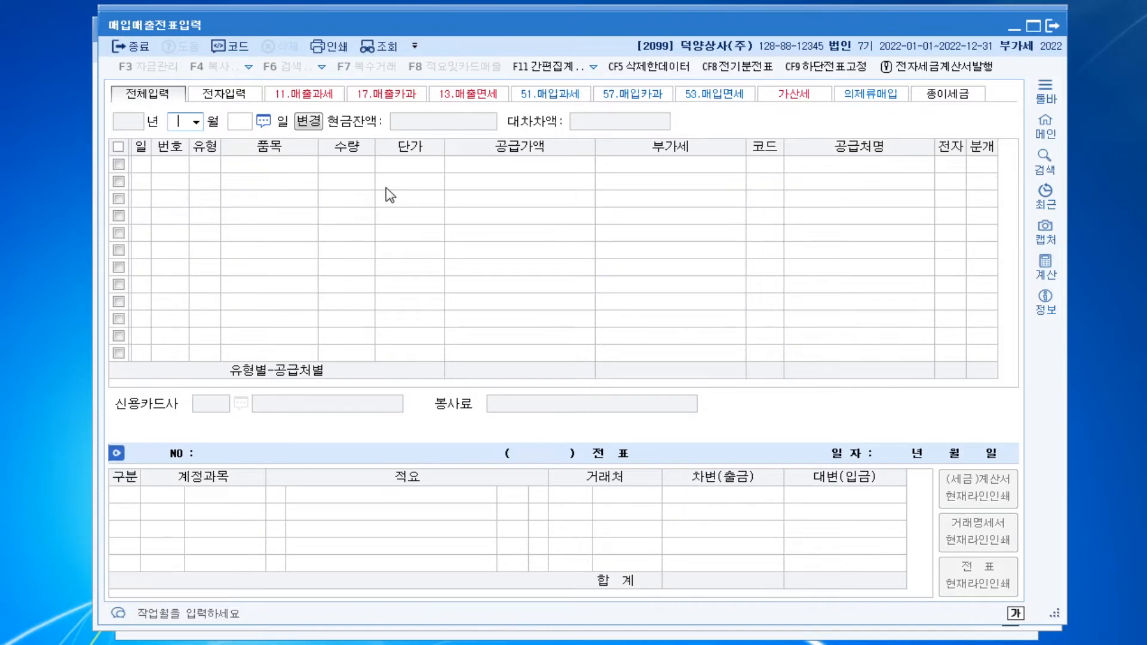
text(07)
key(Return)
text(15)
key(Return)
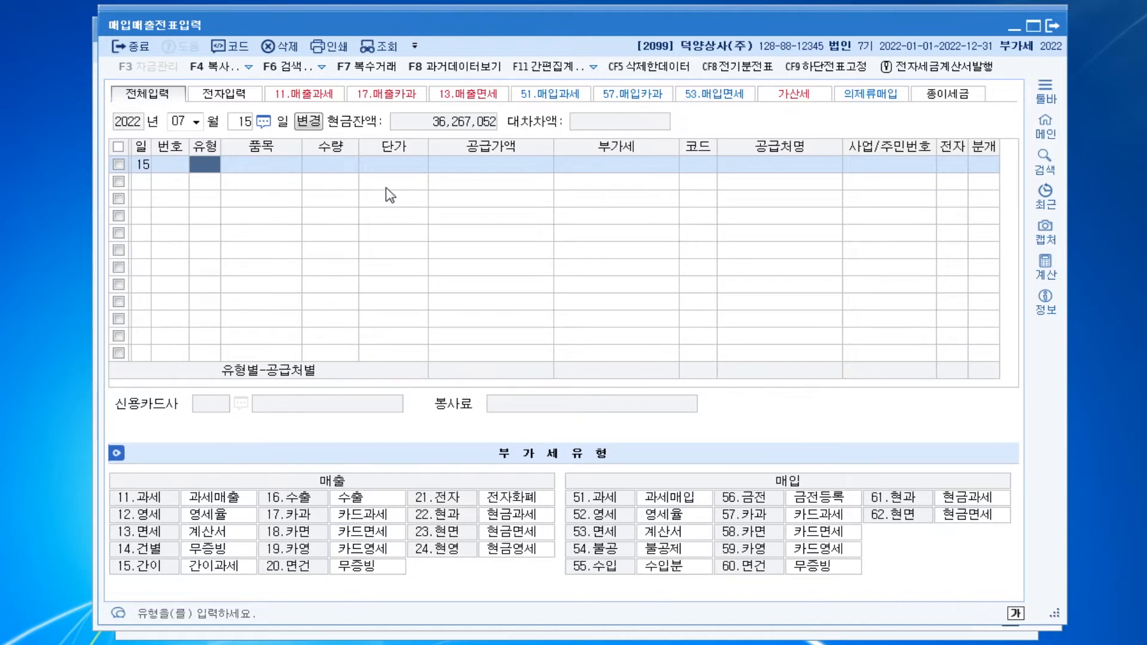
Enter a purchase line of type 53 면세 for the item 화환 with a supply value of 220,000
key(ctrl)
key(ctrl)
key(ctrl)
key(ctrl)
text(53)
key(Return)
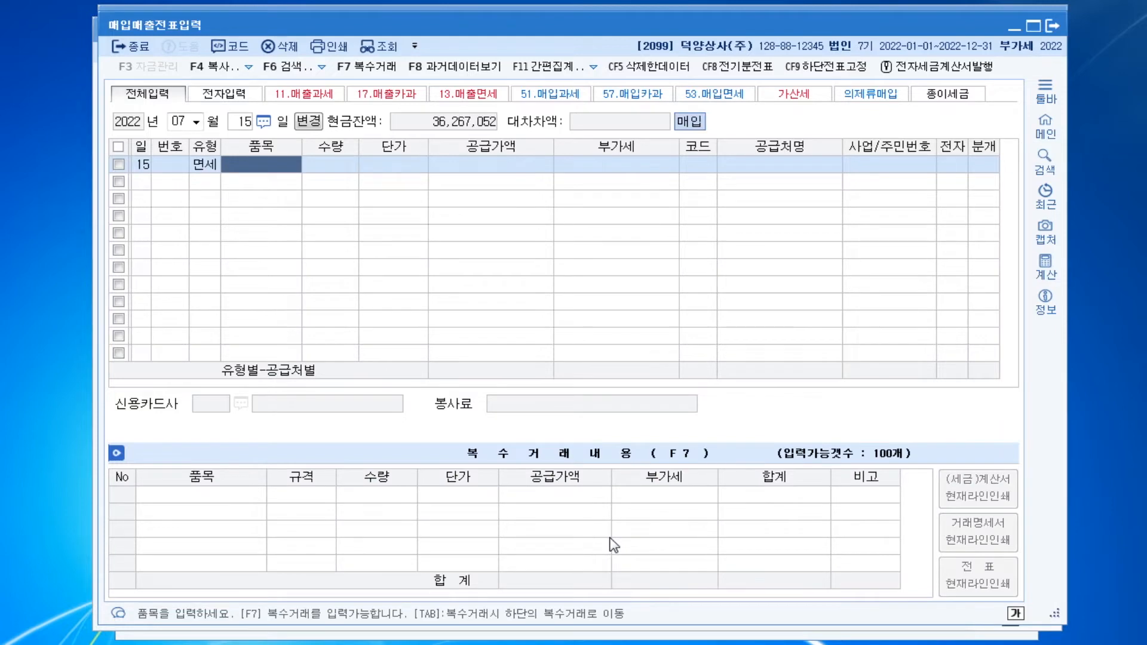
text(화환)
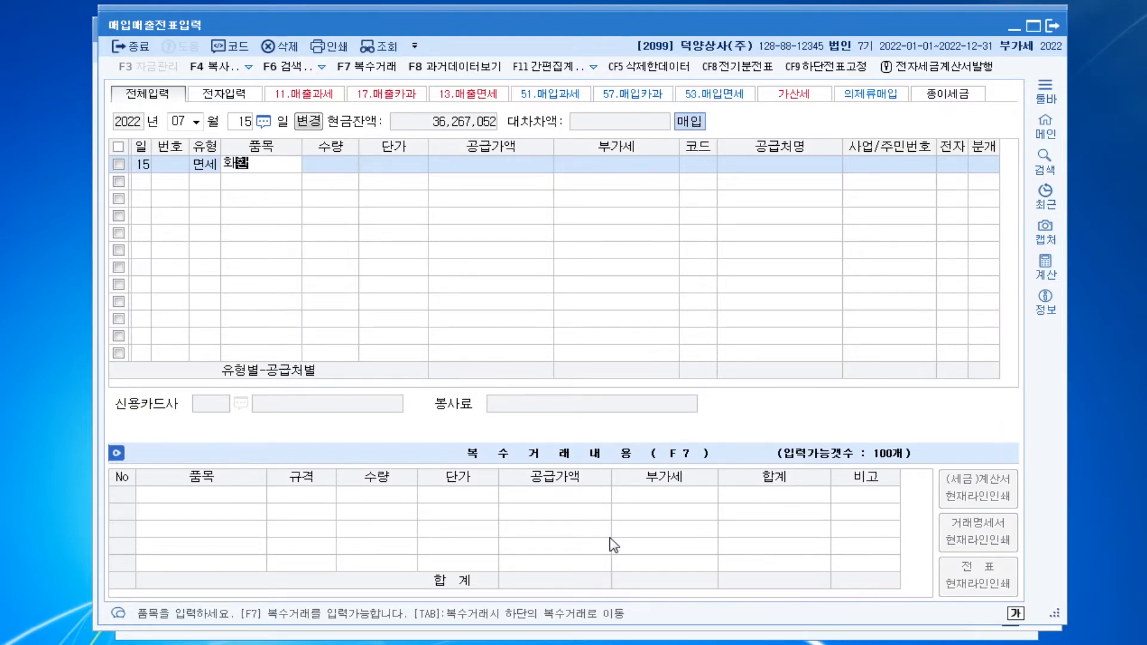
key(Return)
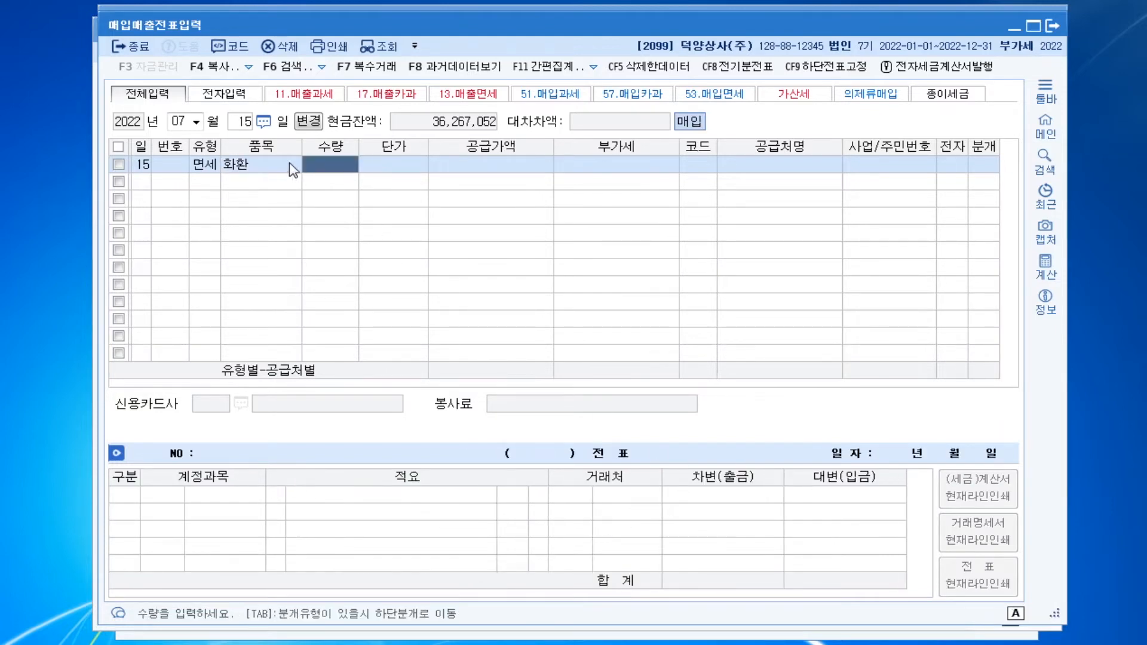
click(488, 171)
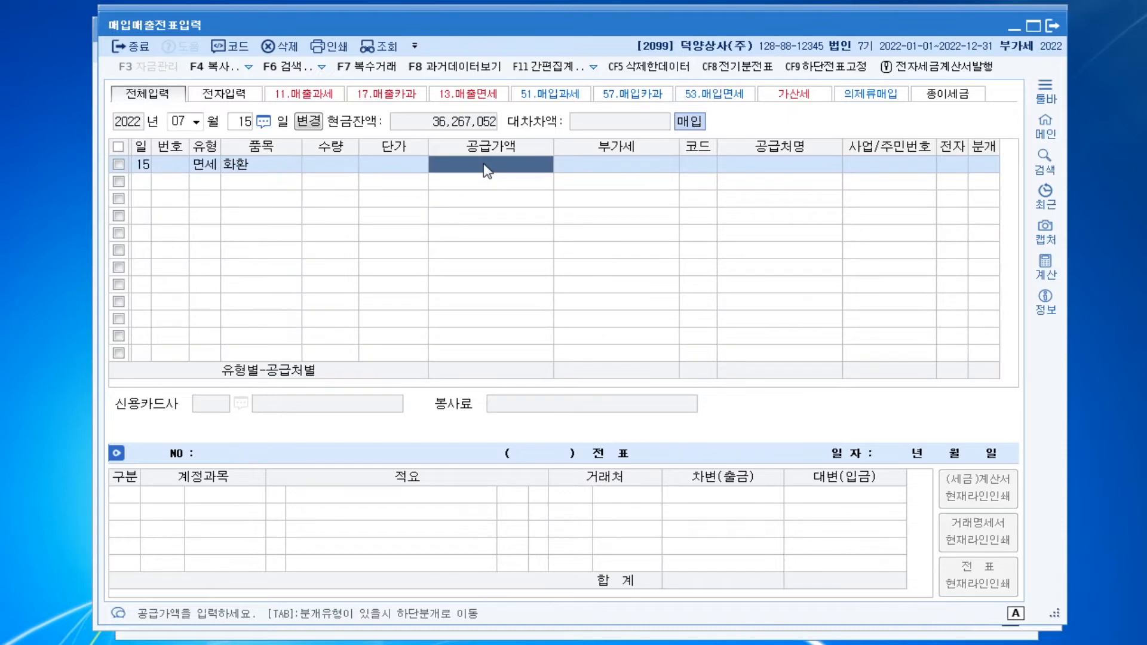
text(2200000)
key(Return)
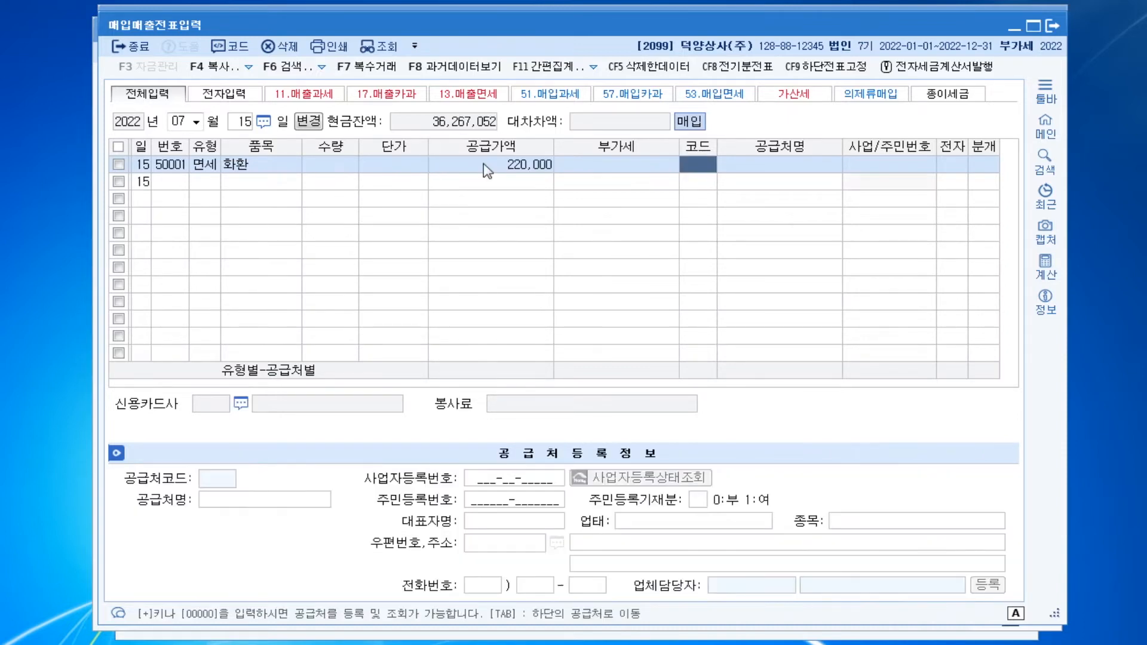
Set the supplier of the 화환 purchase to 00111 플라워24 and mark the invoice as electronic (여)
text(플라)
key(Return)
key(Return)
key(Return)
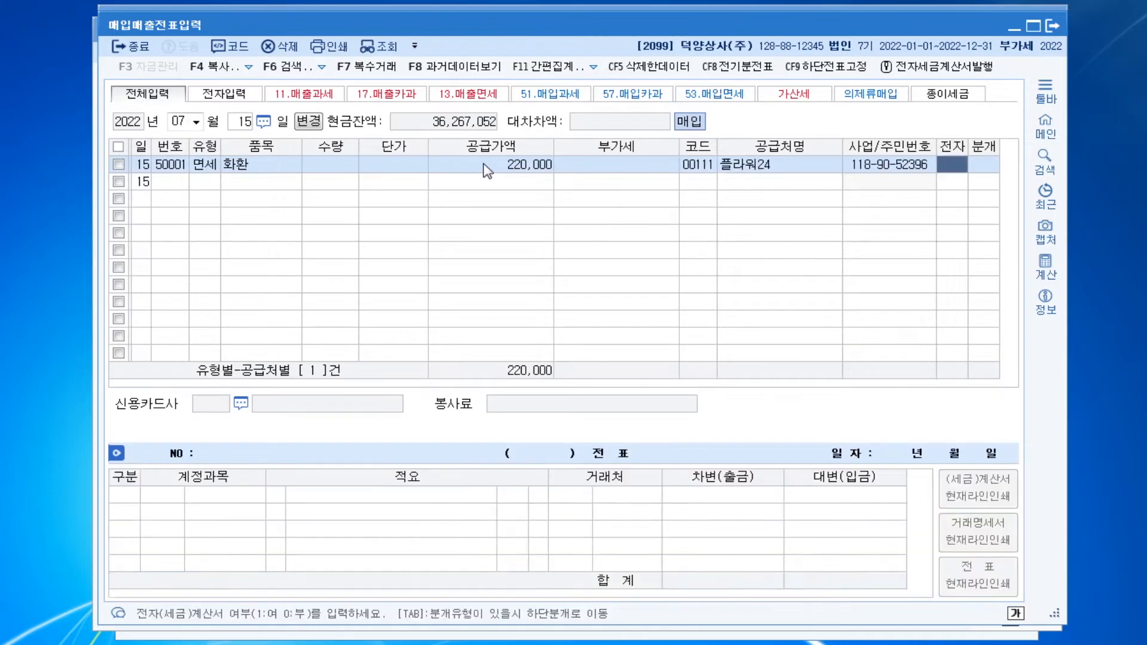
text(1)
key(Return)
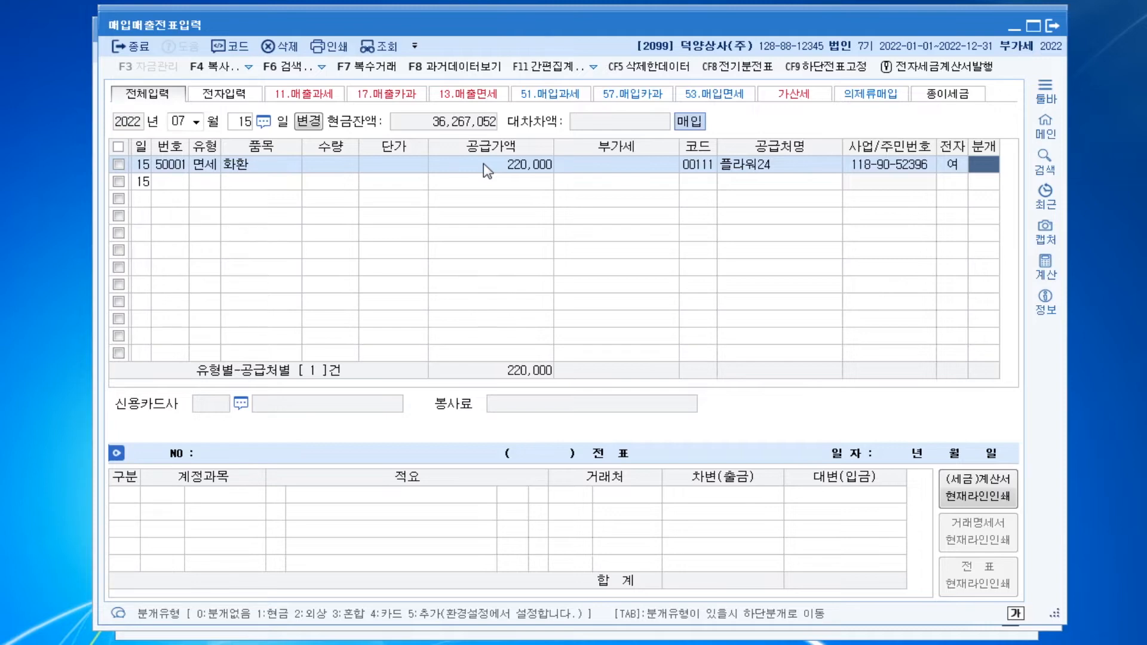
Use the 혼합 journal type, debiting 0813 접대비 and crediting 0253 미지급금 for 220,000 each
text(3)
key(Return)
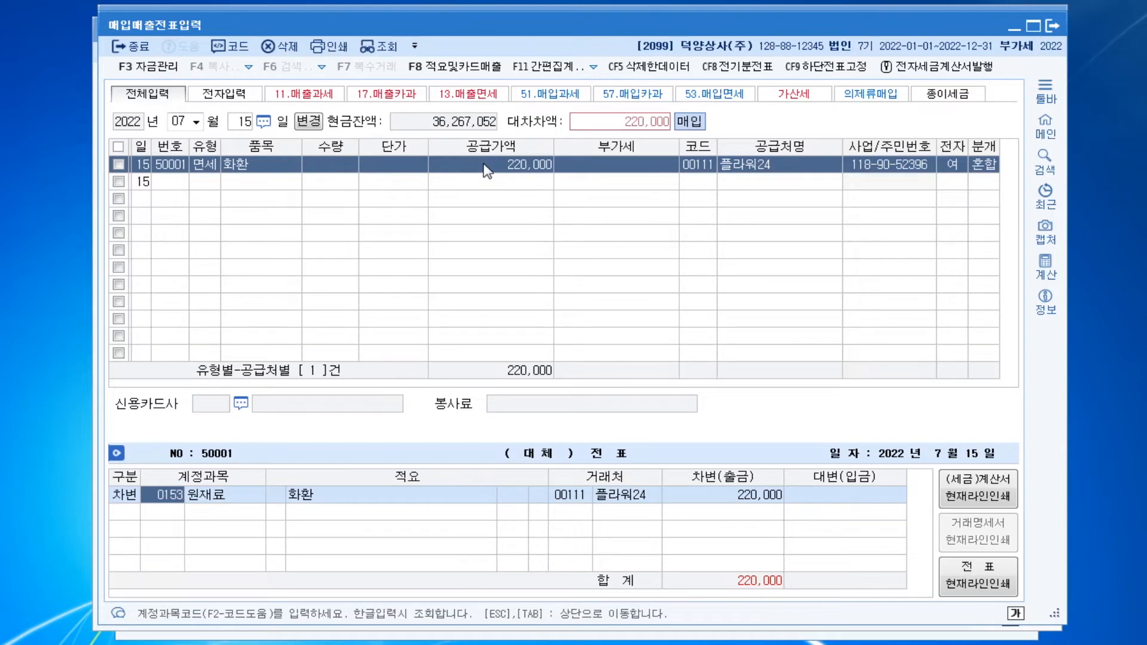
text(0813)
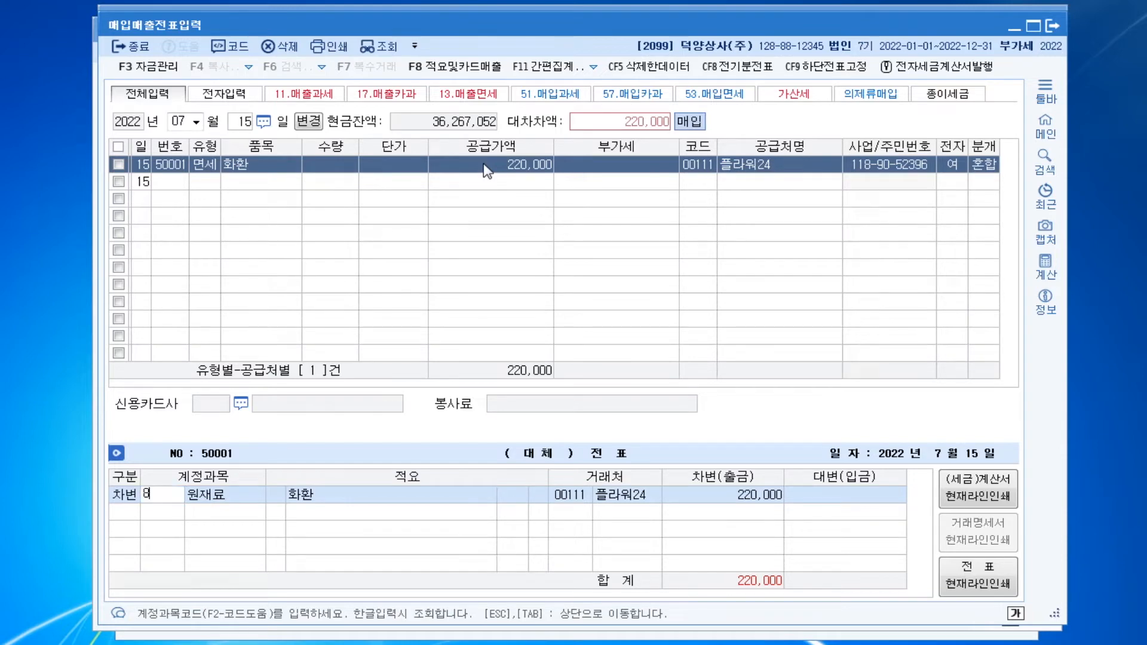
key(Return)
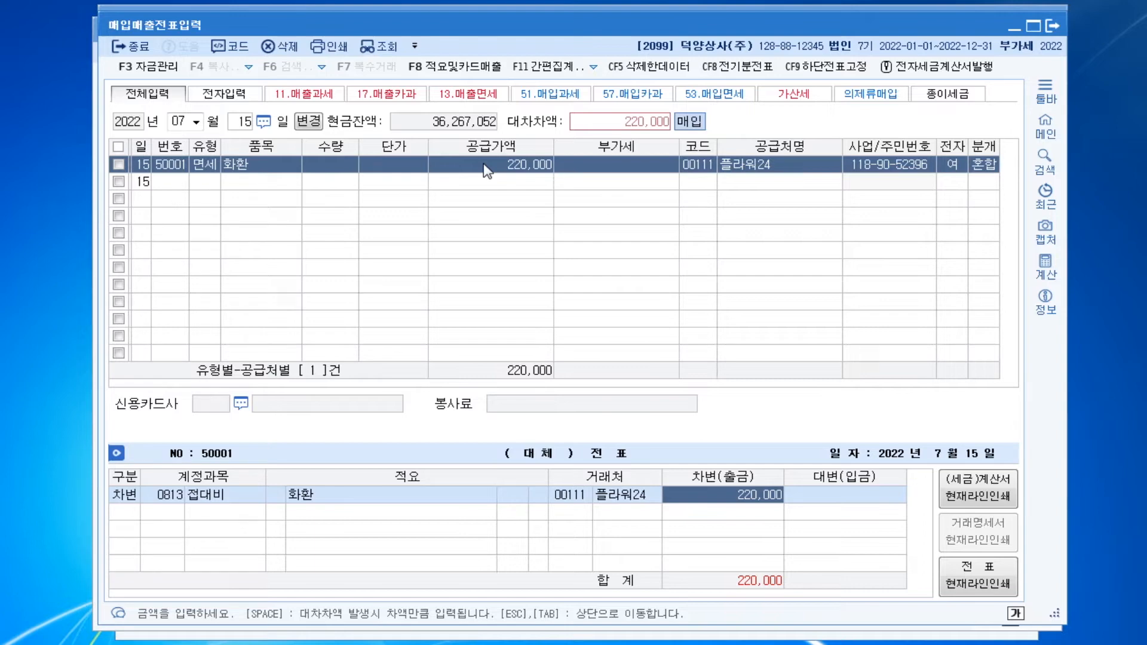
key(Return)
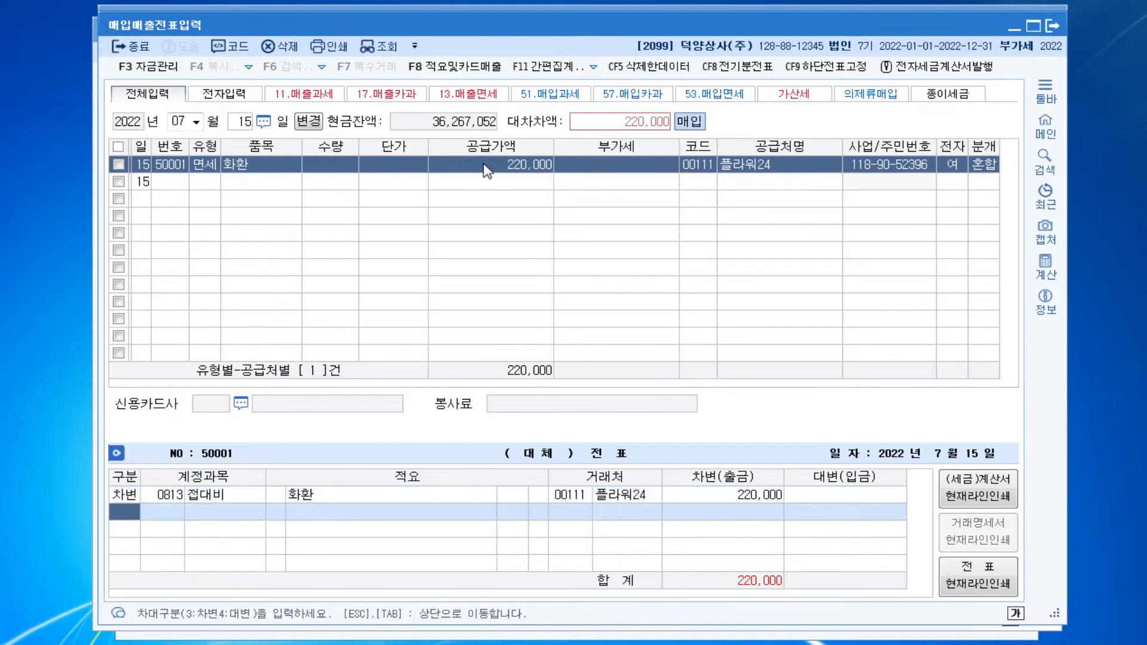
text(4253)
key(Return)
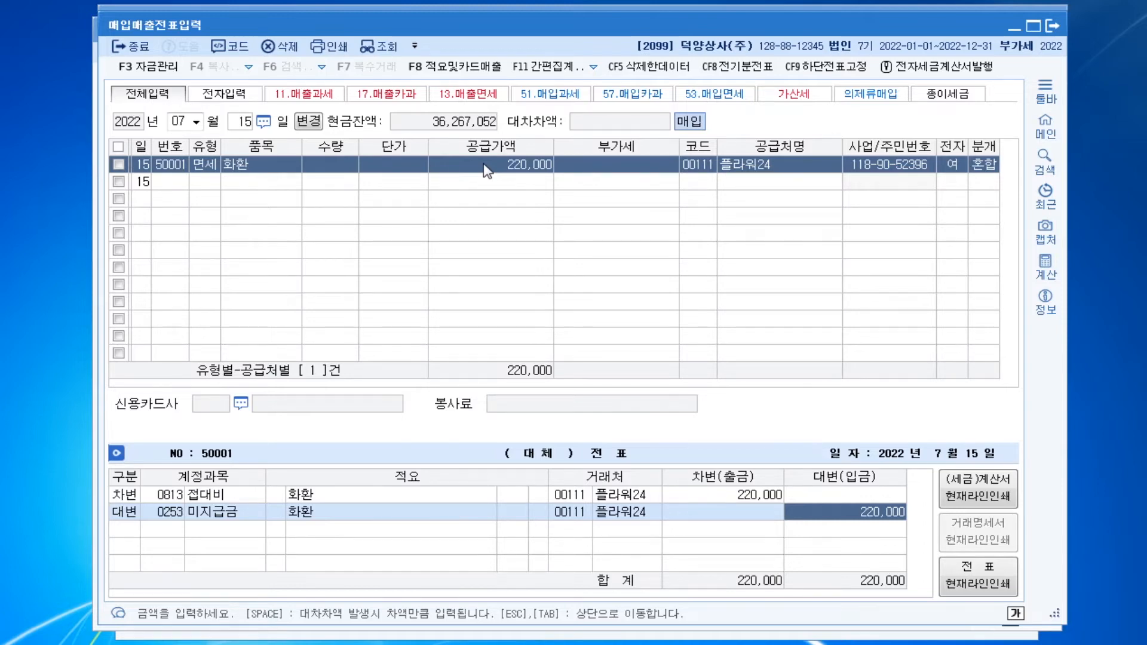
key(Return)
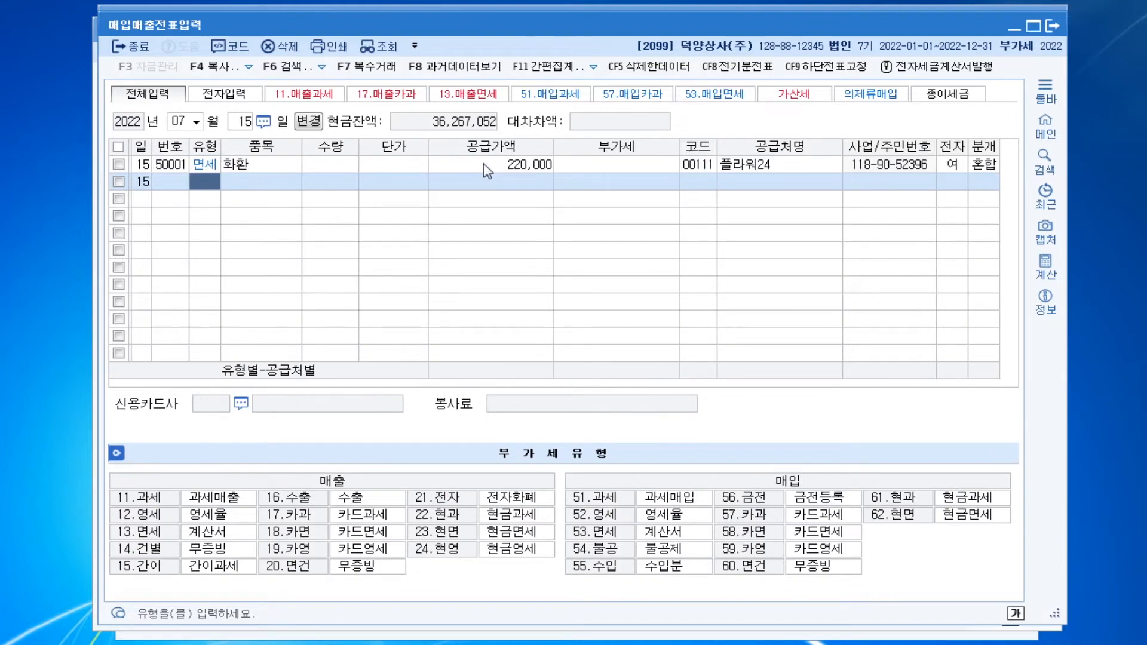
Change the purchase and sales voucher date to August 1, 2022
key(Escape)
key(Escape)
text(080)
text(1)
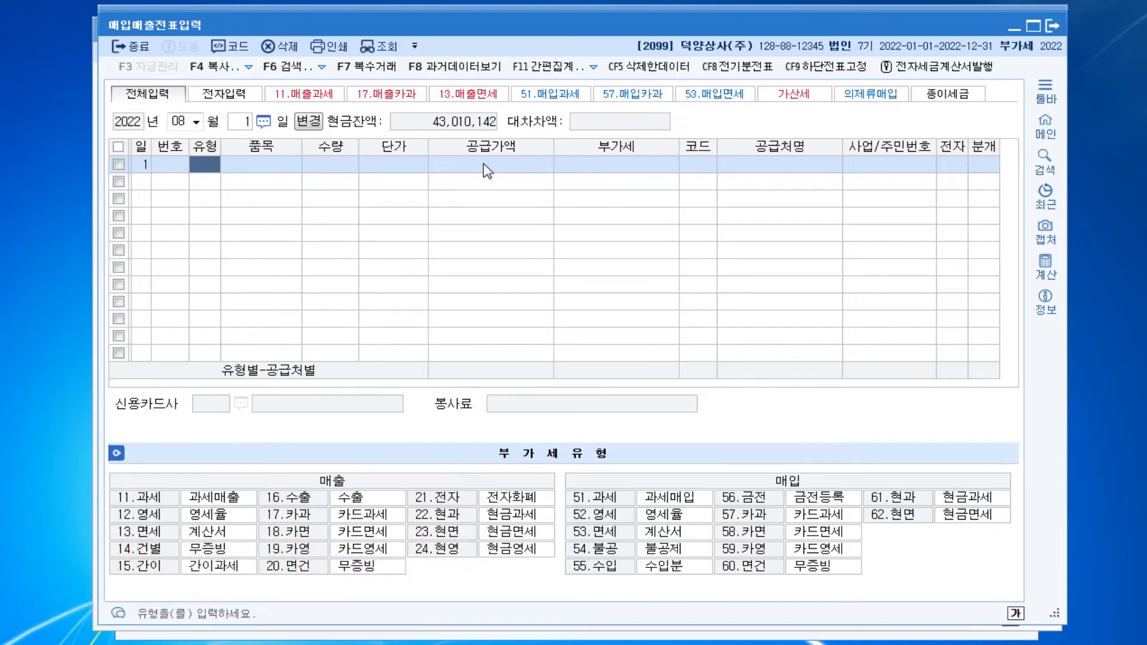
Enter a sales line of type 11 과세 for the item 트럭 with a supply value of 20,000,000 and VAT of 2,000,000
text(11)
key(Return)
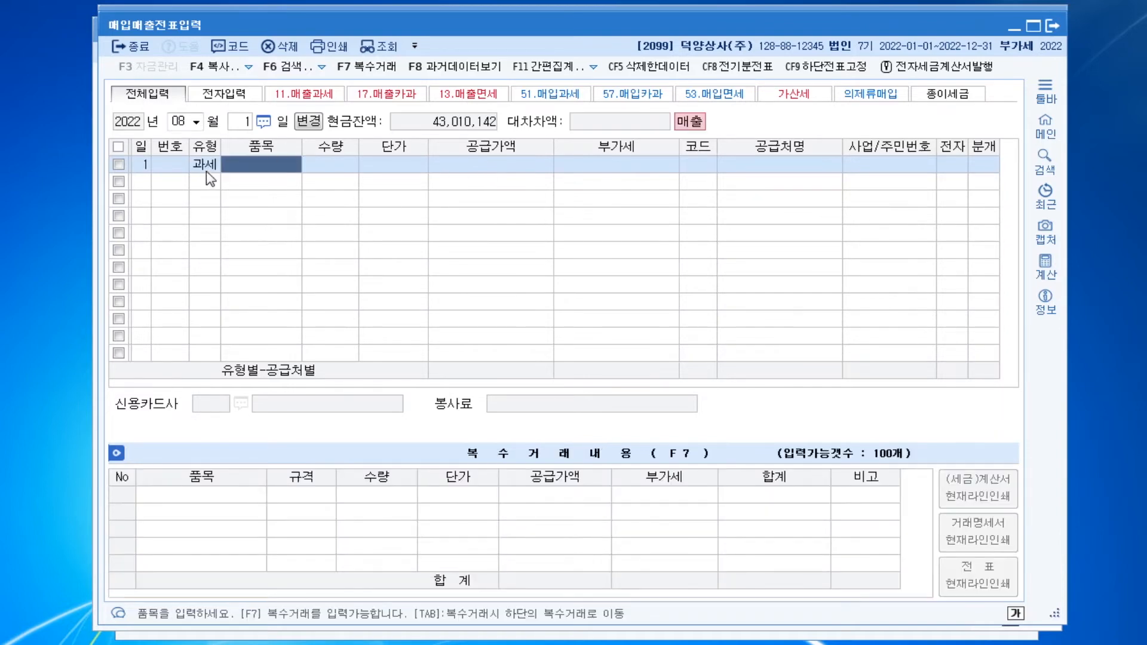
text(트럭)
key(Return)
key(Return)
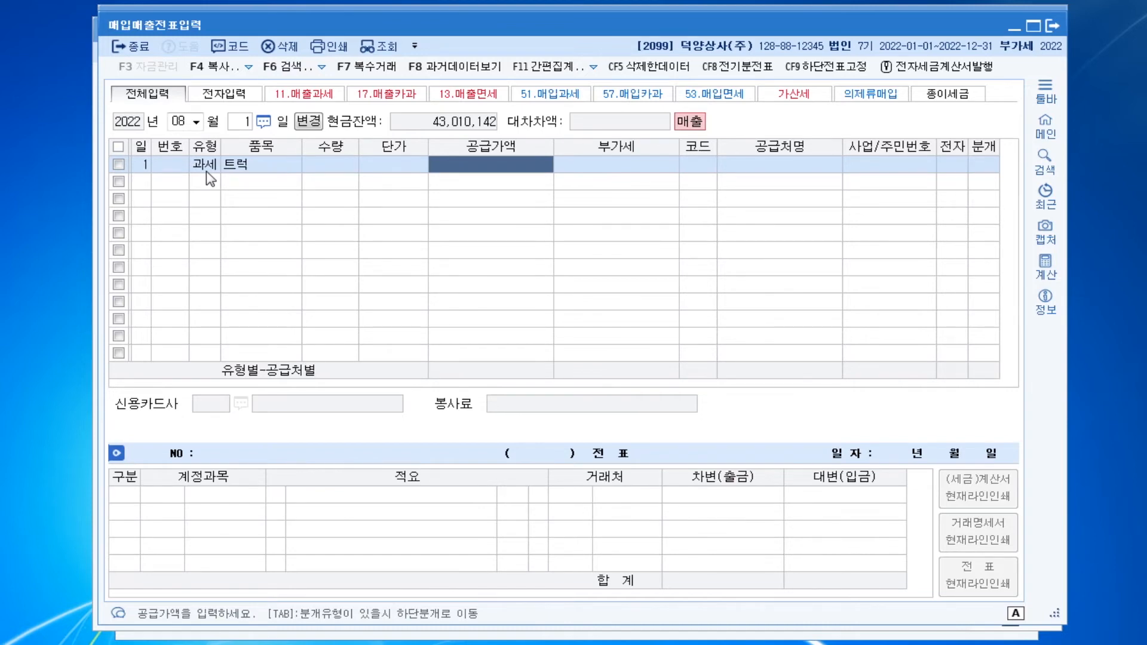
text(20000000)
key(Return)
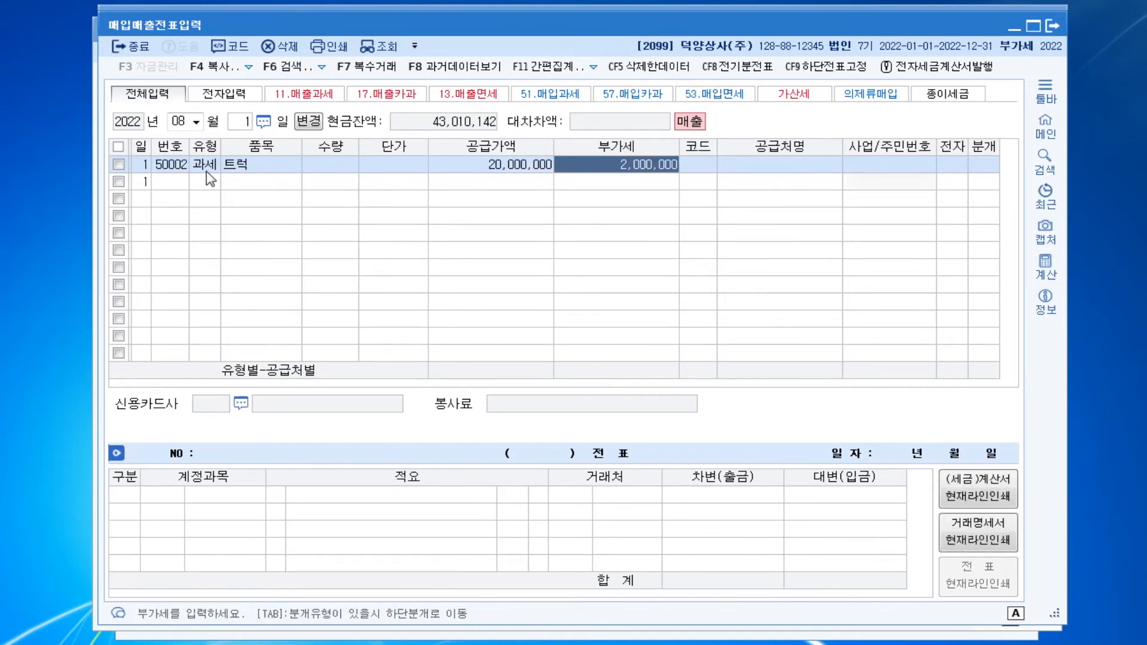
key(Return)
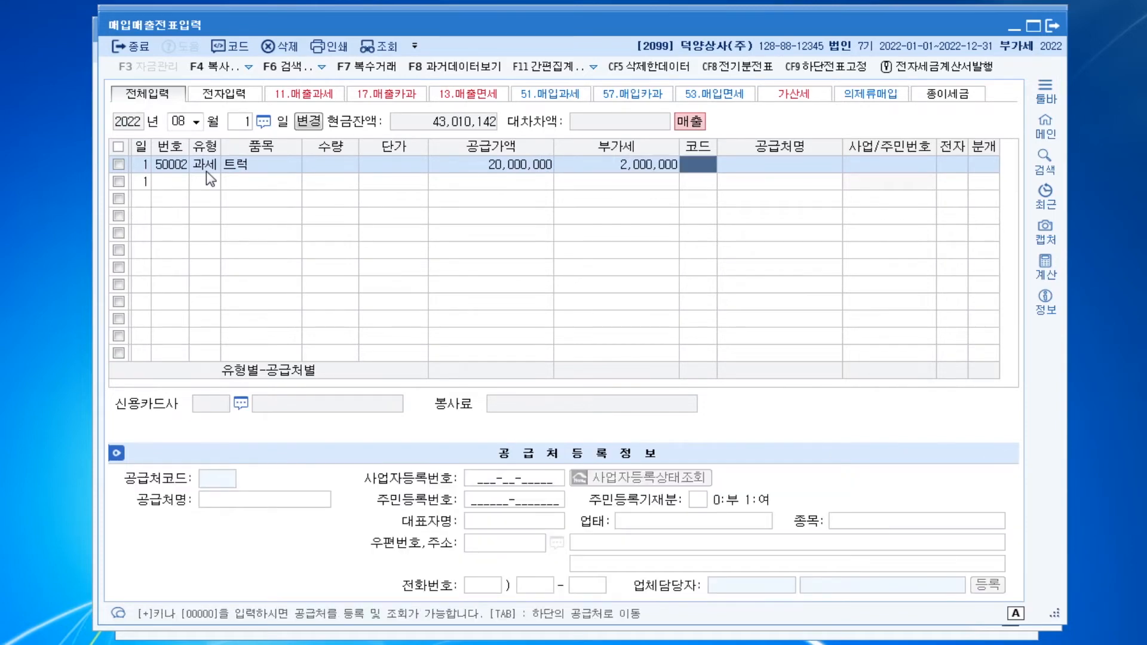
Set the customer of the 트럭 sale to 명지기계사 and mark the tax invoice as electronic (여)
text(명지)
key(Return)
key(Return)
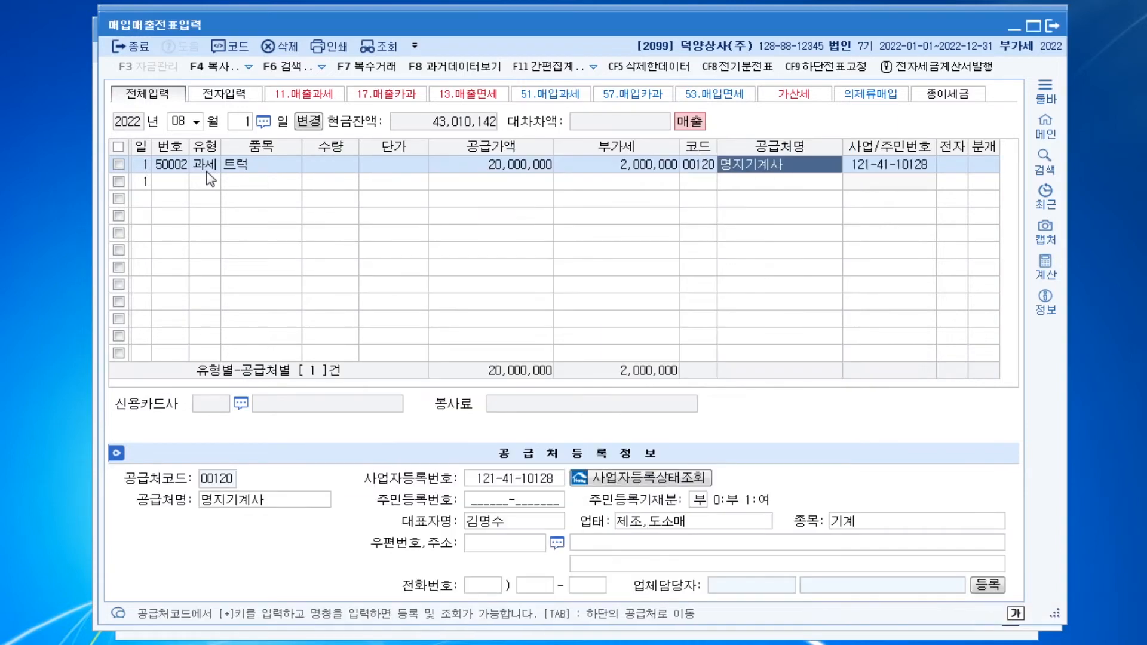
key(Return)
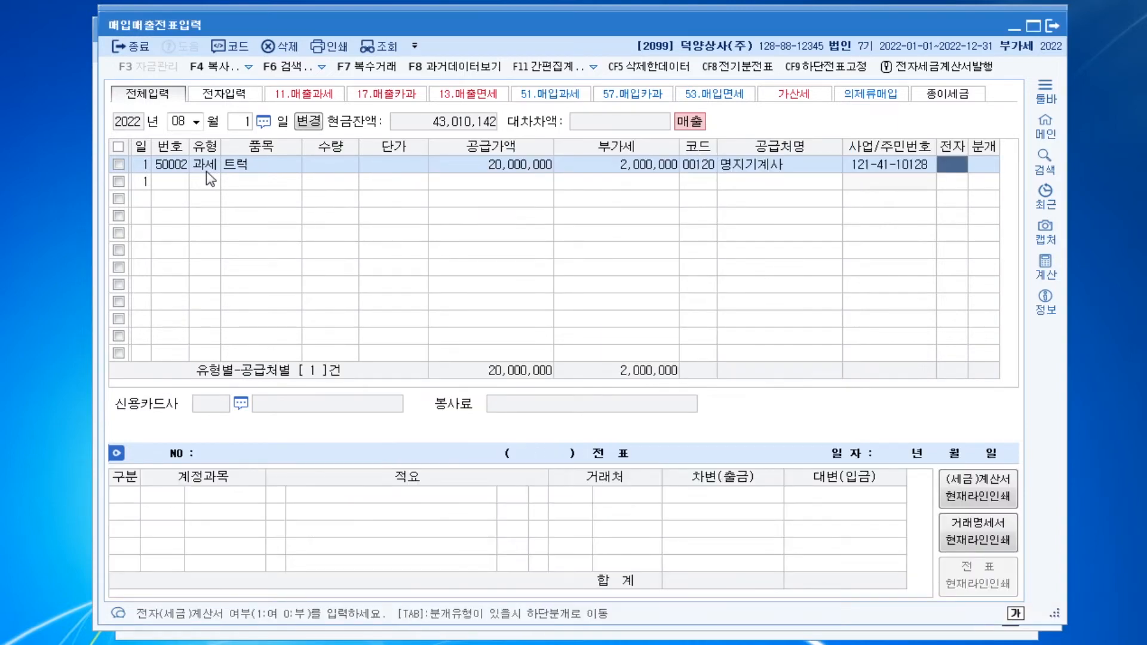
text(1)
key(Return)
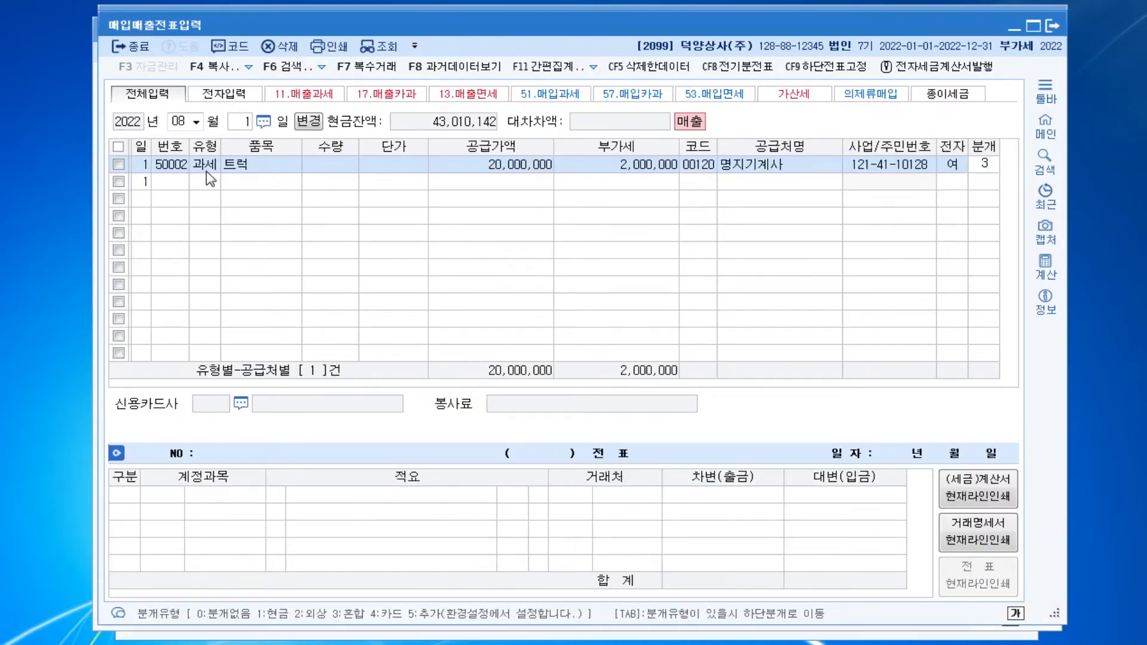
Use the 혼합 journal type and replace the 제품매출 credit line with 0208 차량운반구 for 35,000,000
text(3)
key(Return)
key(Return)
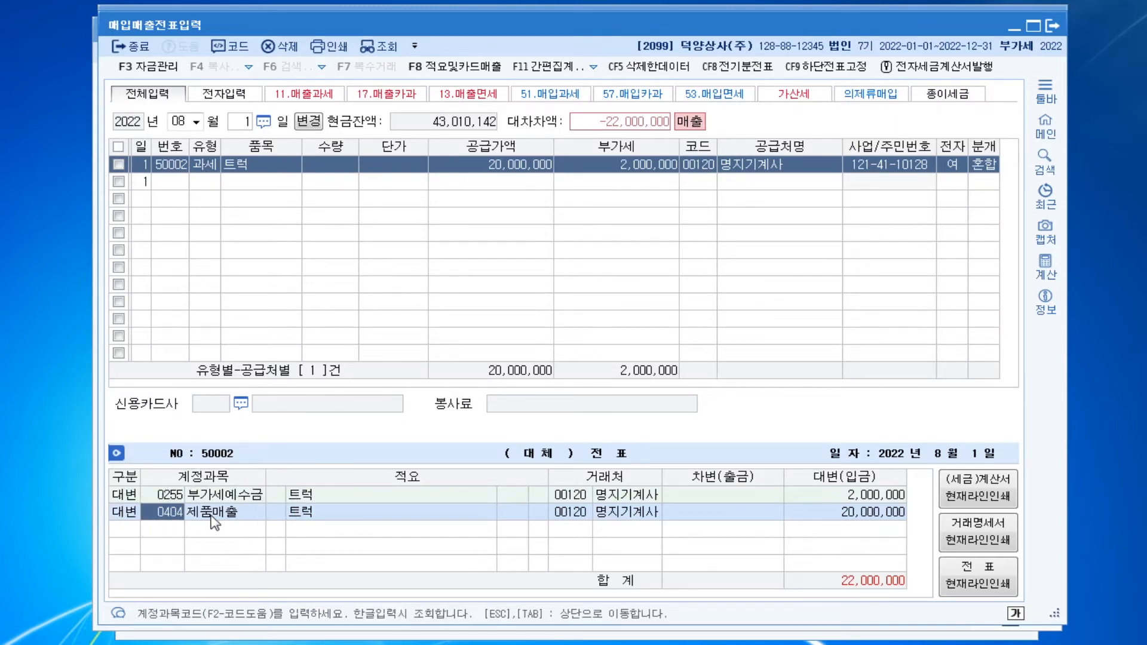
text(차량)
key(Return)
key(Return)
key(Return)
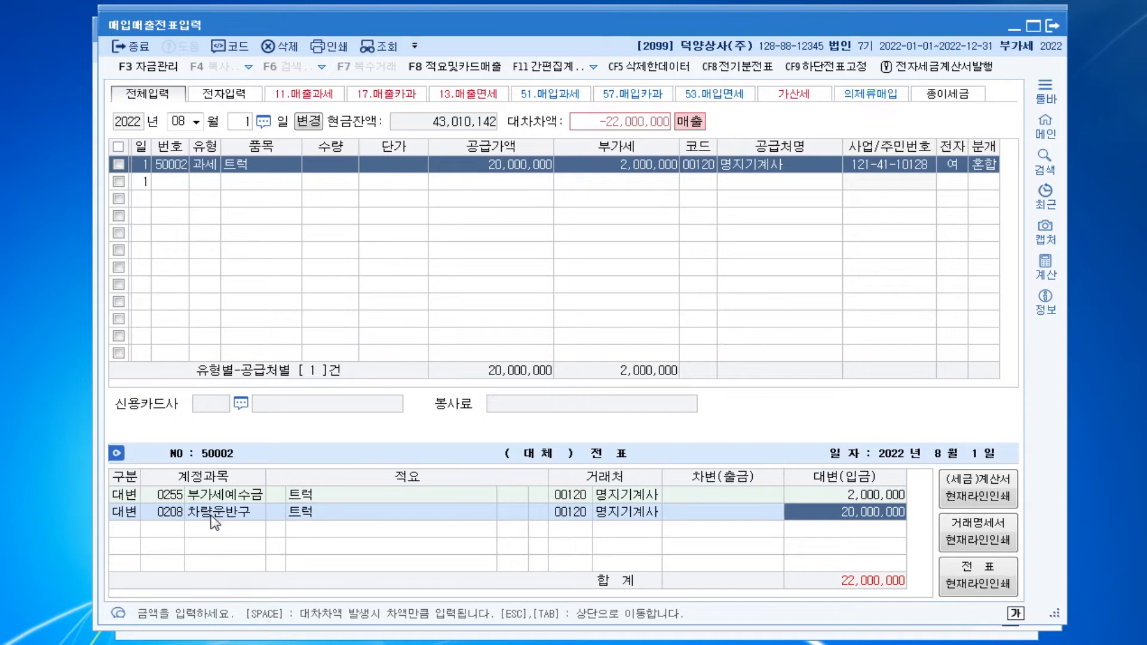
text(35000000)
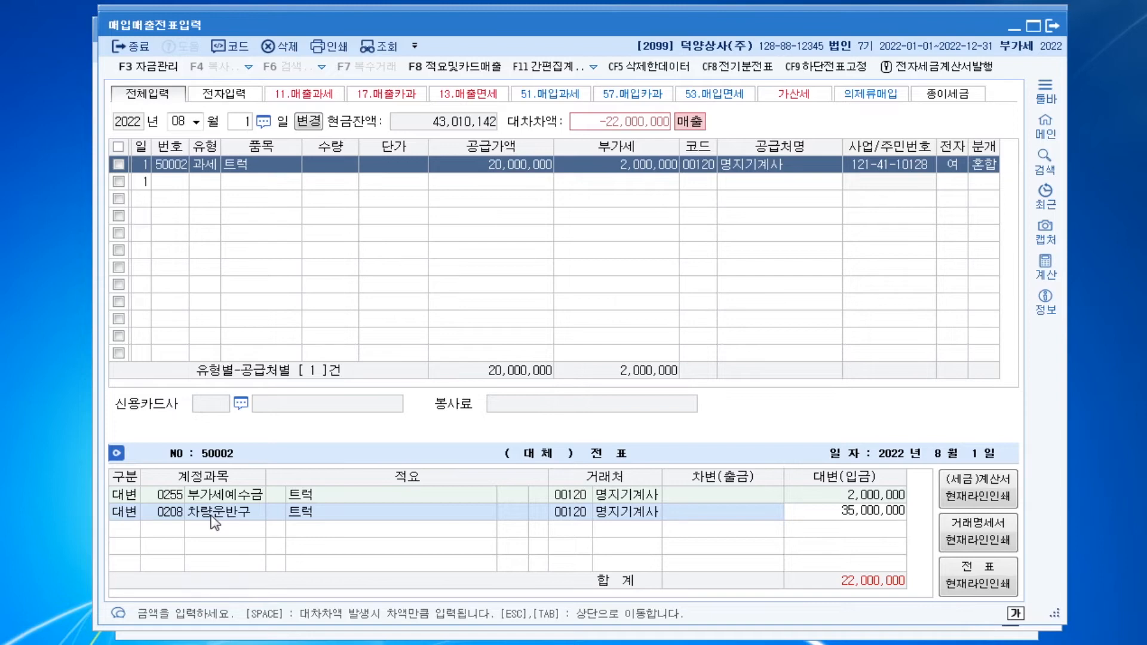
key(Return)
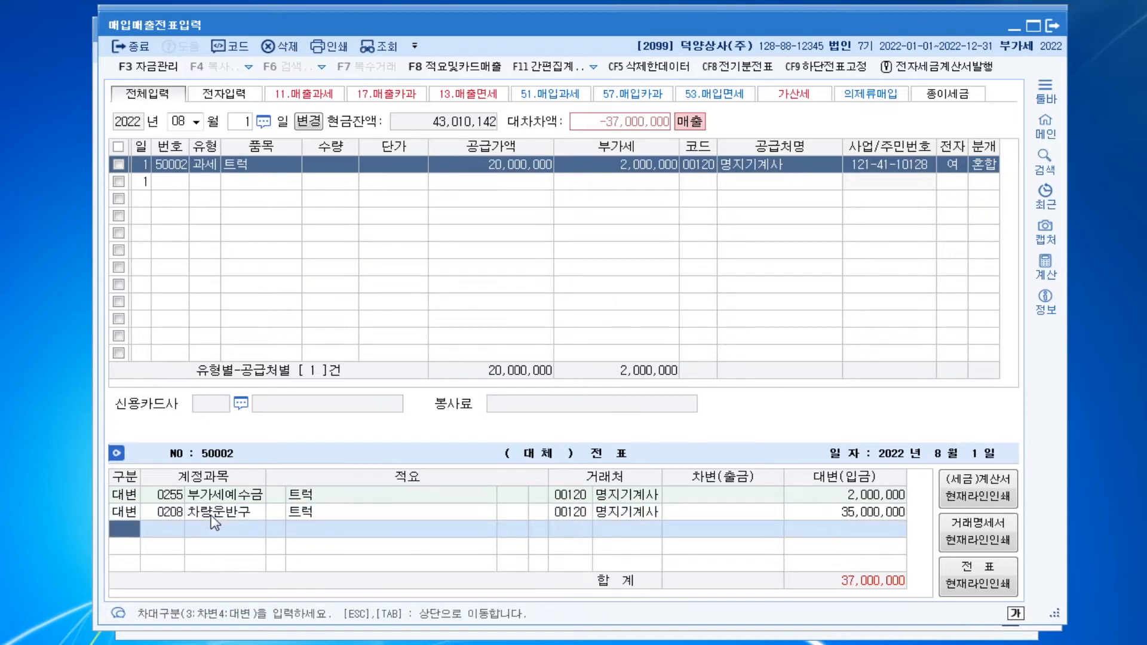
Add a debit line to the truck sale's journal for 0209 감가상각누계액 of 16,500,000
text(3)
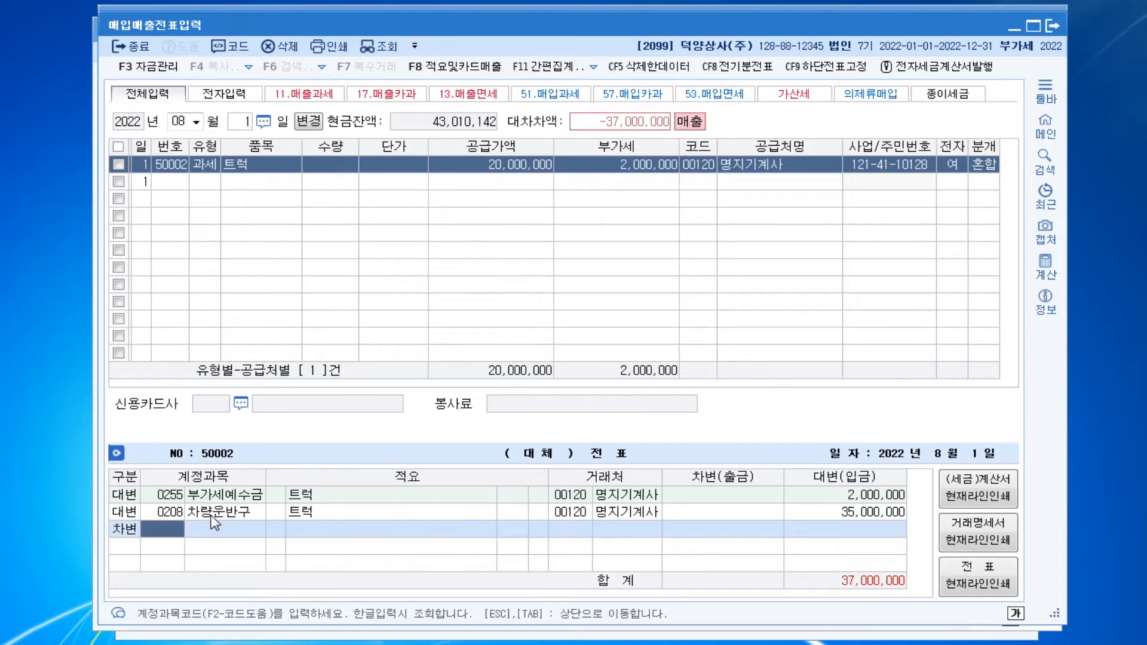
text(209)
key(Return)
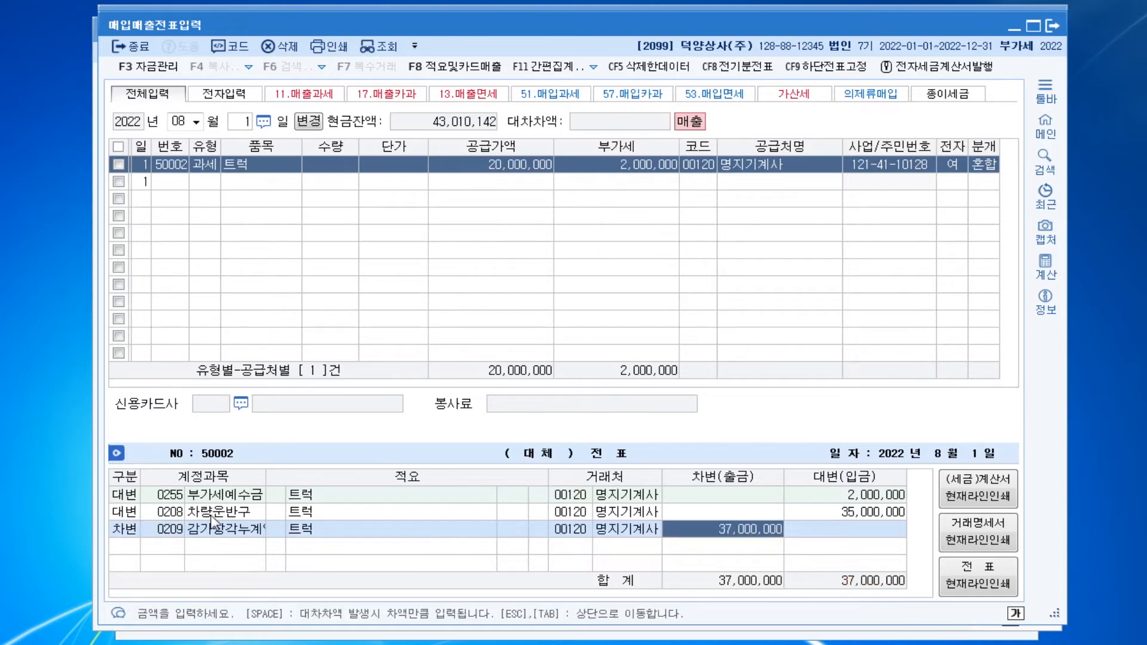
text(16500000)
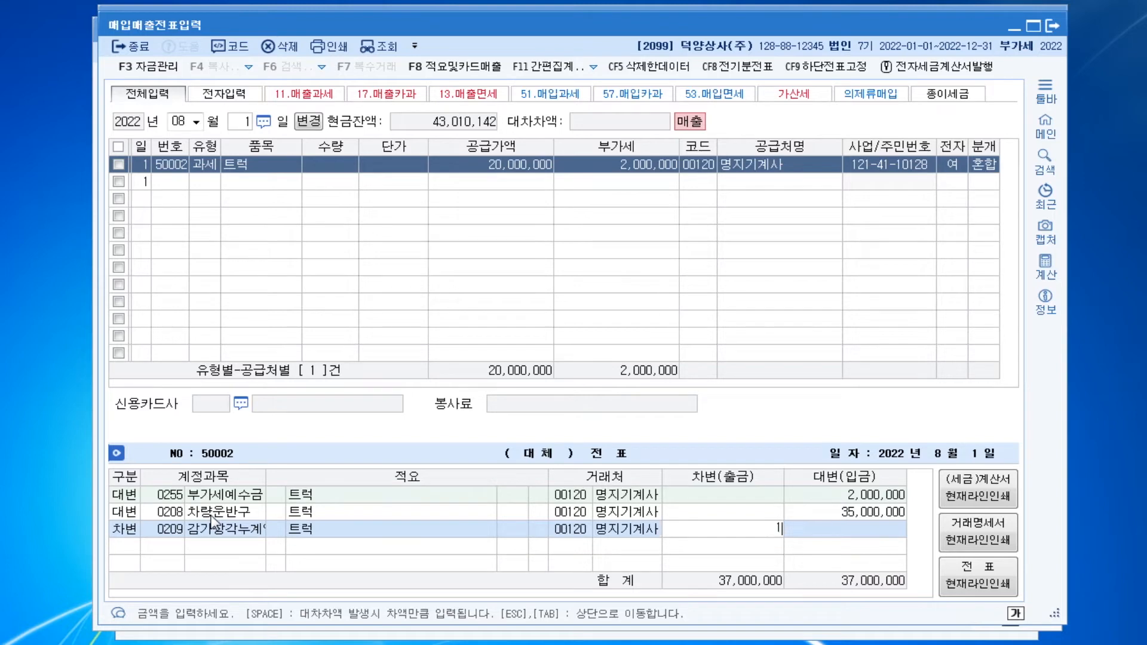
key(Return)
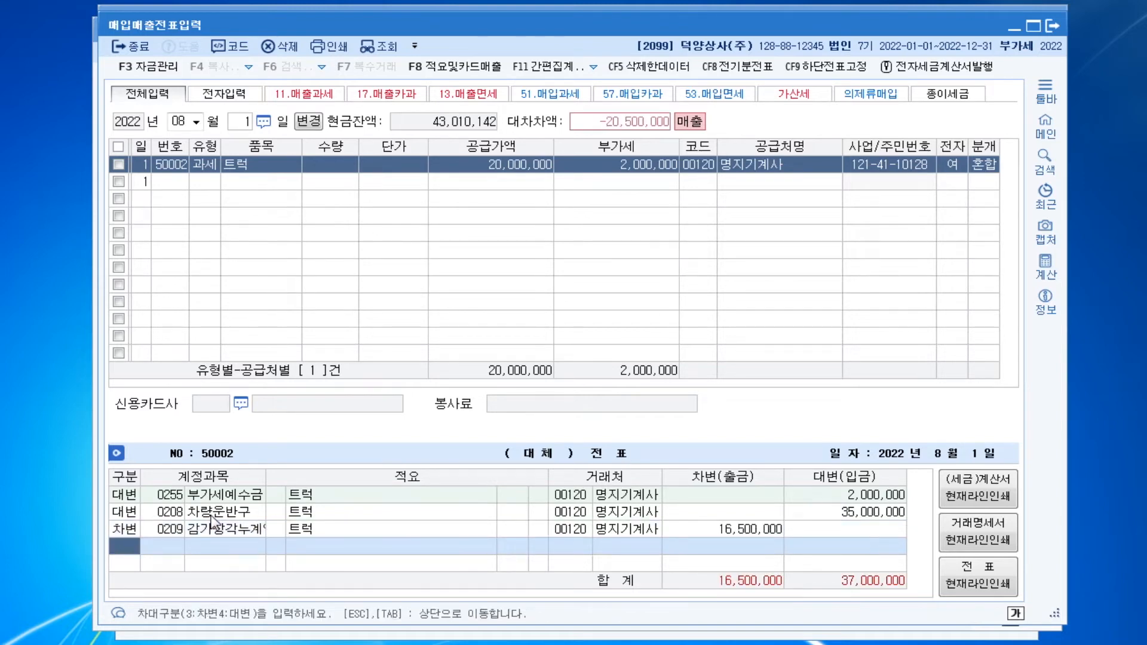
Add a debit line to the truck sale's journal for 0120 미수금 of 22,000,000
text(3)
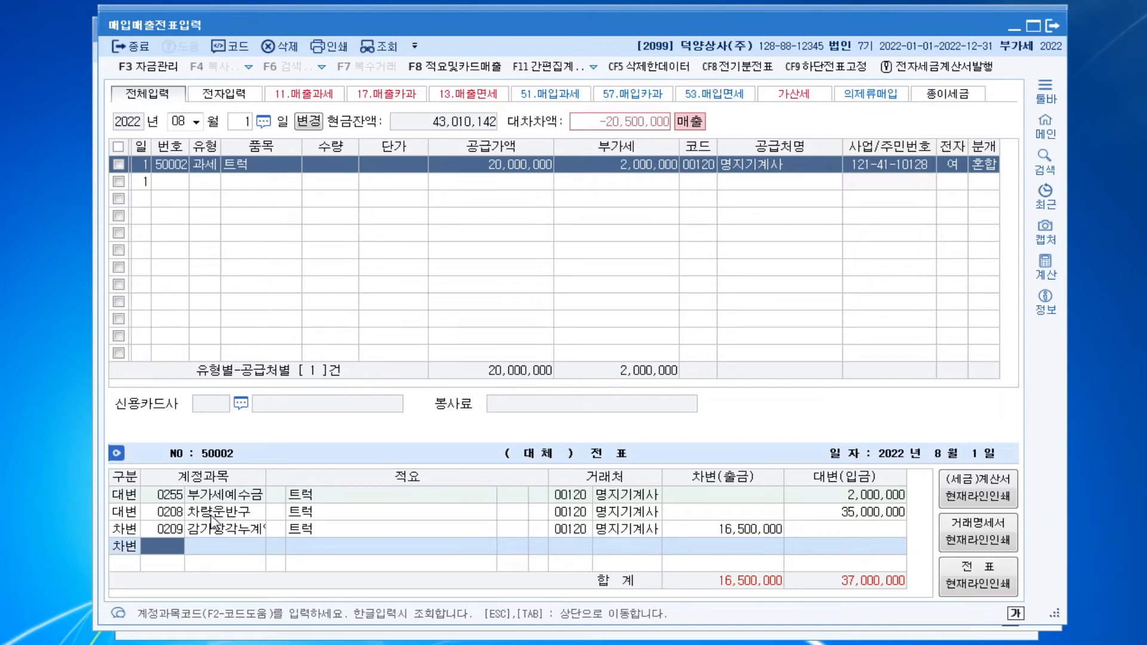
text(120)
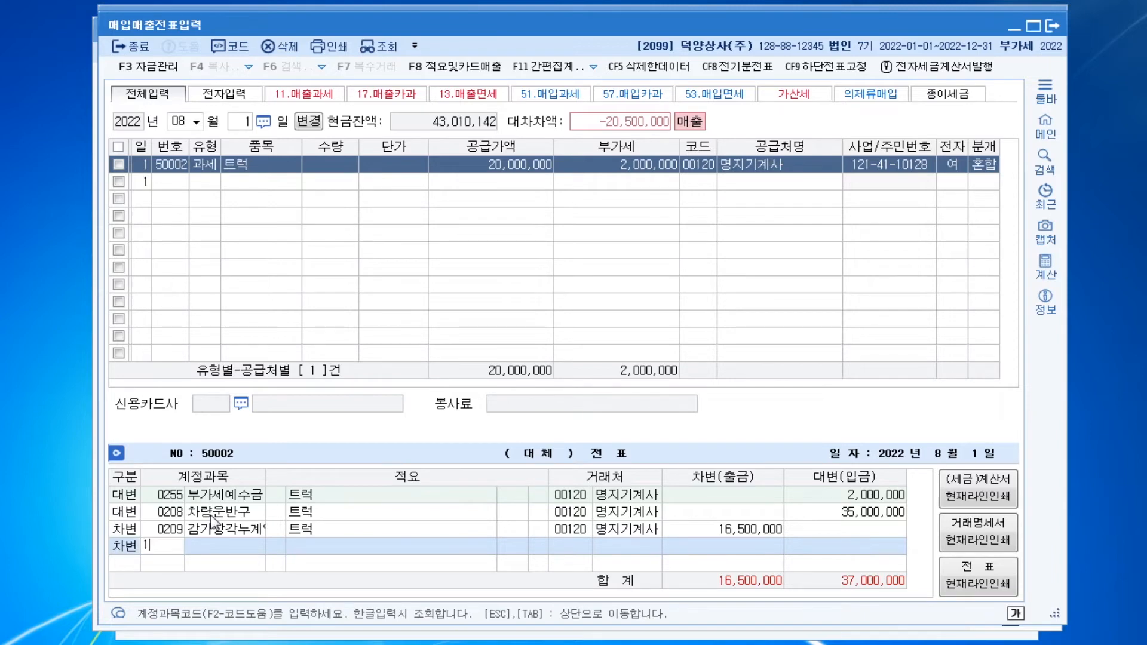
key(Return)
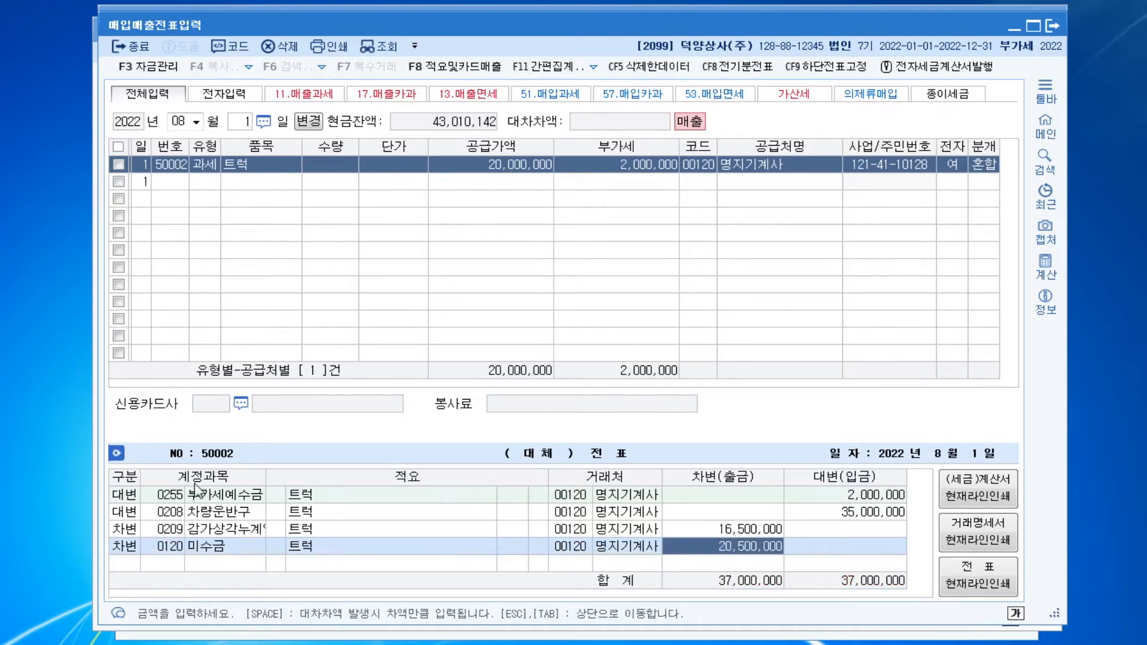
key(ctrl)
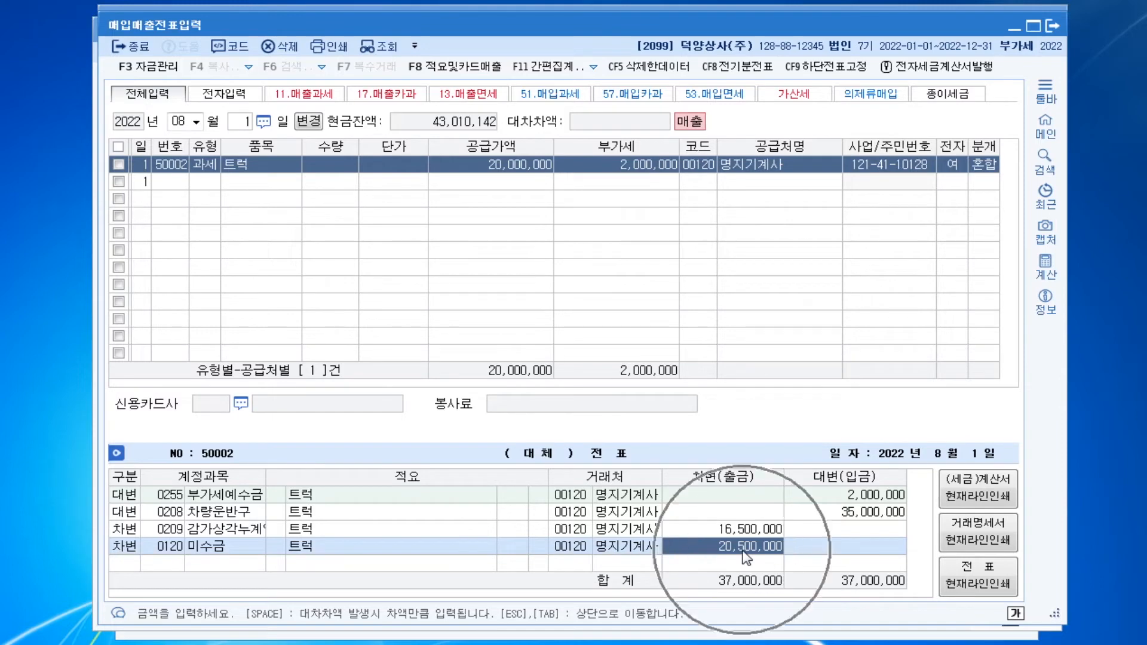
key(ctrl)
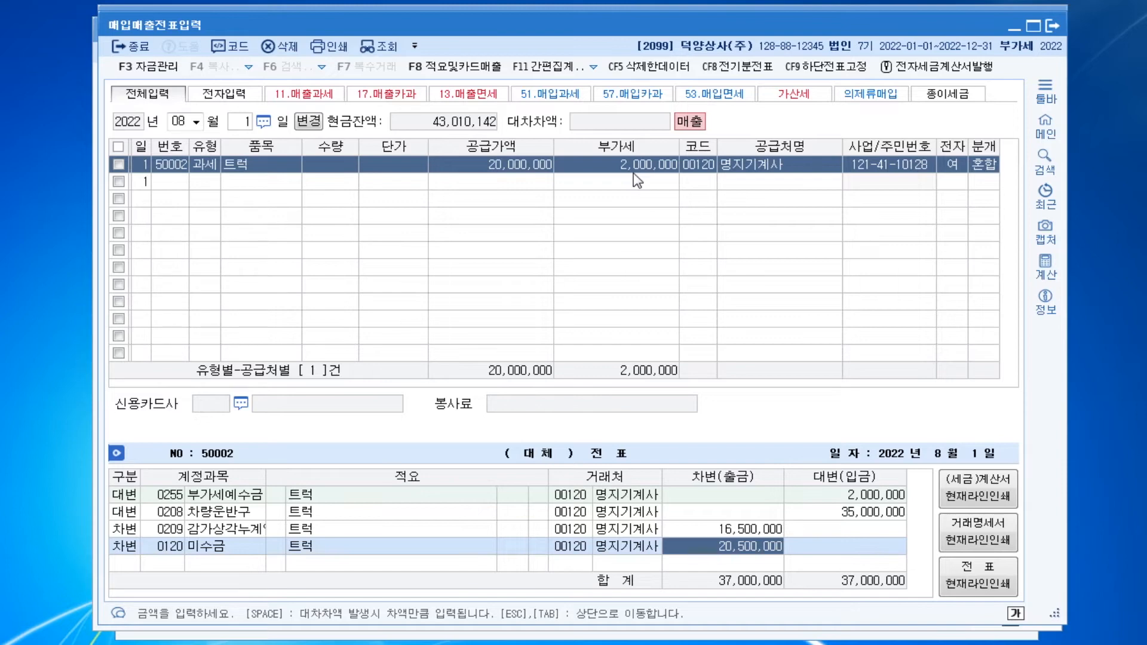
text(22000000)
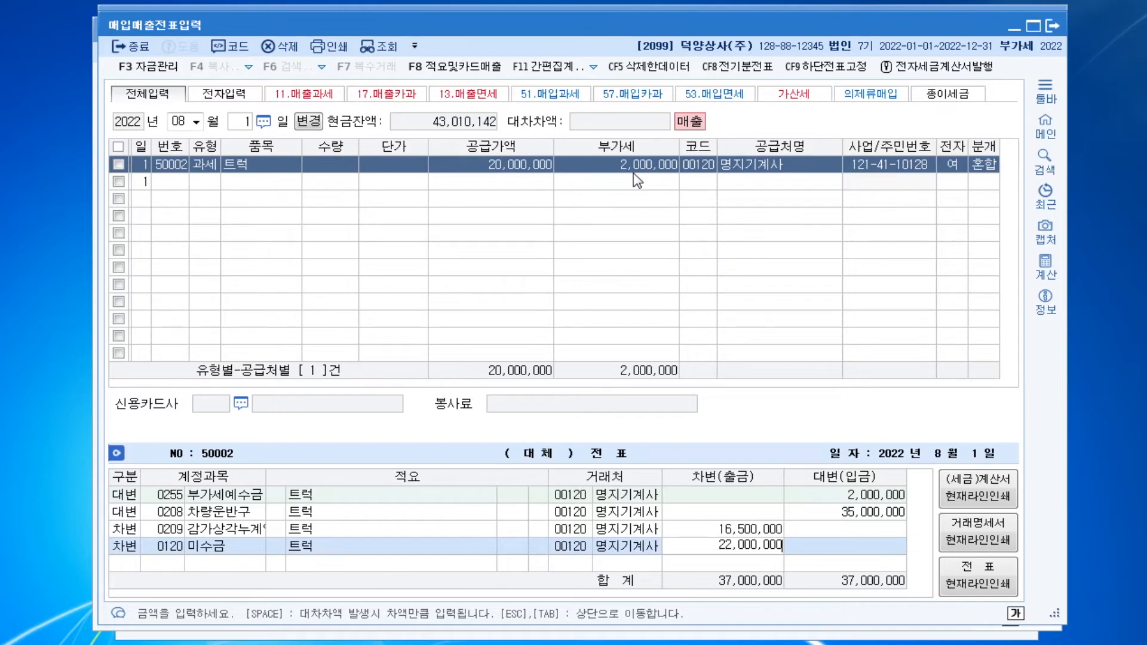
key(Return)
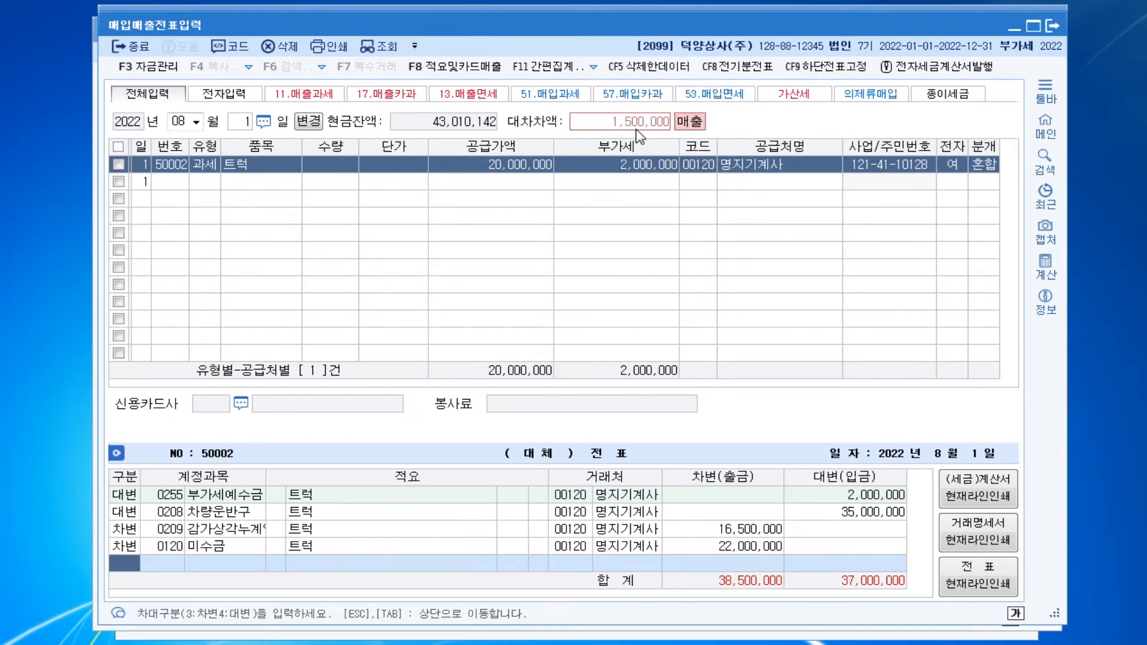
Credit 0914 유형자산처분이익 for 1,500,000 and complete the truck sale's journal entry
text(4)
text(유형)
key(Return)
key(Return)
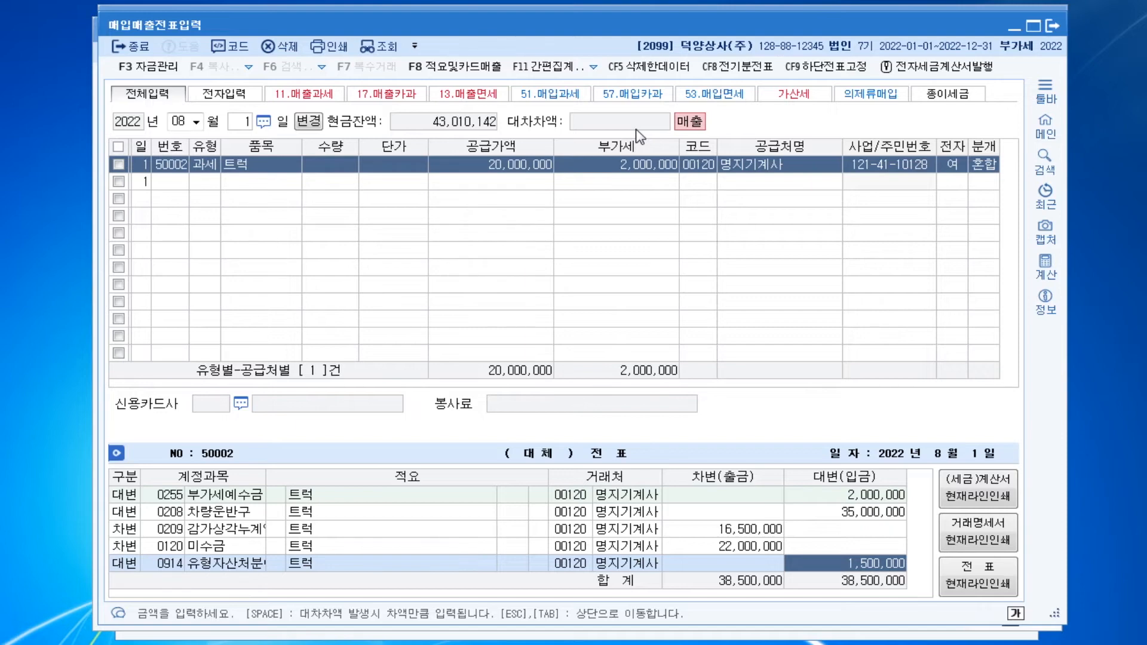
key(Return)
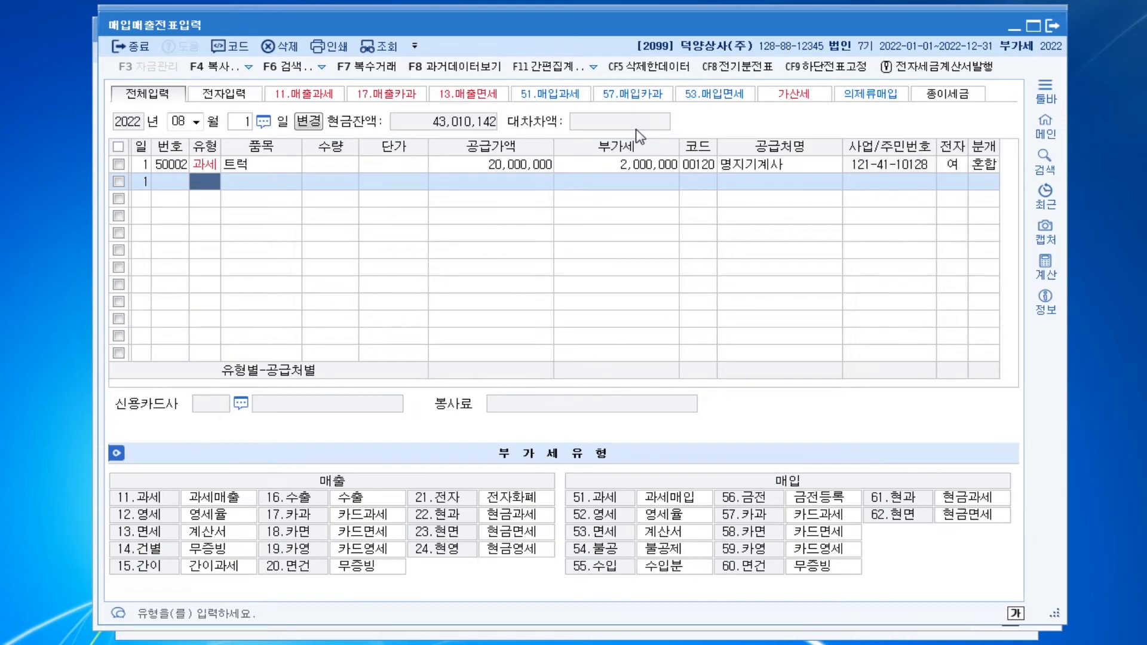
Change the purchase and sales voucher date to October 22, 2022
key(Escape)
key(Escape)
text(1022)
key(Return)
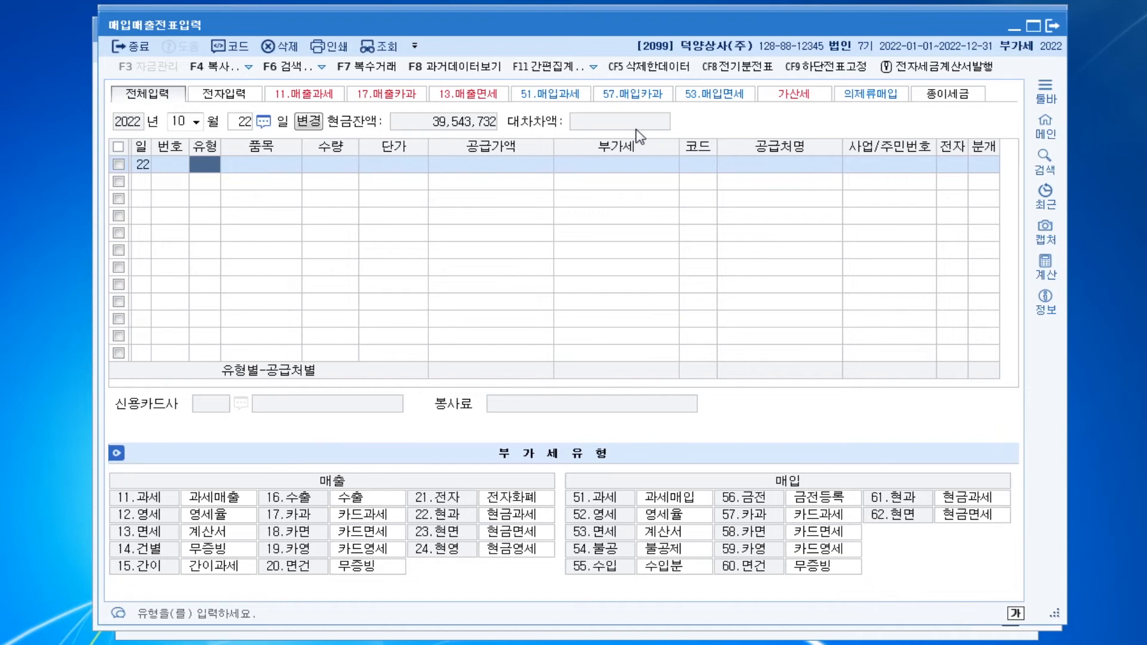
Enter a sales line of type 22 현과 for the item 제품 with a supply value of 500,000 and VAT of 50,000
click(342, 482)
click(454, 522)
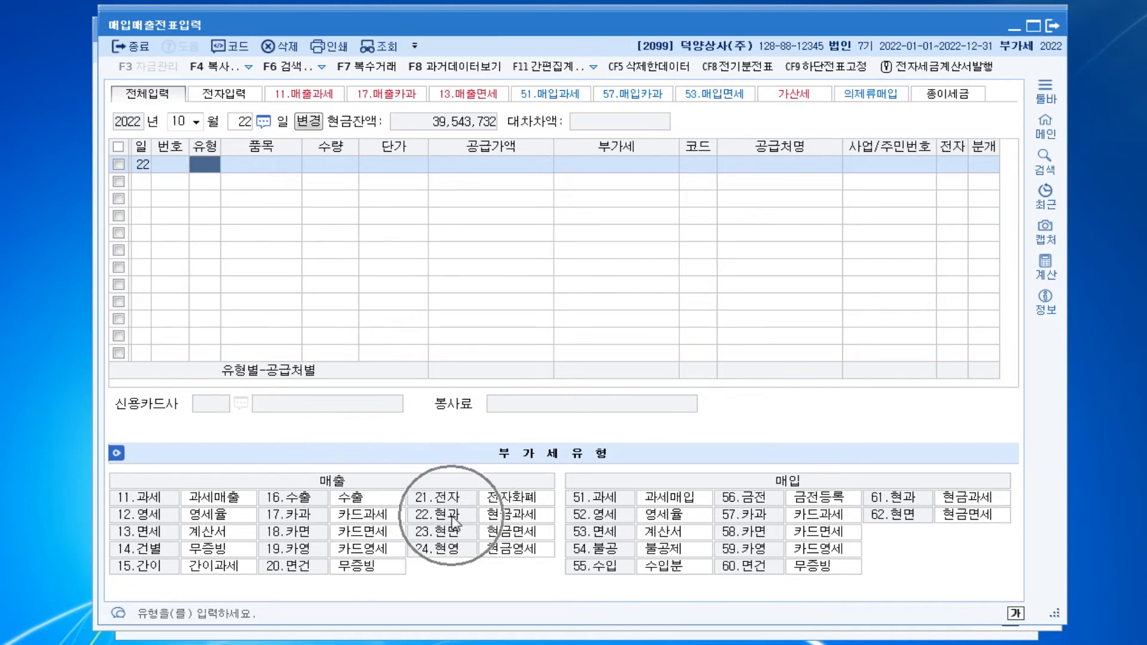
click(453, 516)
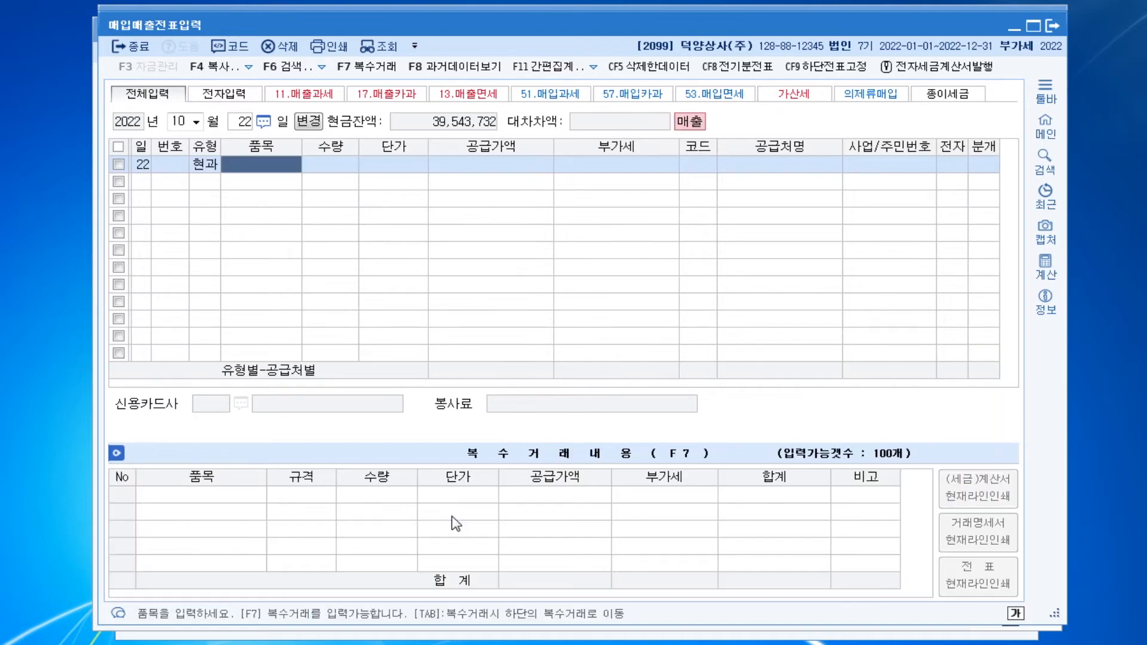
text(제품)
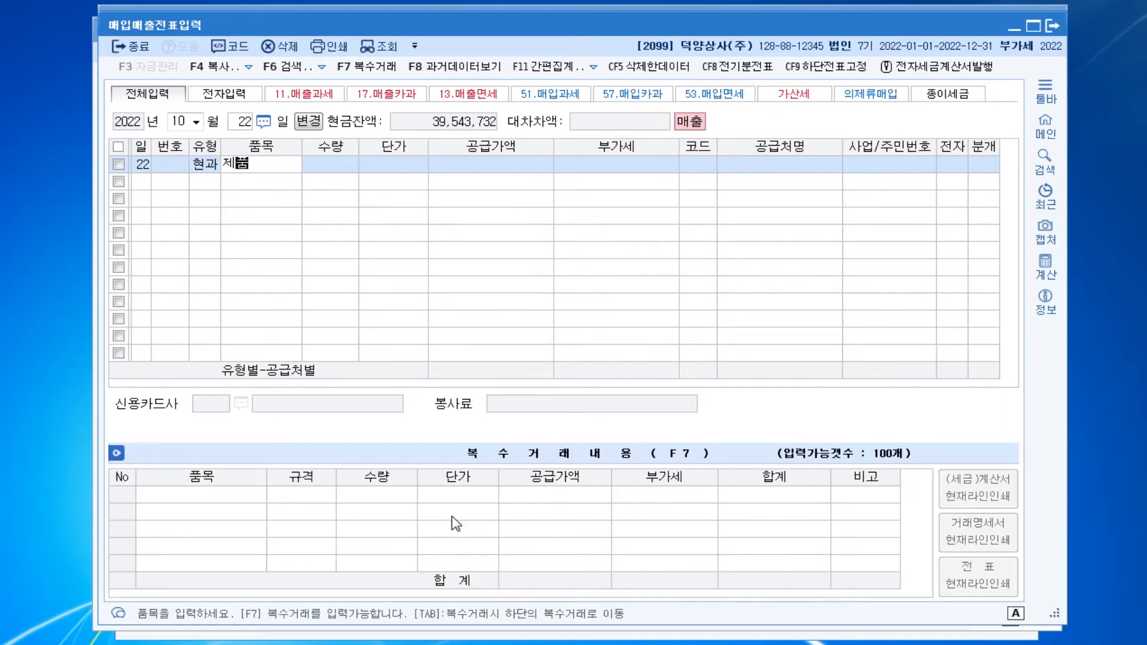
key(Return)
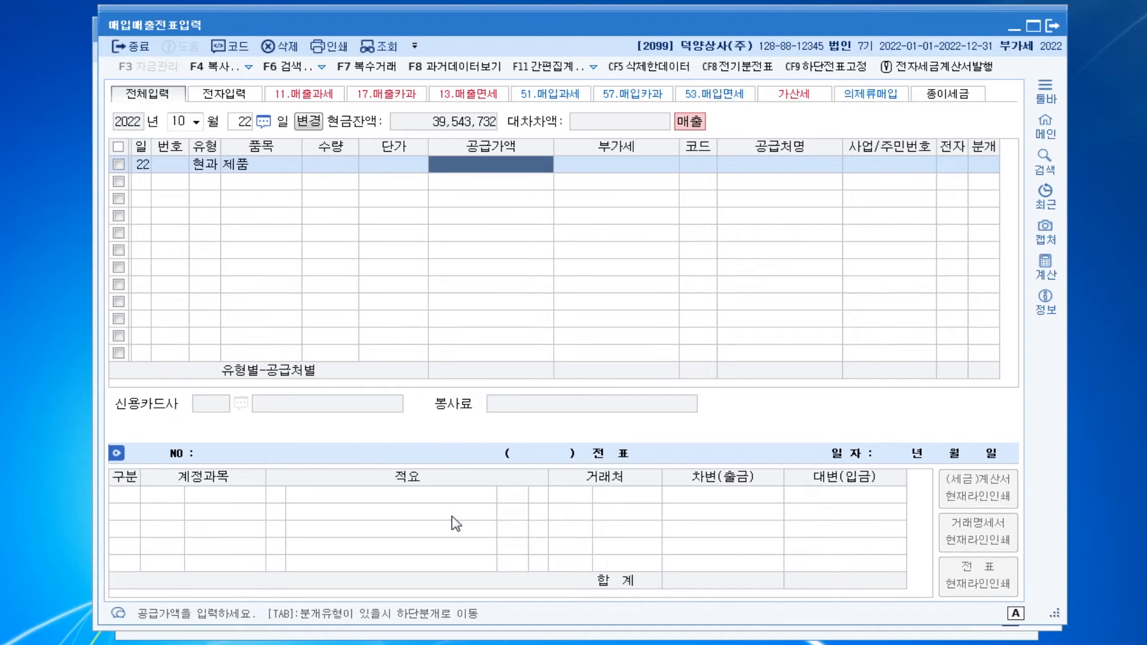
text(500000)
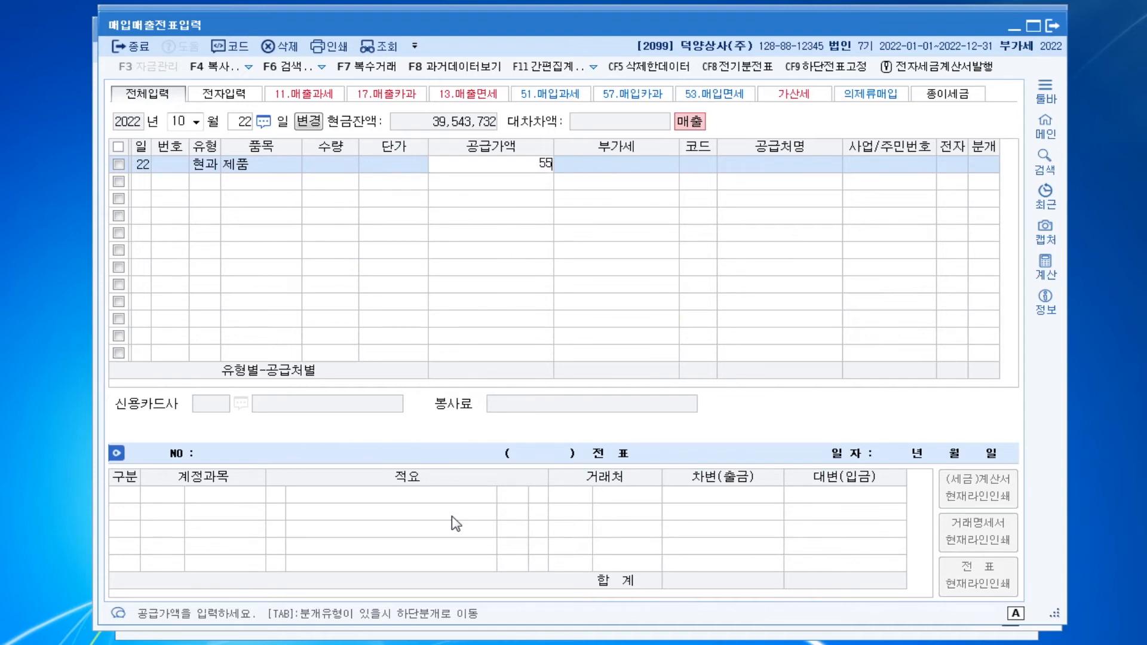
key(Return)
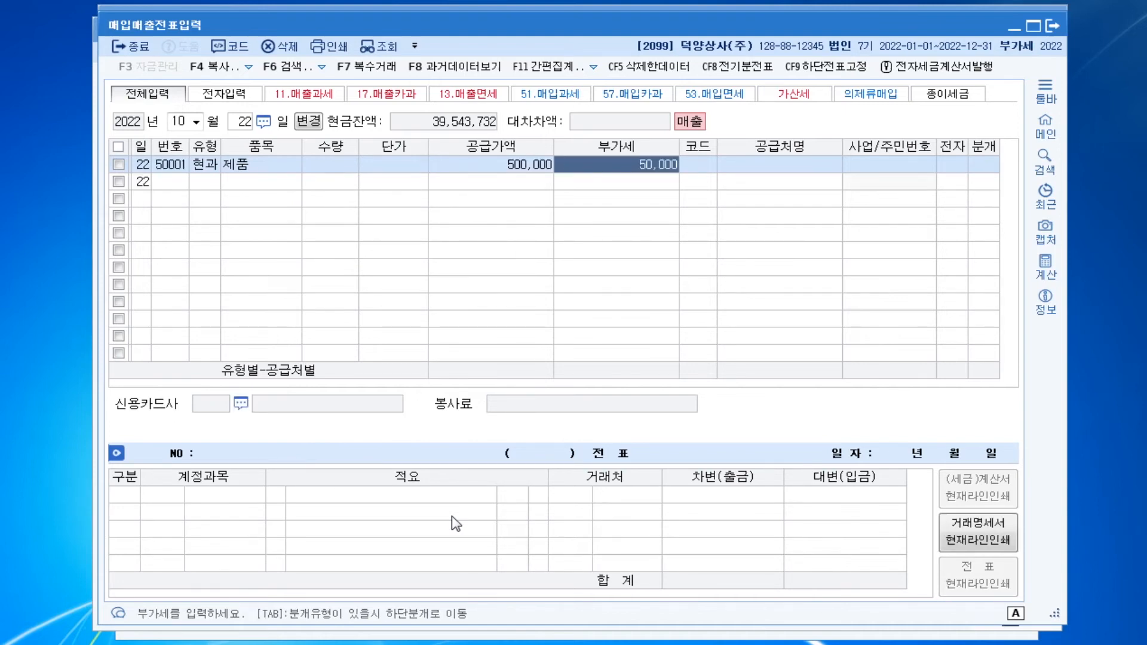
key(Return)
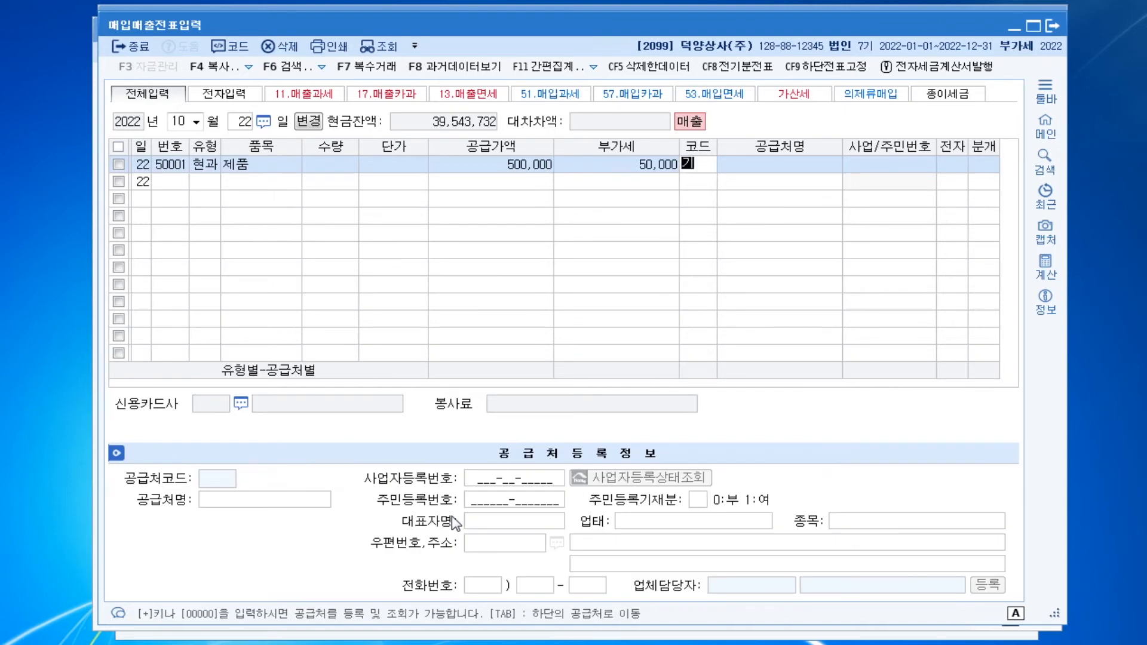
Look up the individual customer by name for the 제품 sale and set its journal type to 현금
text(김민)
key(Return)
key(Return)
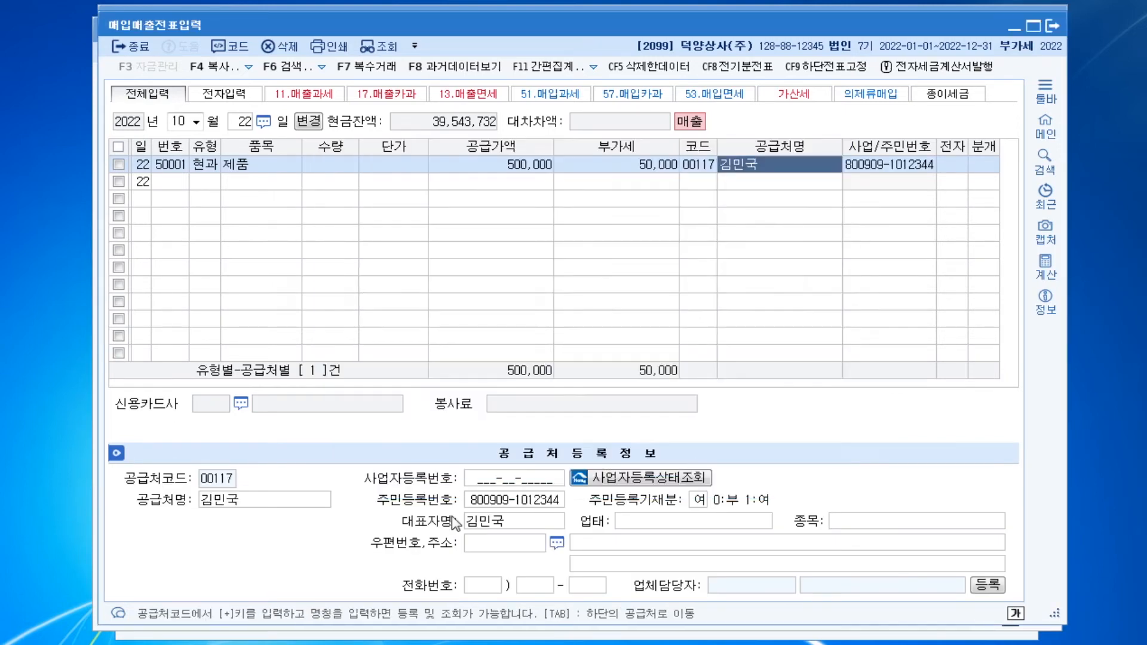
key(Return)
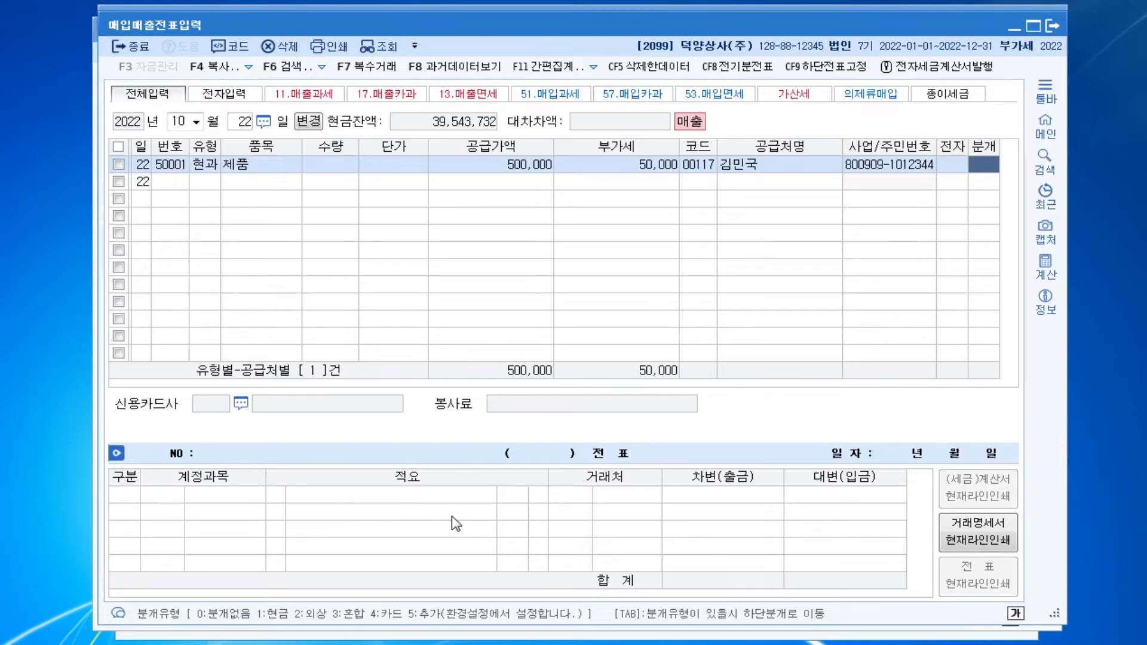
text(1)
key(Return)
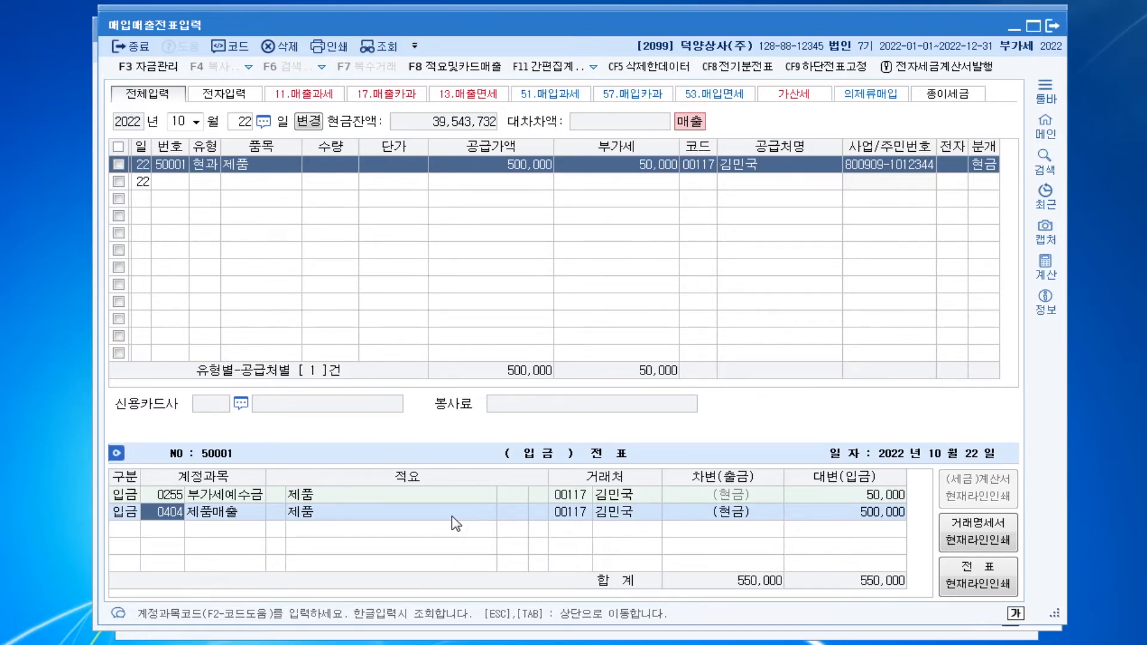
Complete the cash 제품 sale's journal entry and change the voucher date to December 1, 2022
key(Return)
key(Return)
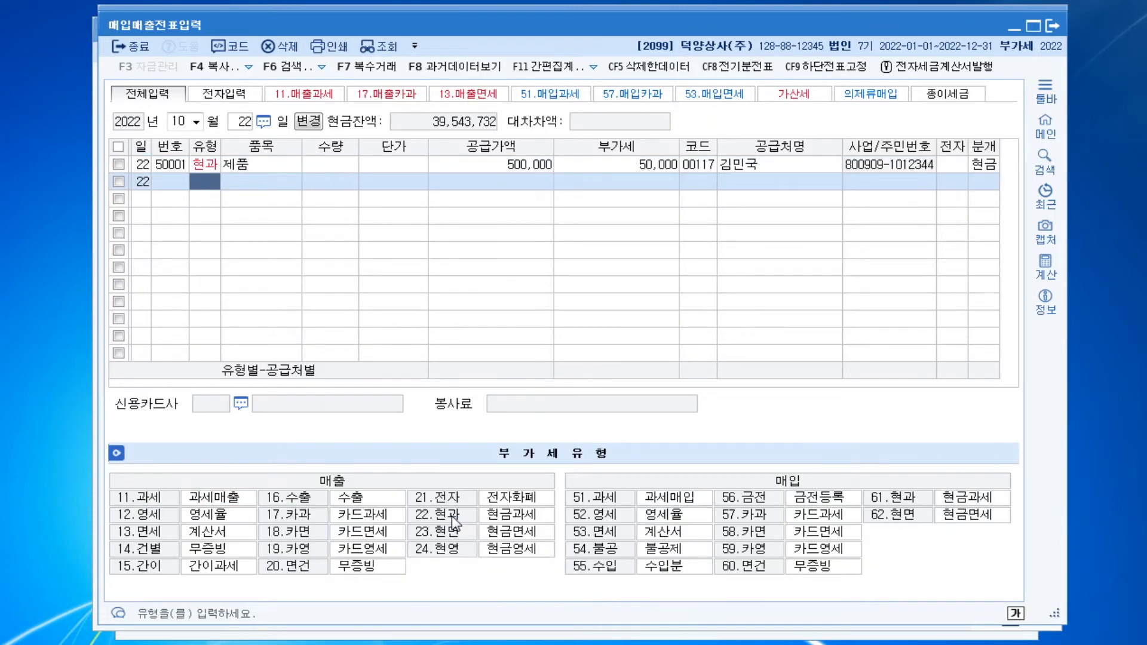
key(Escape)
key(Escape)
text(1201)
key(Return)
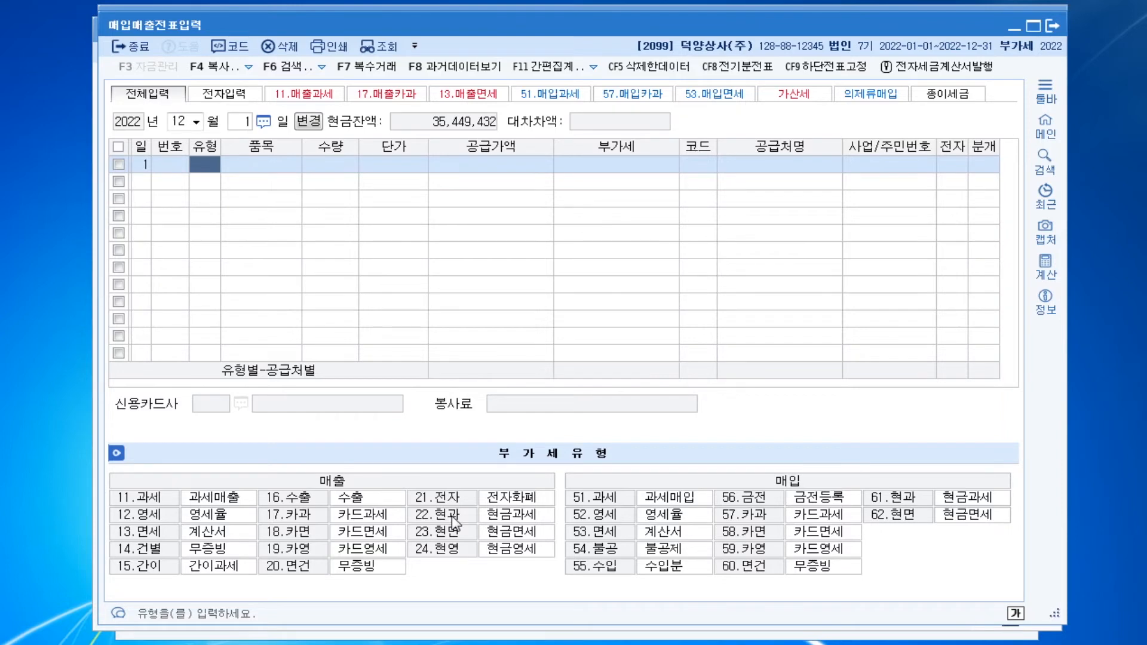
Enter a purchase line of type 54 불공 for the item 렌트 with a supply value of 900,000 and VAT of 90,000
text(54)
key(Return)
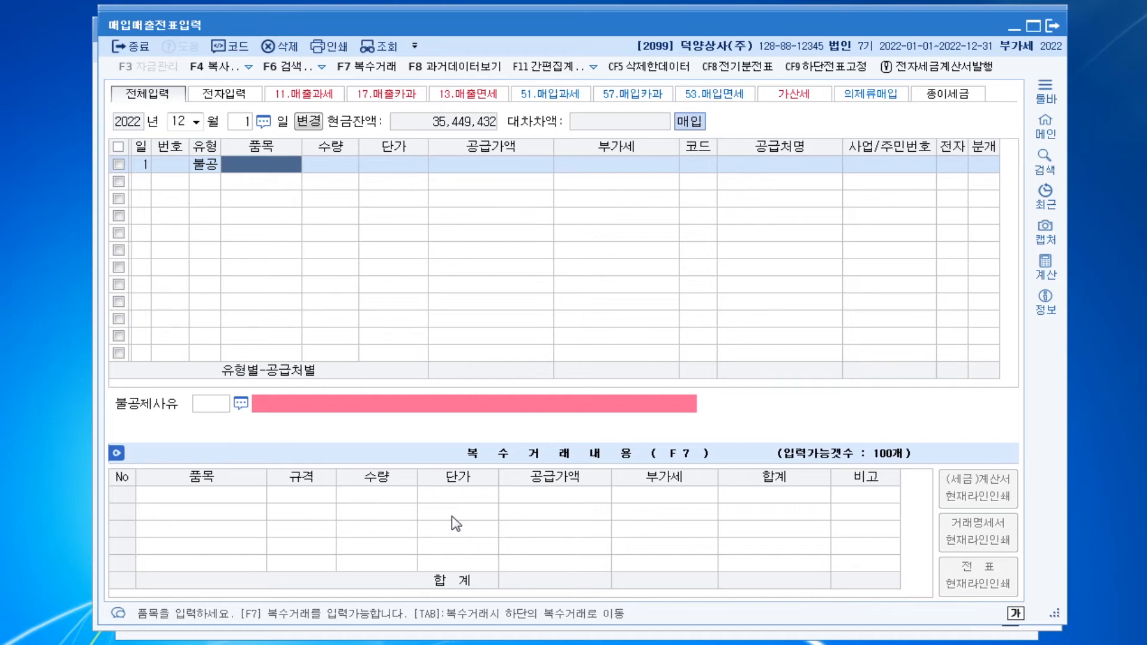
text(렌트)
key(Return)
key(Return)
key(Return)
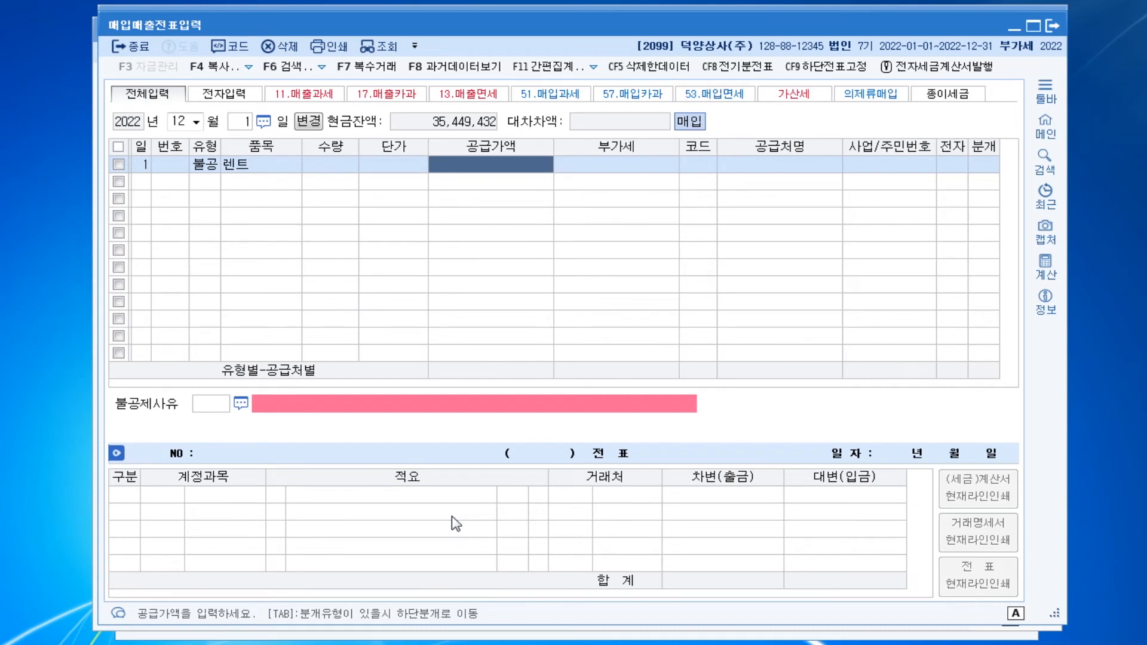
text(9000000)
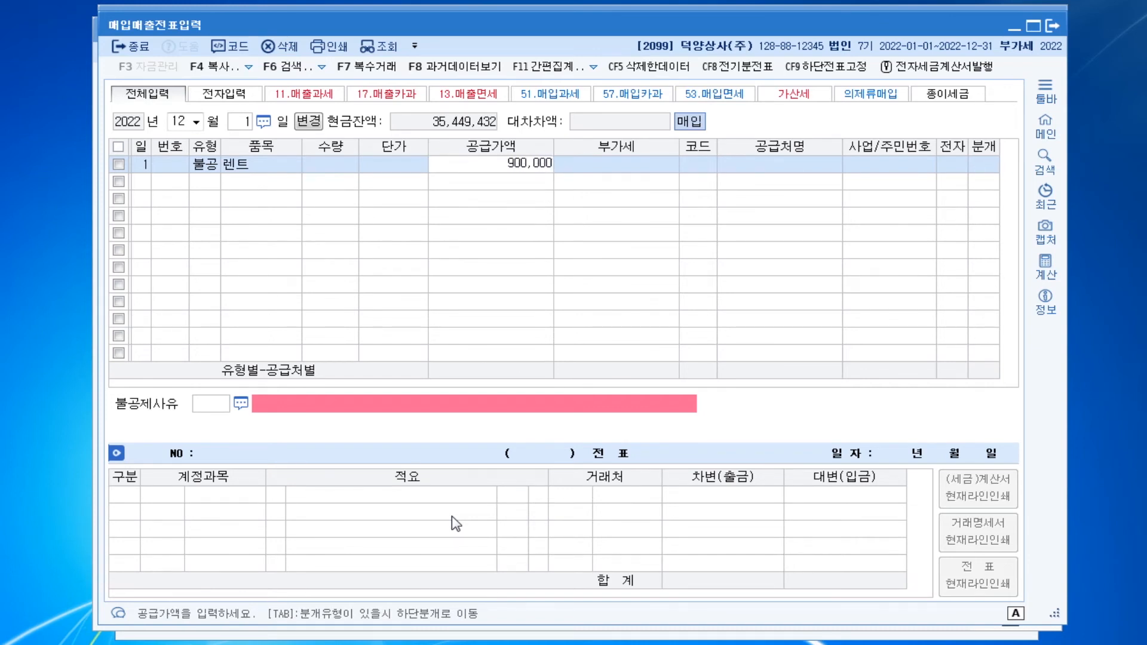
key(Return)
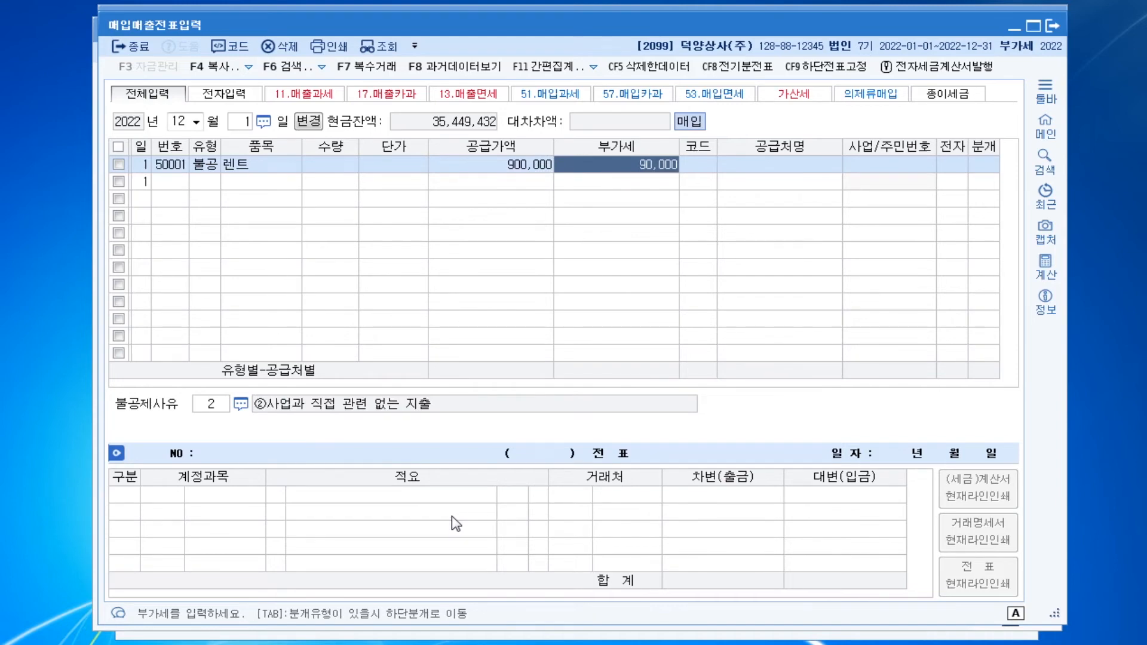
key(Return)
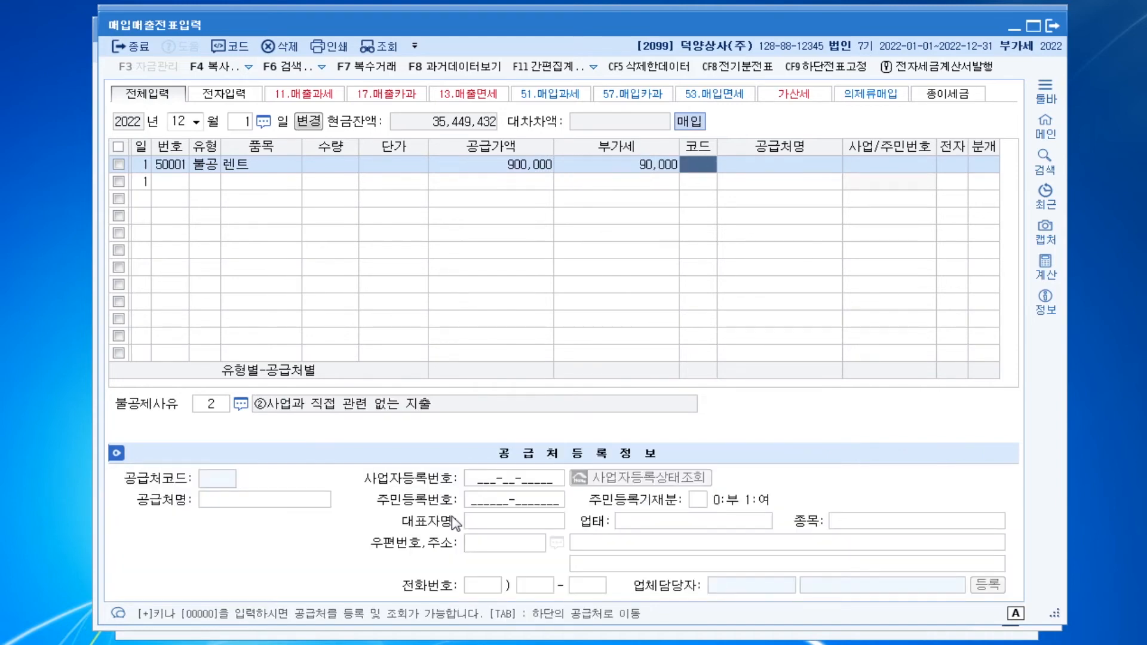
Set the supplier of the 렌트 purchase to (주)자동차 and mark the tax invoice as electronic (여)
text(자동)
key(Return)
key(Return)
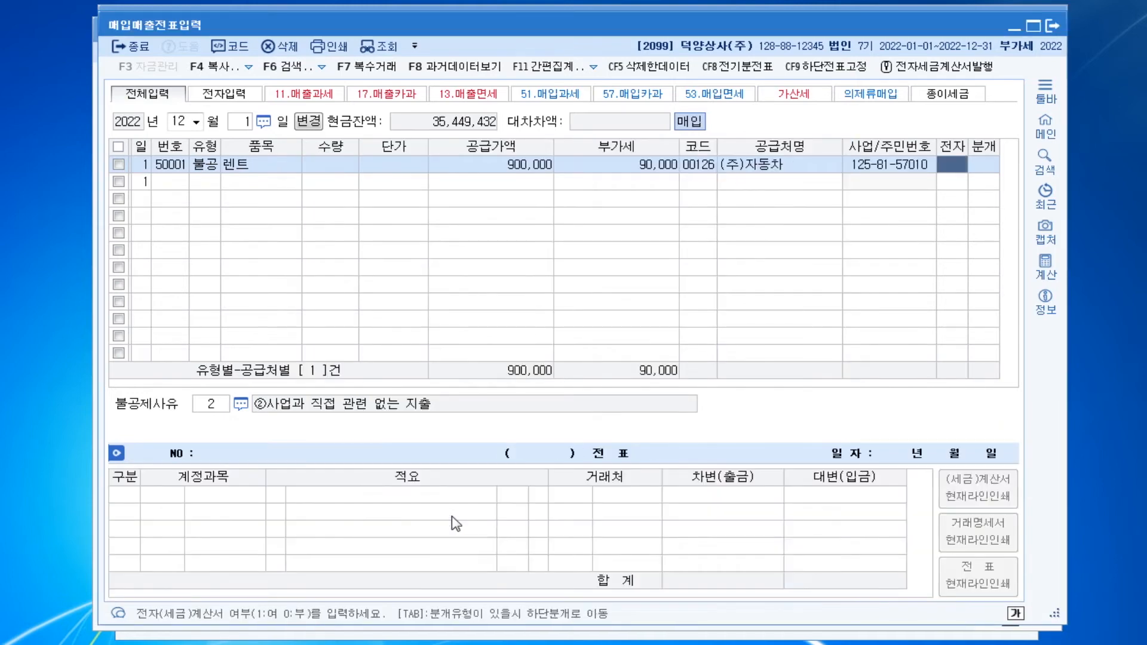
text(1)
key(Return)
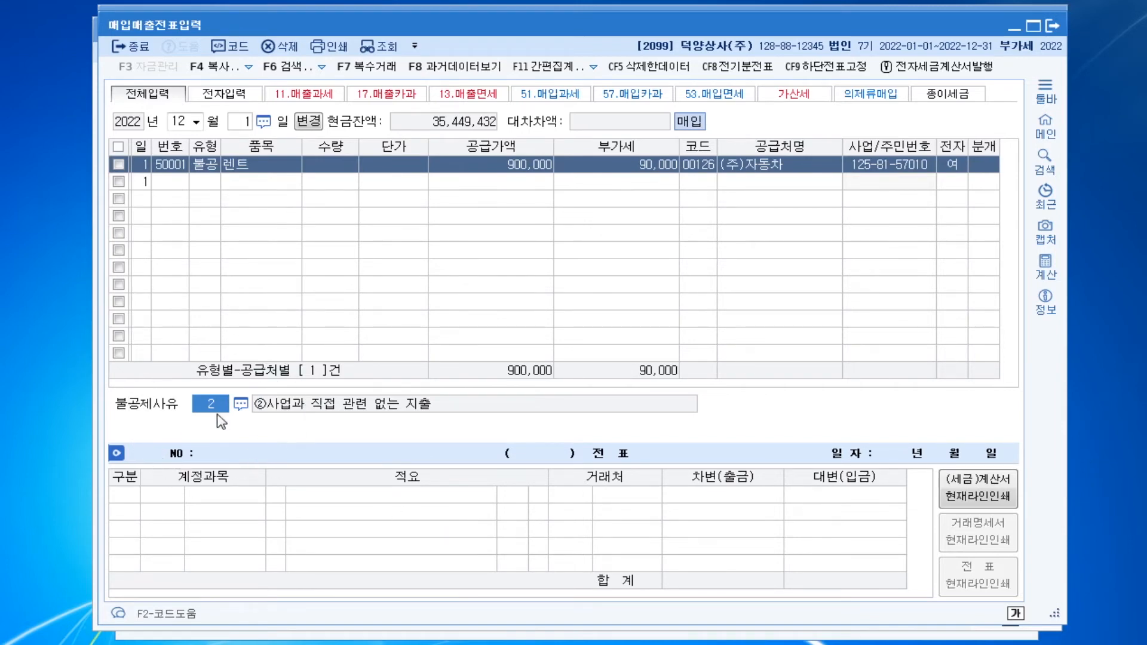
Set the 렌트 purchase's non-deduction reason to 3, 비영업용 소형승용자동차 구입·유지 및 임차
key(F2)
key(Down)
key(Down)
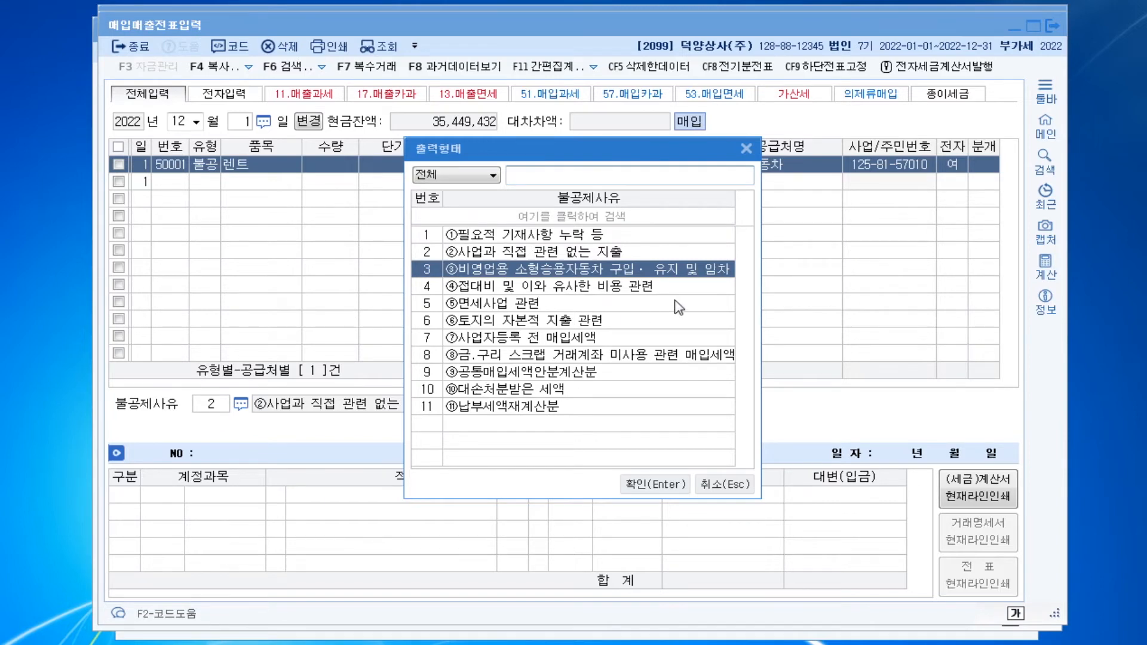
click(713, 276)
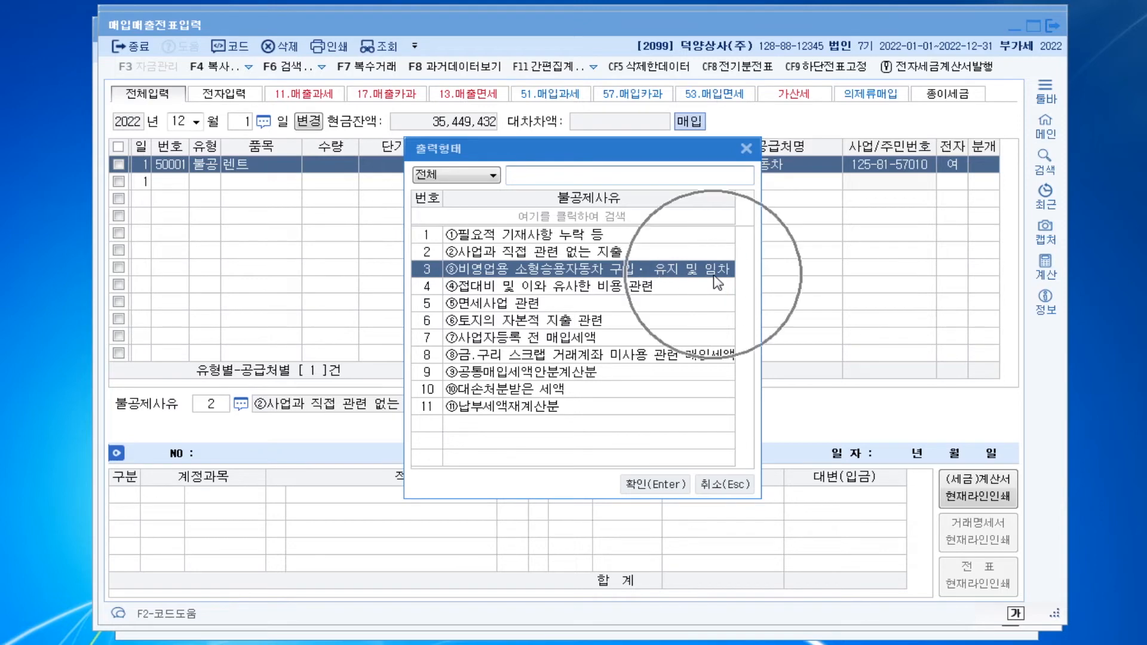
click(714, 277)
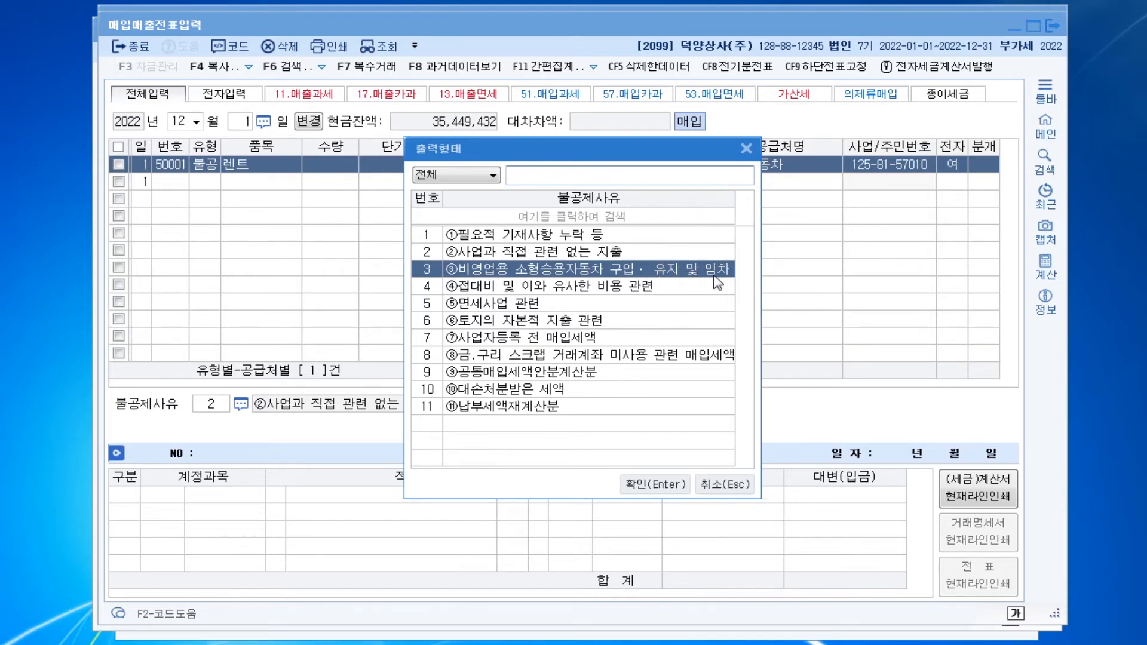
key(Return)
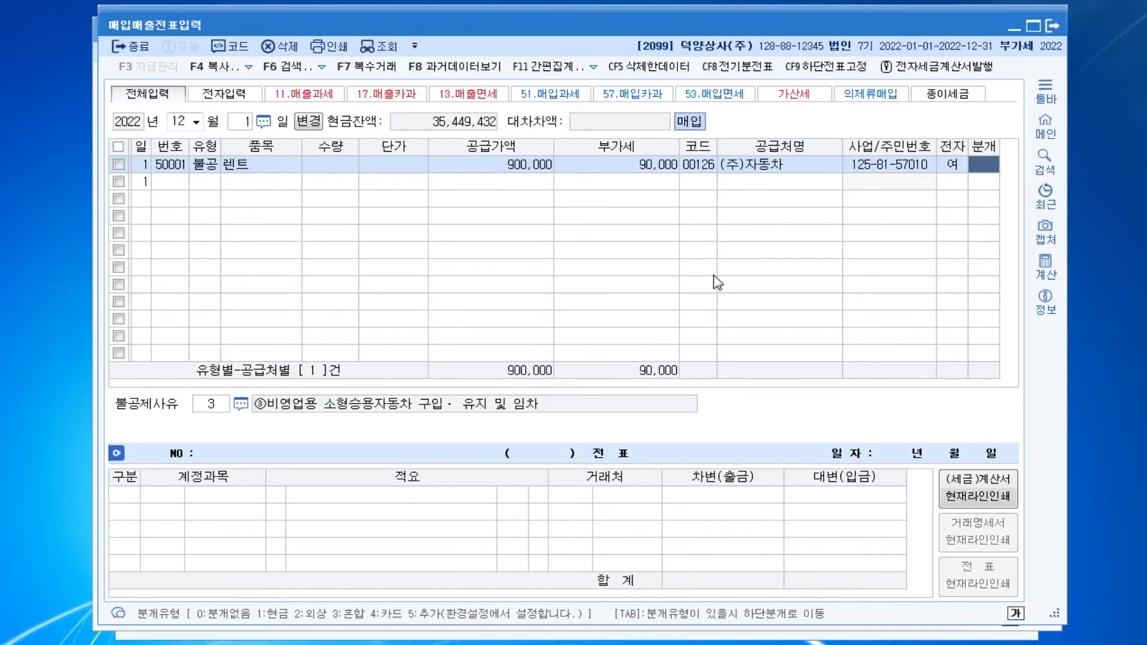
Set the 렌트 purchase's journal type to 혼합 and change its debit account to 0819 임차료 (판매관리비)
text(3)
key(Return)
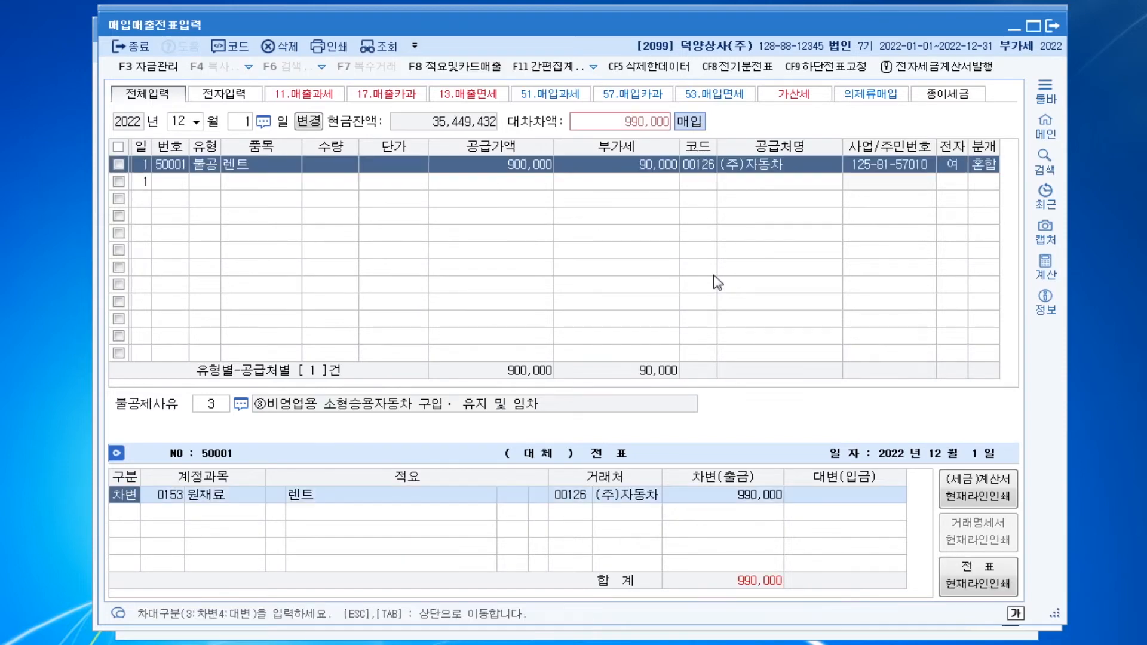
key(Return)
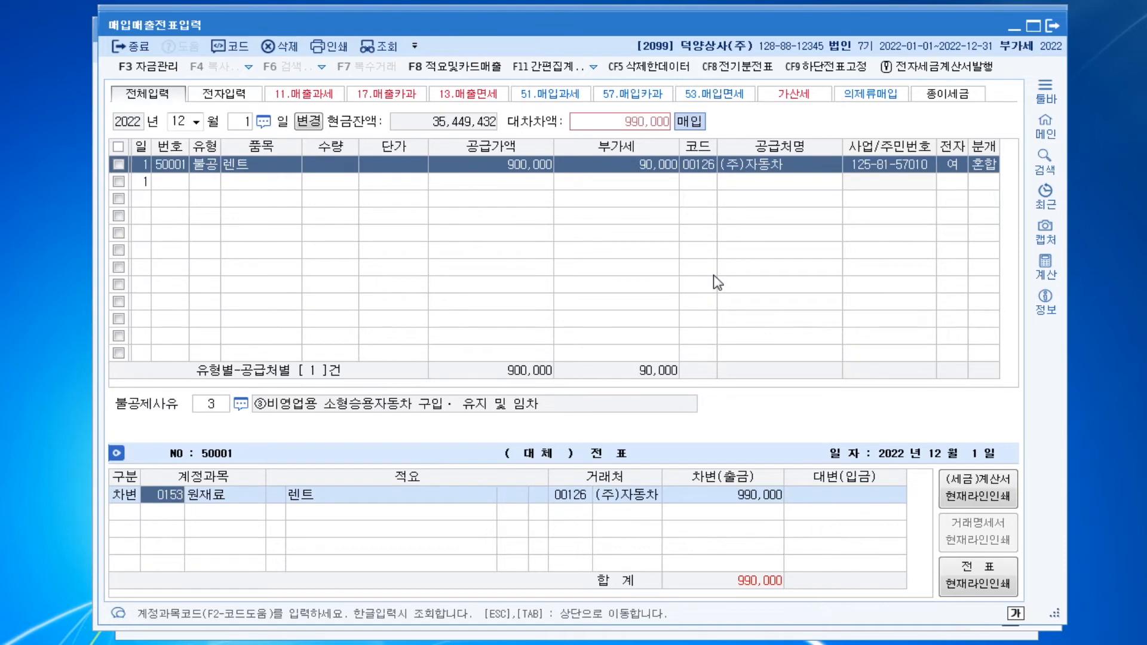
text(임차료)
key(Return)
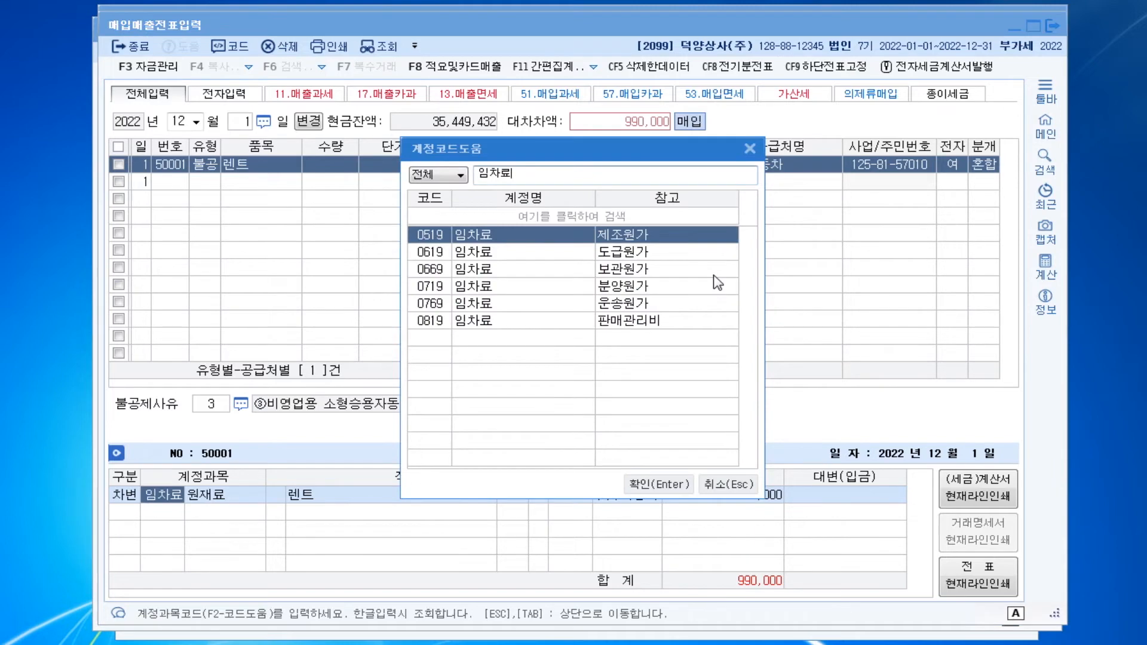
key(Down)
key(Down)
key(Down)
key(Down)
key(Down)
key(Return)
key(Return)
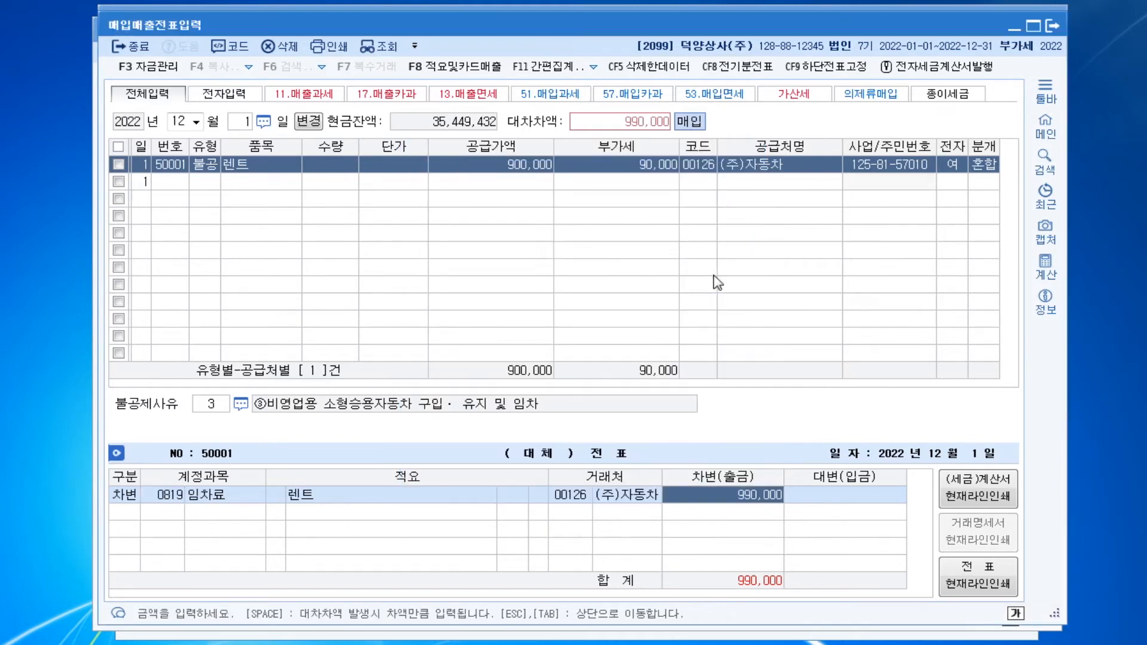
key(Return)
Credit 0103 보통예금 for 990,000 and complete the 렌트 purchase's journal entry
text(4)
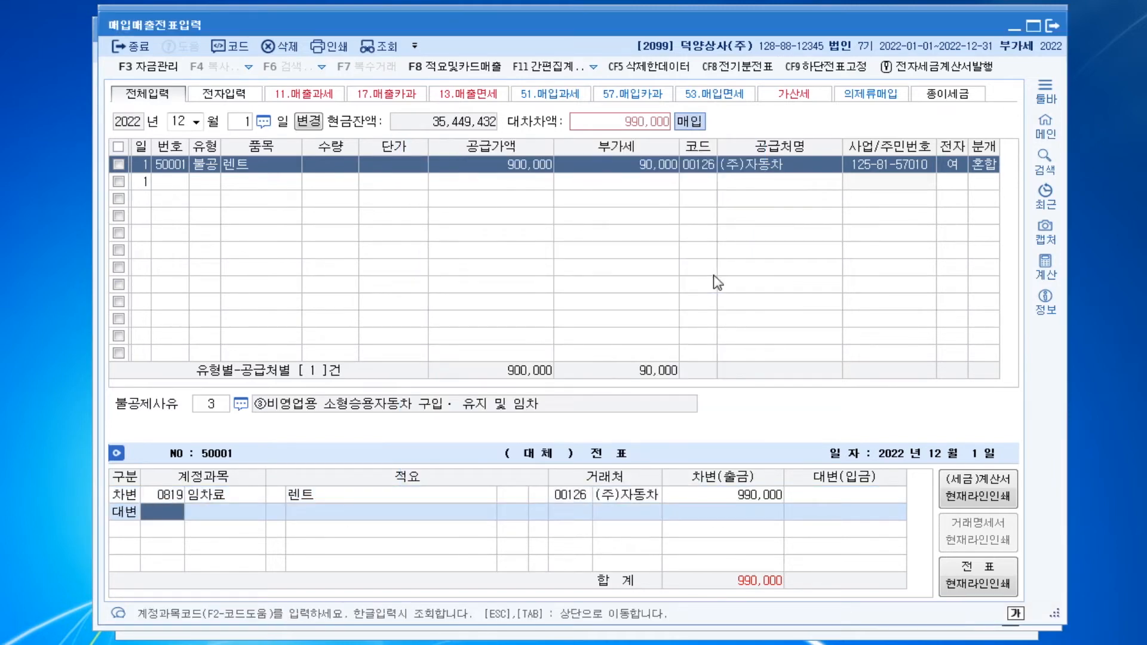
text(103)
key(Return)
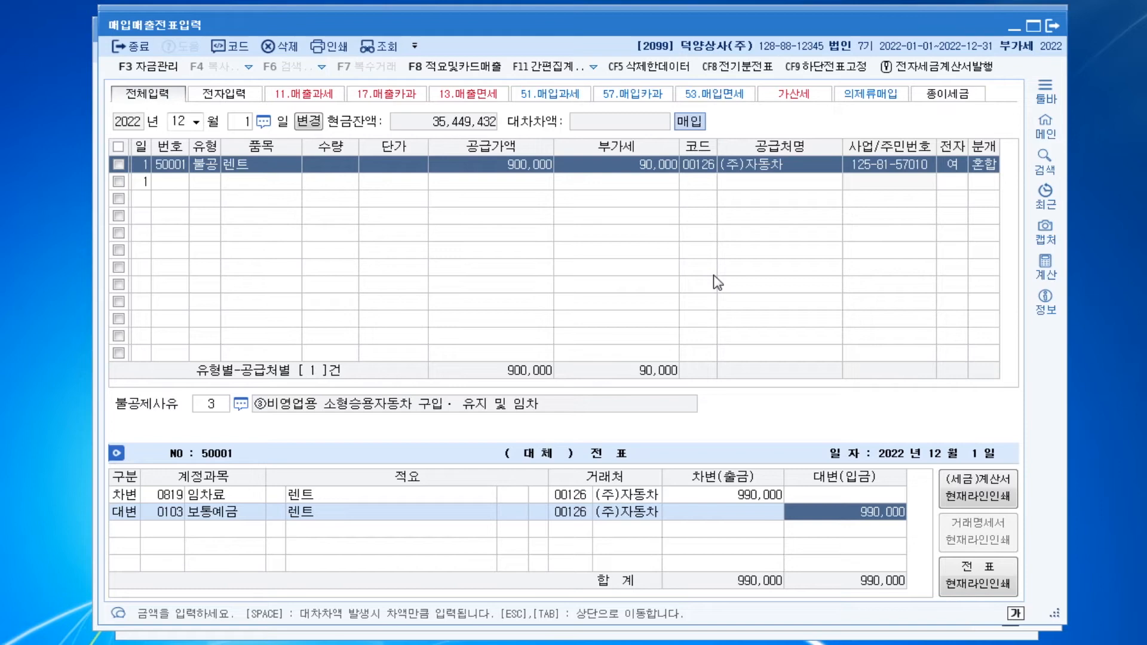
key(Return)
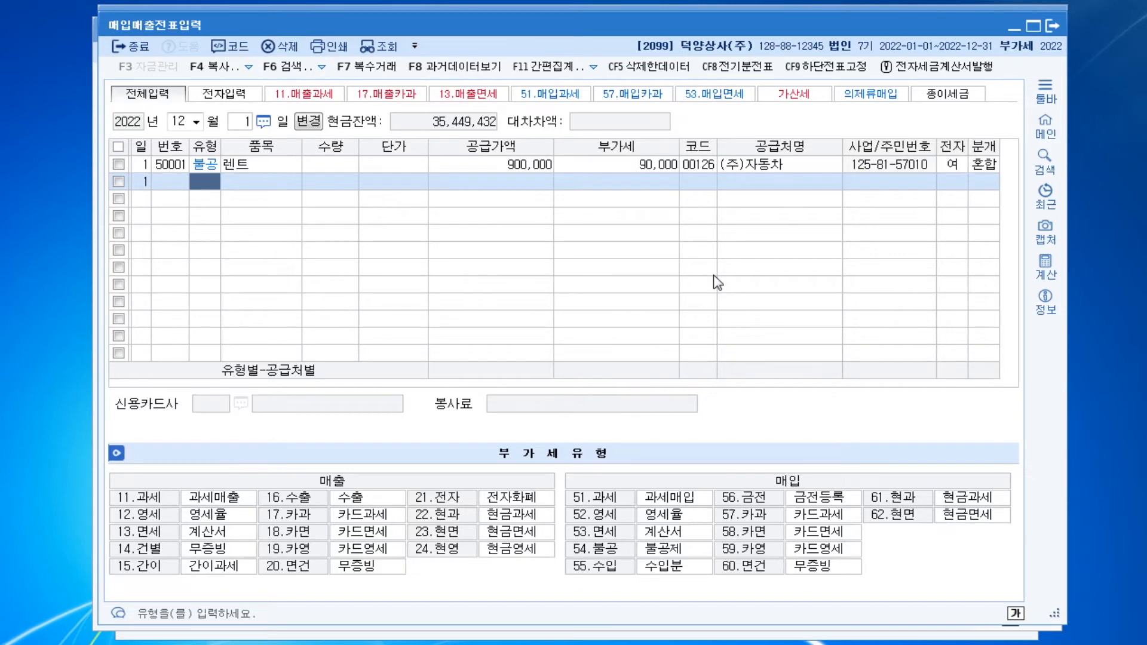
Change the voucher date to December 9, 2022 and start a purchase line of type 51 과세
key(Escape)
text(9)
key(Return)
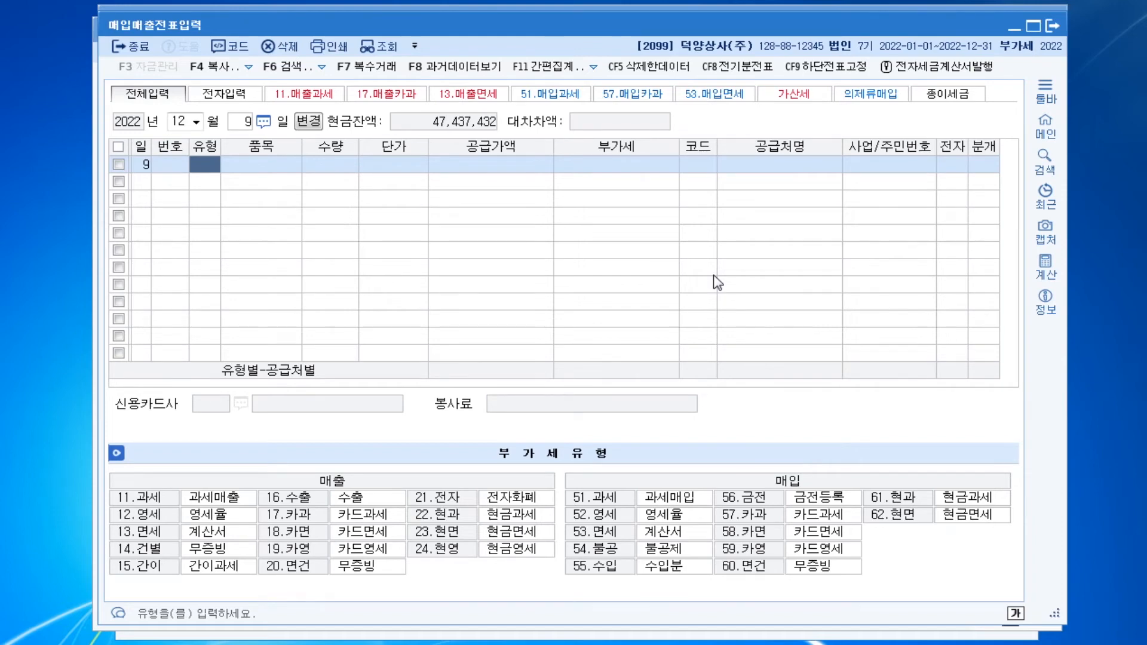
text(51)
key(Return)
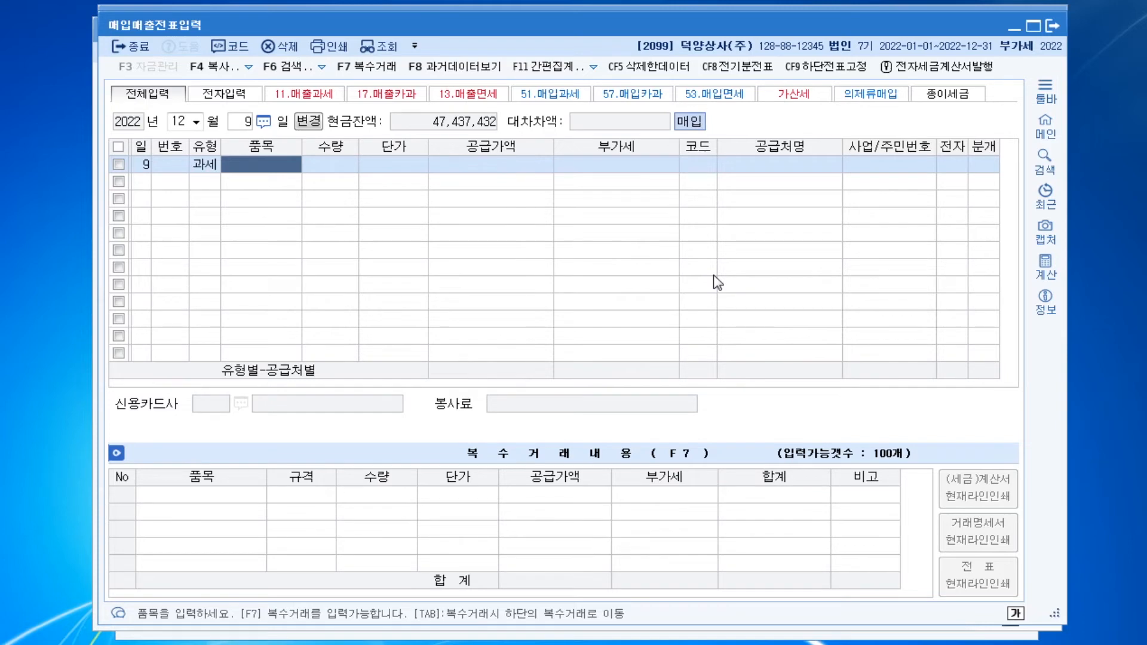
click(369, 75)
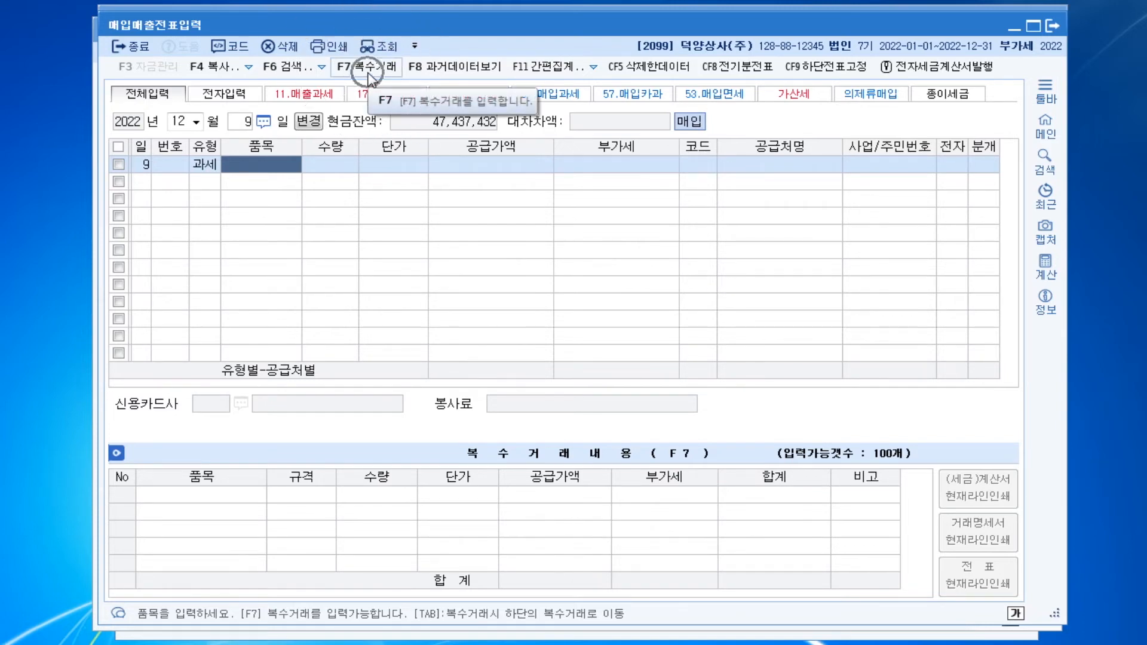
key(ctrl)
key(ctrl)
key(ctrl)
key(ctrl)
key(ctrl)
key(ctrl)
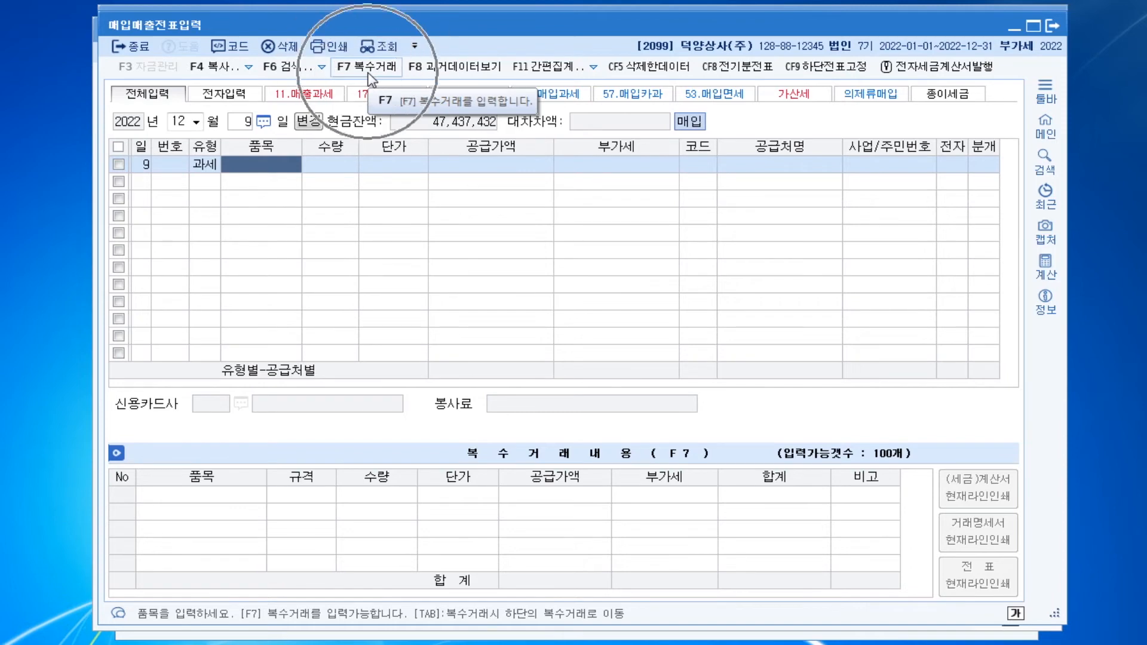
key(ctrl)
key(ctrl)
key(ctrl)
key(ctrl)
key(ctrl)
key(ctrl)
key(ctrl)
key(ctrl)
key(ctrl)
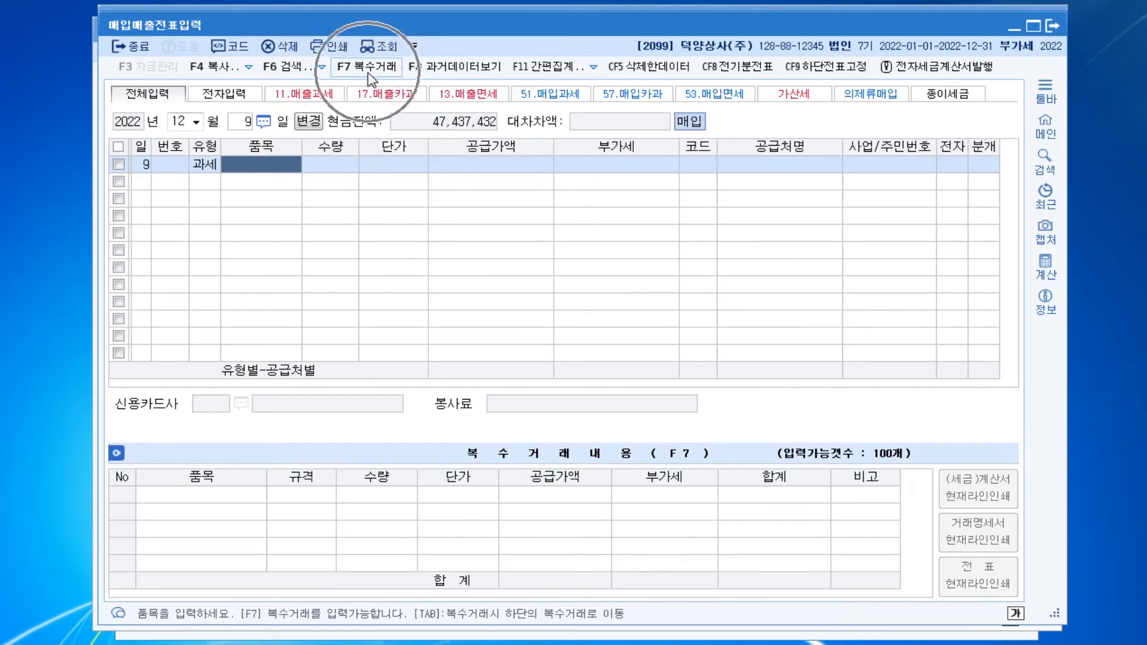
key(ctrl)
key(ctrl)
key(ctrl)
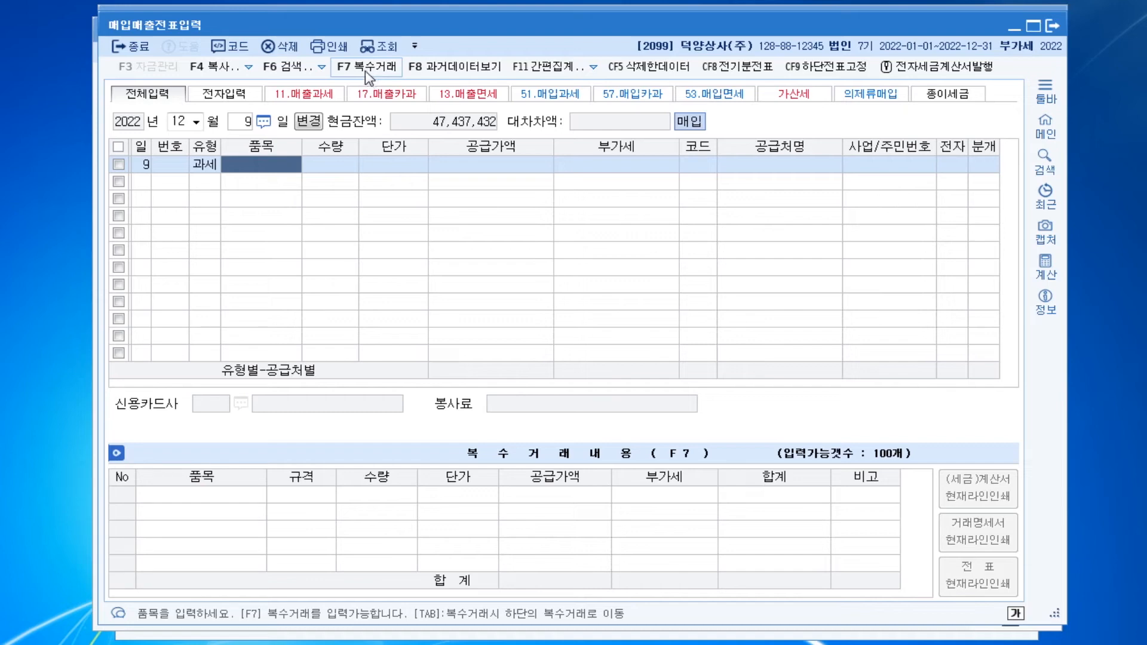
Open the multiple-item (복수거래) entry and add 임차료 with a supply value of 4,000,000 and VAT of 400,000
click(366, 71)
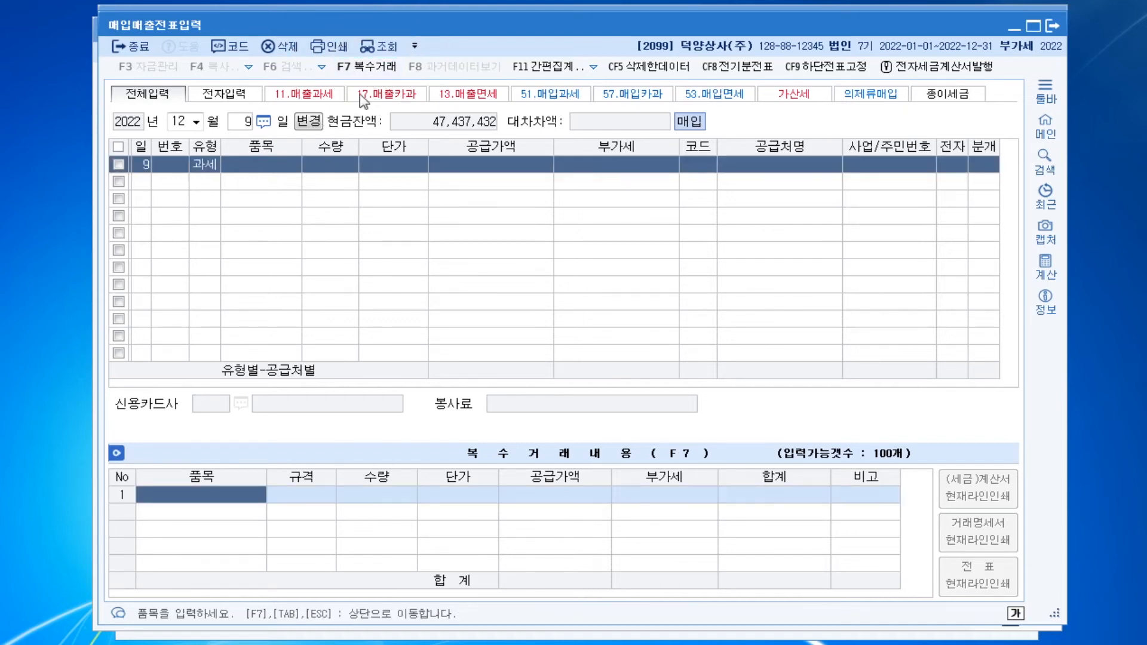
click(243, 500)
text(임차료)
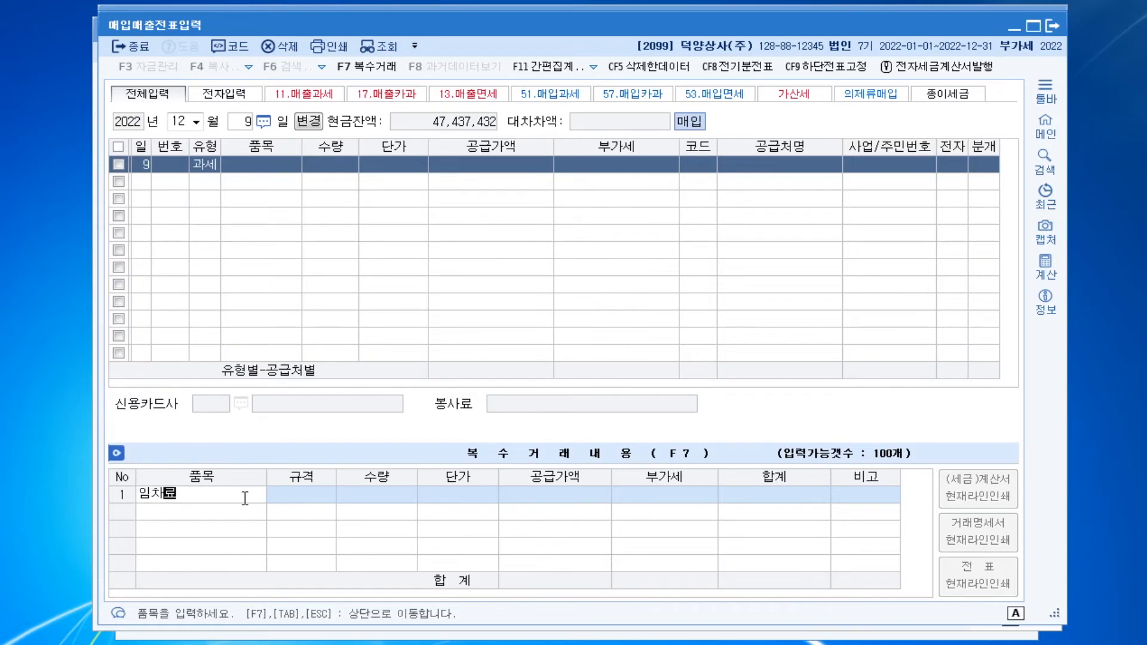
key(Return)
key(Return)
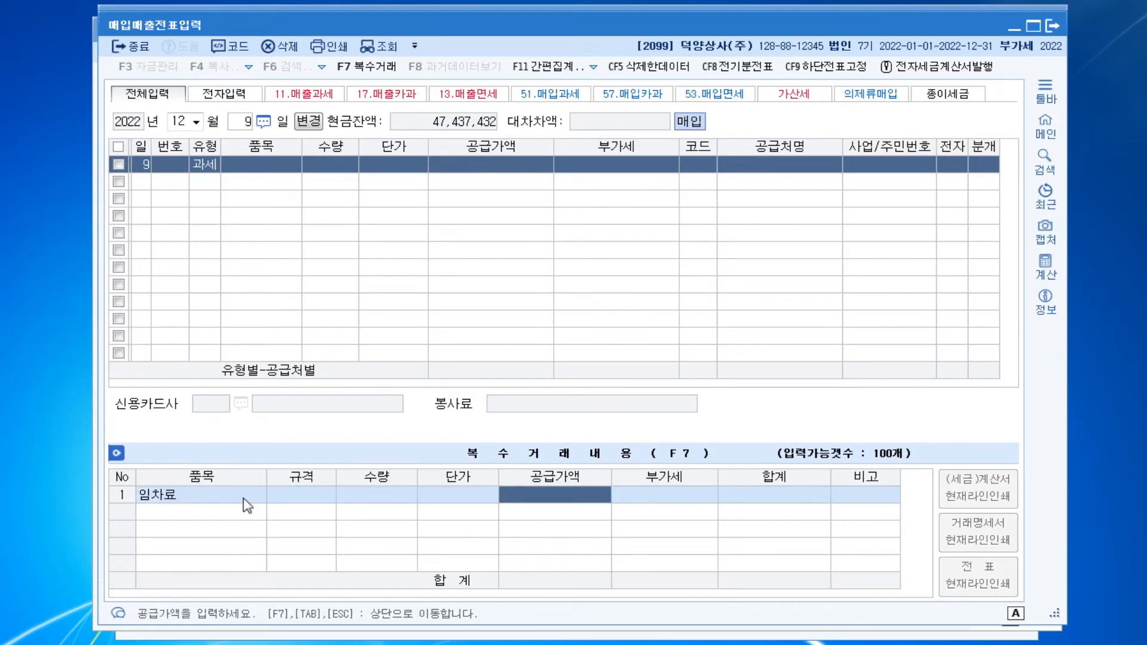
text(4000000)
key(Return)
key(Return)
key(Return)
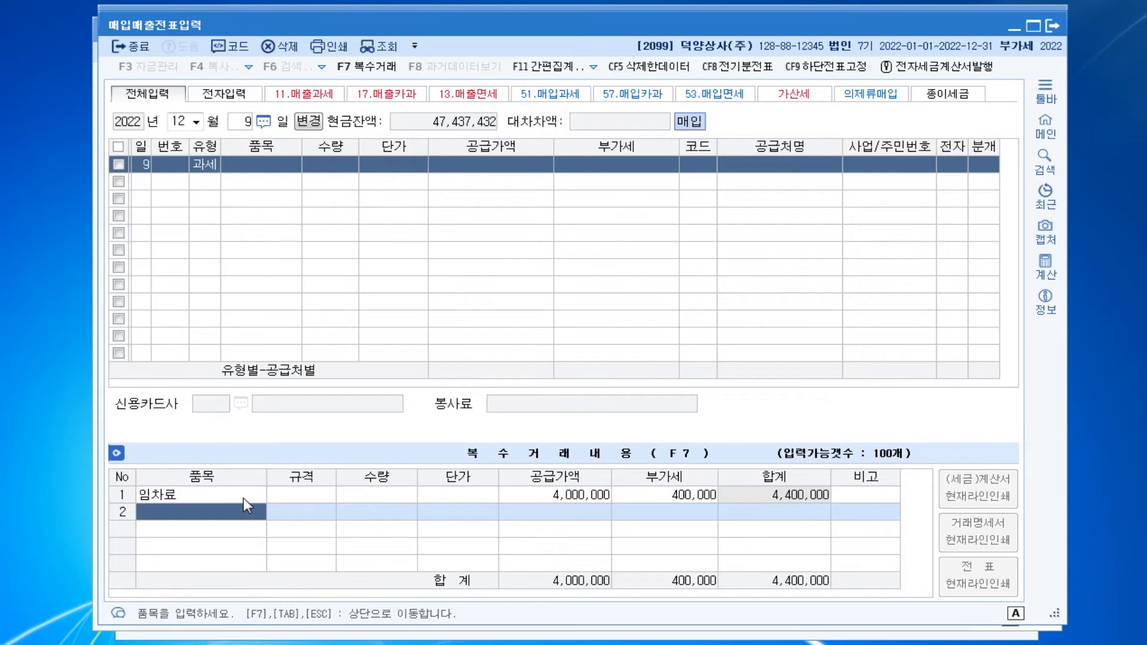
Add 전기요금 as the second item with a supply value of 700,000 and VAT of 70,000, and return to the voucher line
text(전기요금)
key(Return)
key(Return)
key(Return)
key(Return)
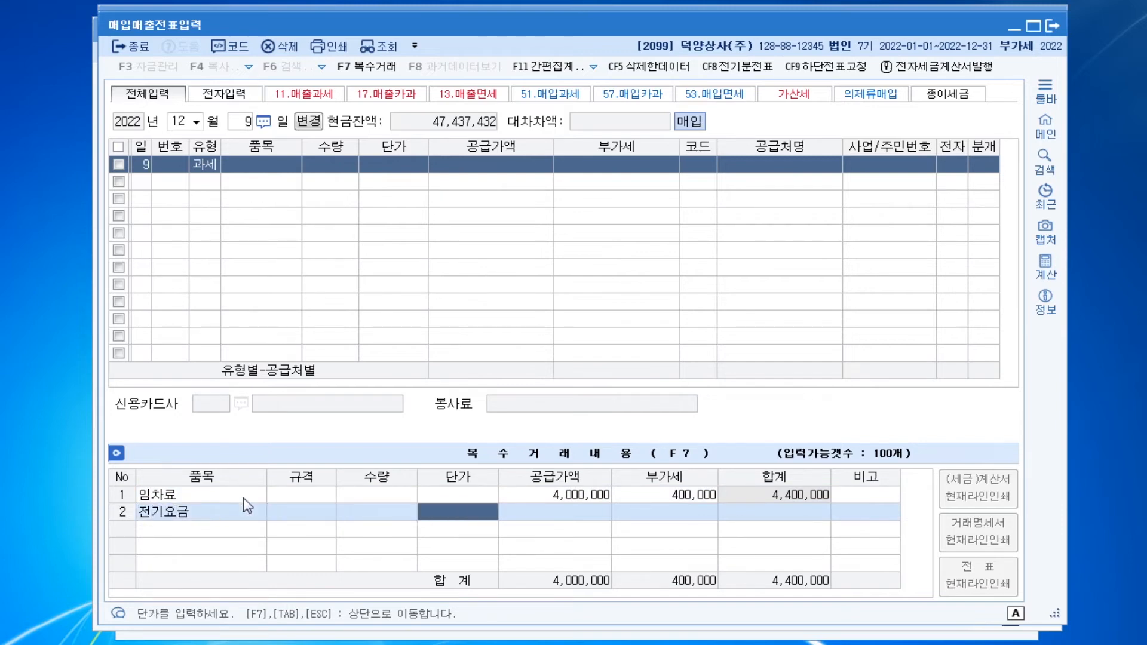
text(700000)
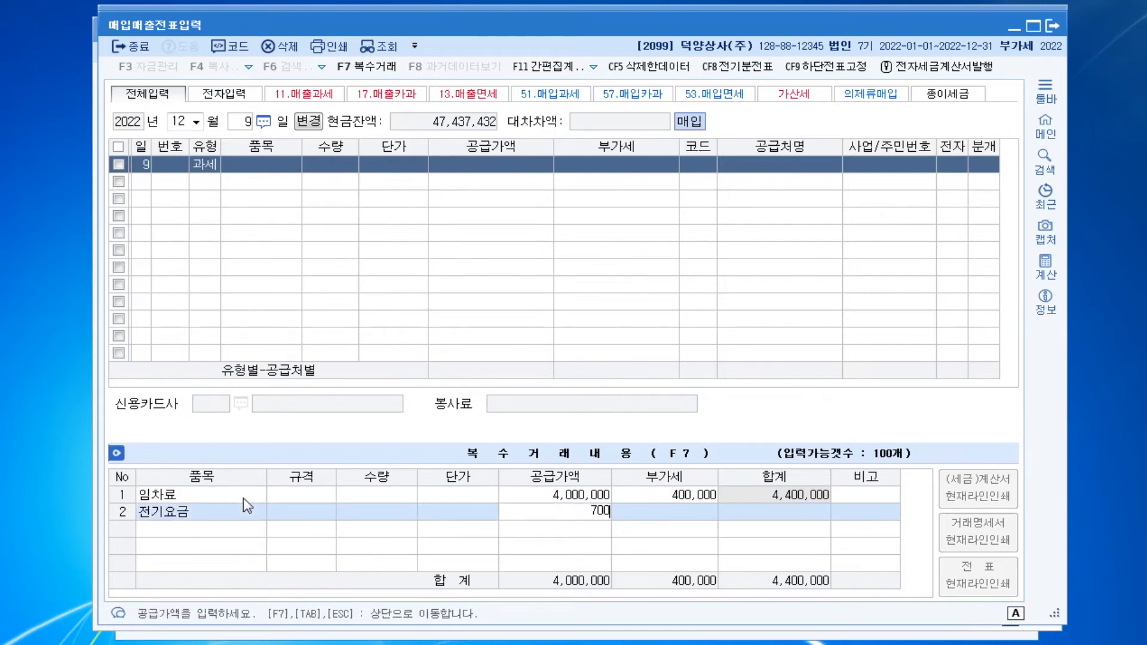
key(Return)
key(Return)
key(Return)
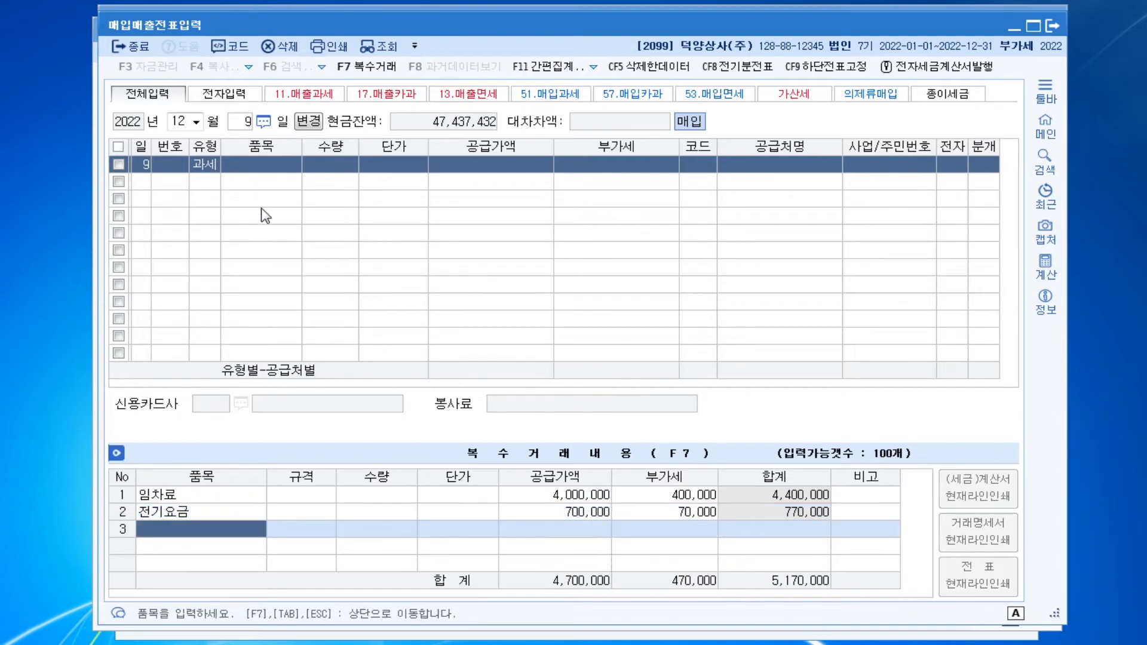
key(Escape)
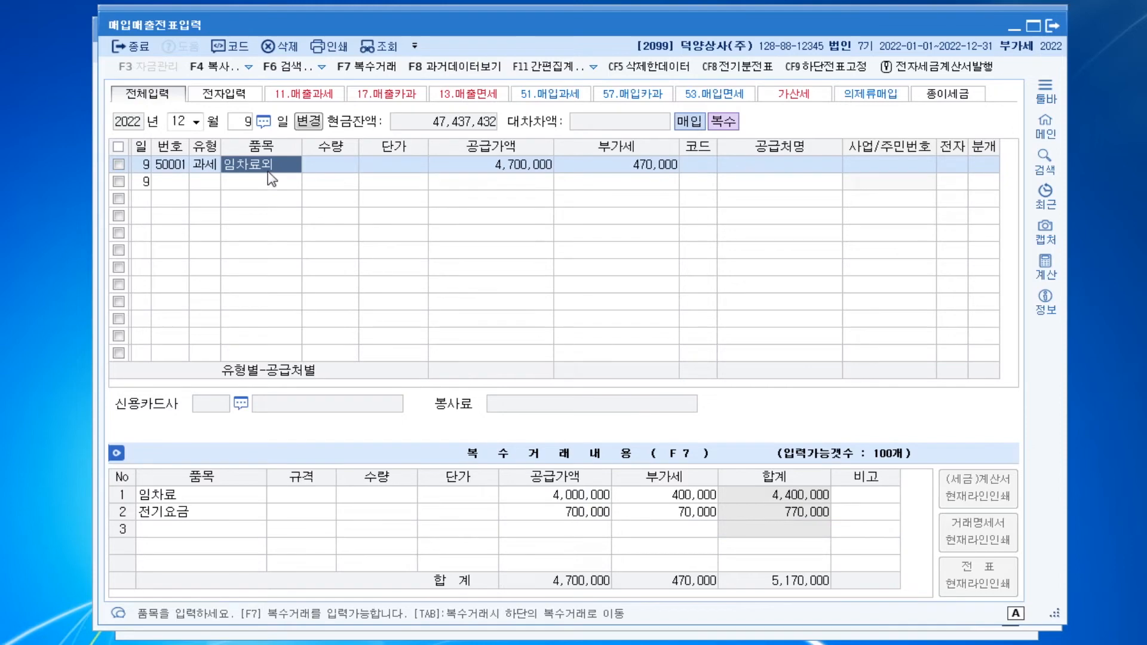
key(ctrl)
key(ctrl)
key(ctrl)
key(ctrl)
Keep the 임차료외 amounts on the December 9 purchase line and set its supplier to (주)동국개발
key(Return)
key(Return)
key(Return)
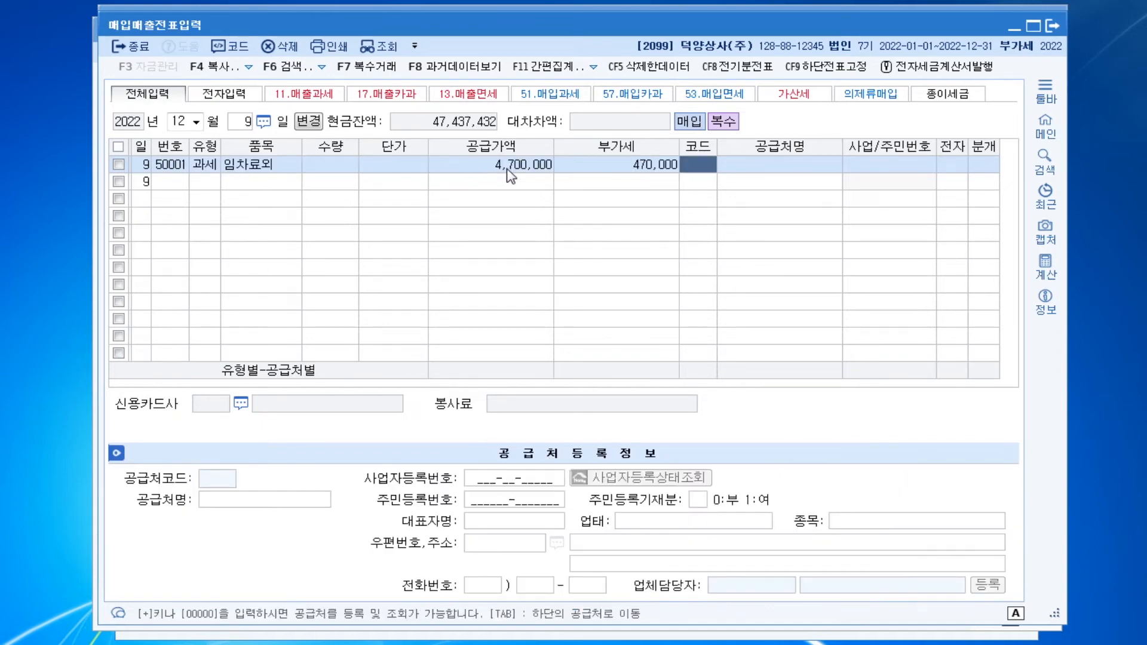
text(동국)
key(Return)
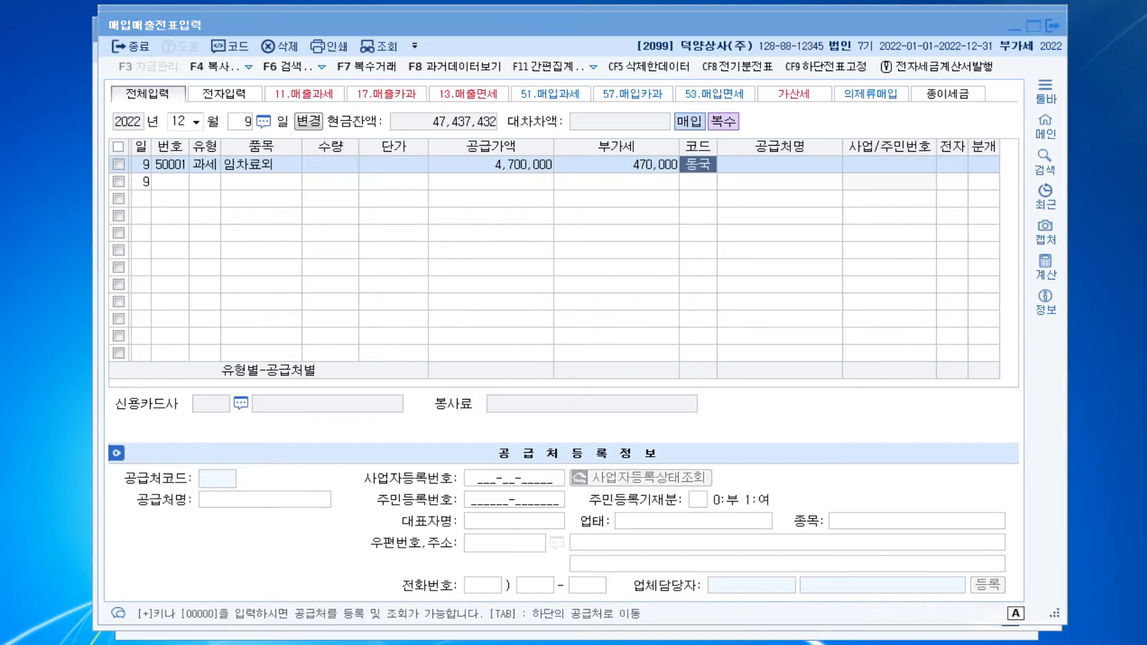
key(Return)
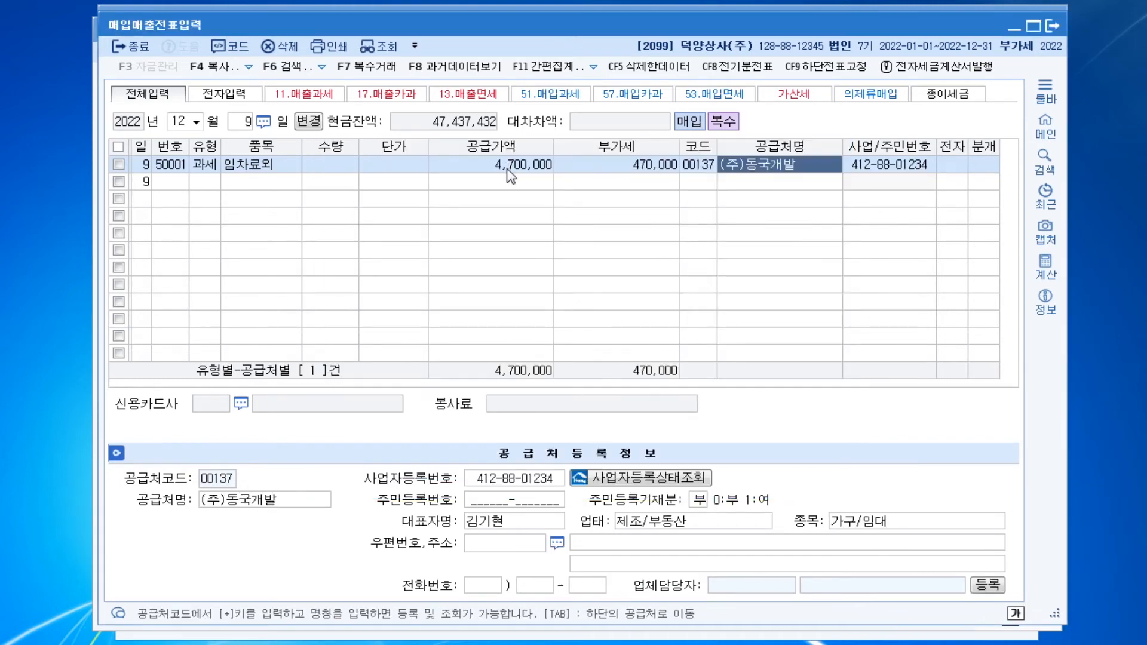
key(Return)
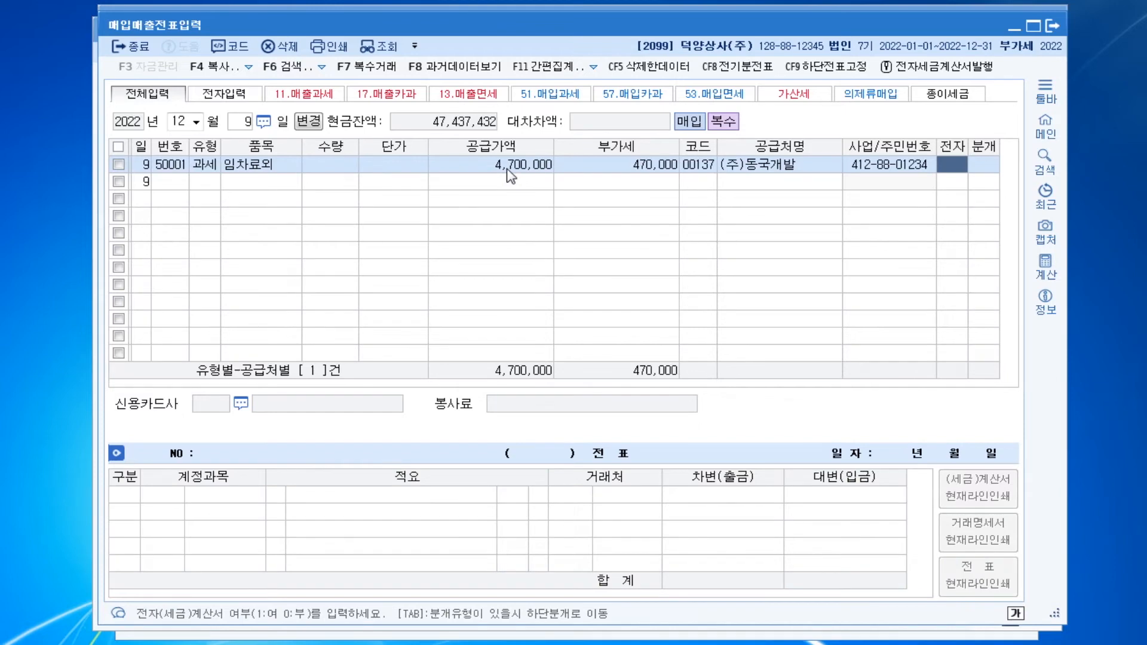
Mark the (주)동국개발 purchase as an electronic tax invoice (여) and set its entry type to 3 혼합
text(1)
key(Return)
text(3)
key(Return)
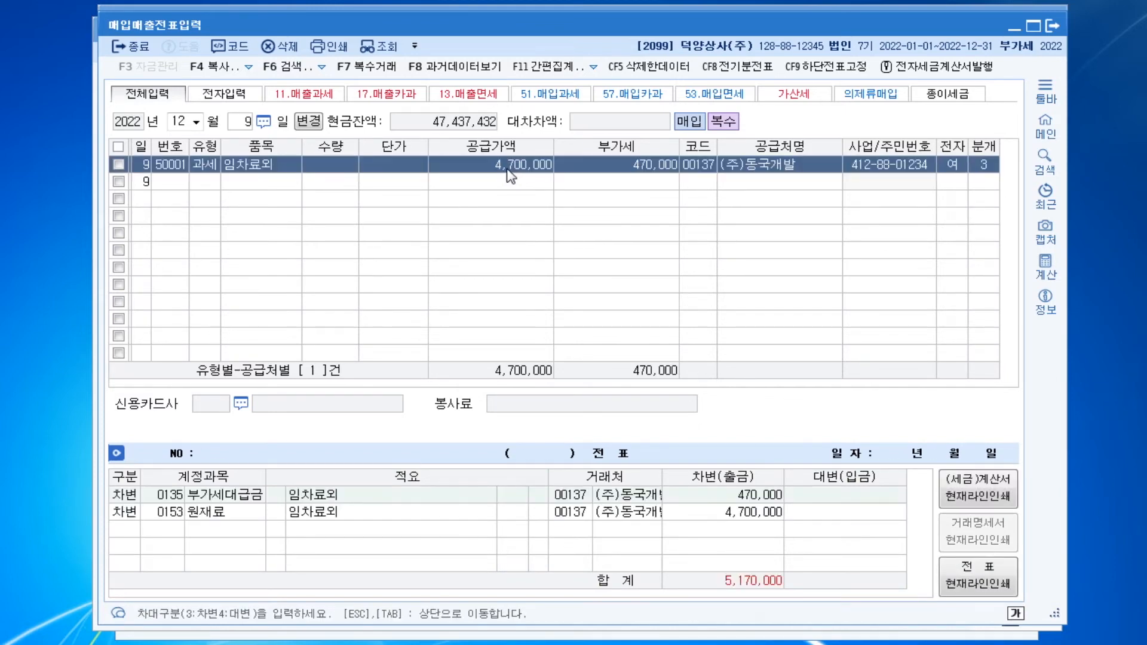
Change the 원재료 debit line's account to 0519 임차료 (제조원가) and set its amount to 4,000,000
key(Return)
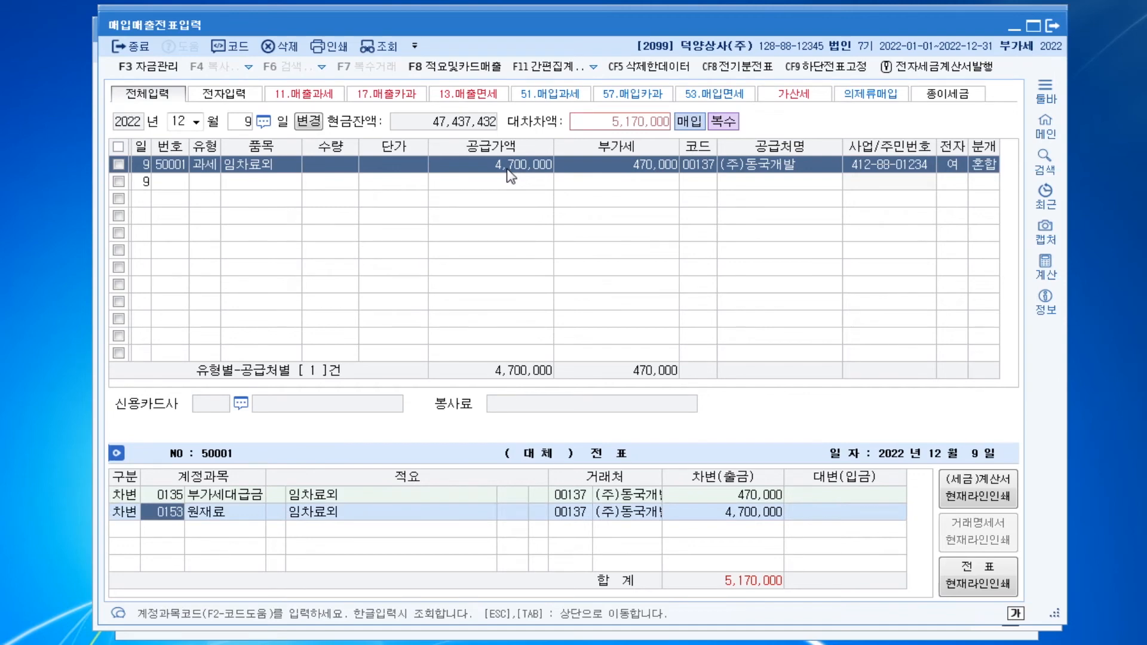
text(임차)
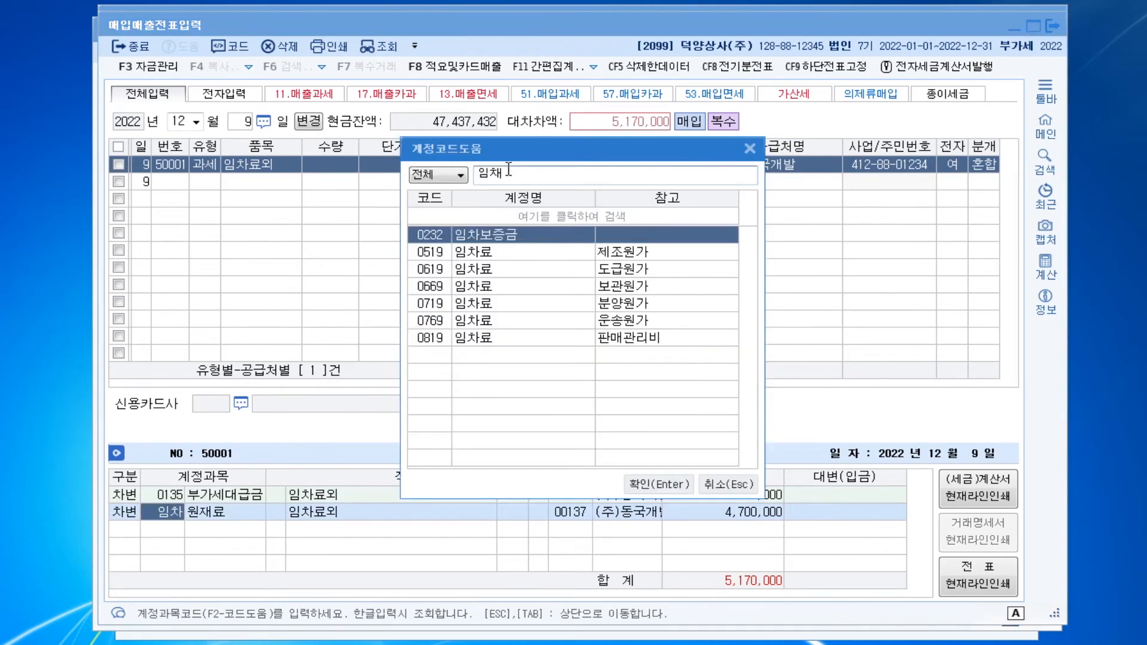
key(Down)
key(Return)
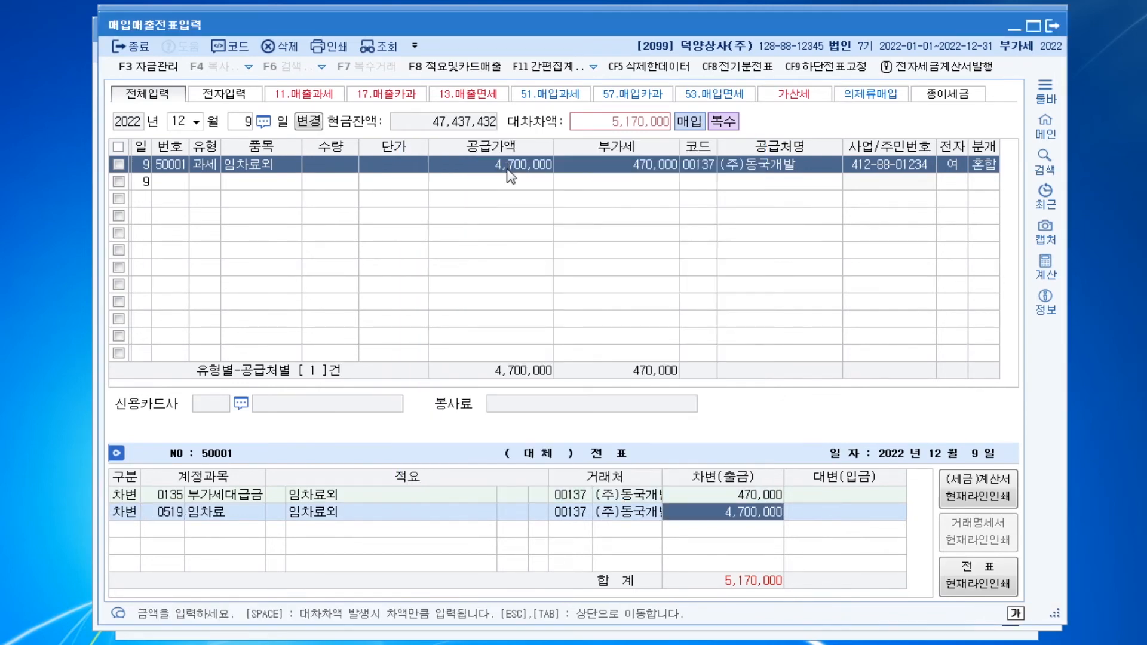
text(4000000)
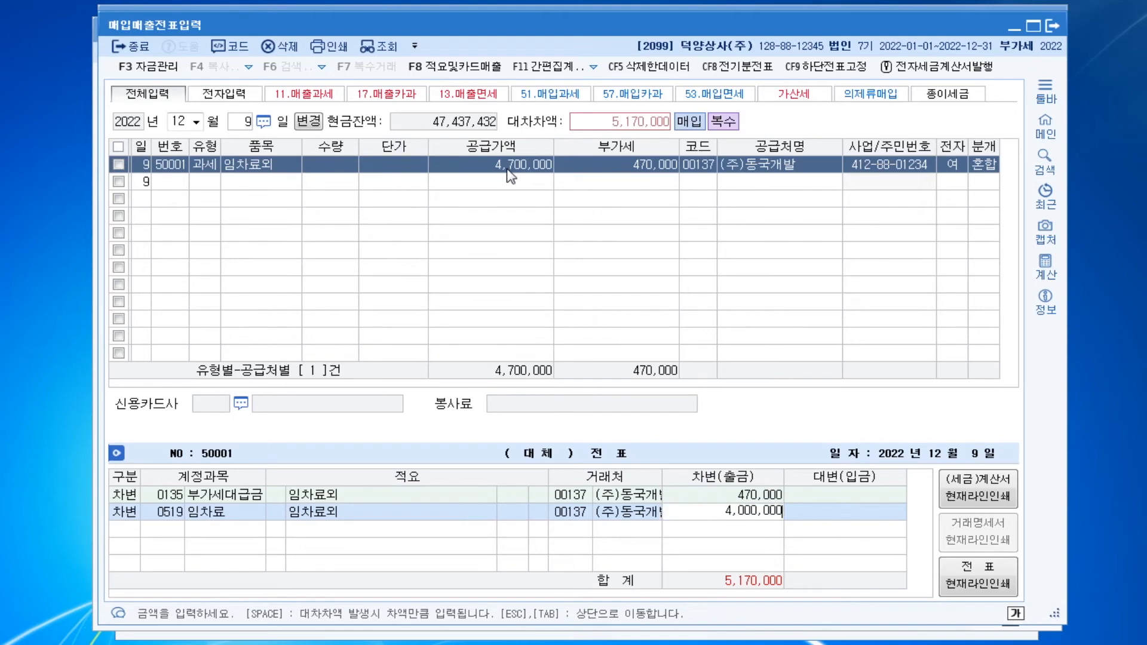
key(Return)
Add a debit line for 0516 전력비 (제조원가) with an amount of 700,000
text(3)
key(Return)
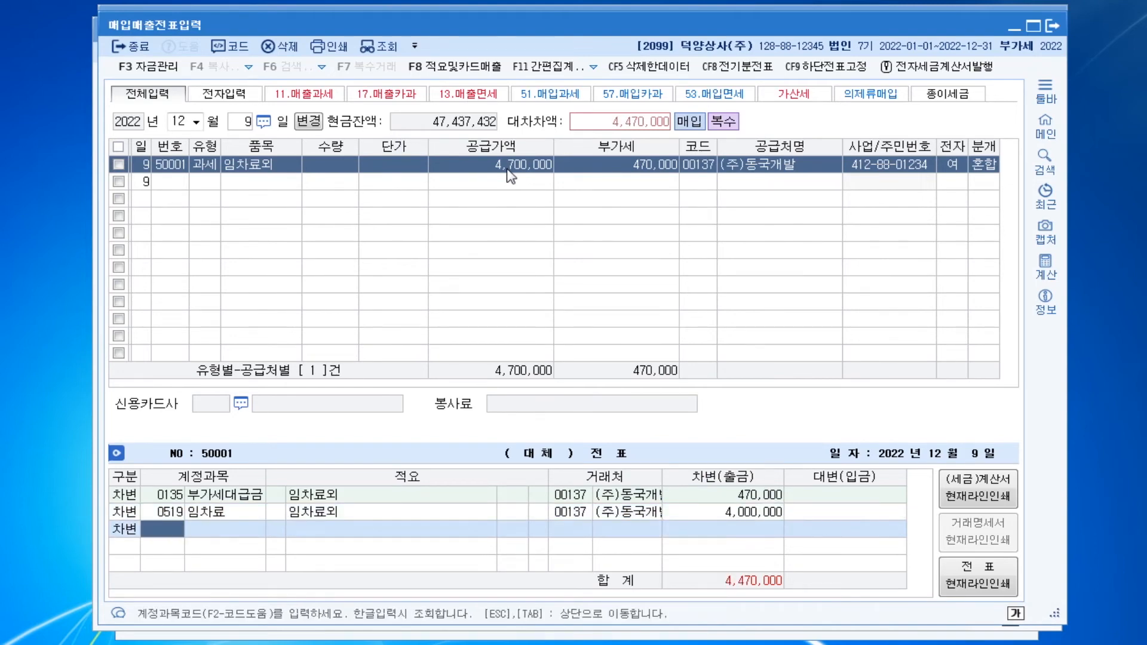
text(전력)
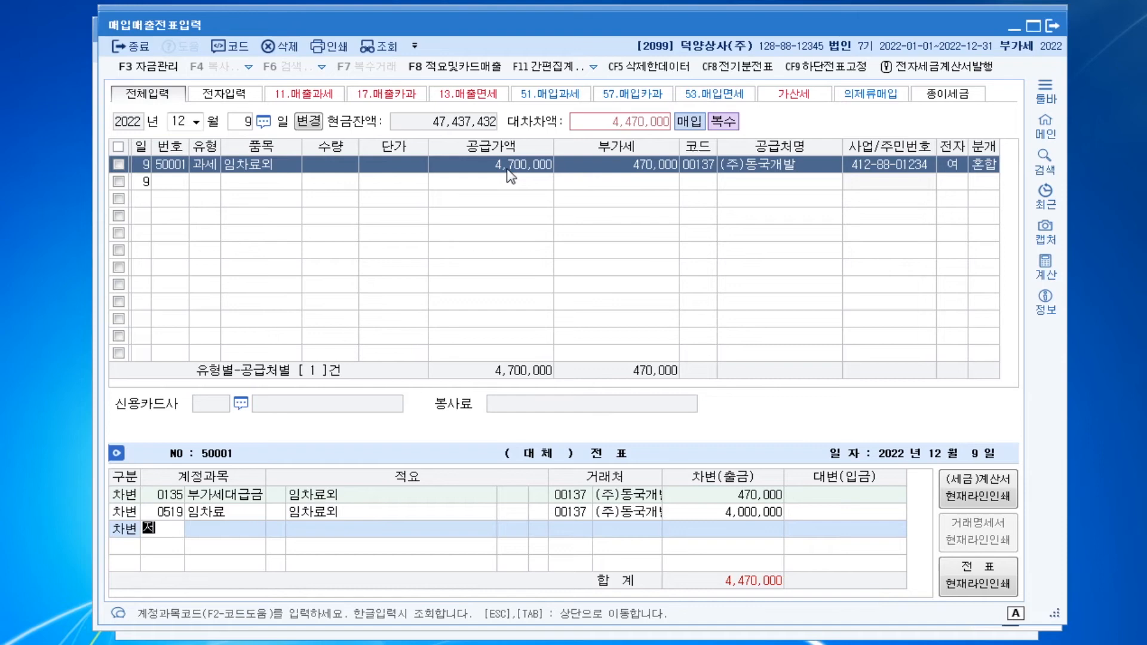
key(Return)
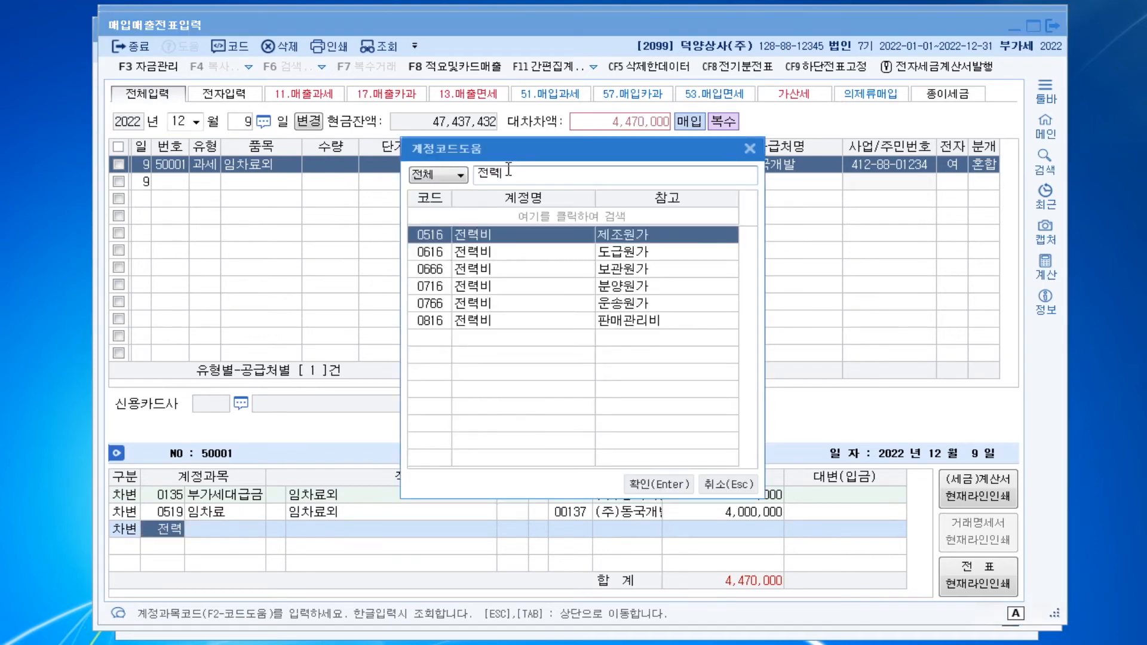
key(Return)
text(7000000)
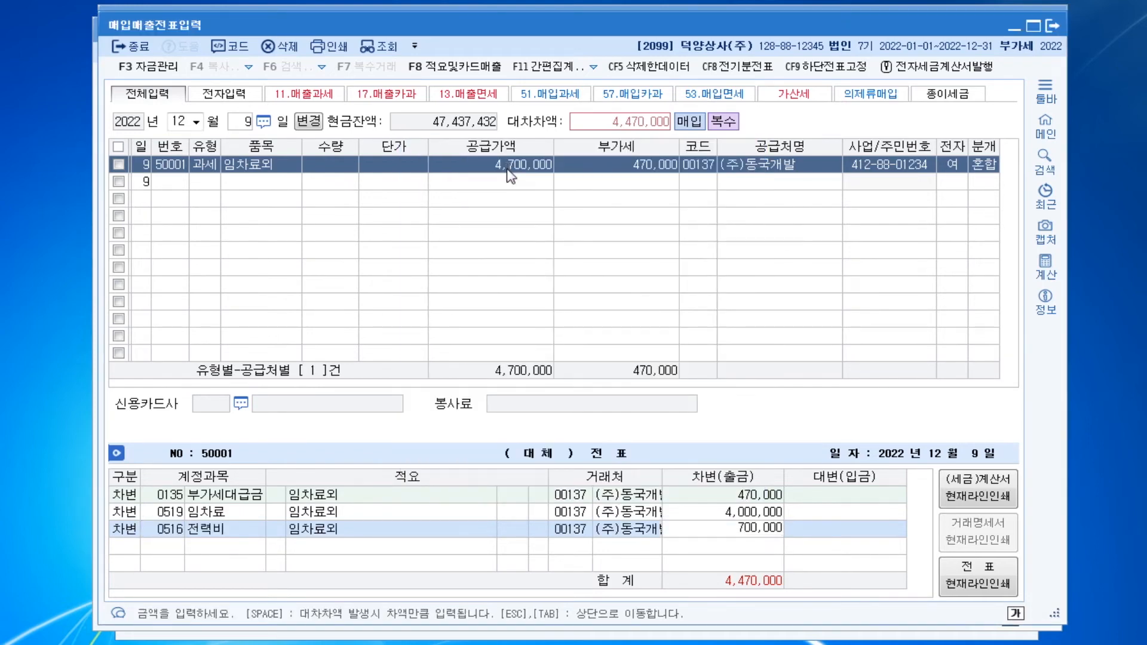
key(Return)
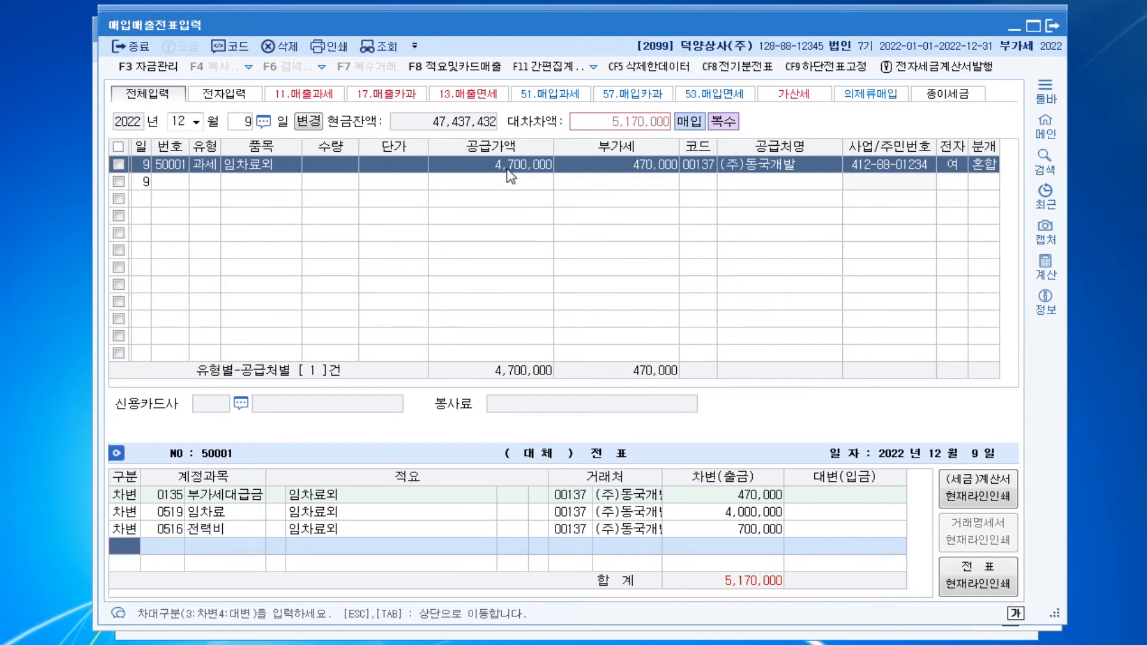
Credit 0102 당좌예금 for 5,170,000 and complete the 임차료외 purchase's journal entry
text(4)
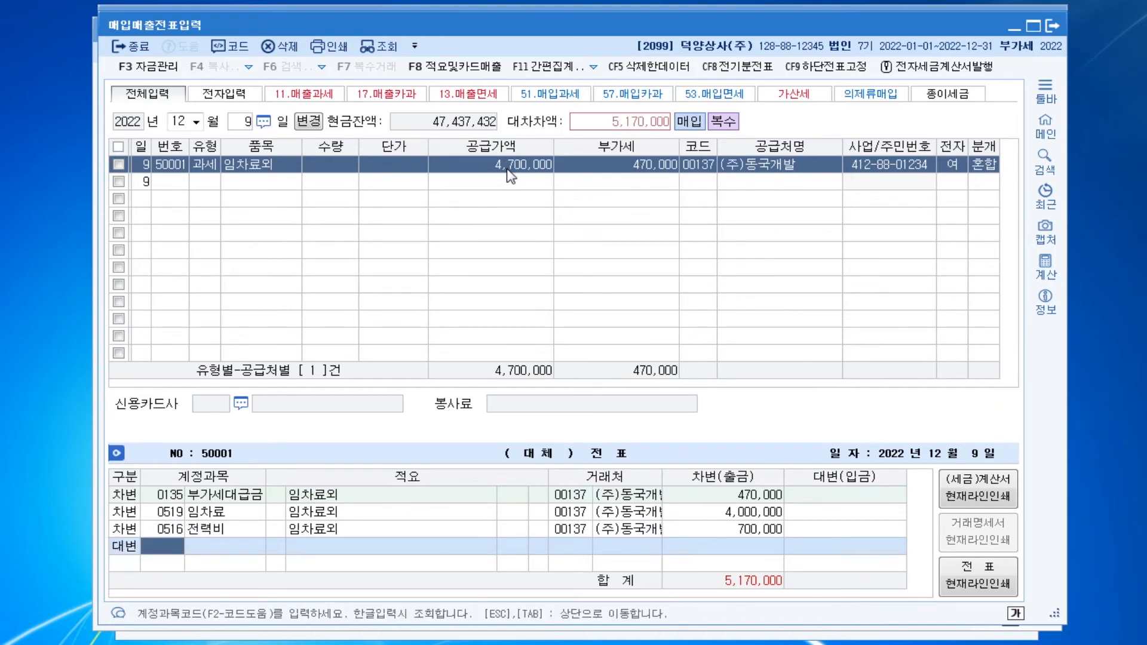
text(102)
key(Return)
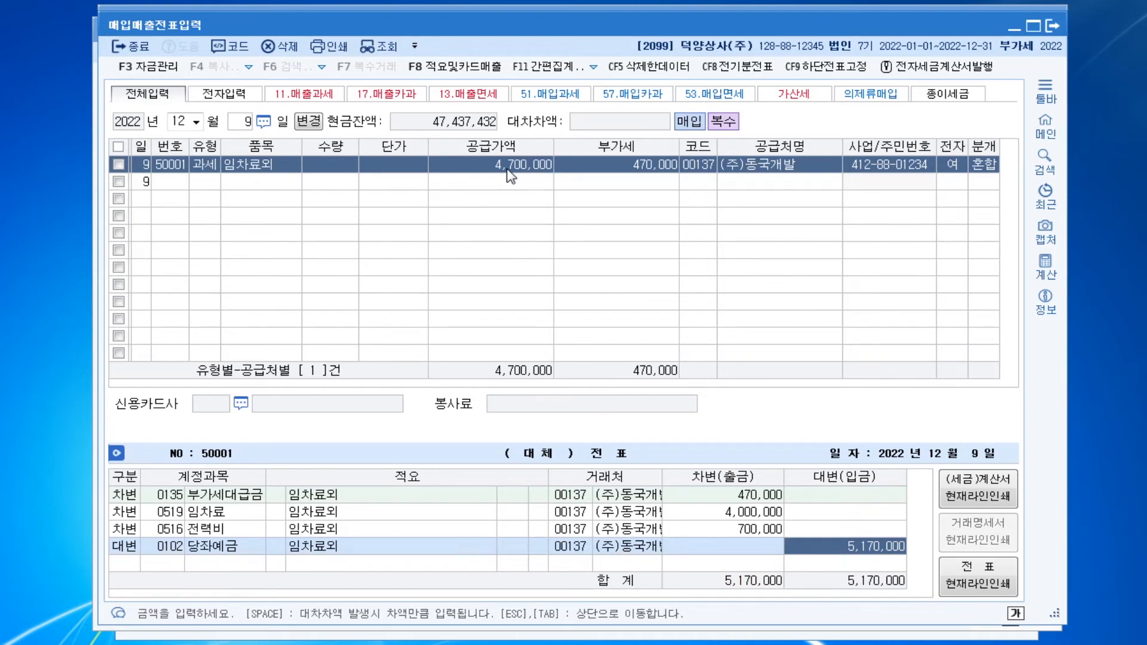
key(Return)
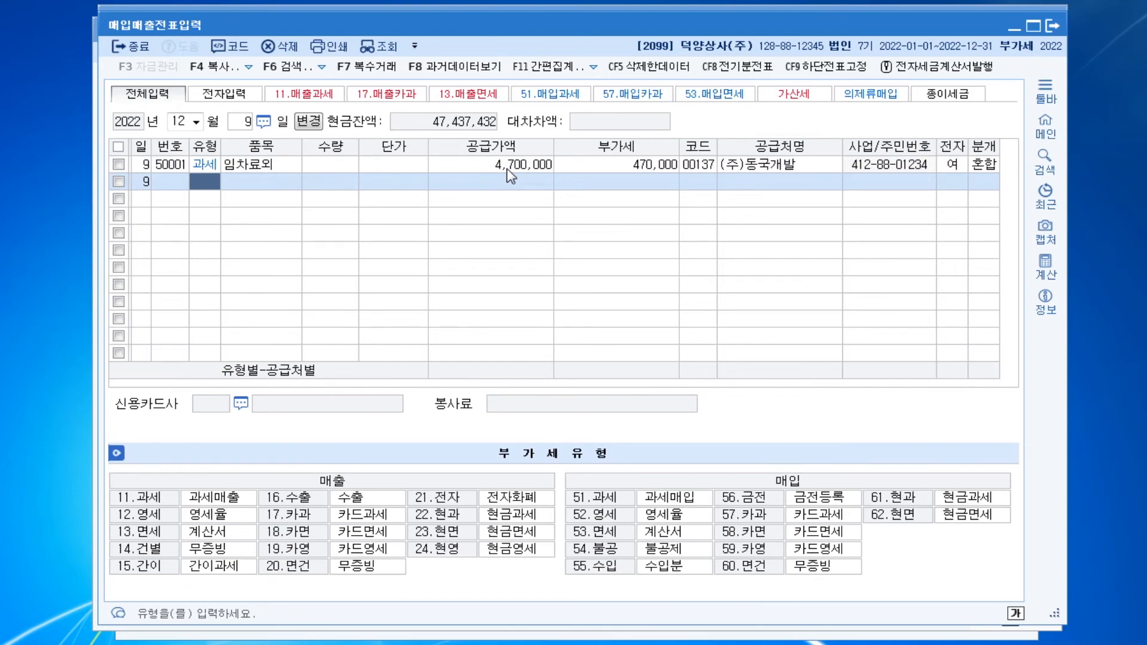
Change the voucher date to December 30, 2022 and start a purchase line of type 52 영세
key(Escape)
text(30)
key(Return)
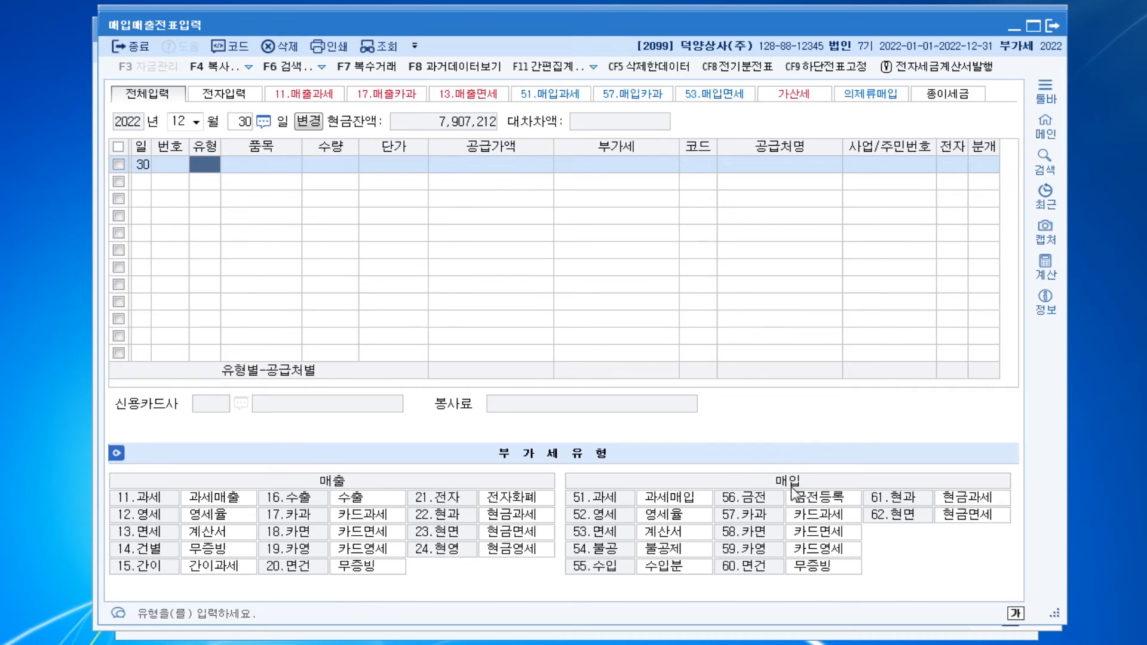
click(591, 516)
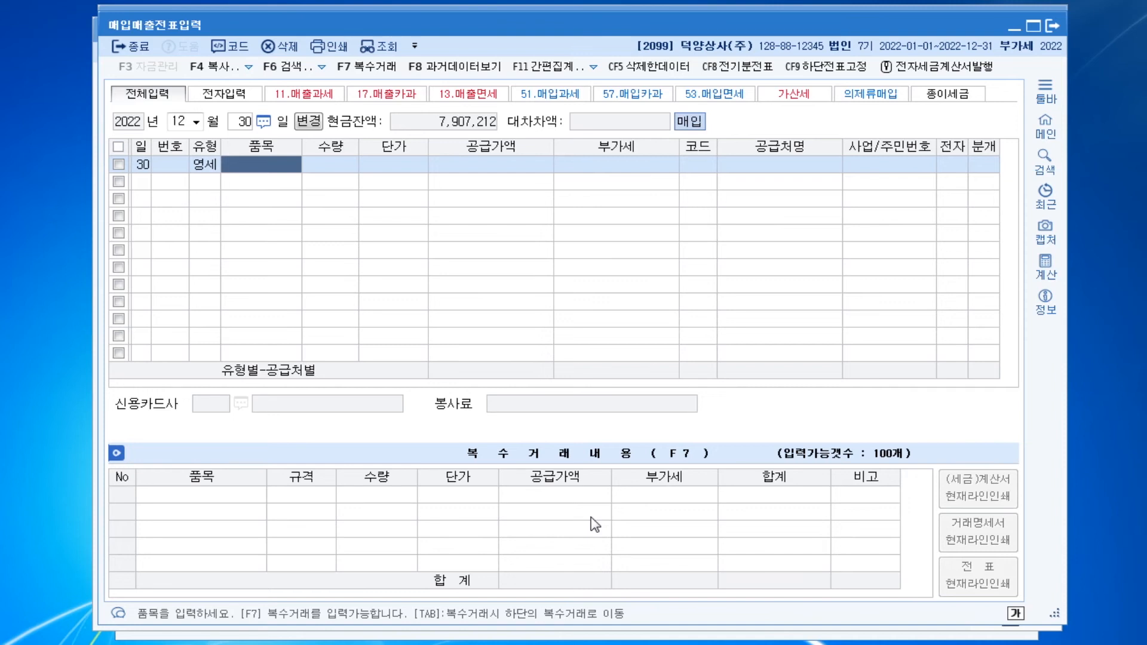
Enter 원재료 as the item of the December 30 purchase with a supply value of 50,000,000
text(원재료)
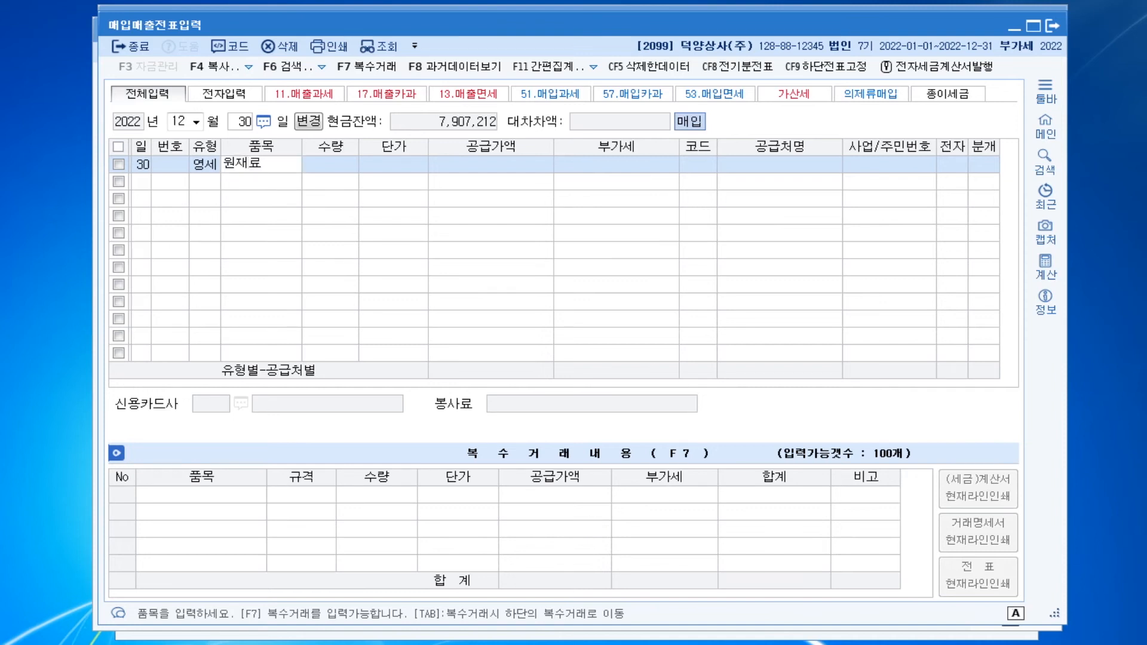
key(Return)
text(50000000)
key(Return)
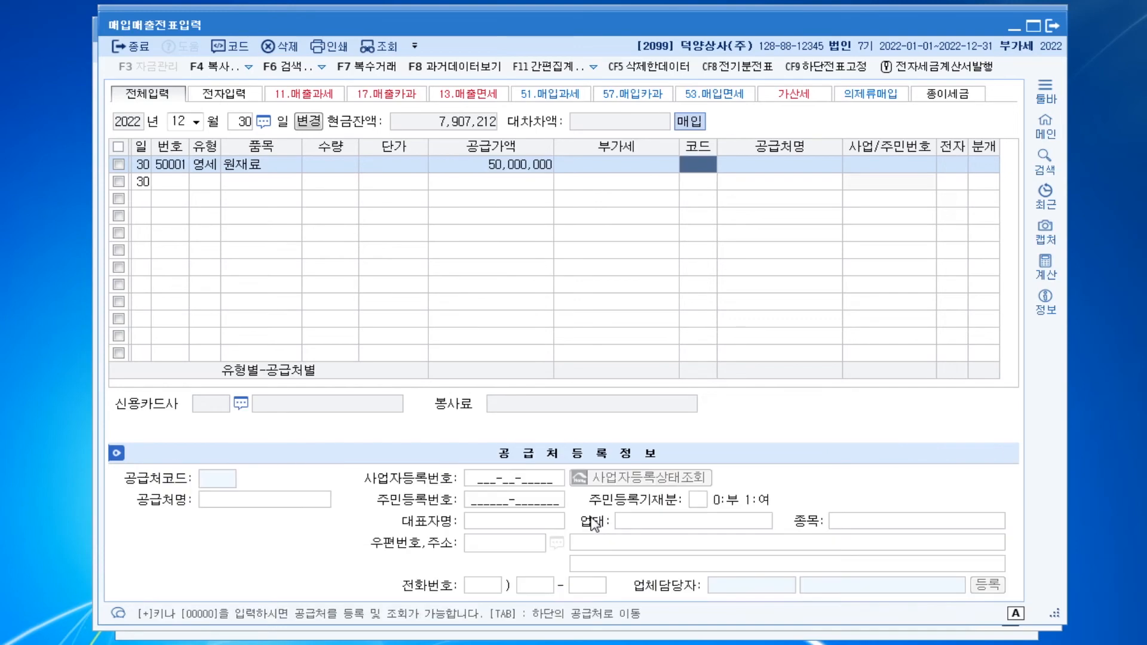
Look up suppliers starting with 한 and set the 원재료 purchase's supplier to (주)한울
text(한)
key(Return)
key(Down)
key(Down)
key(Down)
key(Return)
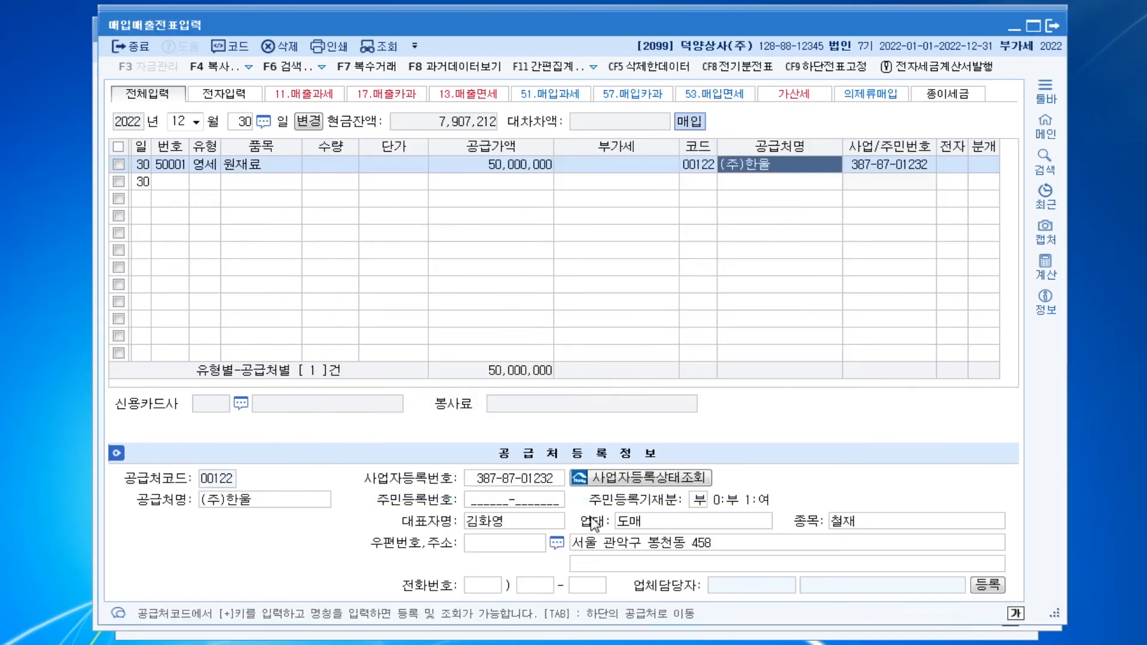
key(Return)
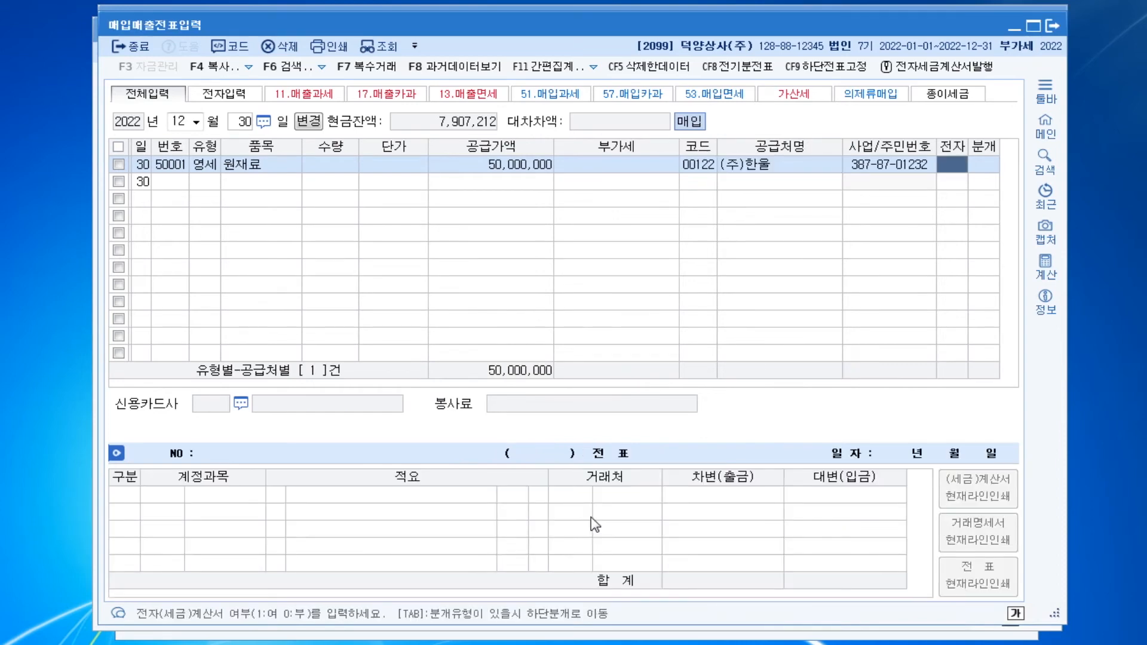
Mark the (주)한울 purchase as electronic (여) with entry type 3 혼합, keeping the 원재료 debit line of 50,000,000
text(1)
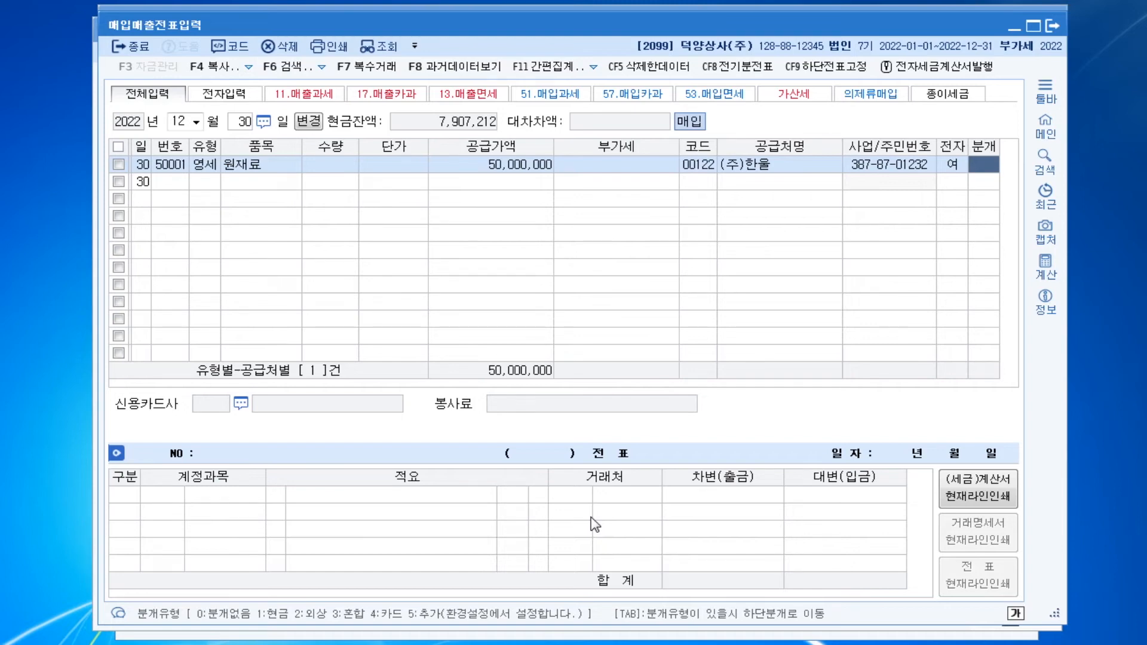
text(3)
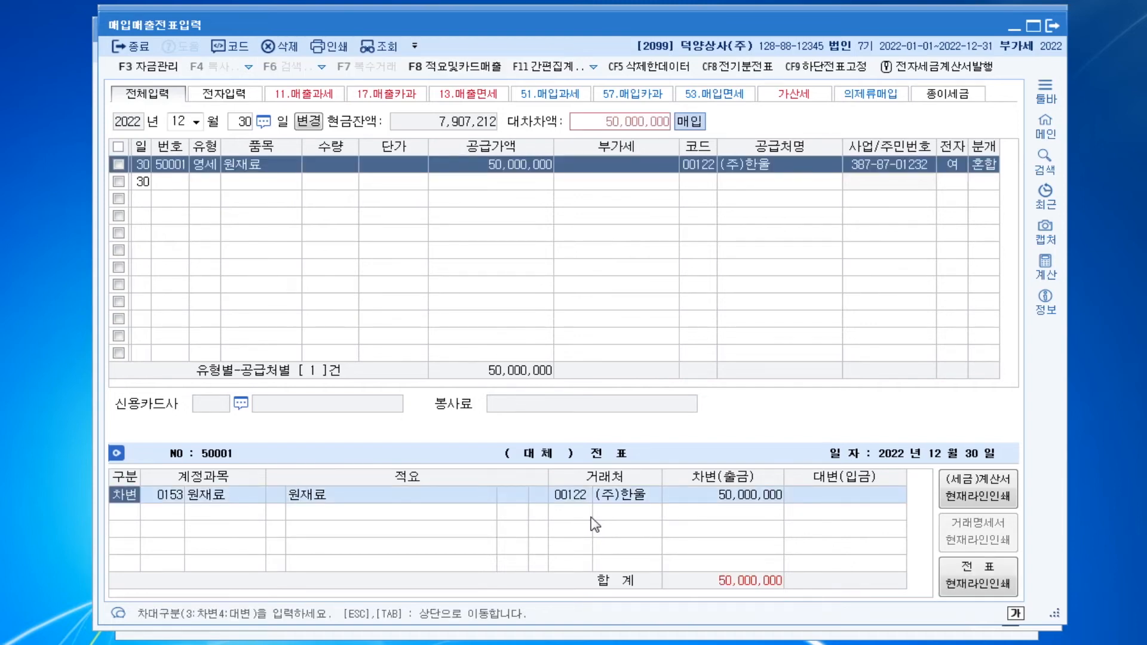
key(Return)
key(Return)
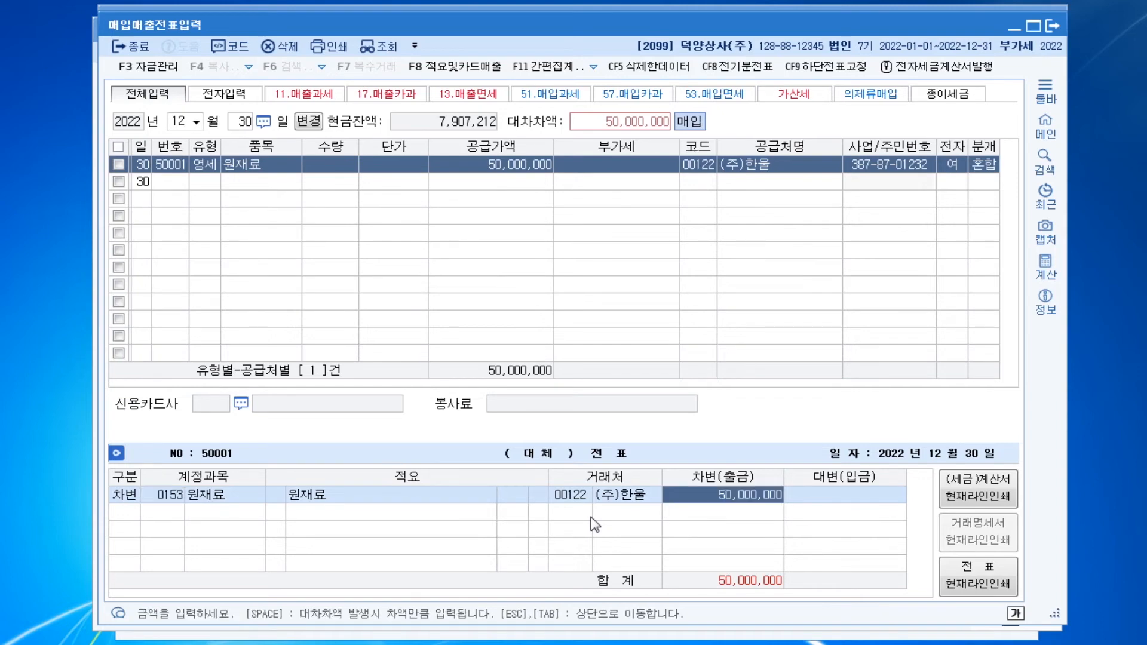
Add a credit line for 0110 받을어음 with an amount of 25,000,000
key(Return)
key(4)
key(Return)
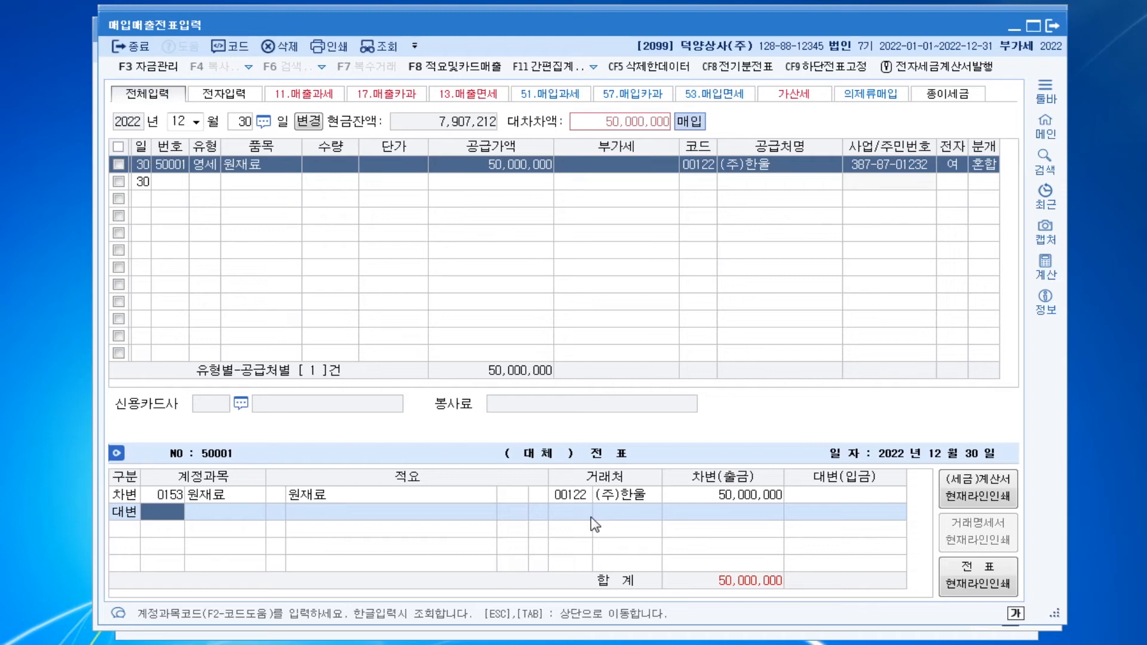
text(110)
key(Return)
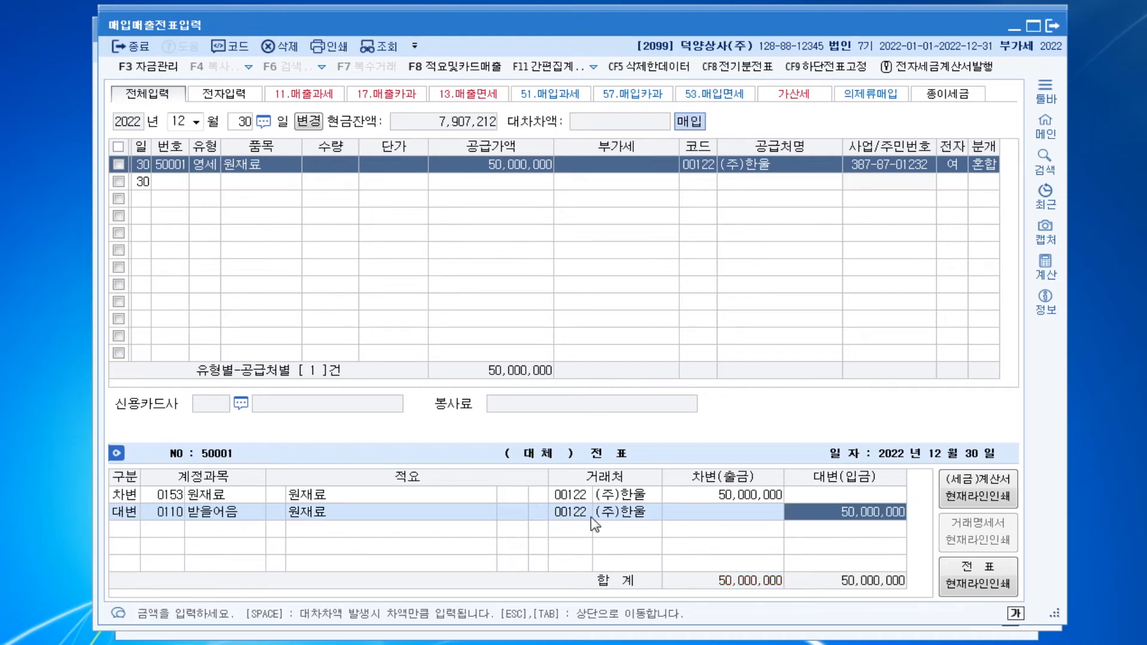
text(25000000)
key(Return)
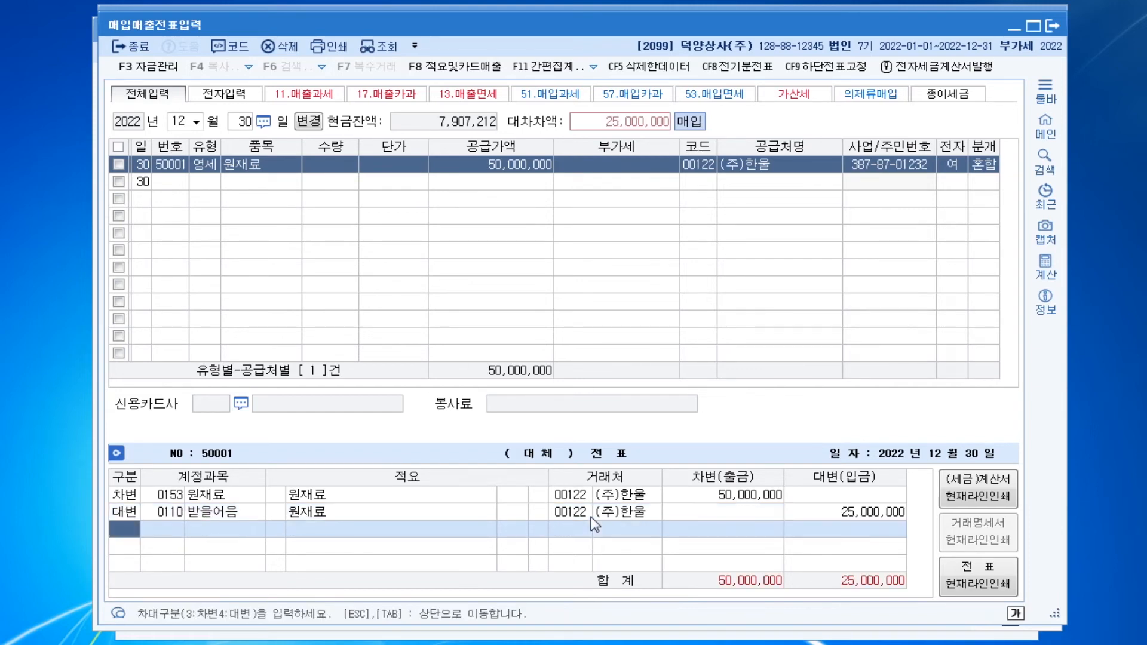
Add a credit line for 0252 지급어음 with the remaining 25,000,000
text(4252)
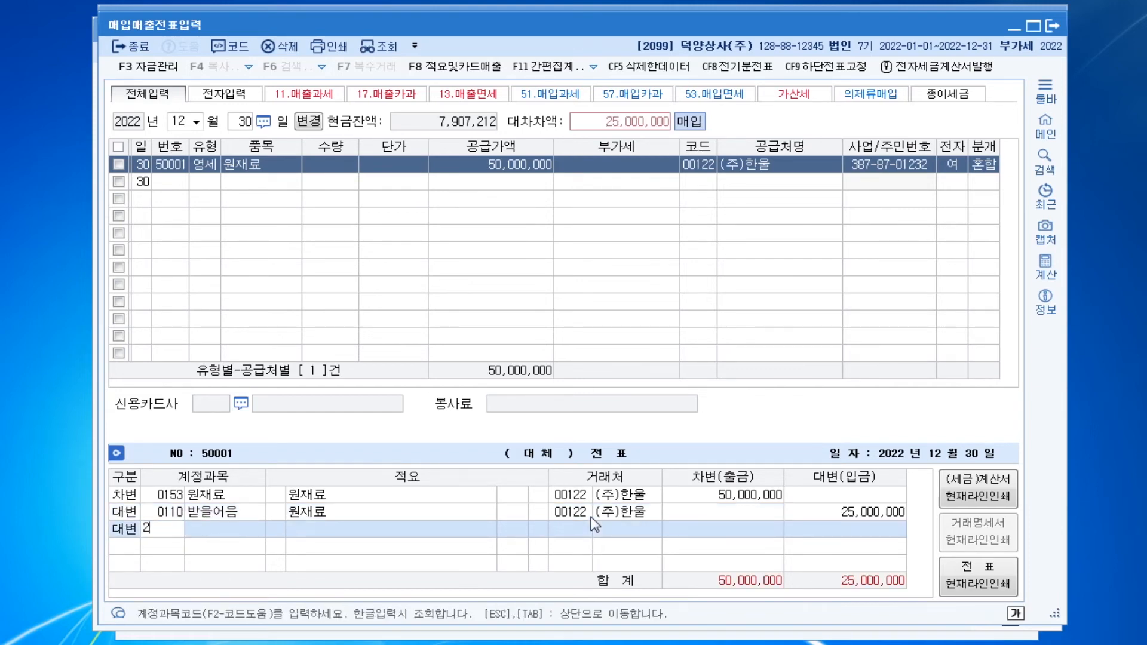
key(Return)
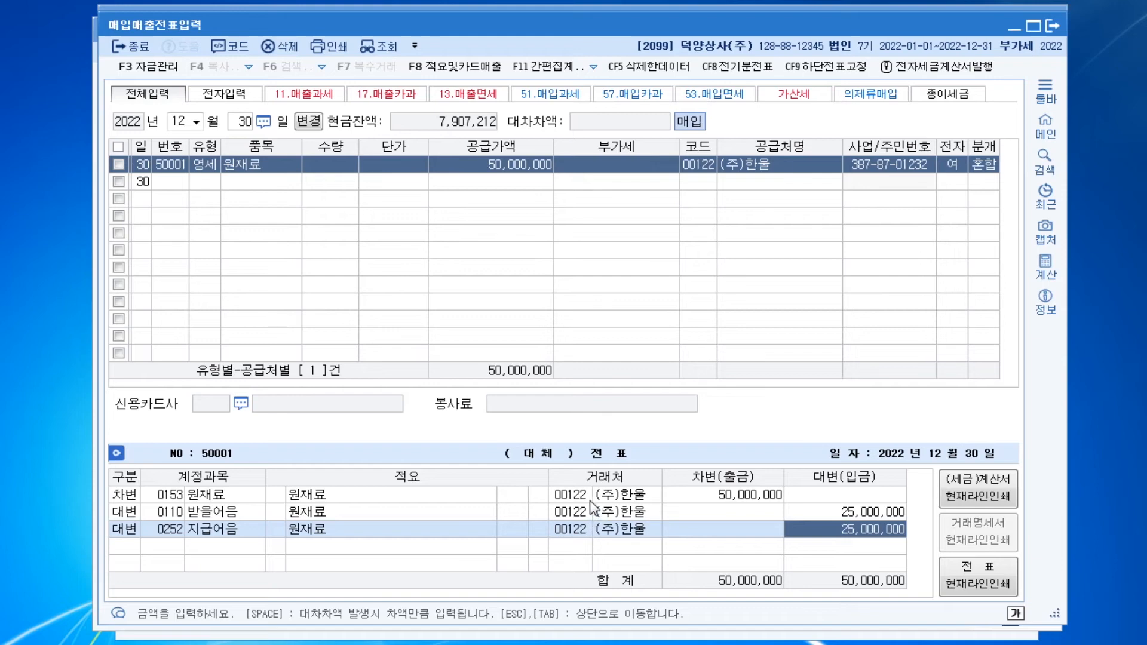
Select the trading partner code on the 받을어음 credit line and complete the 원재료 purchase's journal entry
click(580, 514)
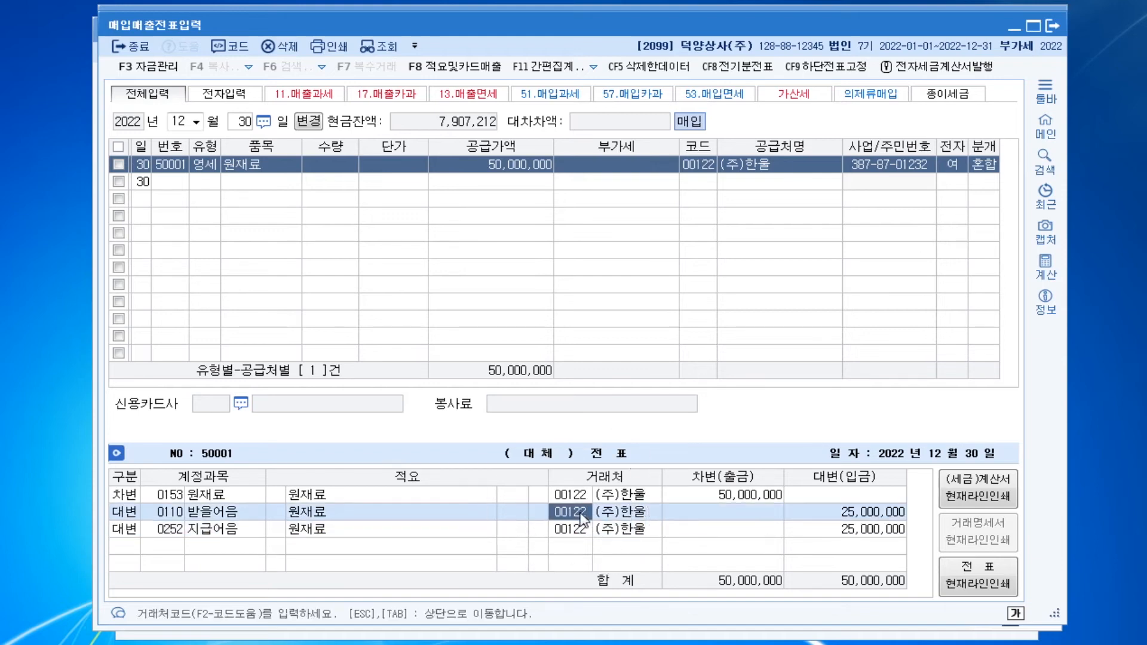
click(581, 514)
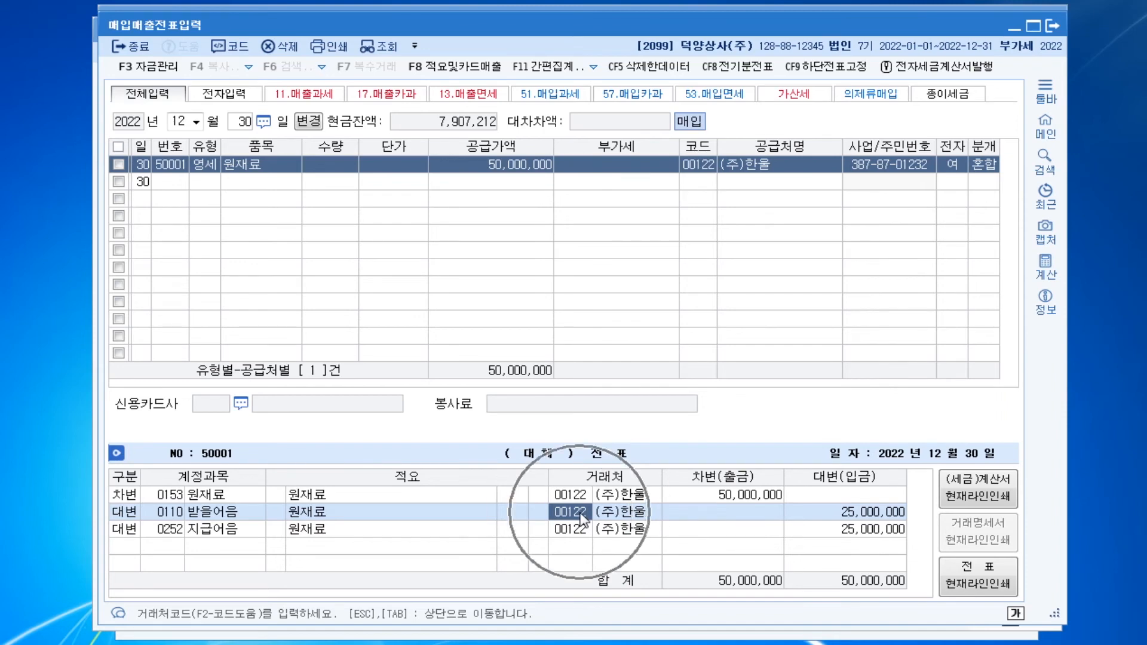
click(580, 514)
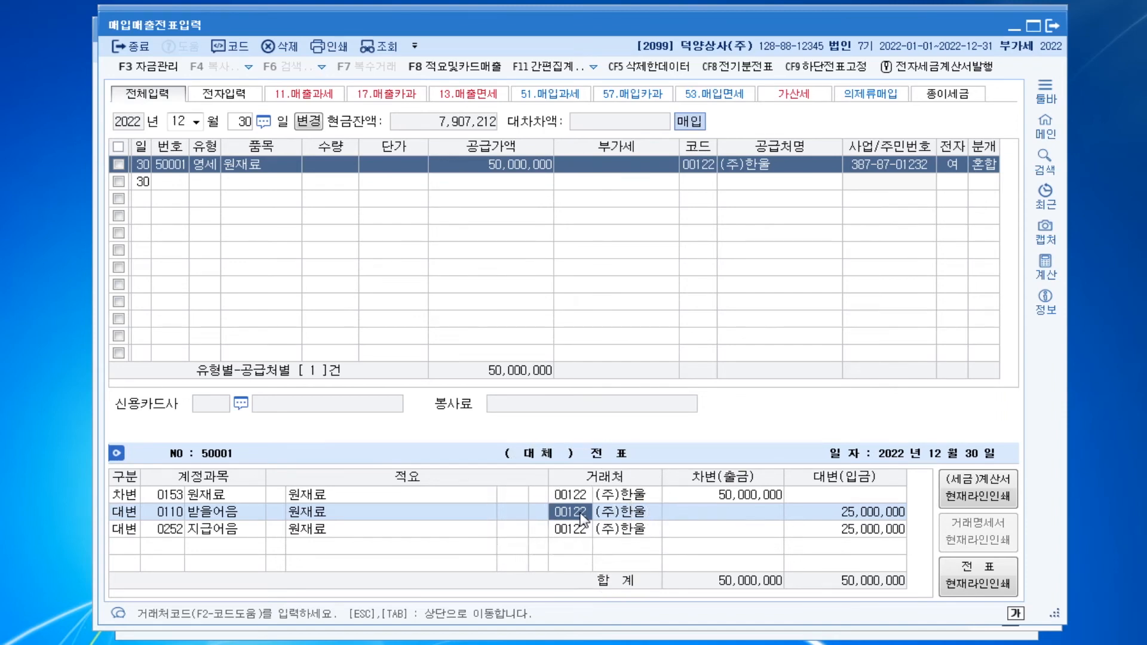
key(Down)
key(Return)
key(Return)
key(Return)
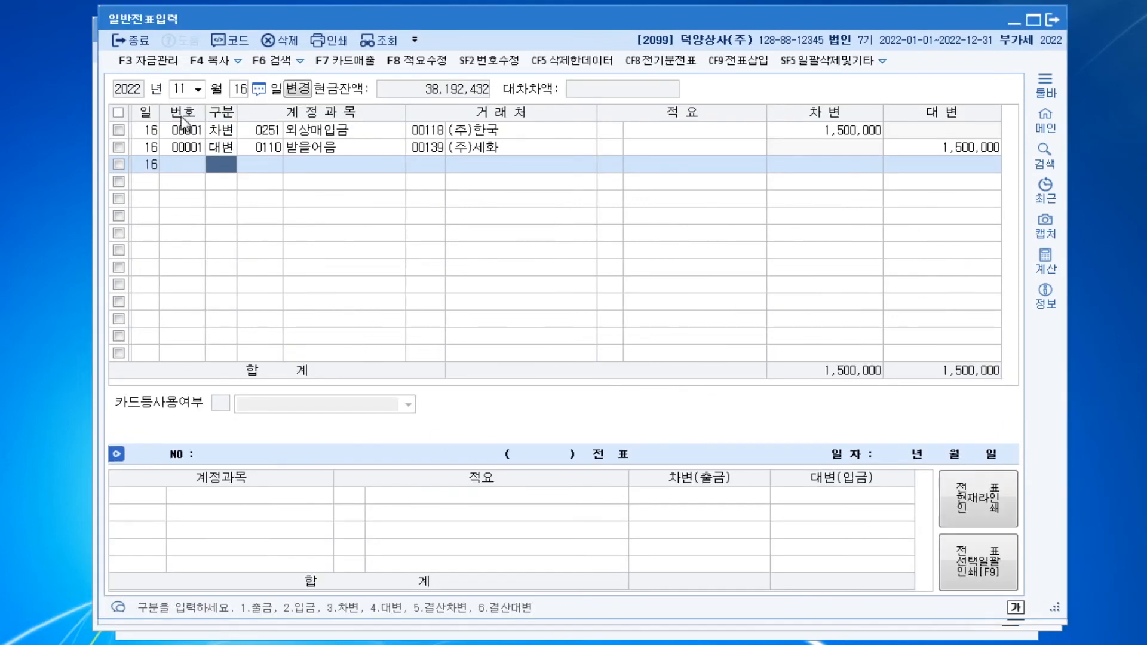
Change the debit account of the 25 July 결혼축의금 지급 general voucher to 0511 복리후생비
click(185, 90)
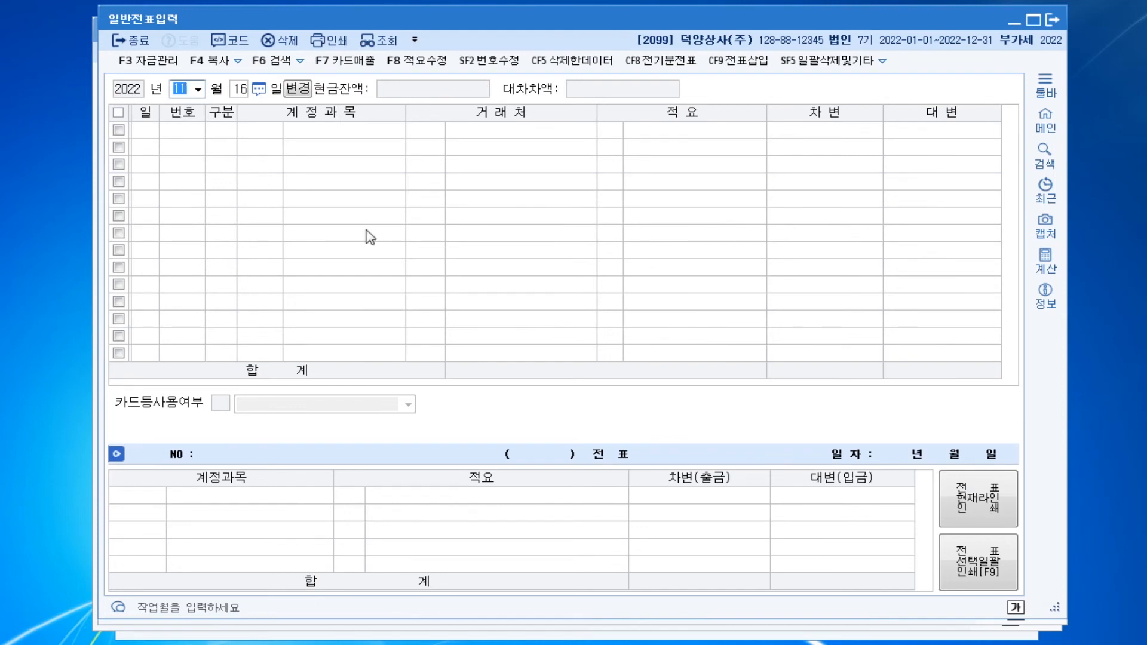
text(07)
key(Return)
text(25)
key(Return)
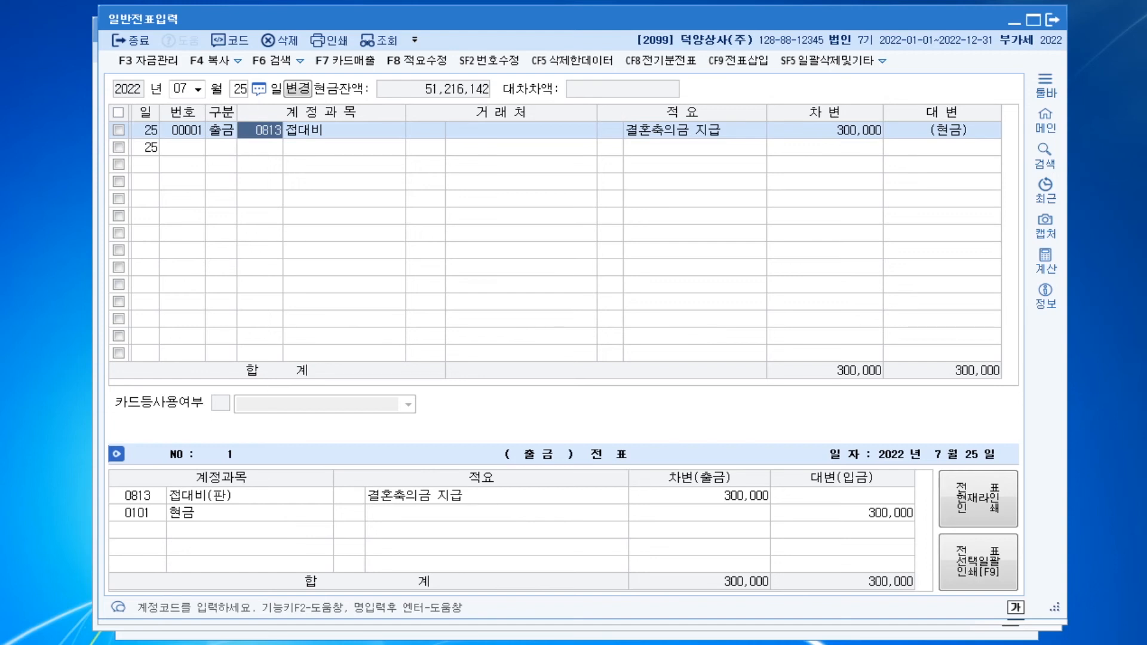
text(0511)
key(Return)
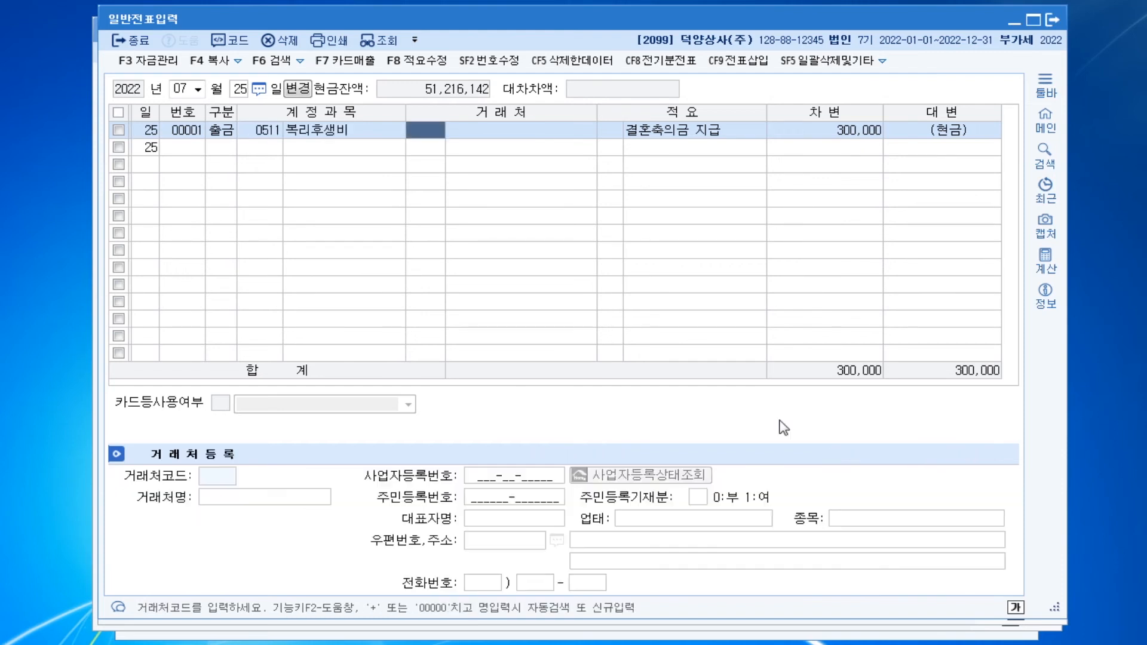
key(Return)
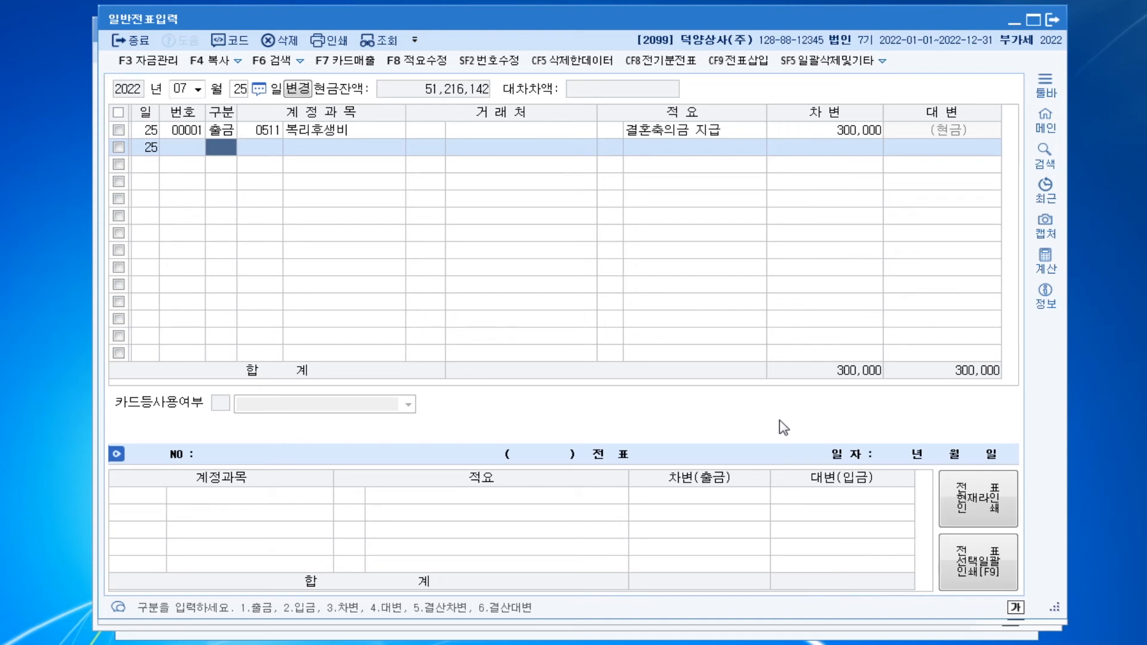
Delete both lines of the 2 November general voucher recording the 원재료 purchase from 중앙전자
key(Escape)
key(Escape)
text(112)
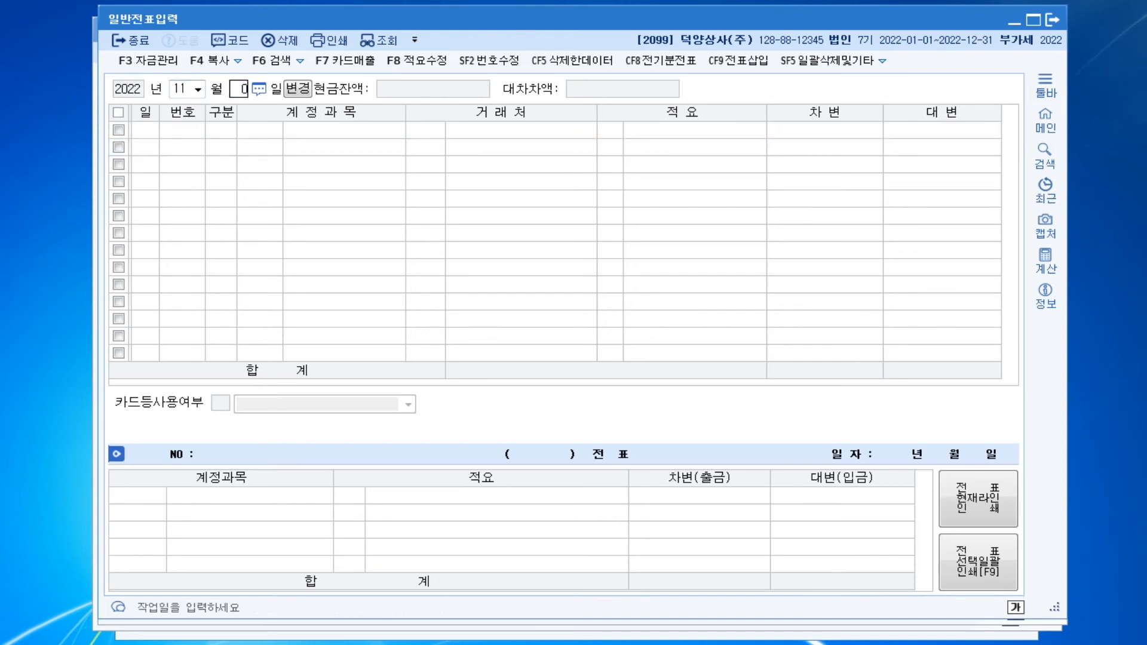
key(Return)
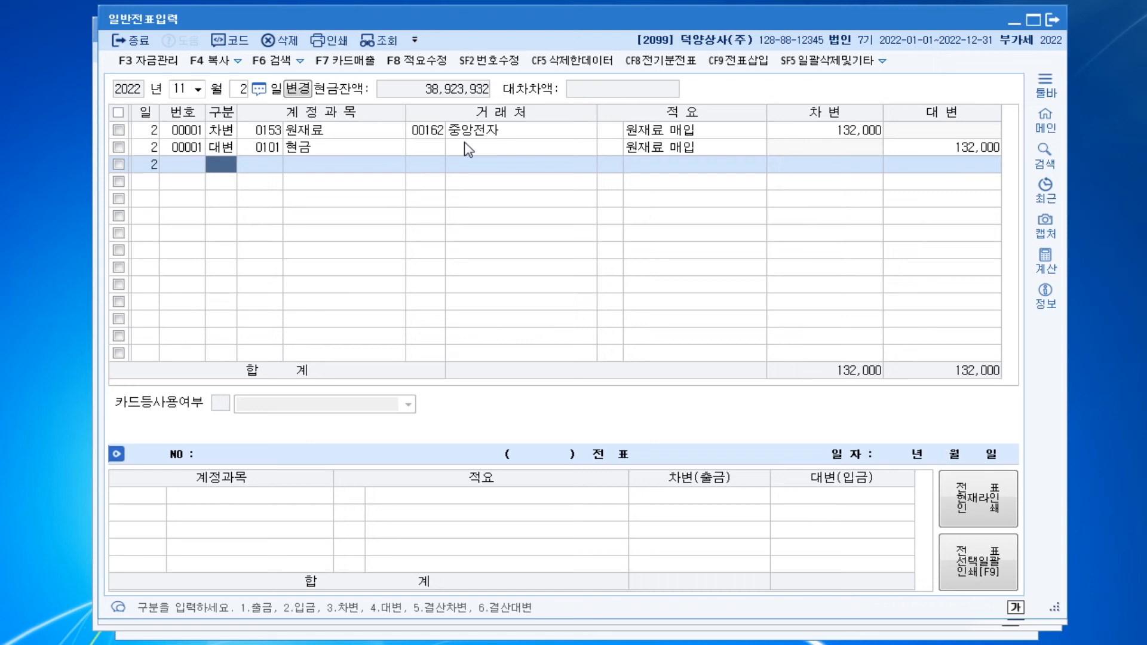
click(828, 131)
key(ctrl)
key(ctrl)
key(ctrl)
click(119, 129)
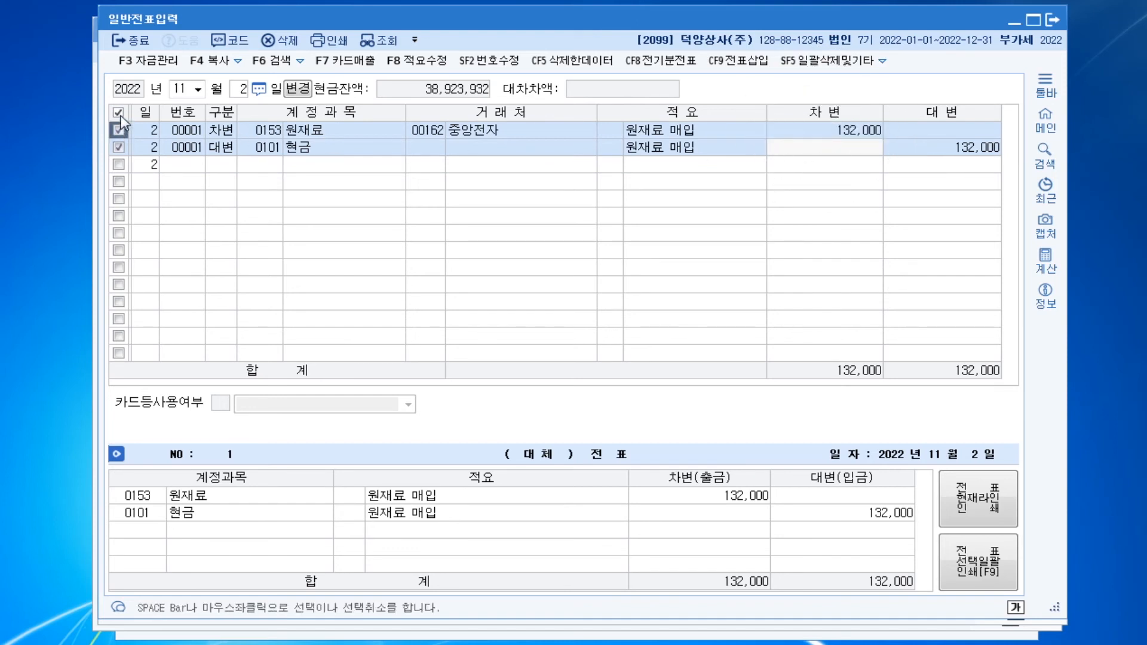
click(280, 40)
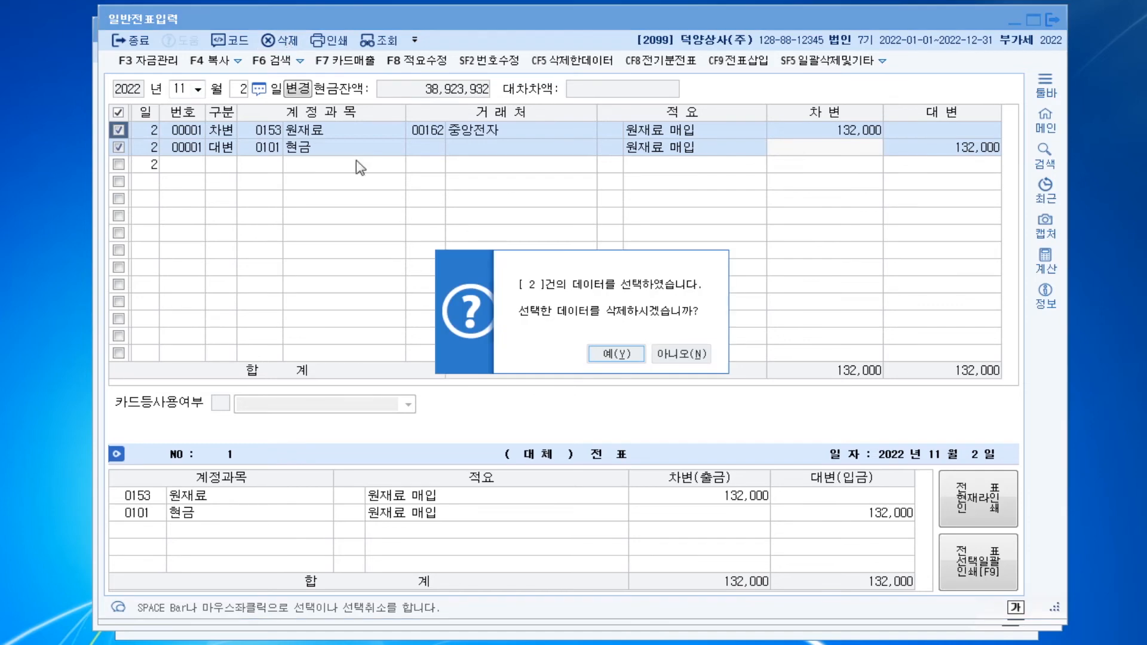
click(611, 352)
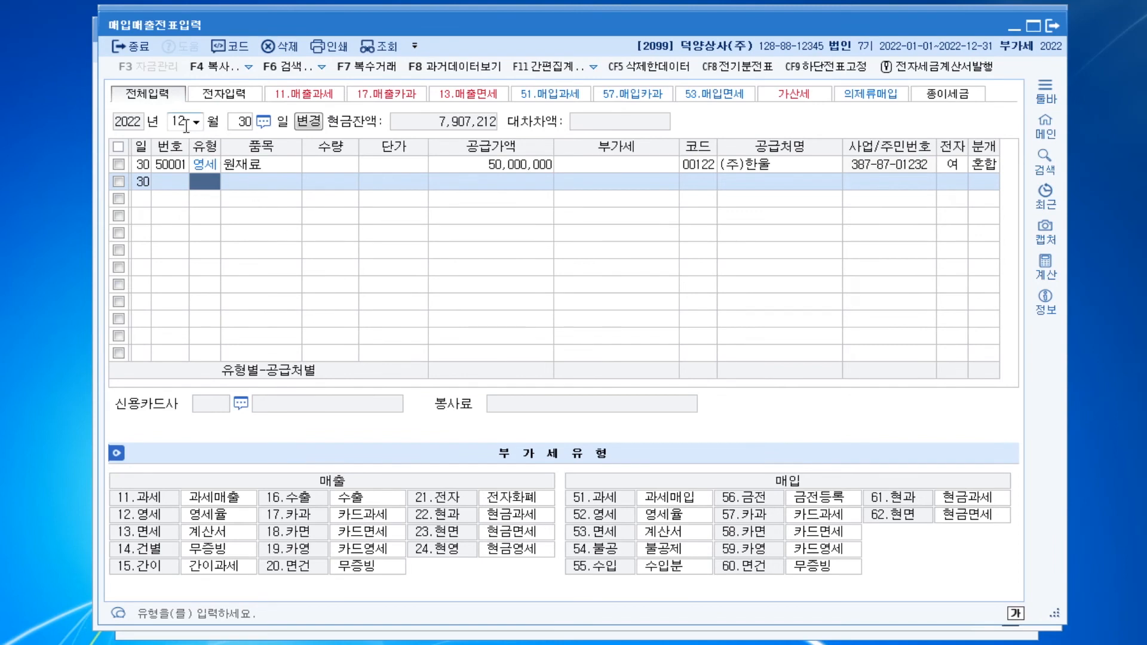
Start a purchase voucher in 매입매출전표입력 for 2 November with type 61 현과, item 원재료 and supply amount 120,000
click(182, 122)
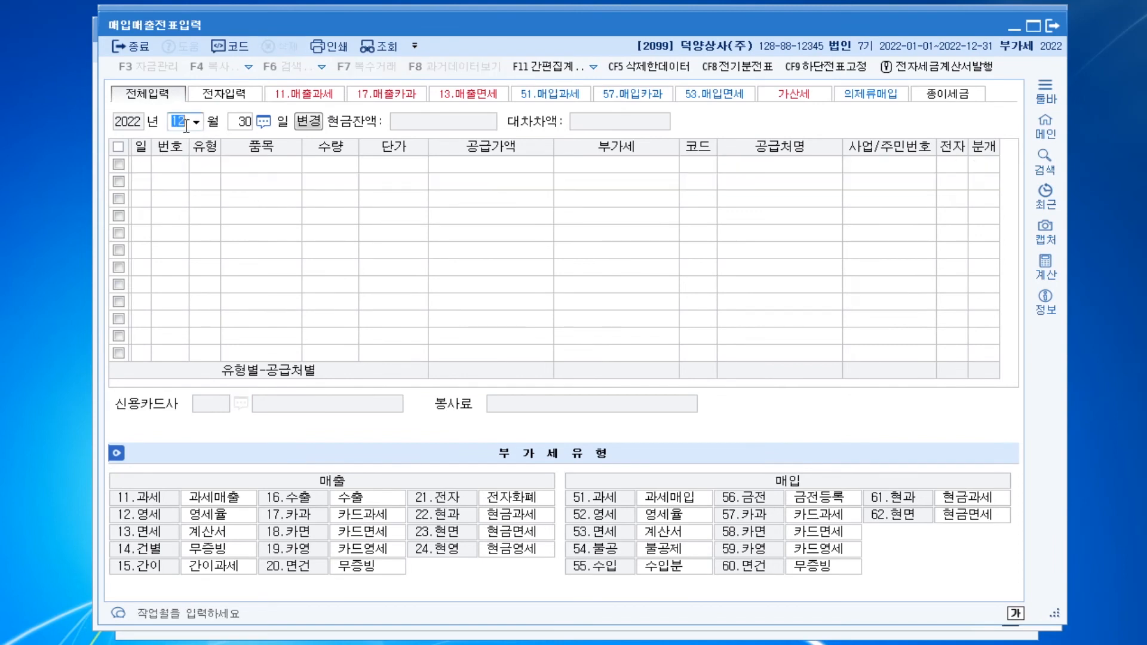
text(11)
key(Return)
text(2)
key(Return)
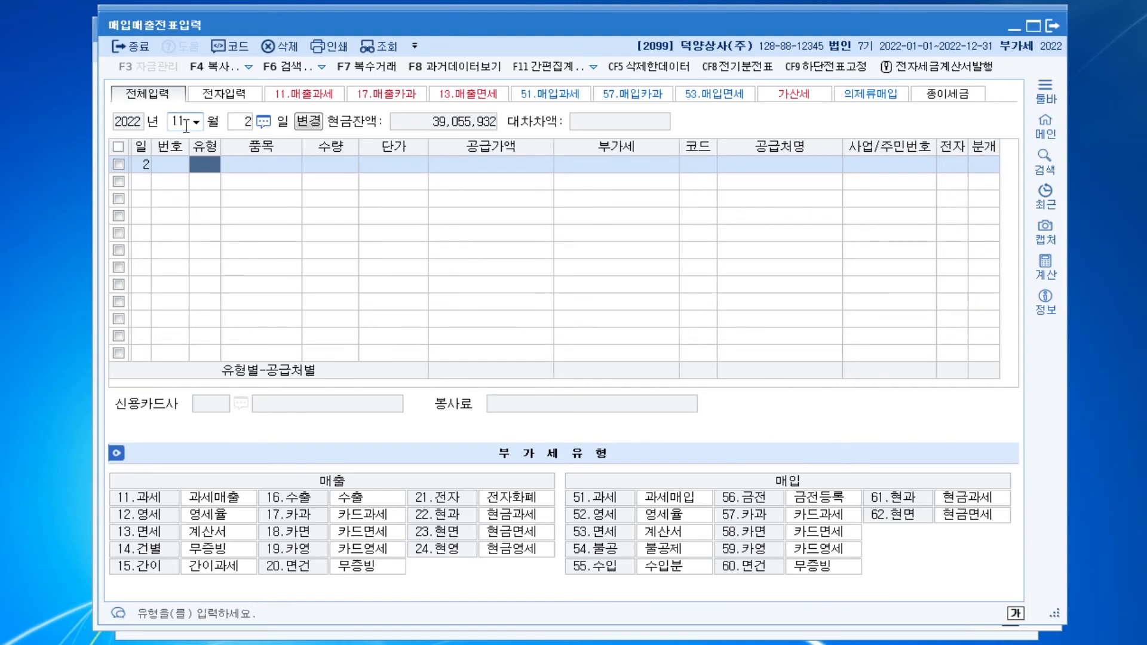
text(61)
key(Return)
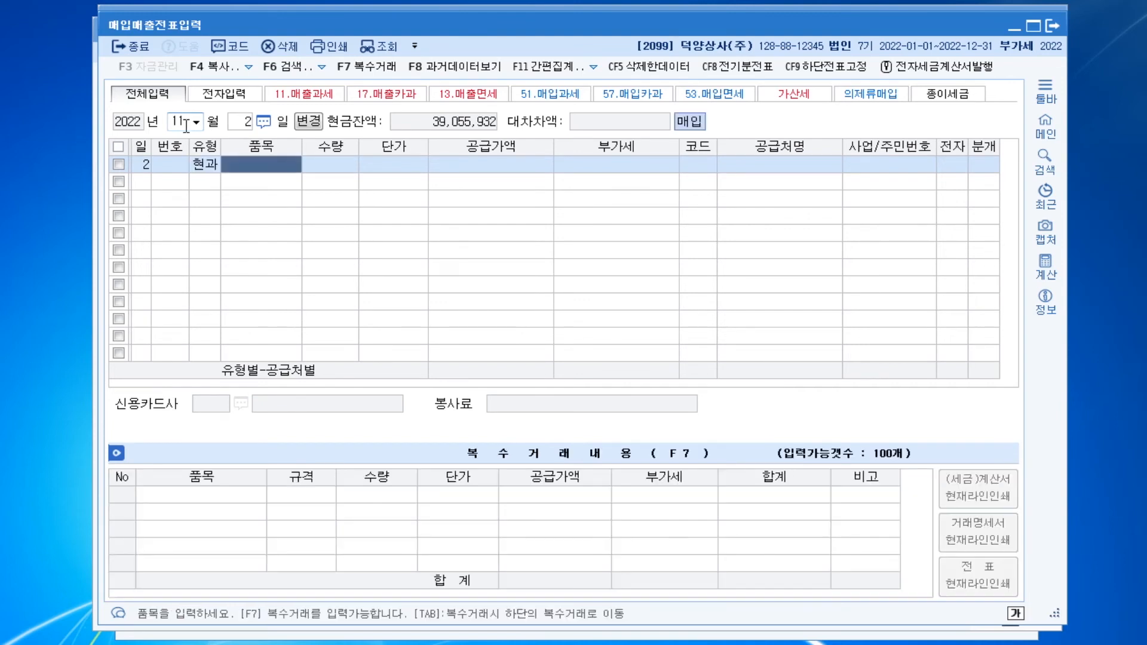
text(원재료)
key(Return)
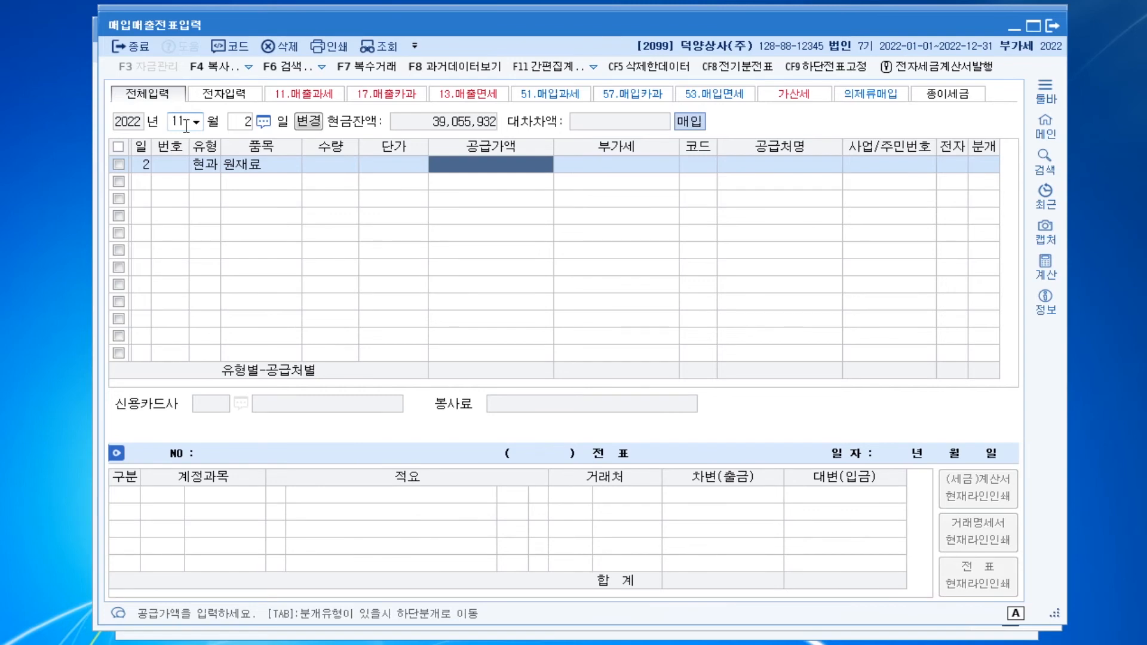
text(120000)
key(Return)
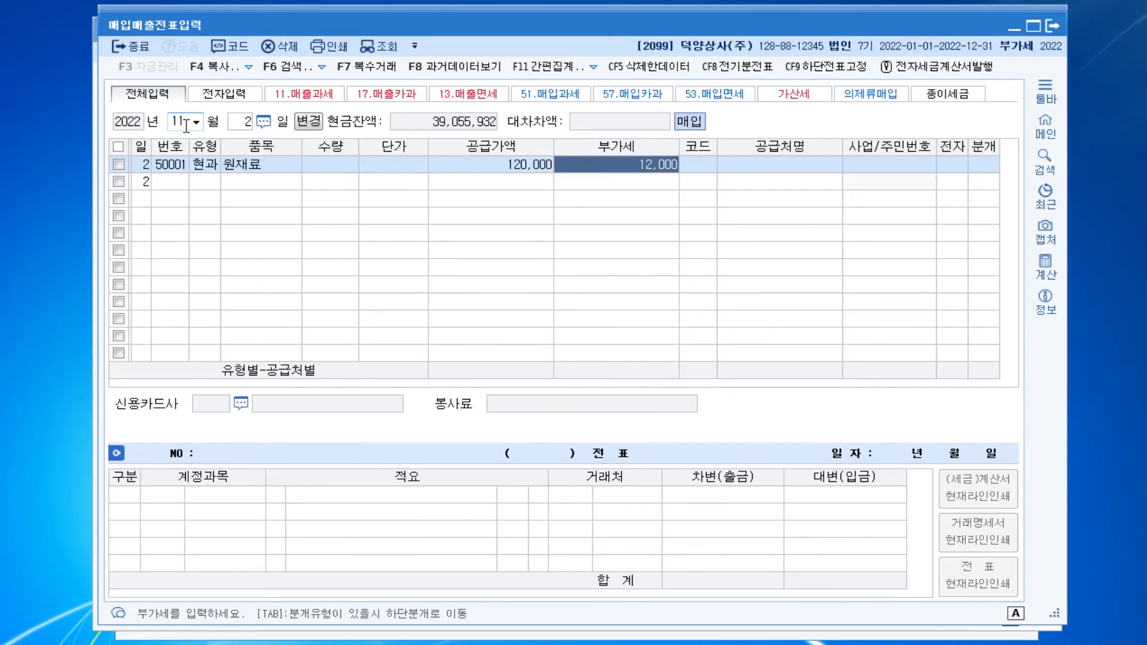
Set the supplier to 중앙전자 and complete the journal entry as 1 현금, keeping the 0153 원재료 account
key(Return)
text(중앙)
key(Return)
key(Return)
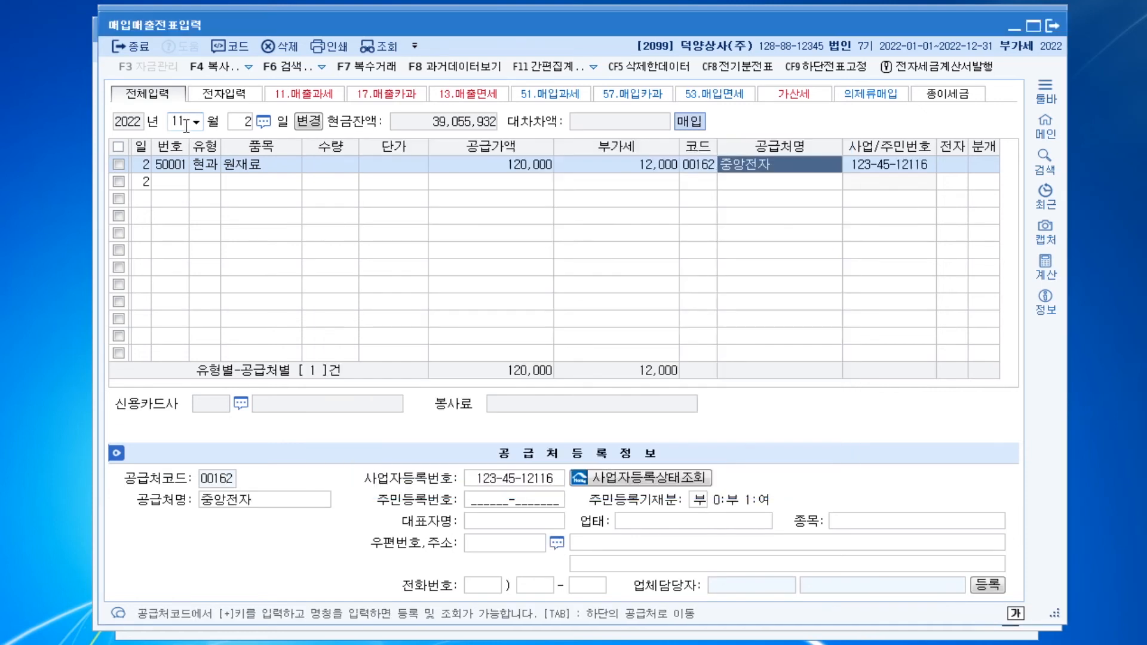
key(Return)
text(1)
key(Return)
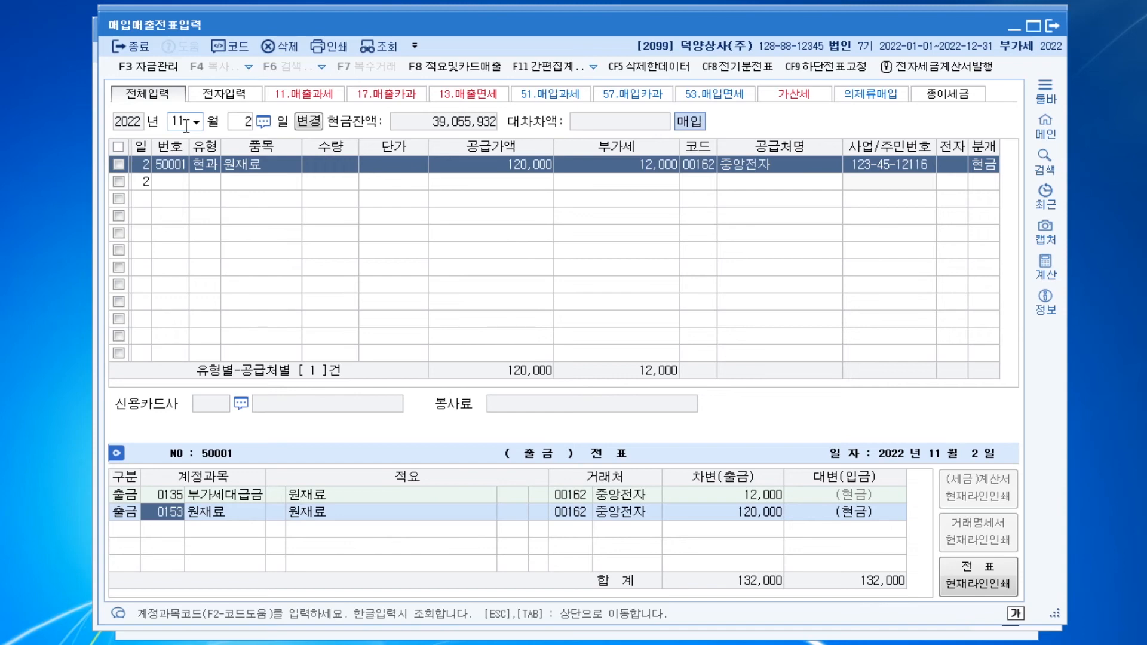
key(Return)
key(Return)
key(Return)
key(Return)
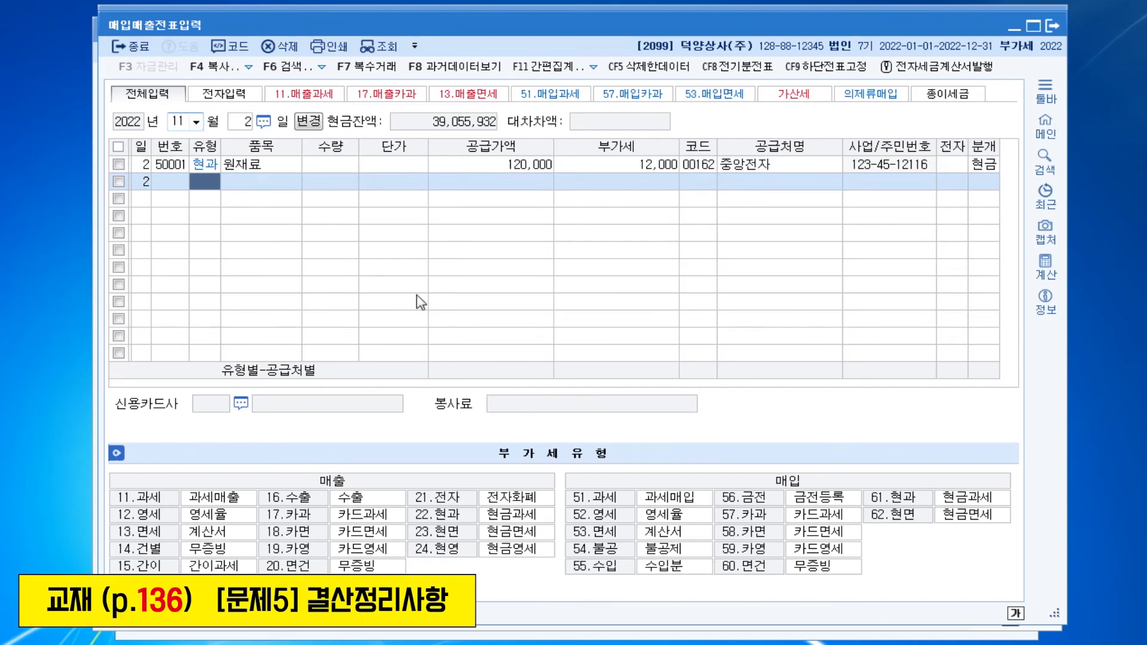
In 일반전표입력 for 31 December, add a credit line for 0262 미지급비용 of 150,000
click(566, 643)
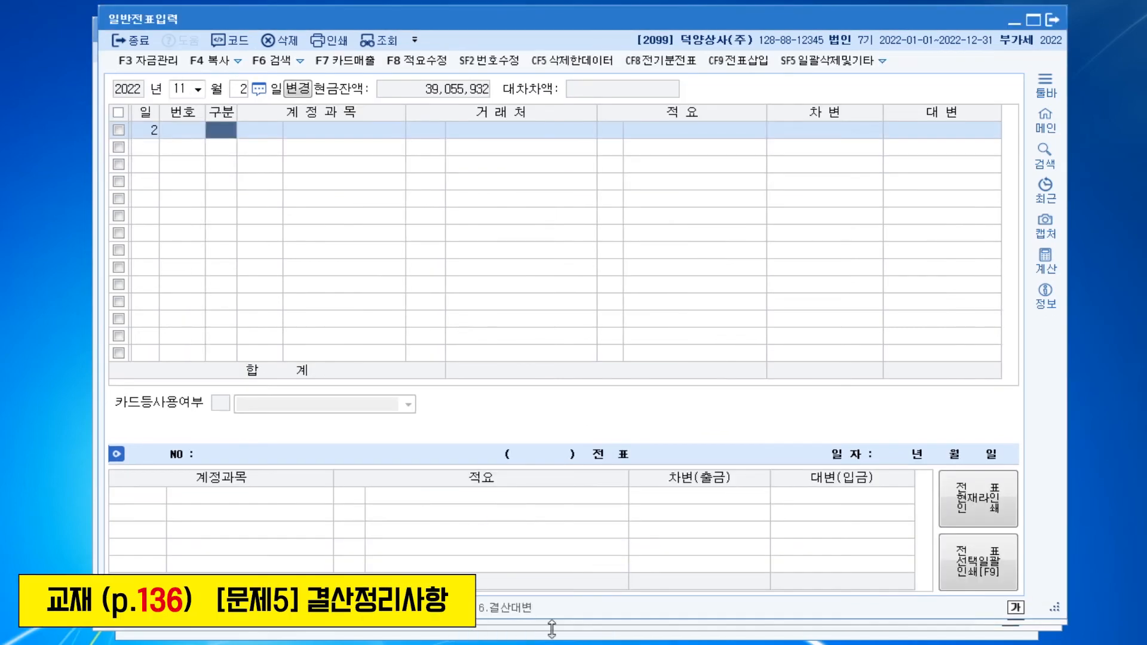
text(12)
key(Return)
text(31)
key(Return)
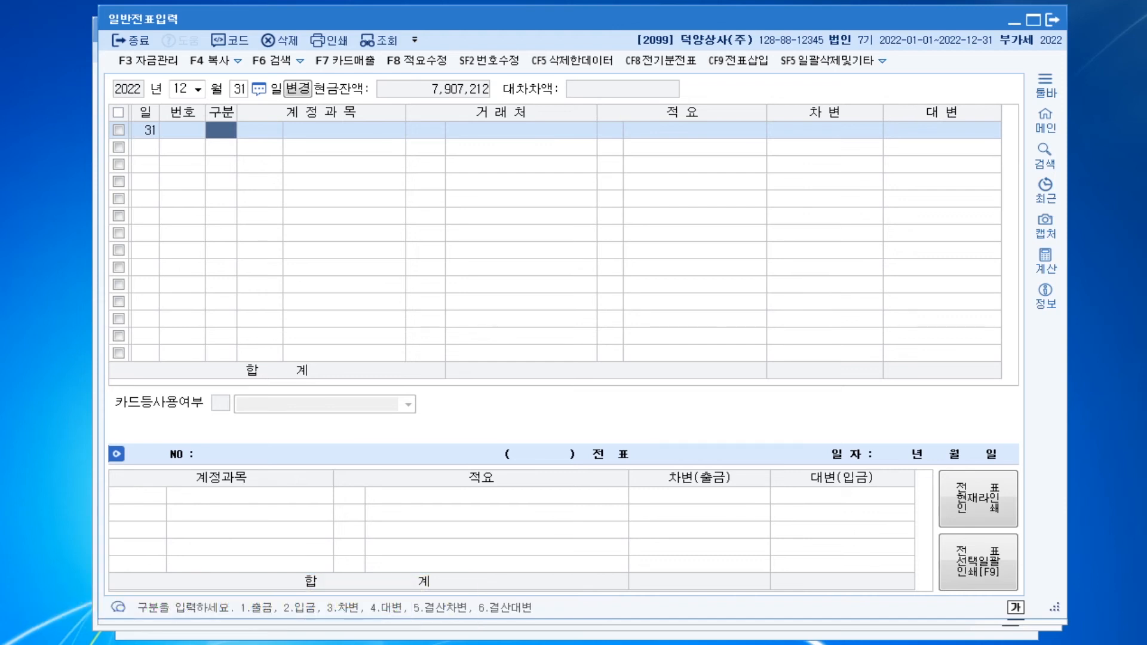
text(4)
key(Return)
text(미지)
key(Return)
key(Down)
key(Down)
key(Return)
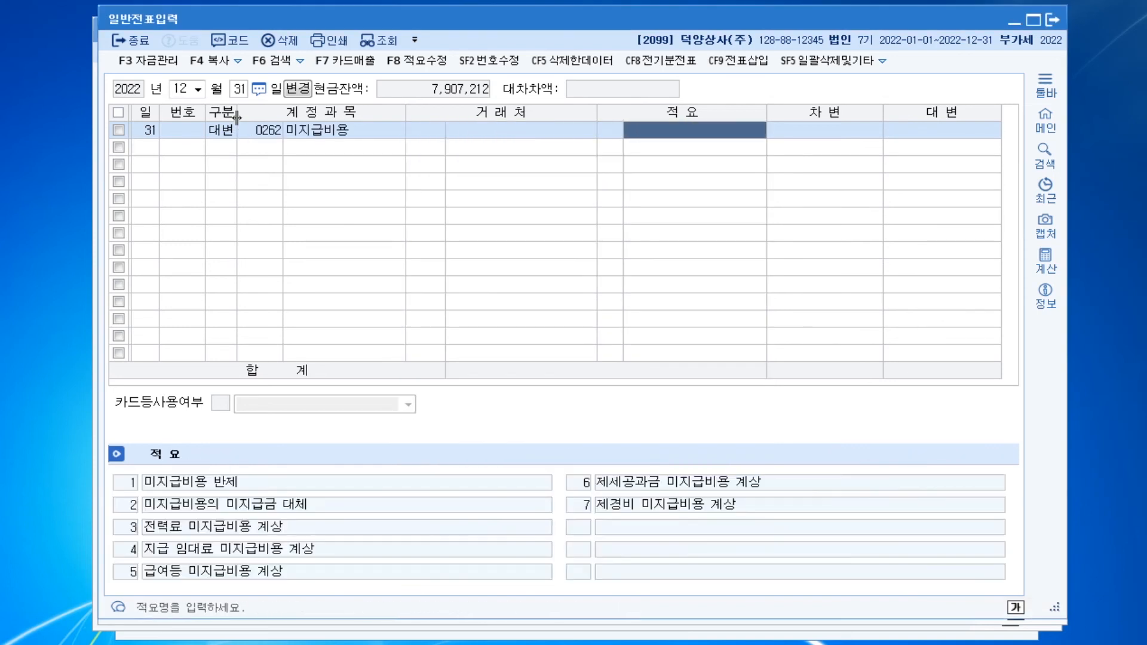
key(Return)
text(150000)
key(Return)
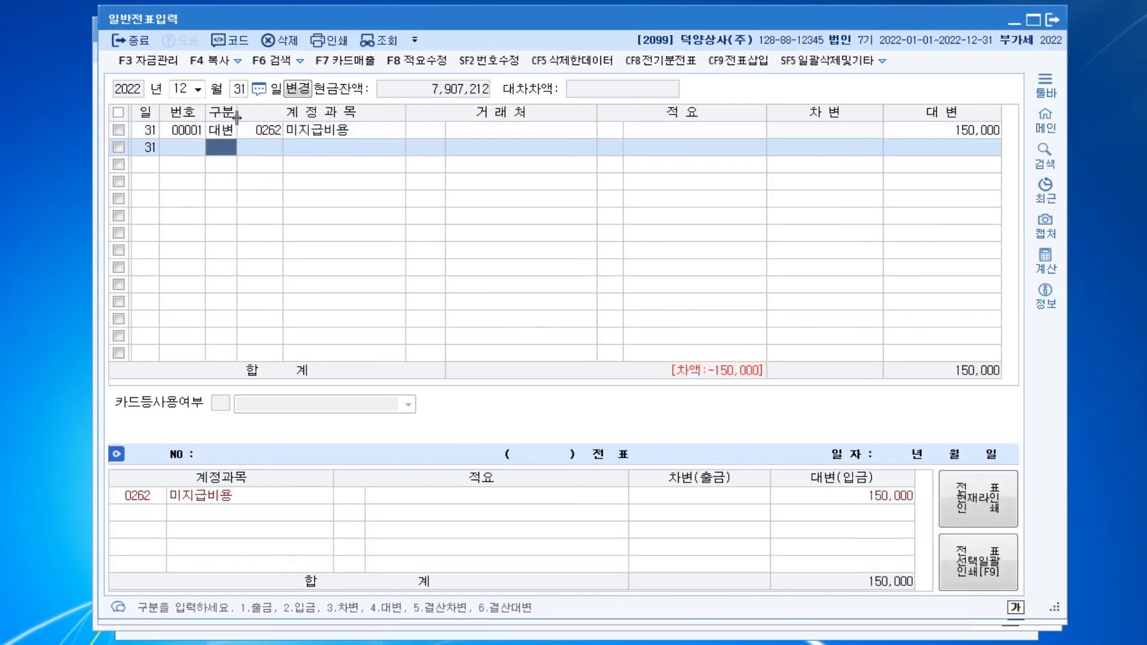
Add the matching debit line for 0951 이자비용 of 150,000
text(3)
key(Return)
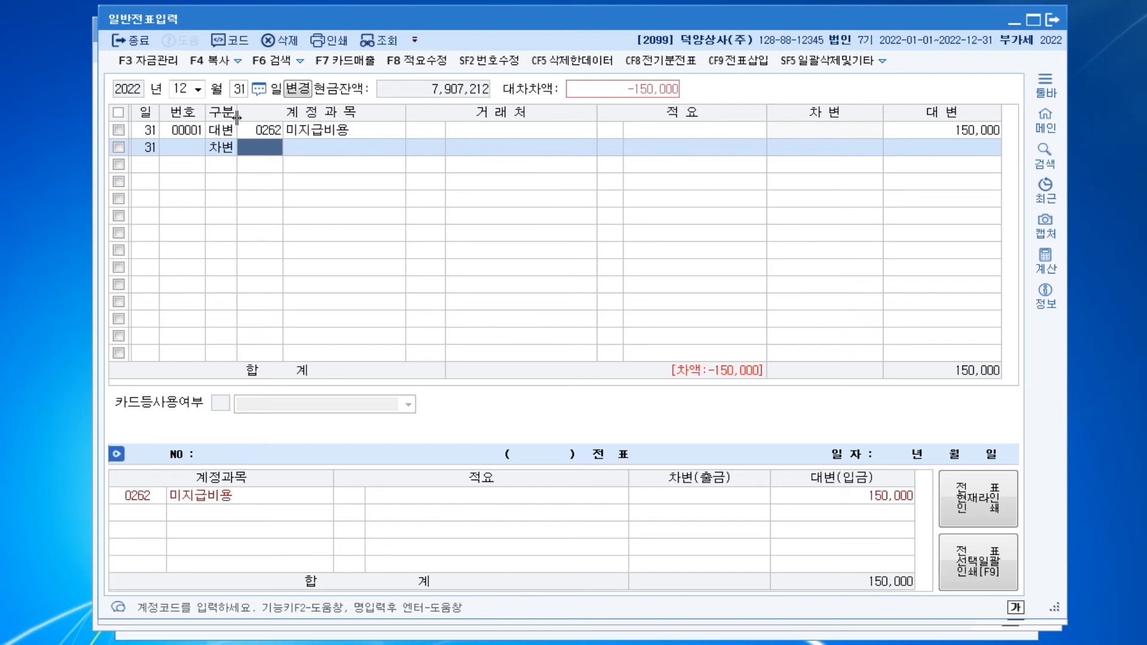
text(931)
key(Return)
key(Left)
text(951)
key(Return)
key(Return)
key(Return)
key(Return)
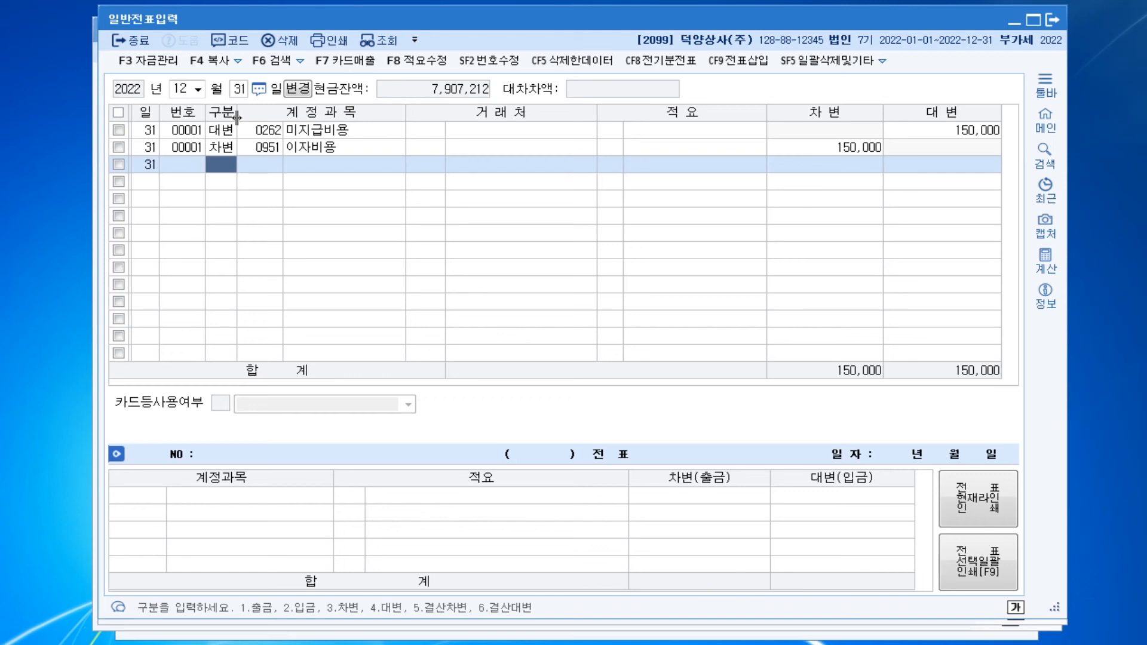
Add a debit line for 0293 장기차입금 with trading partner (주)한미은행 and an amount of 30,000,000
text(3)
key(Return)
text(장기차)
key(Return)
key(Return)
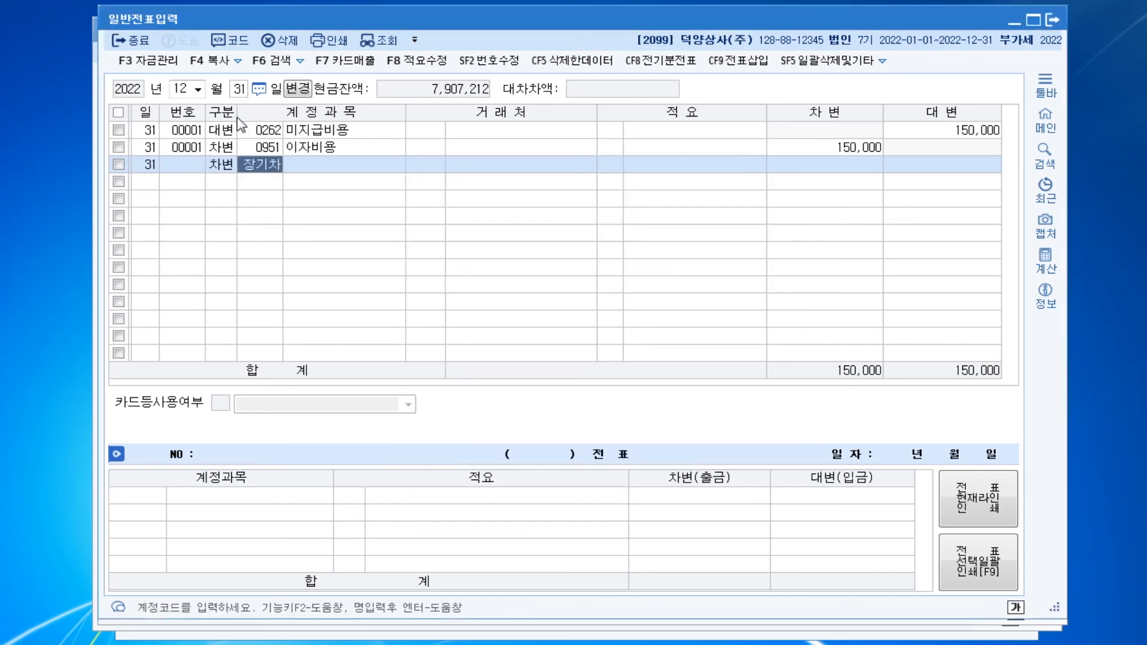
text(한미)
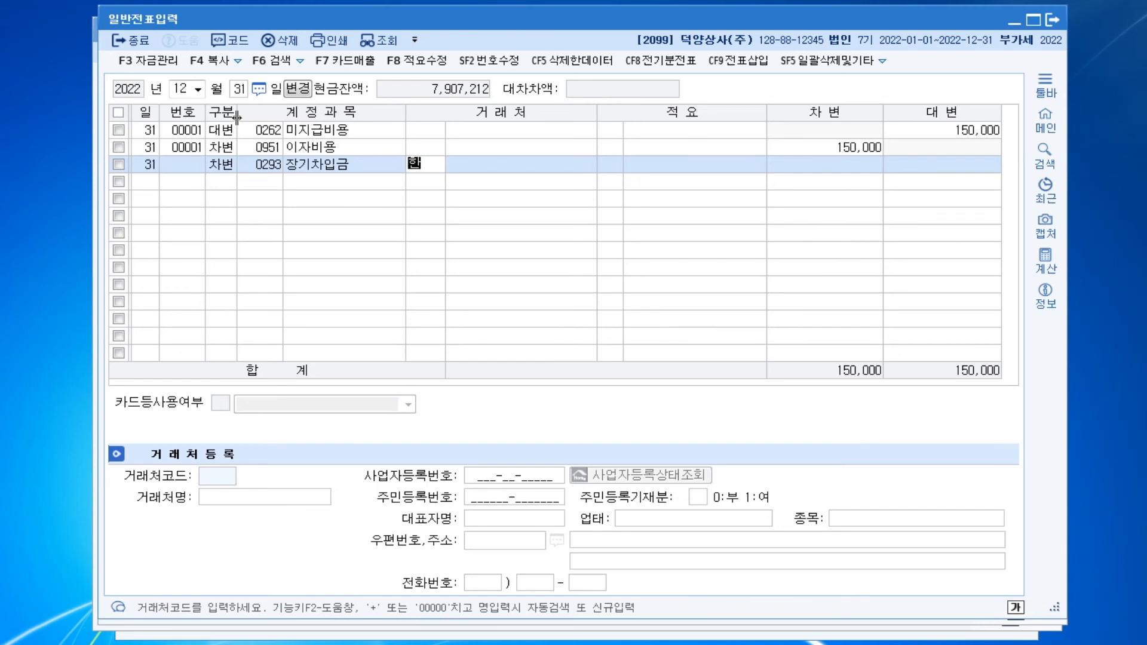
key(Return)
key(Return)
key(Return)
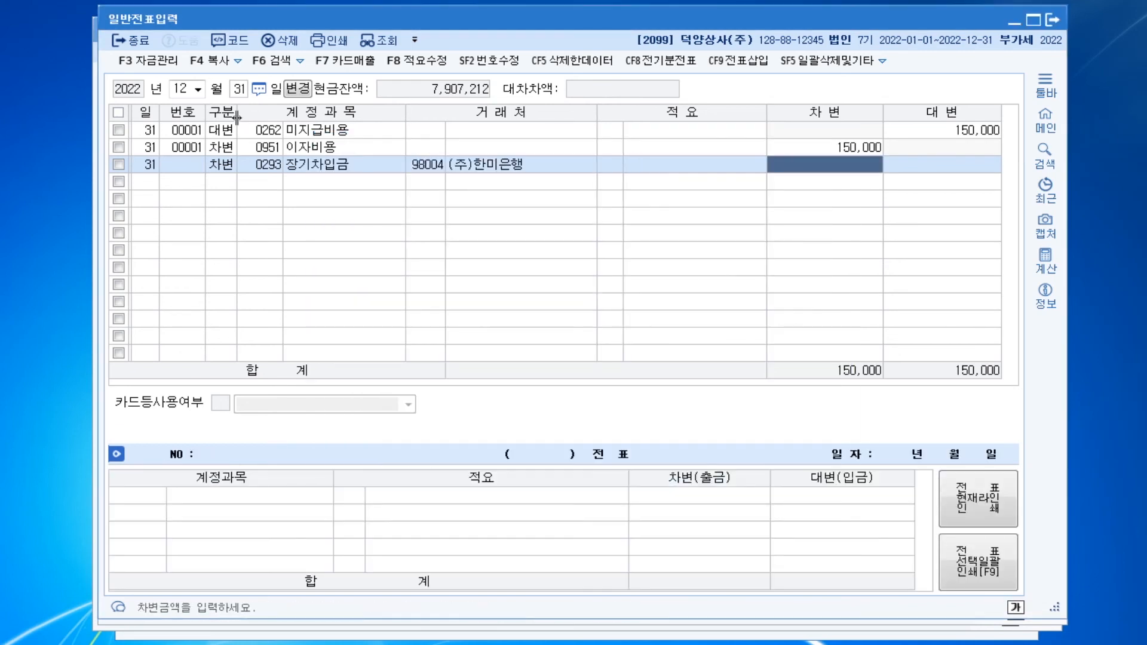
text(30000000)
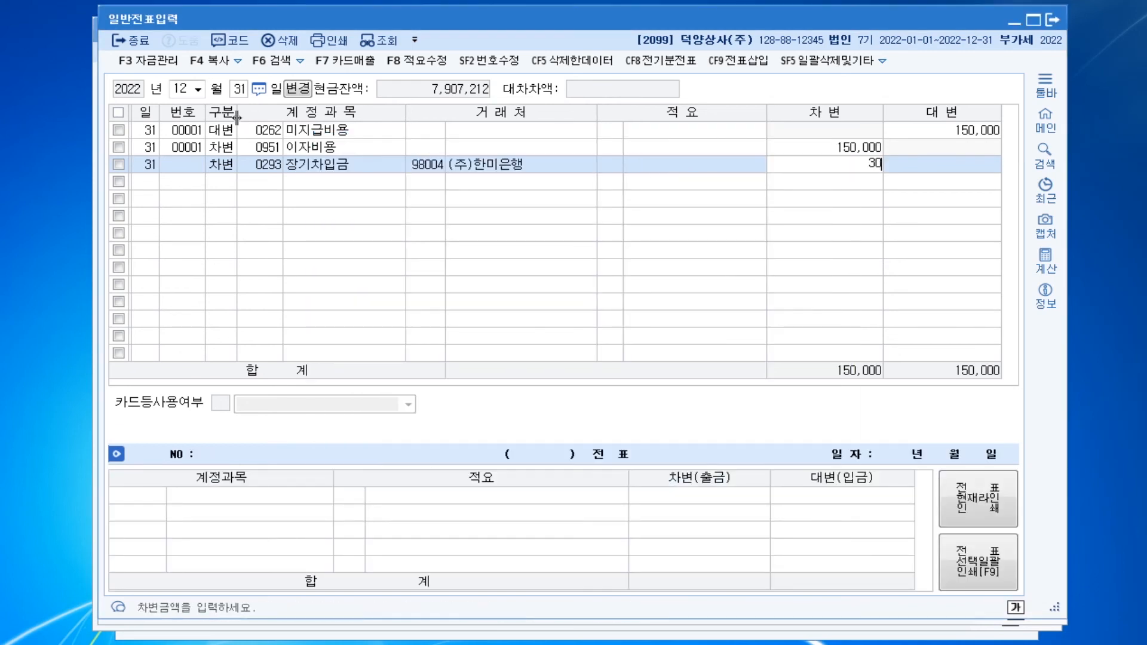
key(Return)
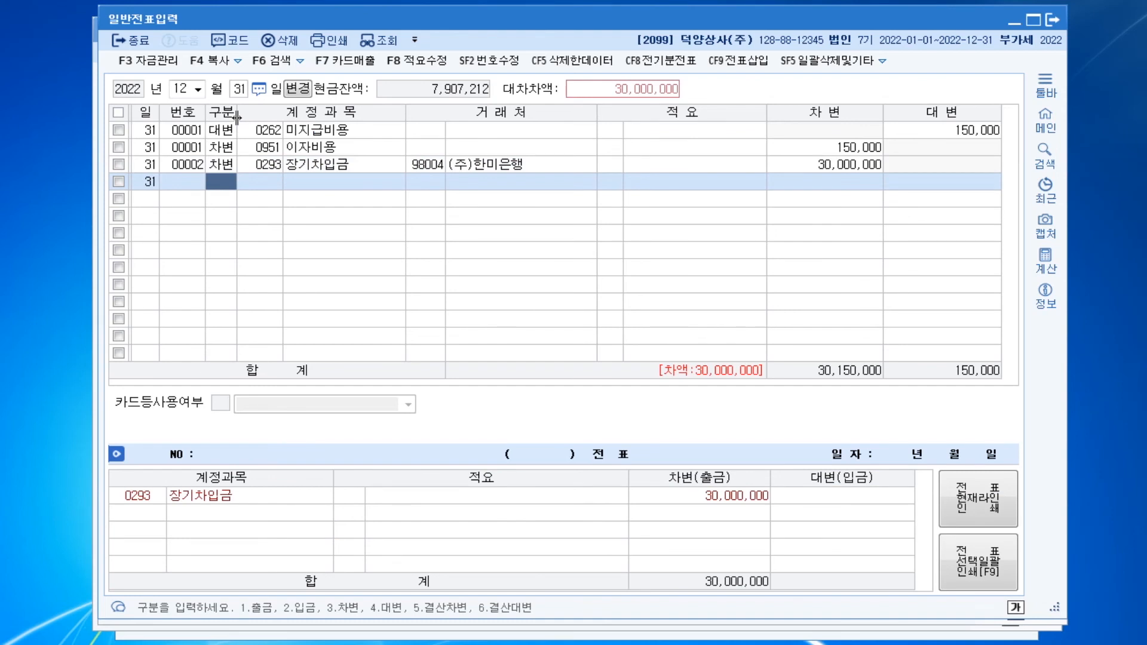
Add a credit line for 0264 유동성장기부채 with trading partner (주)한미은행 and an amount of 30,000,000
text(4 유동성)
key(Return)
key(Return)
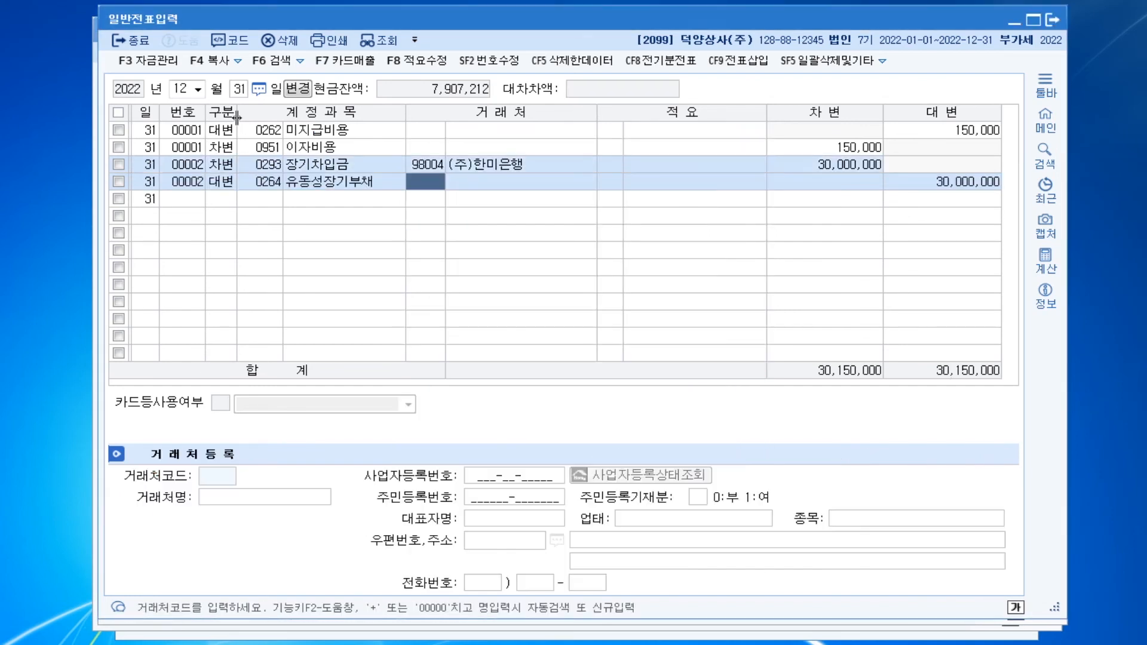
text(한미)
key(Return)
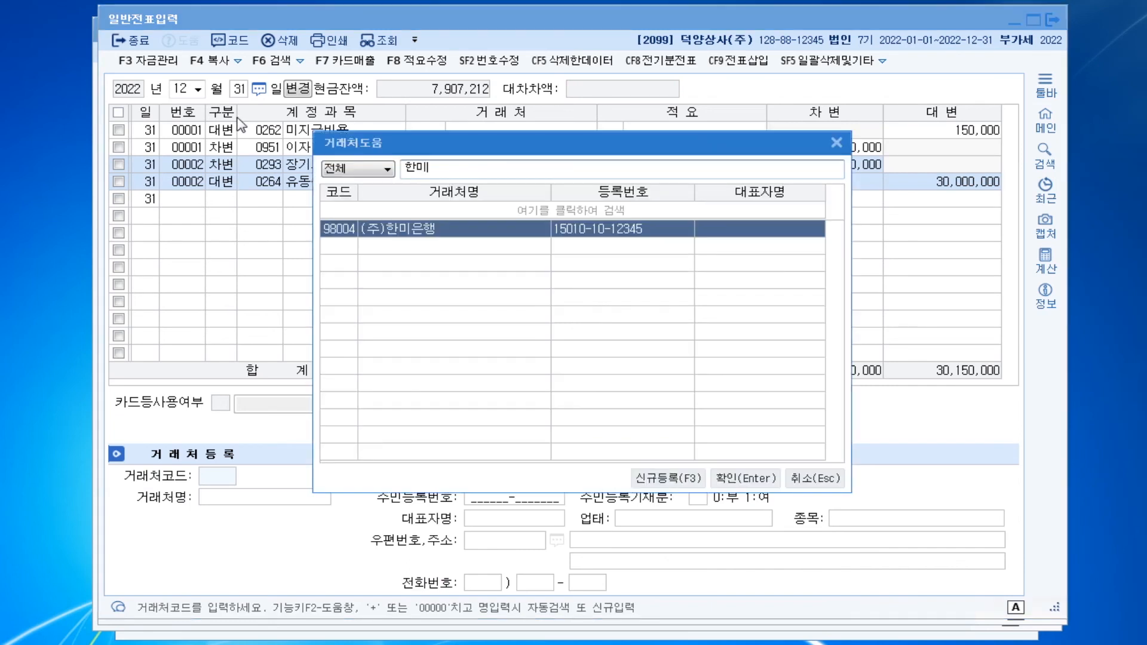
key(Return)
key(Return)
key(Return)
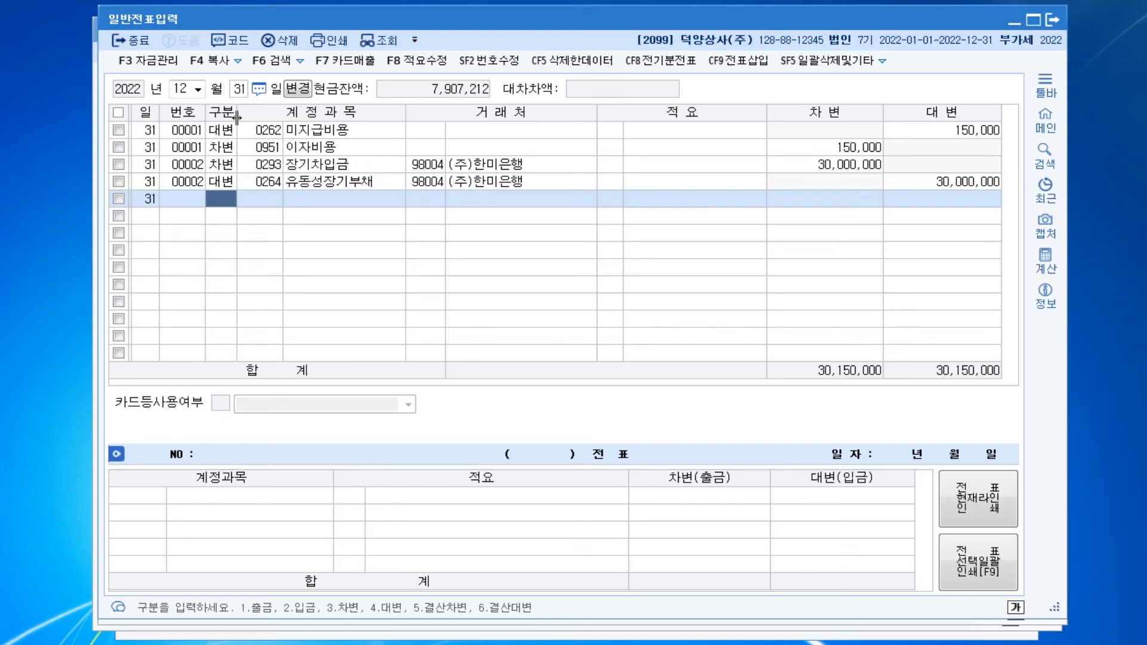
Add a debit line for 0116 미수수익 of 300,000 without a trading partner
text(3미수수)
key(Return)
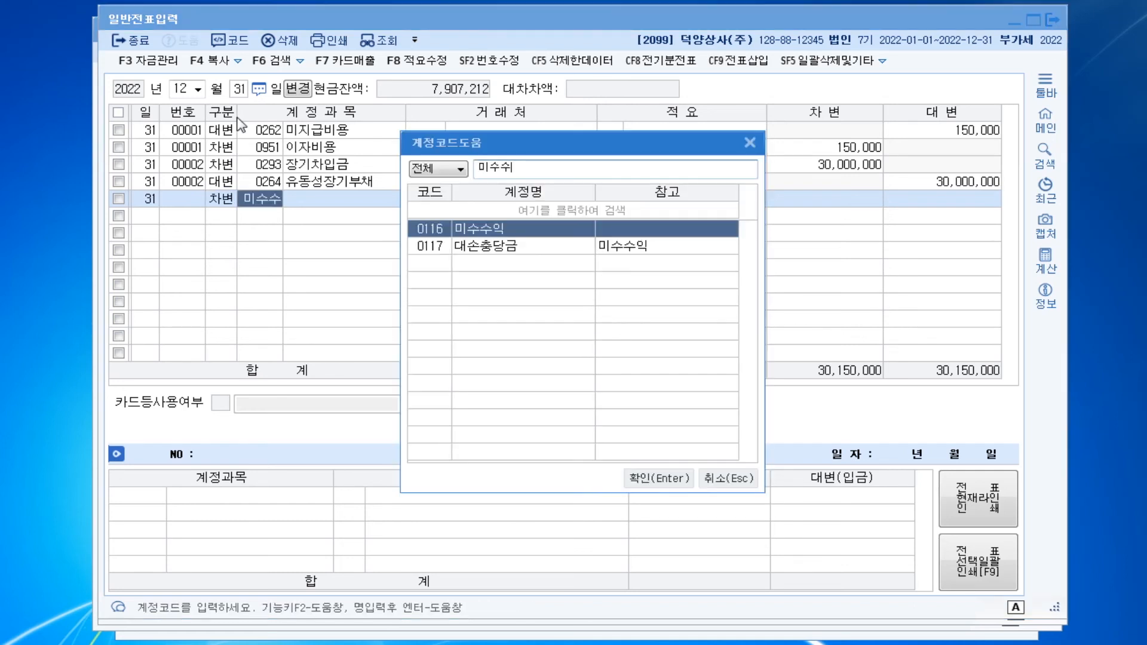
key(Return)
key(Return)
key(Return)
key(Return)
key(Left)
key(Left)
key(Return)
key(Return)
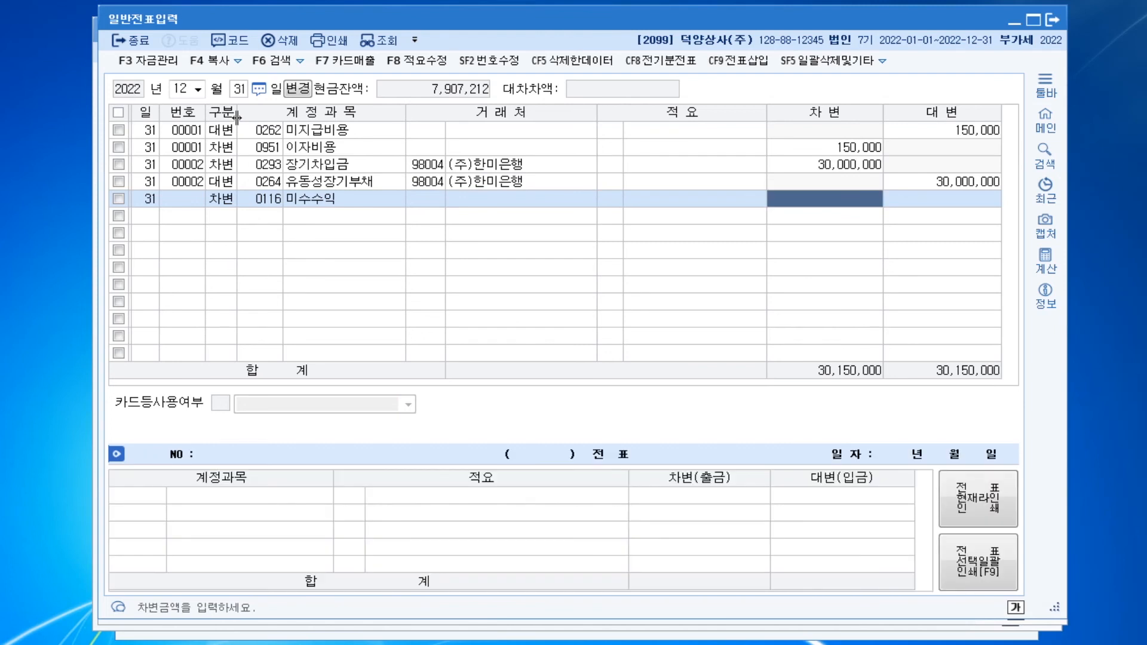
text(300+)
key(Return)
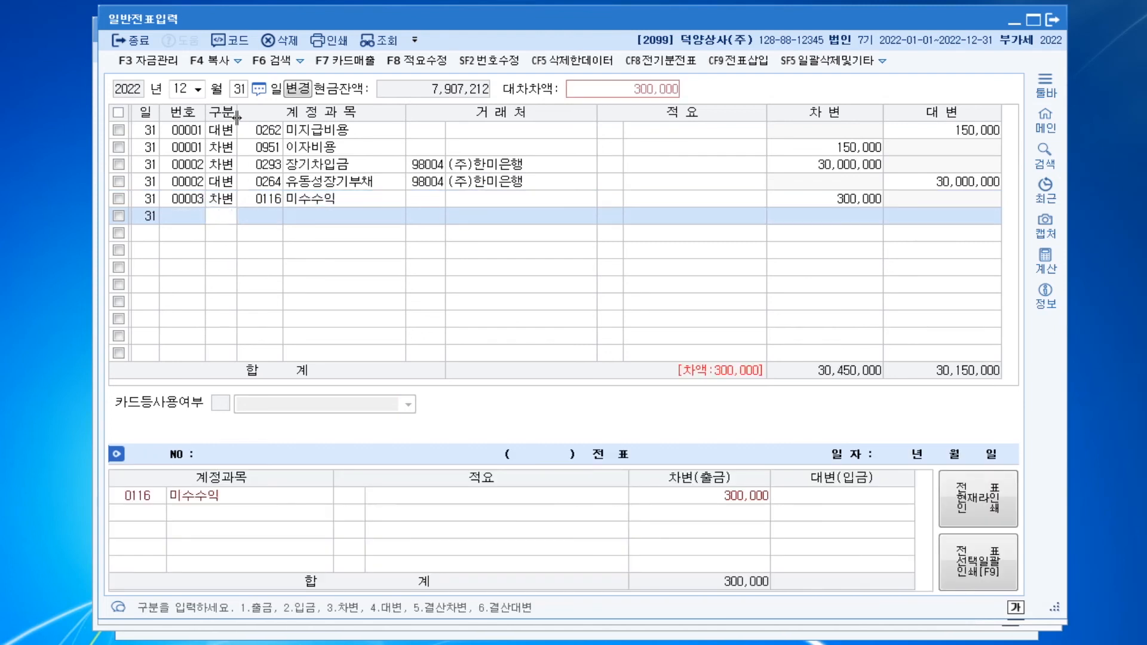
Add the matching credit line for 0901 이자수익 of 300,000
text(901)
key(Return)
key(Return)
key(Return)
key(Return)
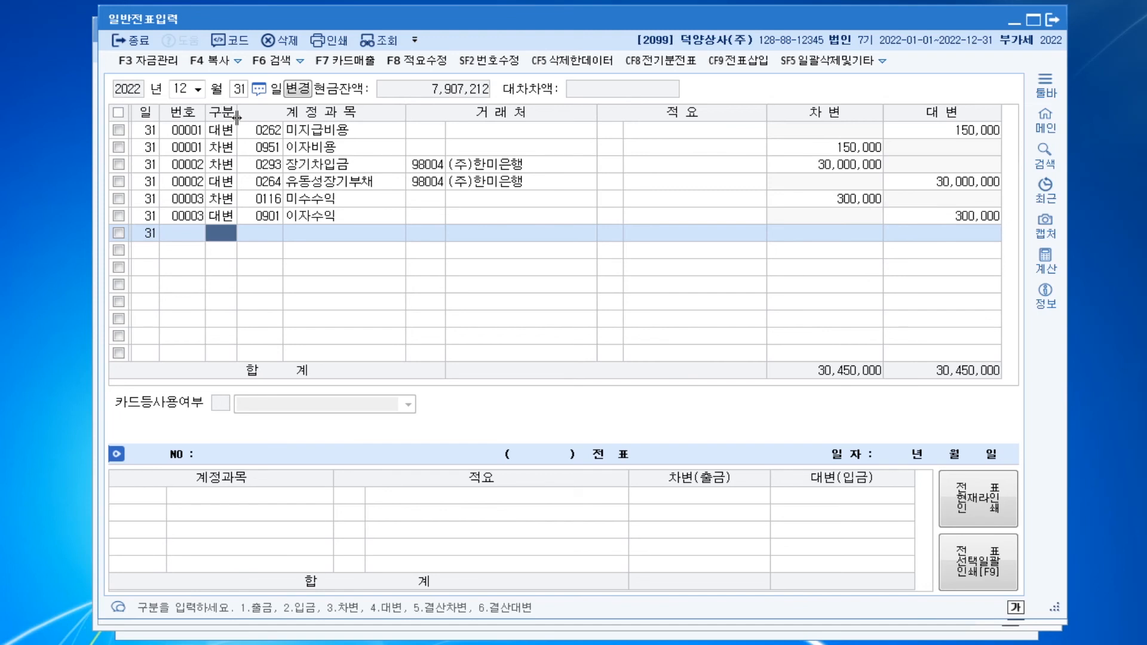
Open the 재무상태표 for January 2022 and check the current-period 유동자산 total
key(ctrl+f)
text(ㅈㅁ)
key(Return)
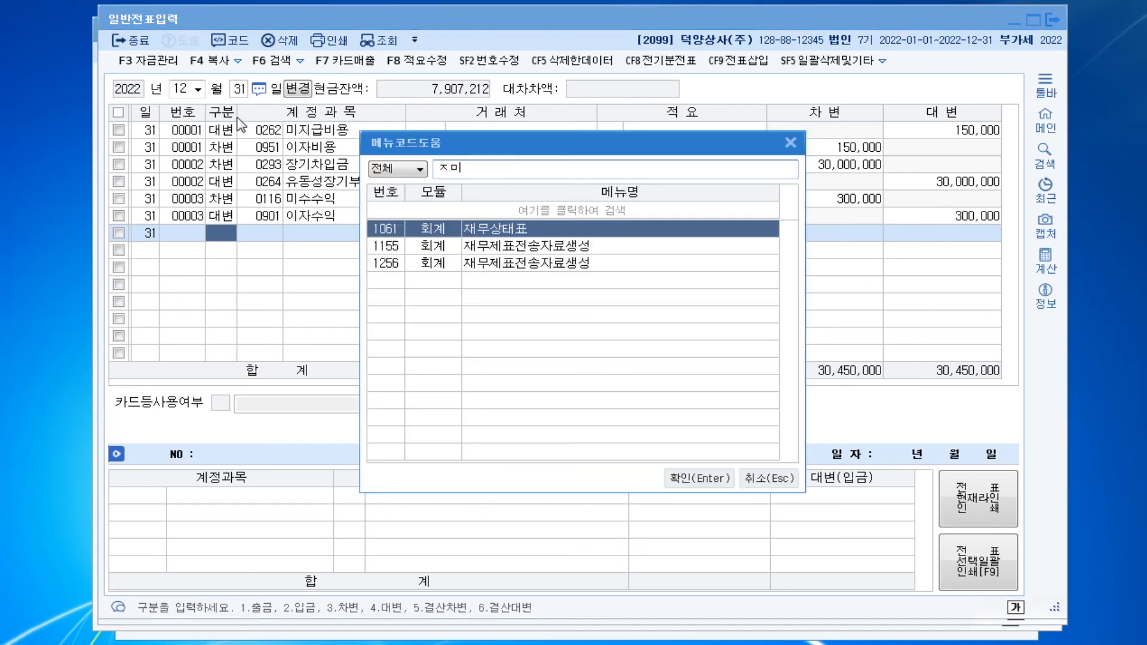
key(Return)
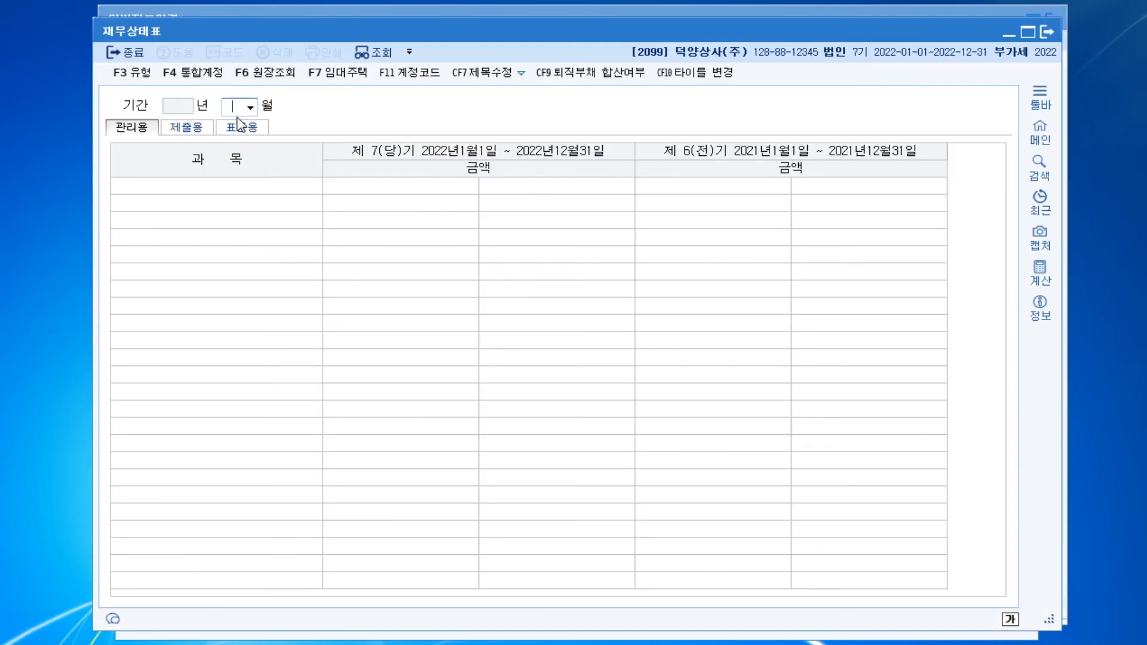
text(1)
key(Return)
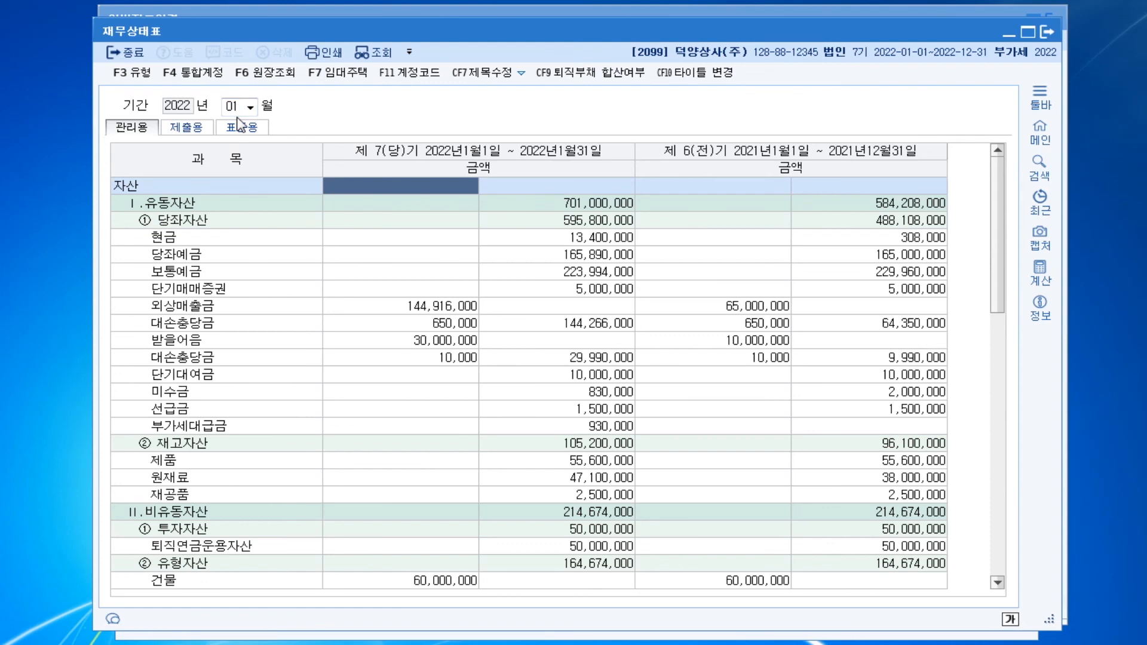
click(589, 209)
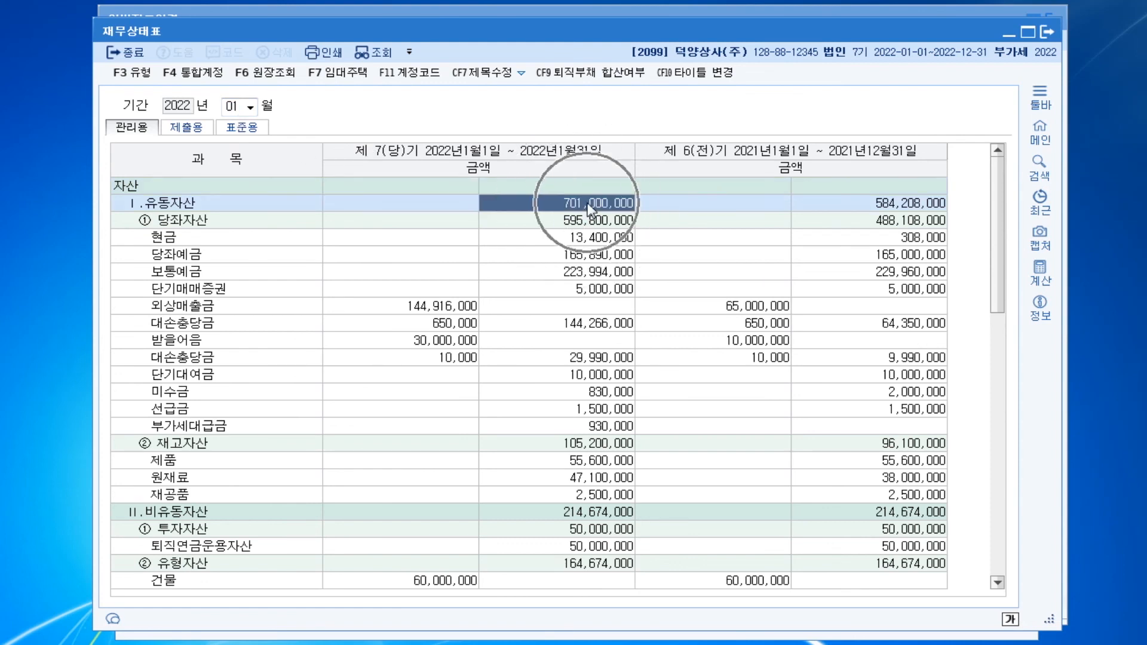
Open the Windows calculator and enter 701,000,000 as the amount to subtract from
click(7, 643)
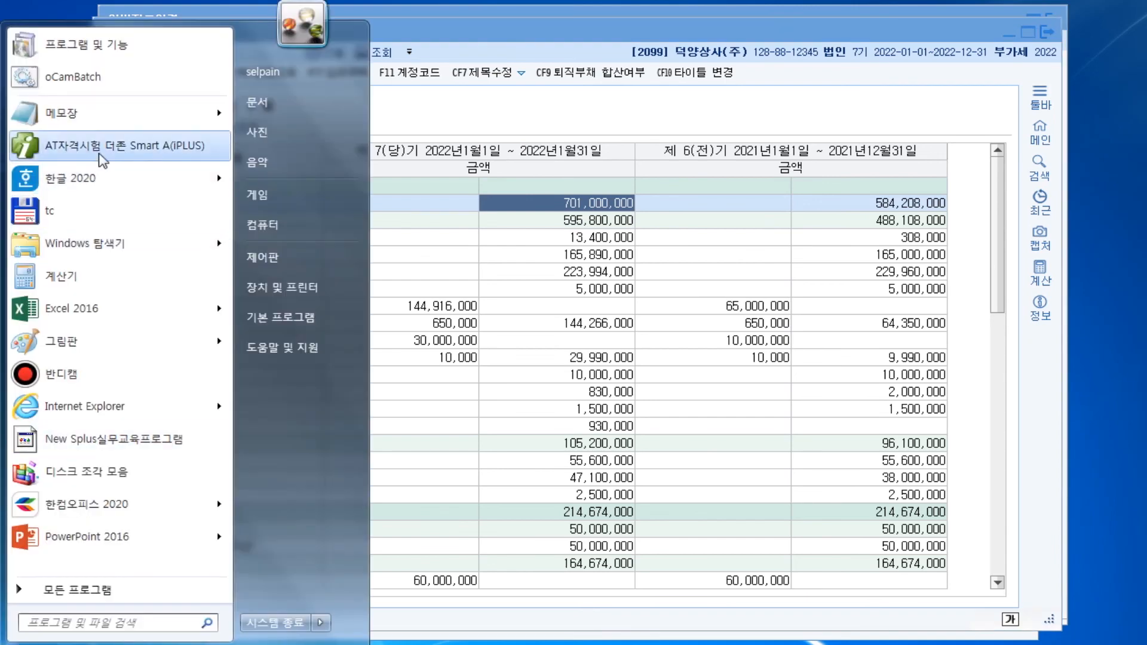
click(122, 278)
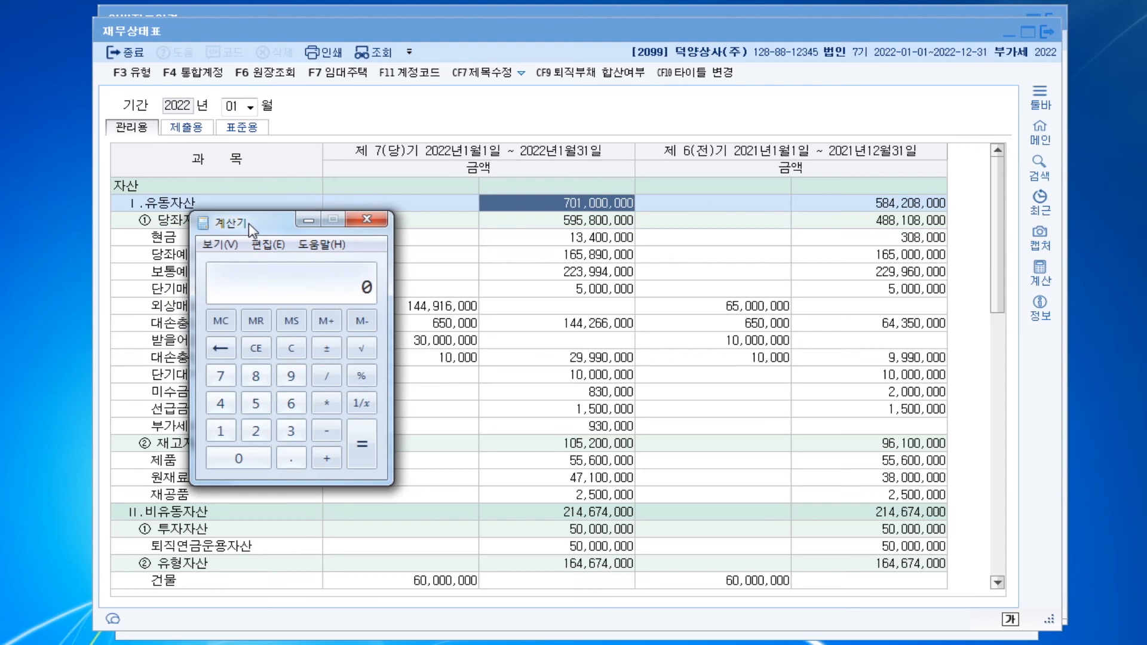
text(701,0000000)
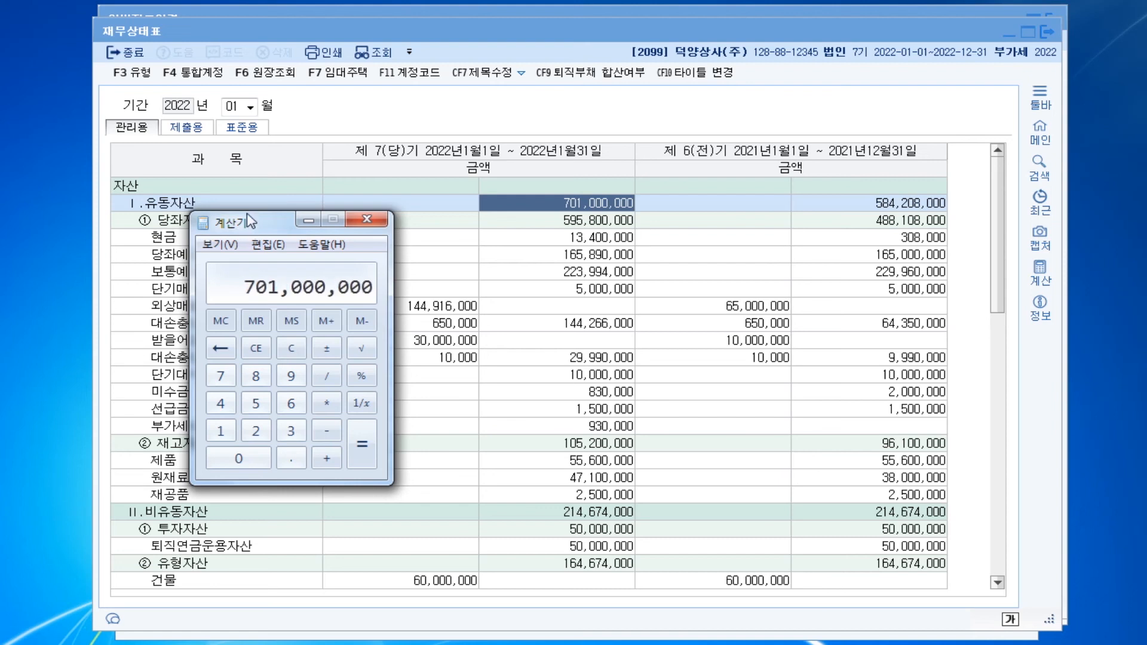
text(+)
Find the current-period 유동부채 total in the 재무상태표, subtract 217,642,000 in the calculator, and minimize it
click(545, 431)
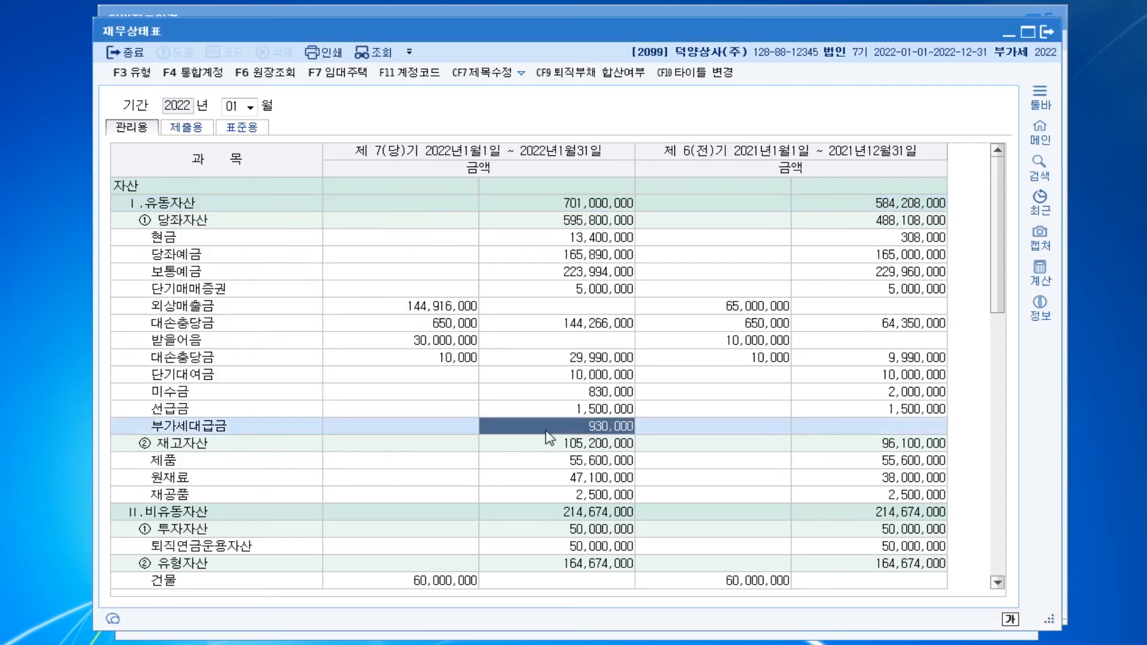
scroll(541, 418, down, 5)
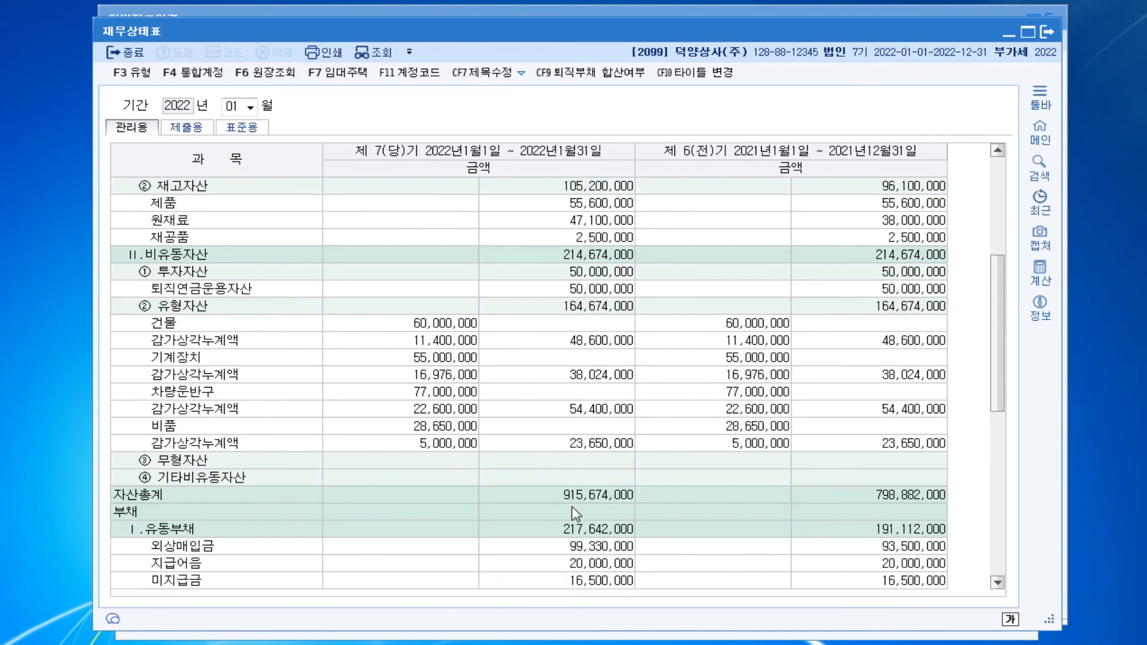
click(603, 532)
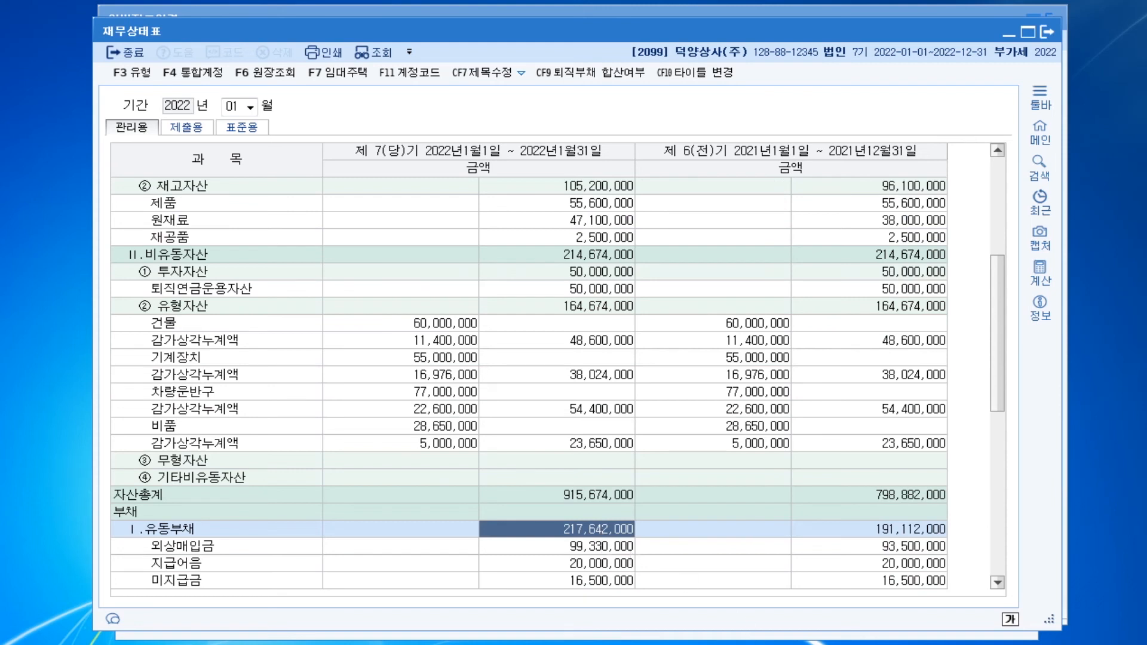
key(alt+Tab)
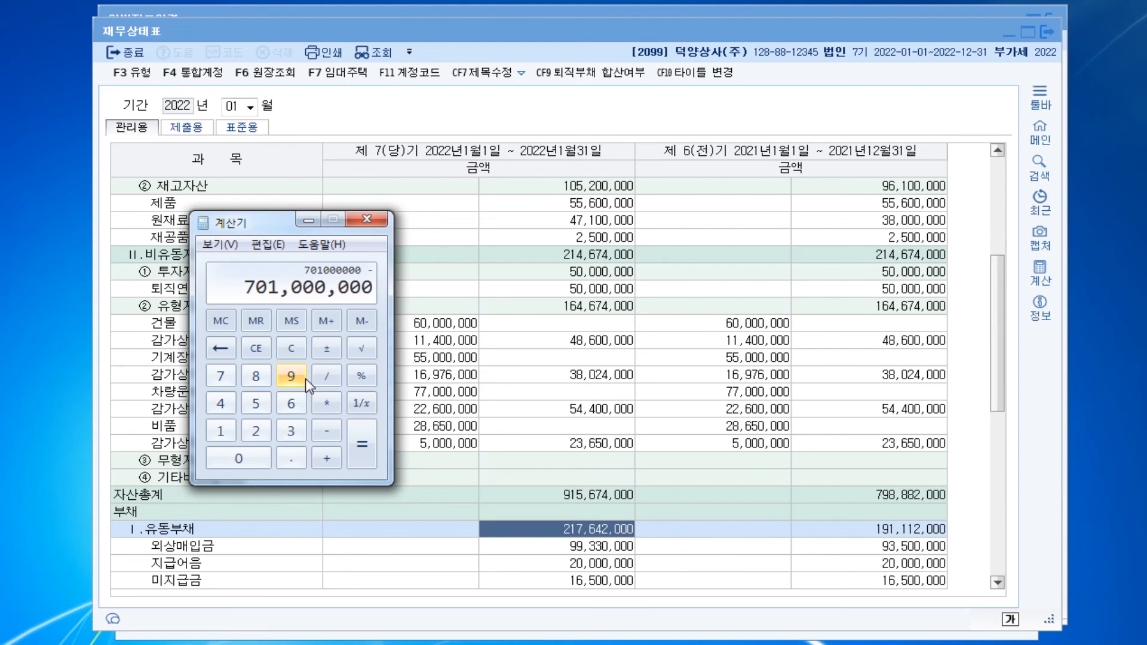
text(217,642,000)
key(Return)
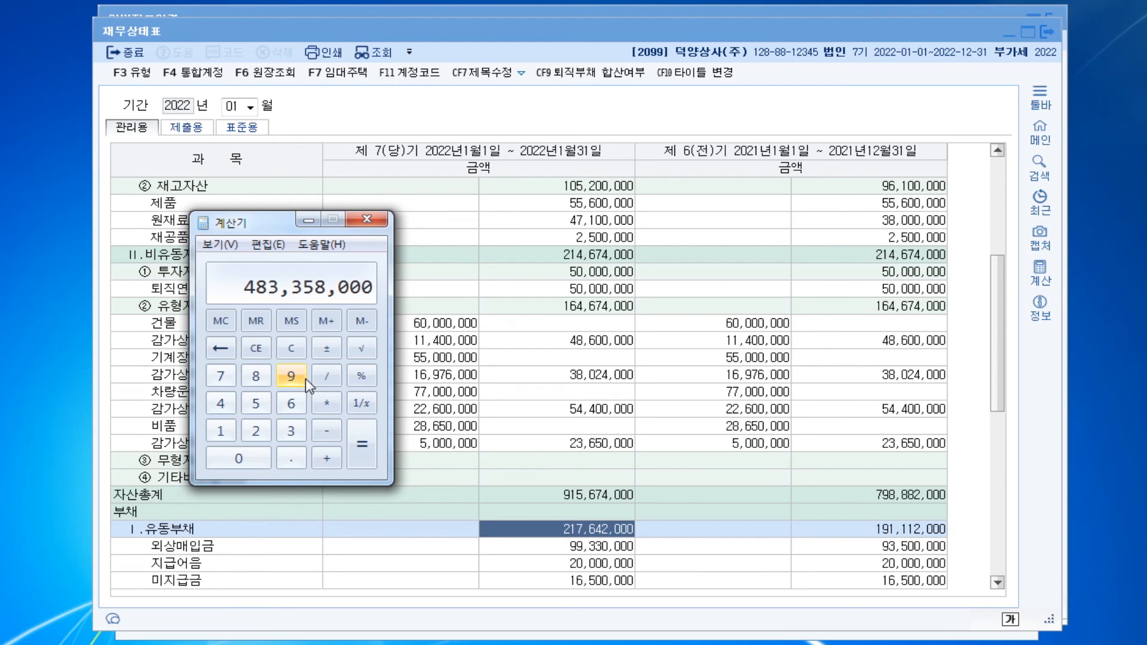
click(309, 220)
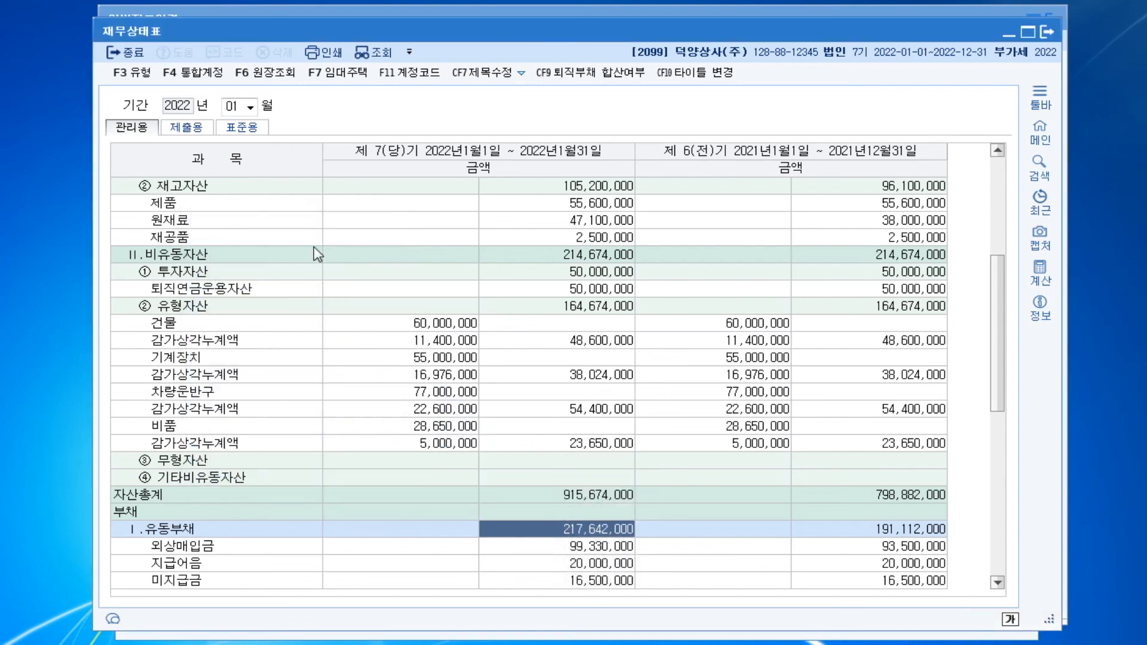
Open the 합계잔액시산표 and query it as of 31 January 2022
key(ctrl+Return)
text(ㅎㄱㅈ)
key(Return)
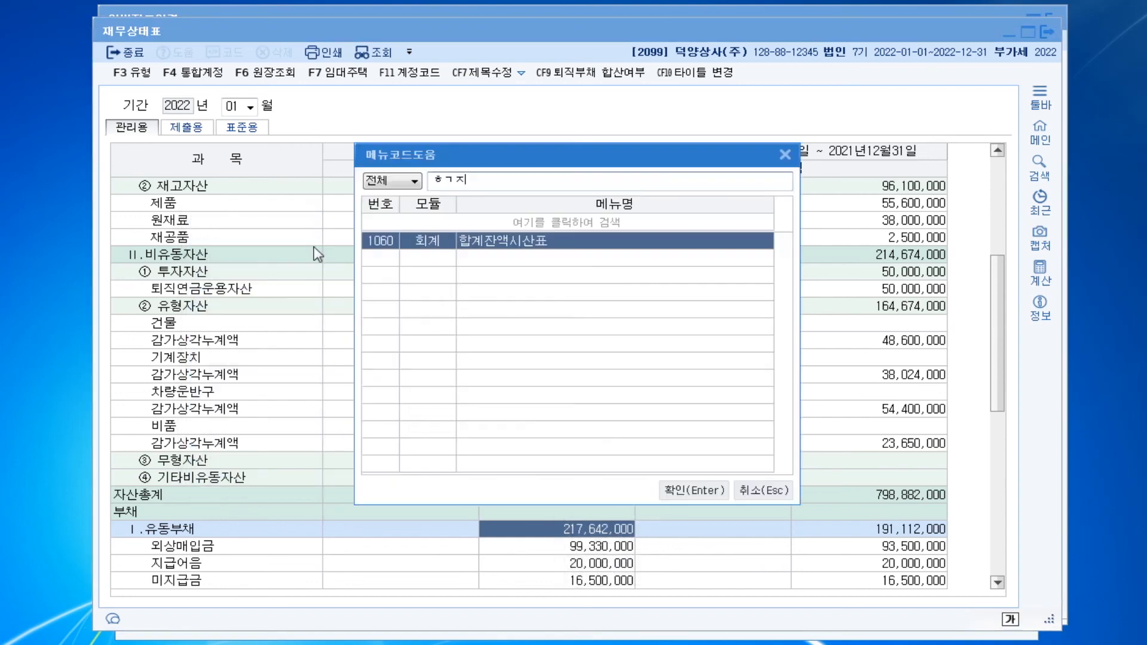
key(Return)
key(Escape)
text(11)
key(Return)
key(shift+Tab)
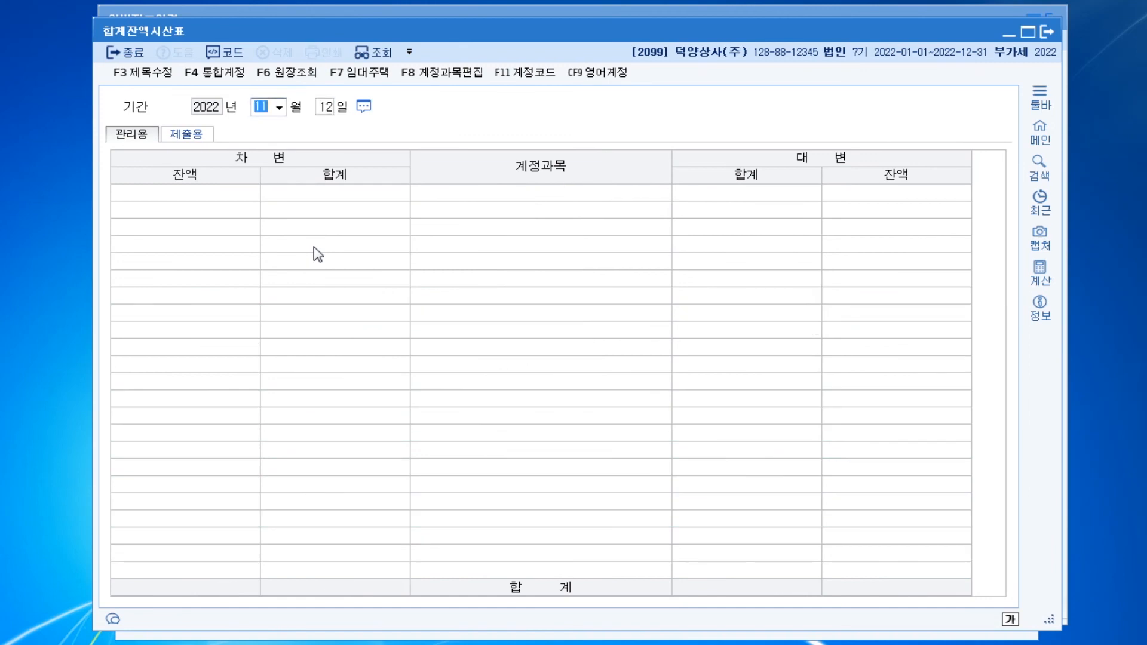
text(01)
key(Return)
key(Return)
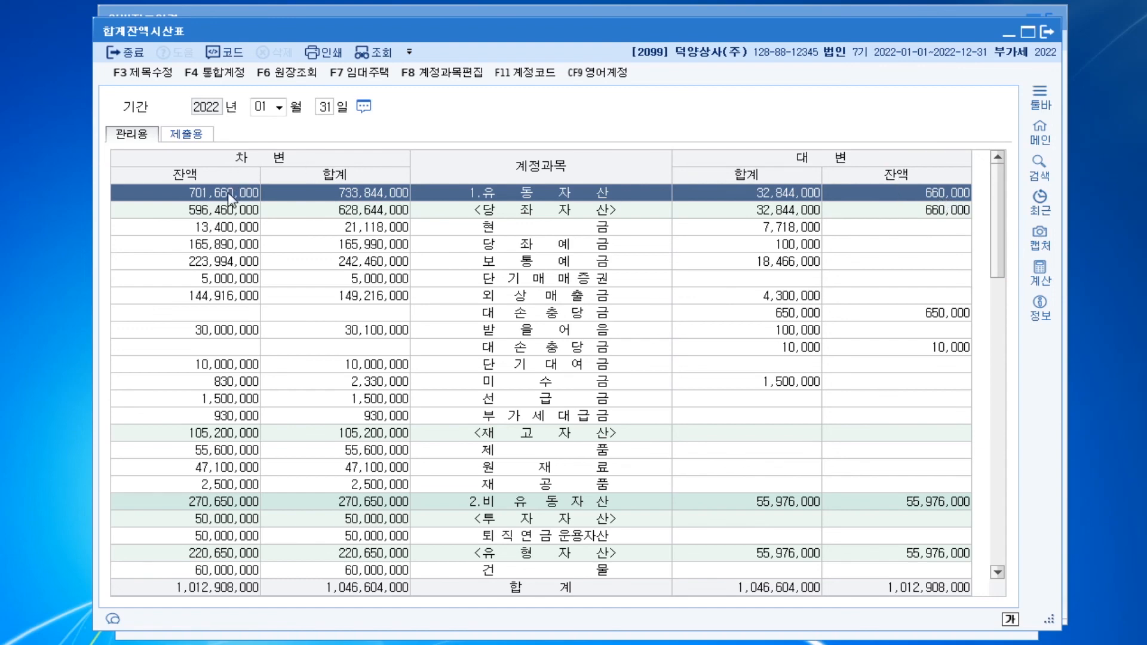
Check the credit balance of 유동부채 and the credit balance of 유동자산 in the trial balance
scroll(688, 472, down, 8)
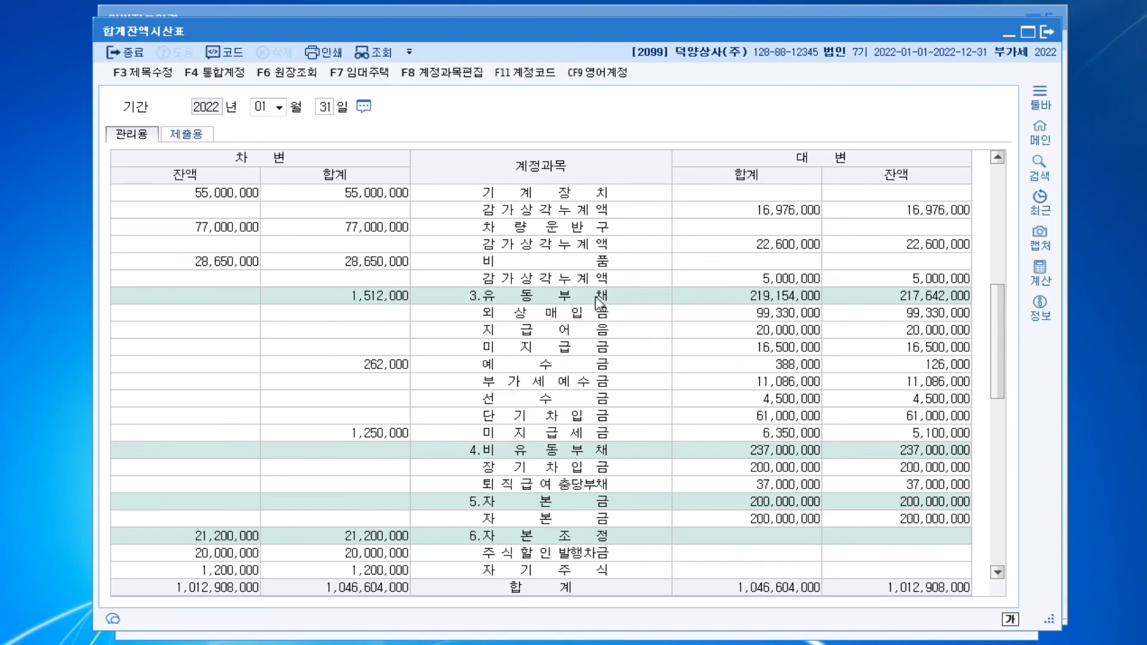
click(621, 300)
click(937, 299)
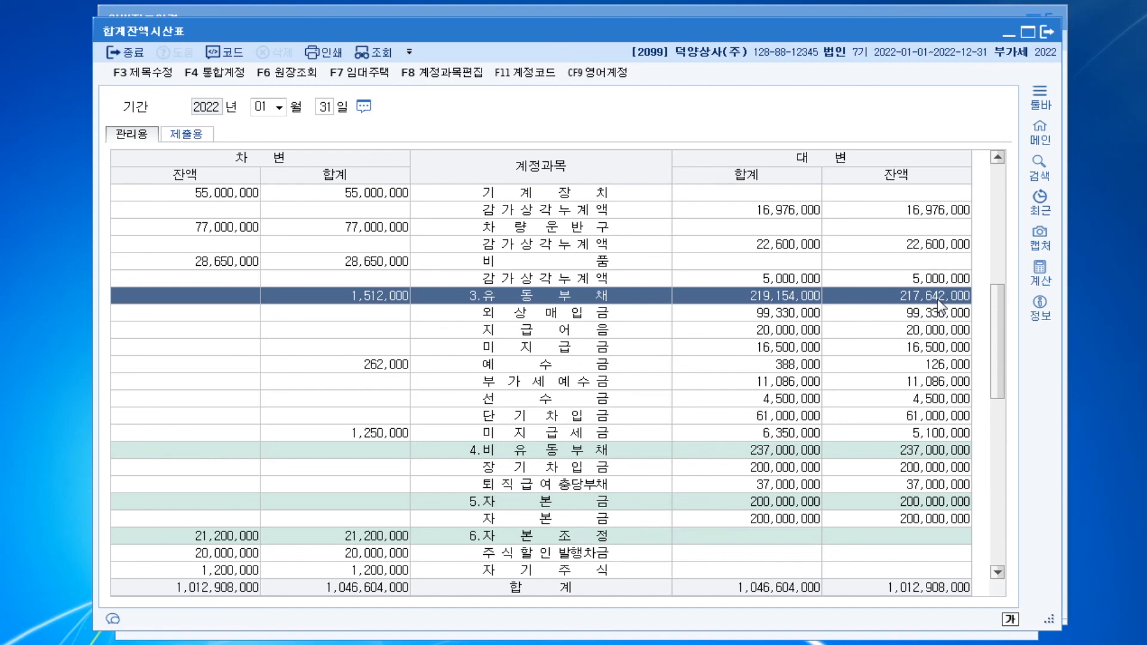
scroll(877, 286, up, 8)
click(950, 197)
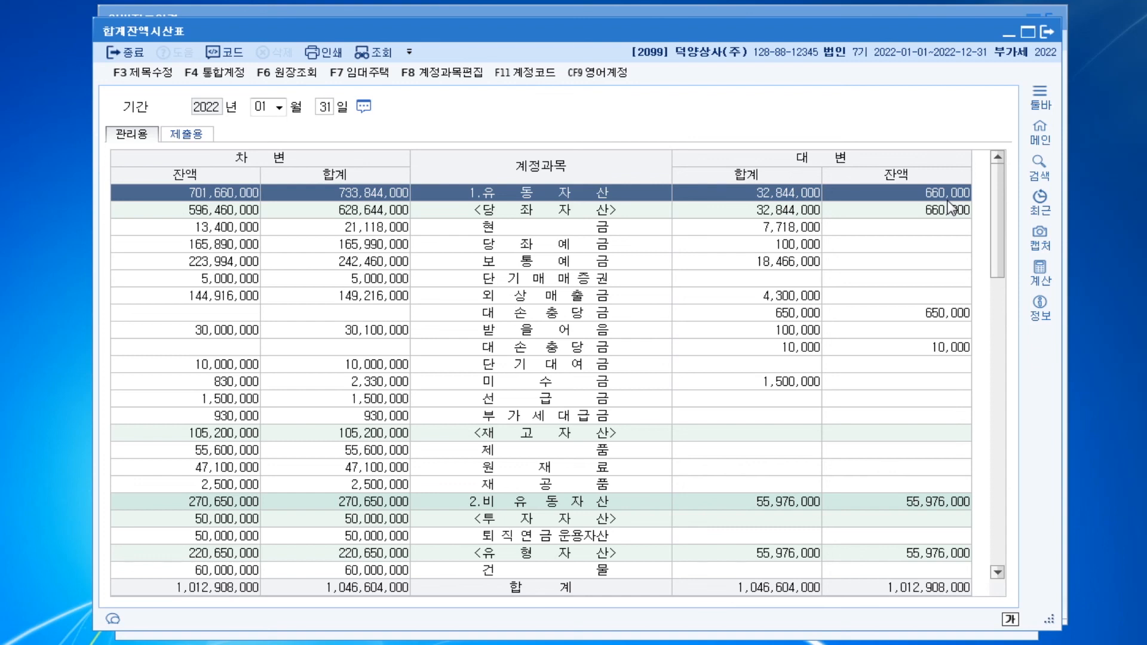
Open the 부가가치세신고서 for 1 April to 30 June 2022 and bring the whole return into view
key(ctrl+f)
text(ㅂㄱㄱ)
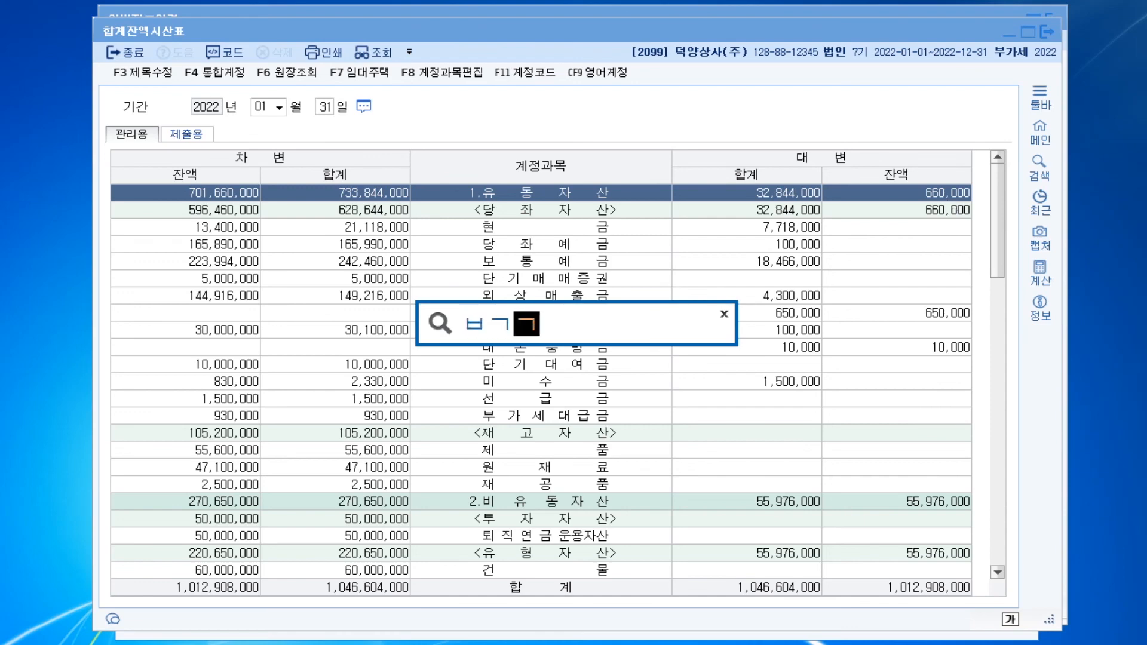
key(Return)
key(Return)
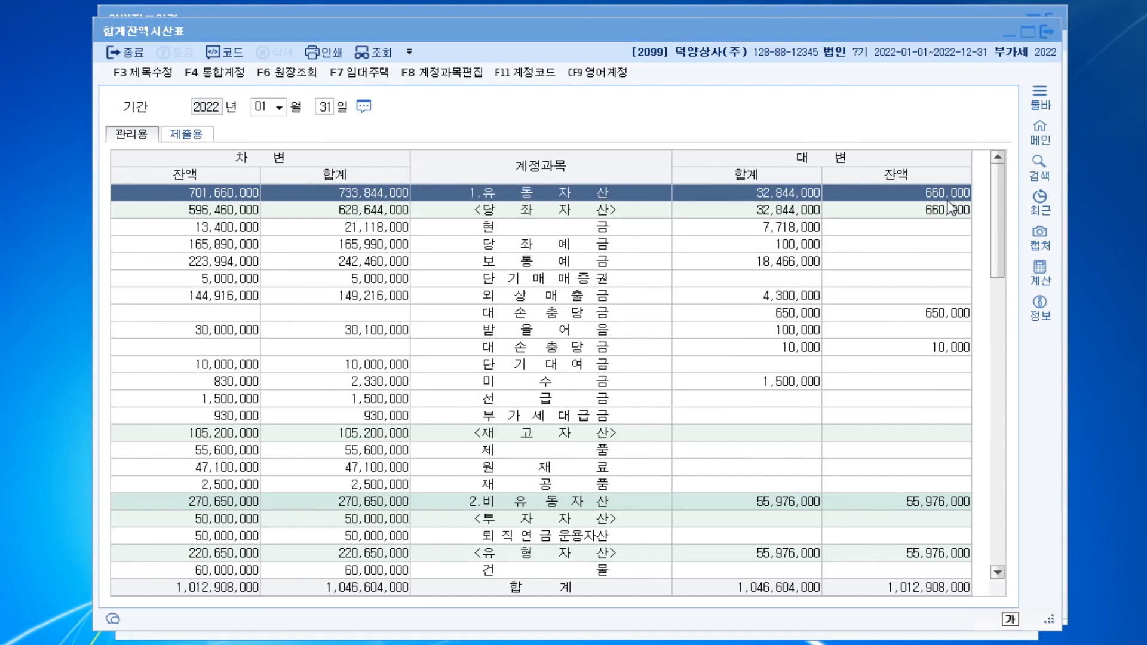
text(4)
key(Return)
text(6)
key(Return)
key(Return)
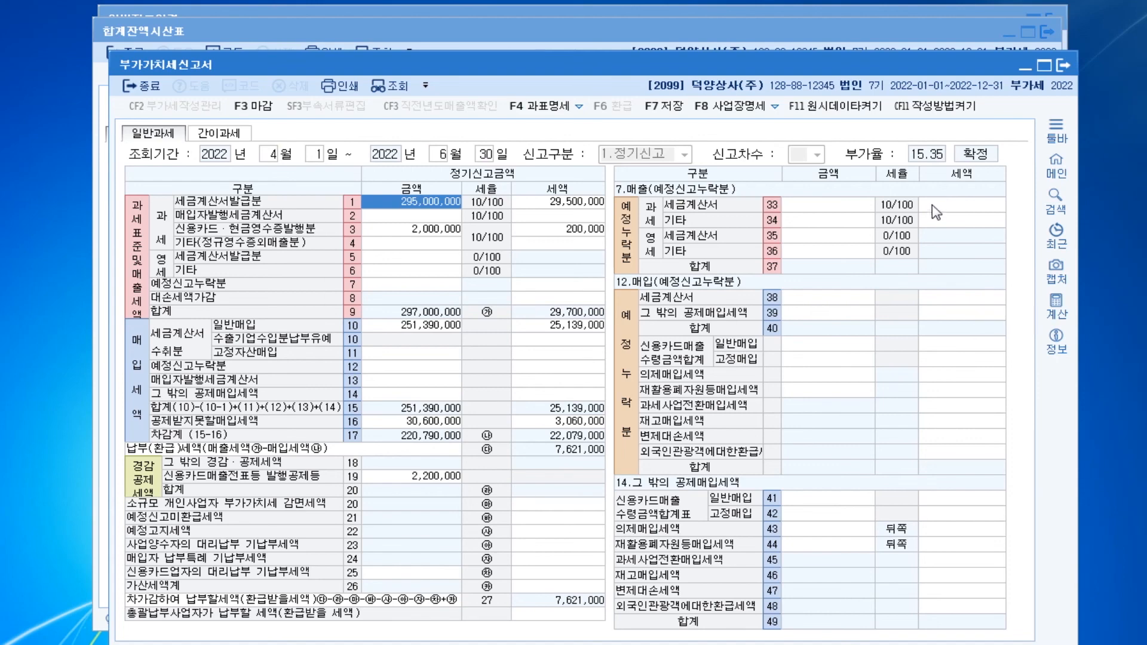
drag(643, 61, 644, 19)
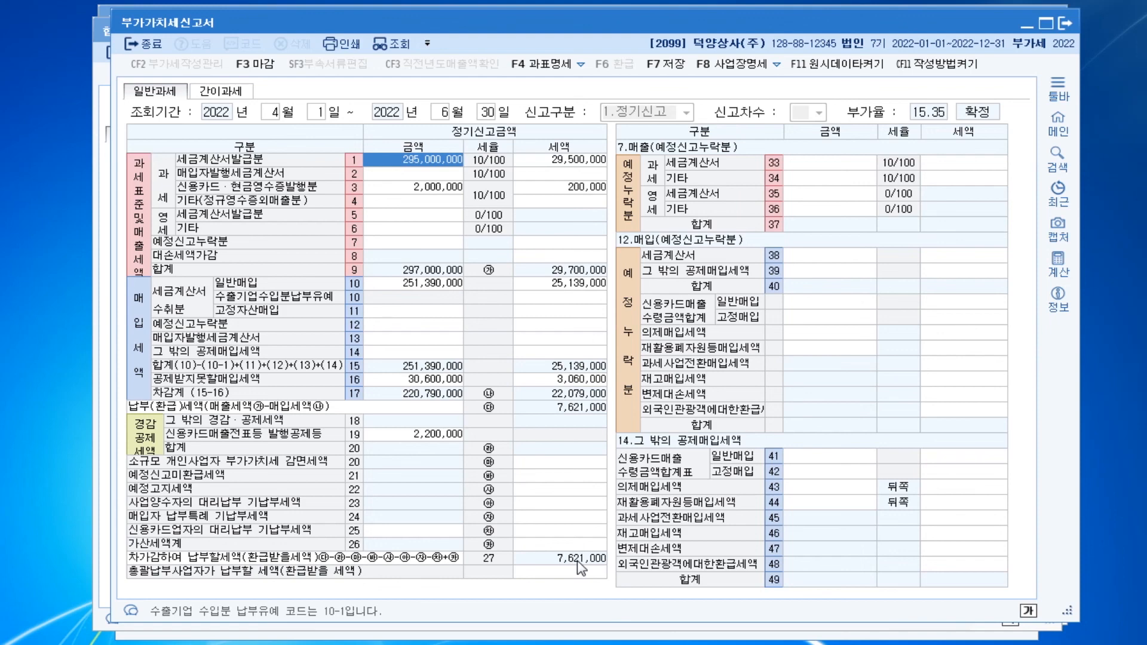
Open the 거래처원장 and set its period to 1 January through 31 May 2022
key(ctrl+f)
text(ㄱㄹㅊ)
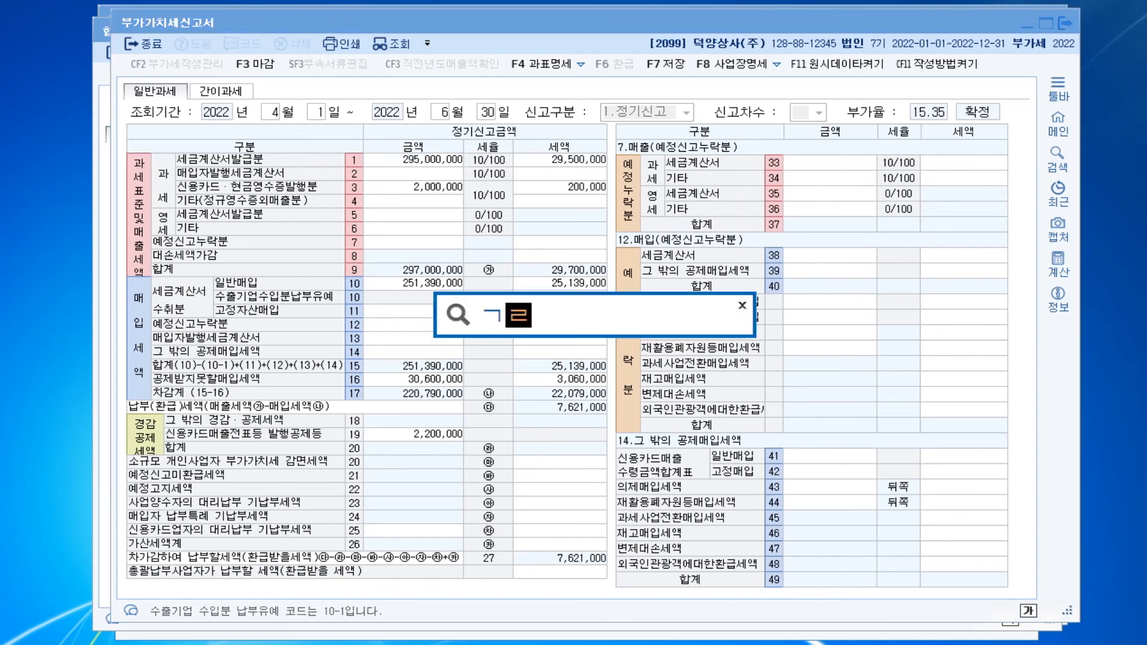
key(Return)
key(Down)
key(Down)
key(Return)
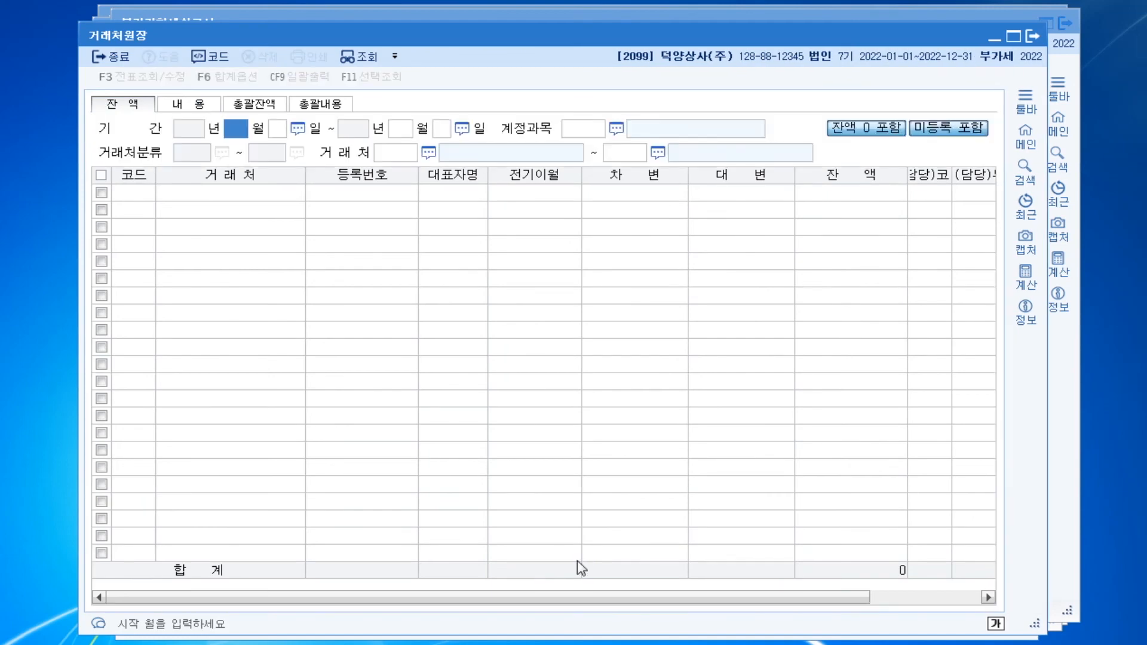
key(Return)
key(Return)
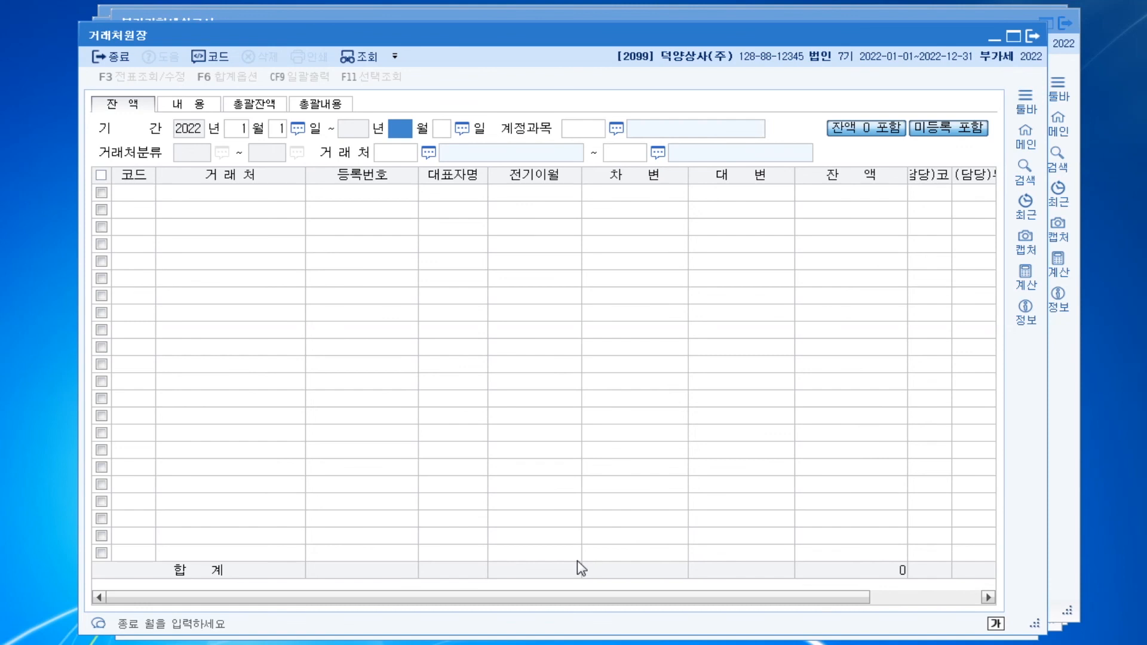
text(5)
key(Return)
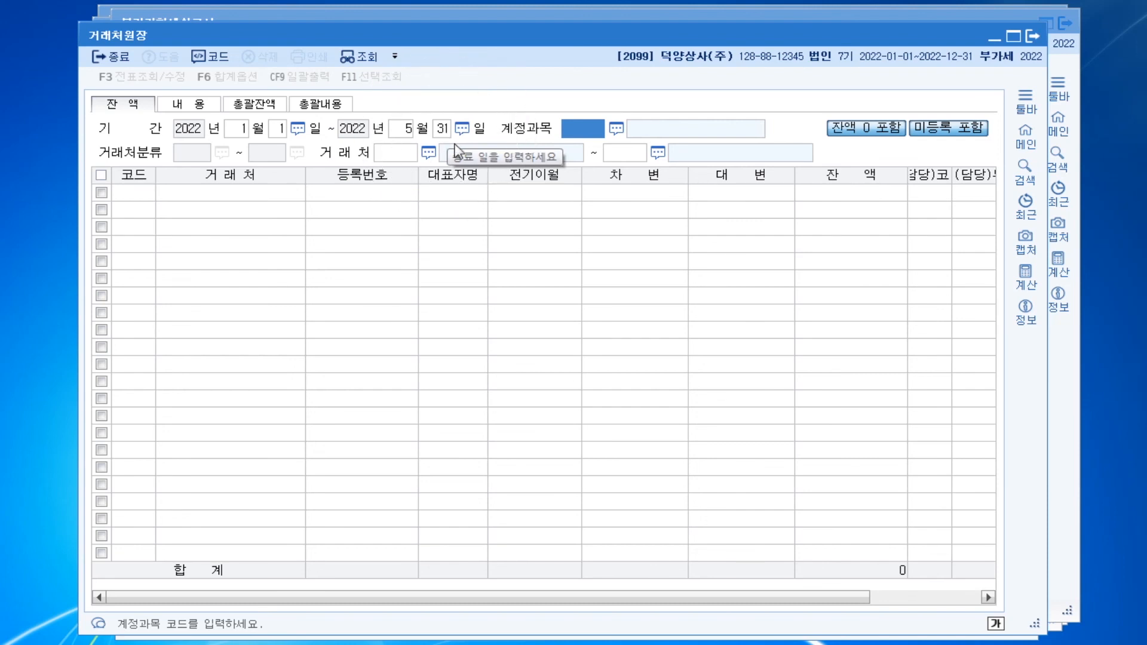
Query account 0251 외상매입금 for only trading partner 00132 (주)세무가구 and check its balance
text(0251)
key(Return)
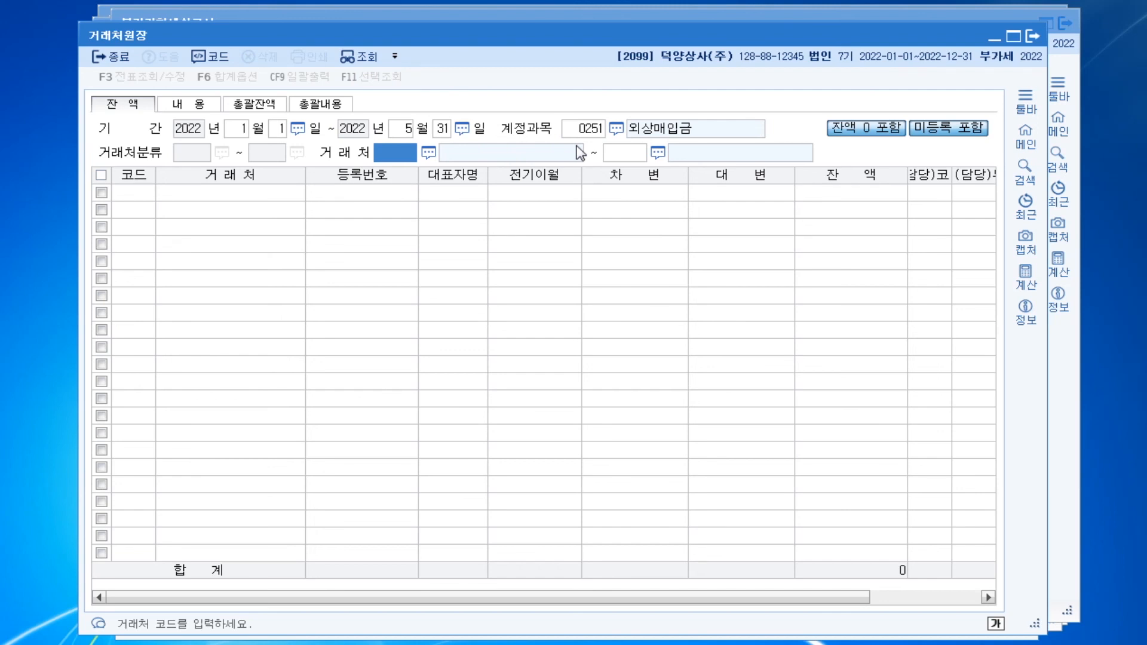
key(F2)
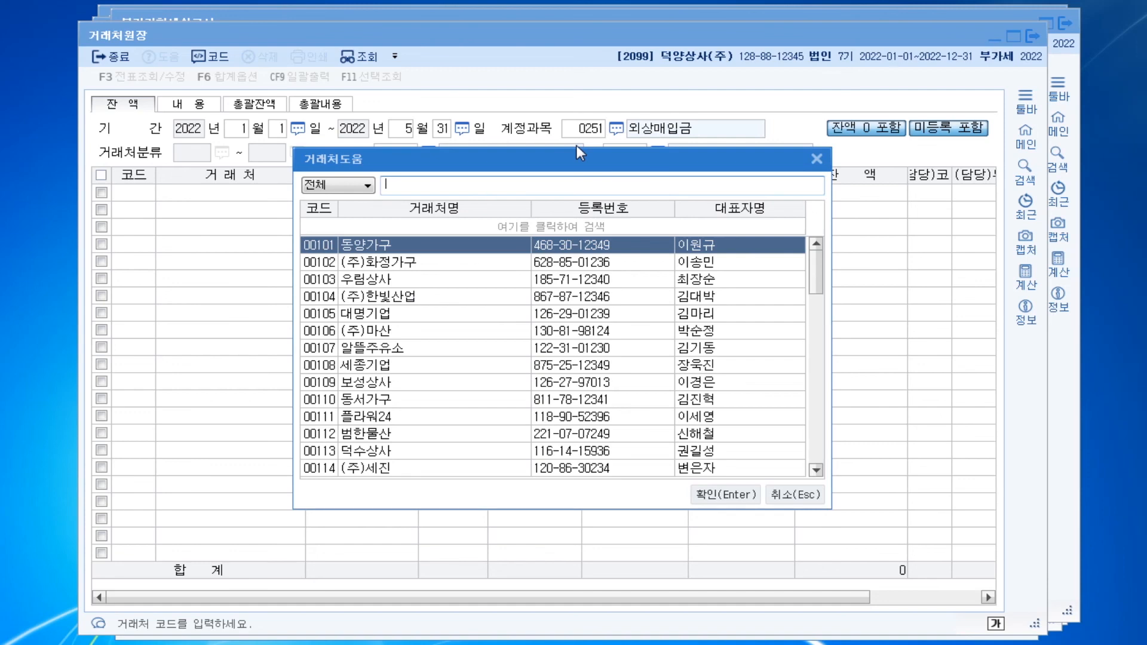
text(세무)
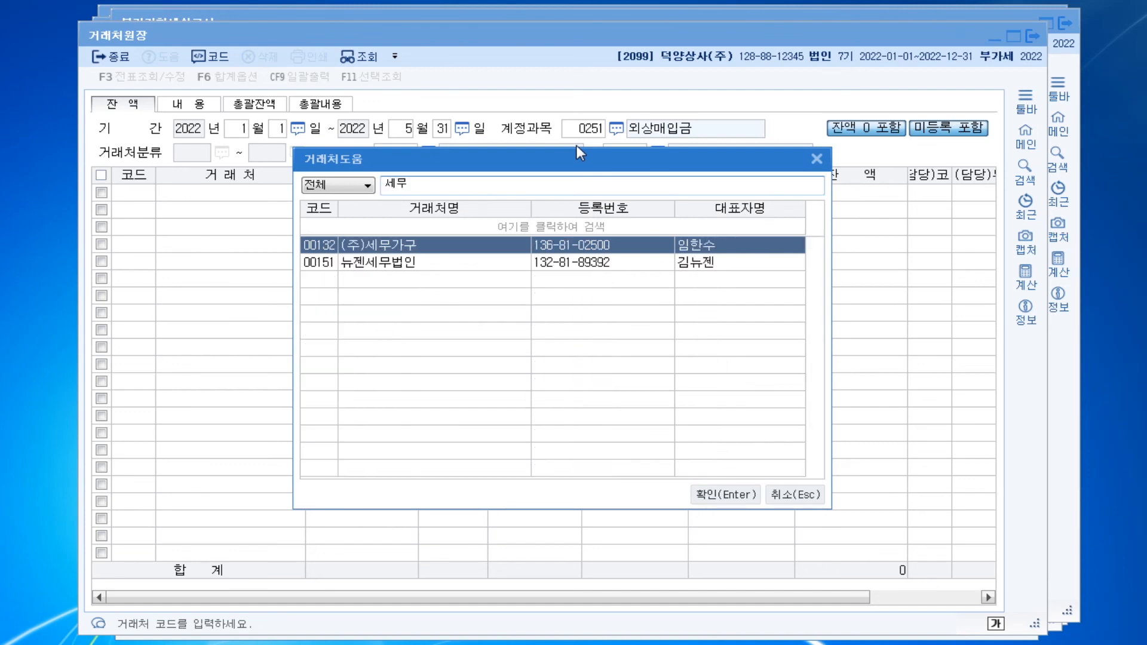
key(Return)
text(133)
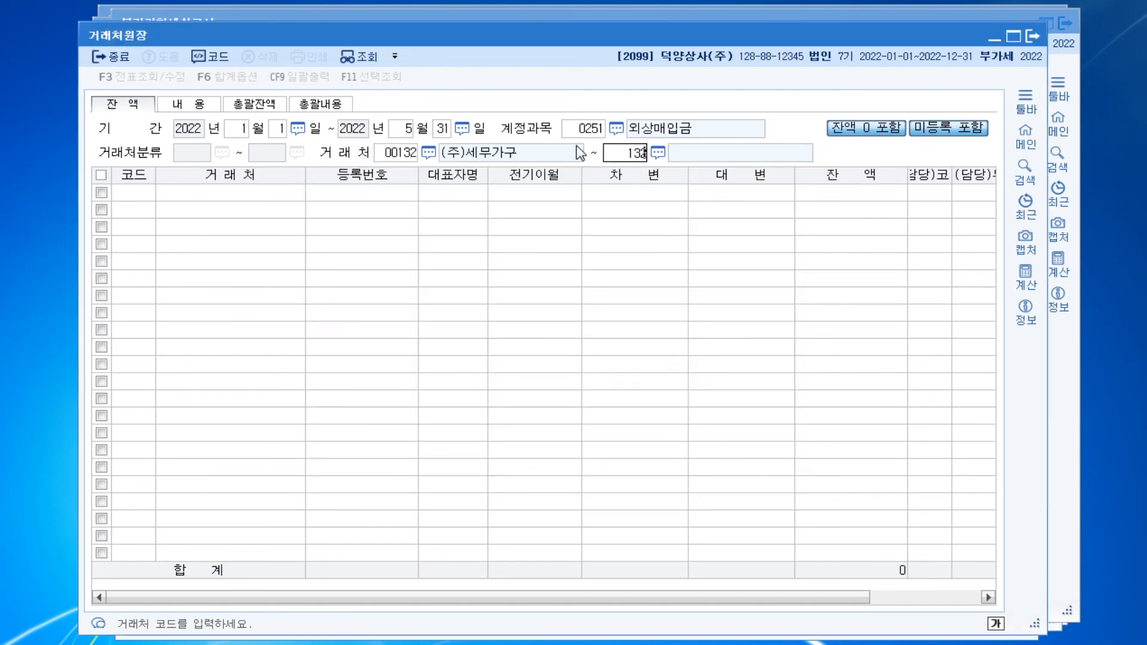
key(Return)
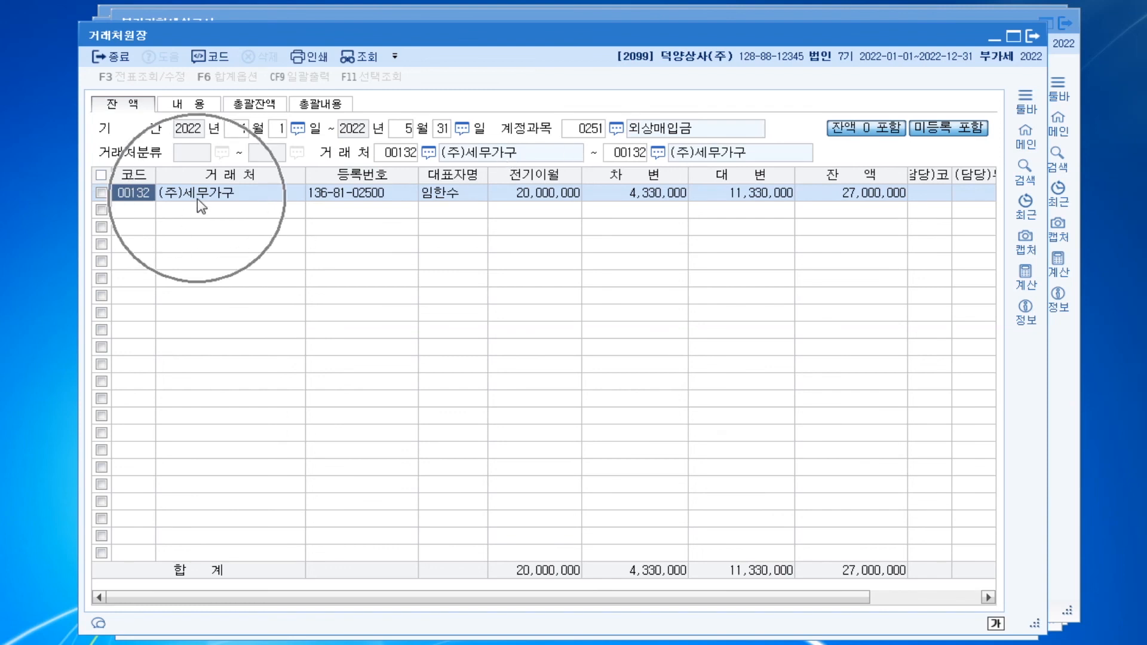
click(877, 200)
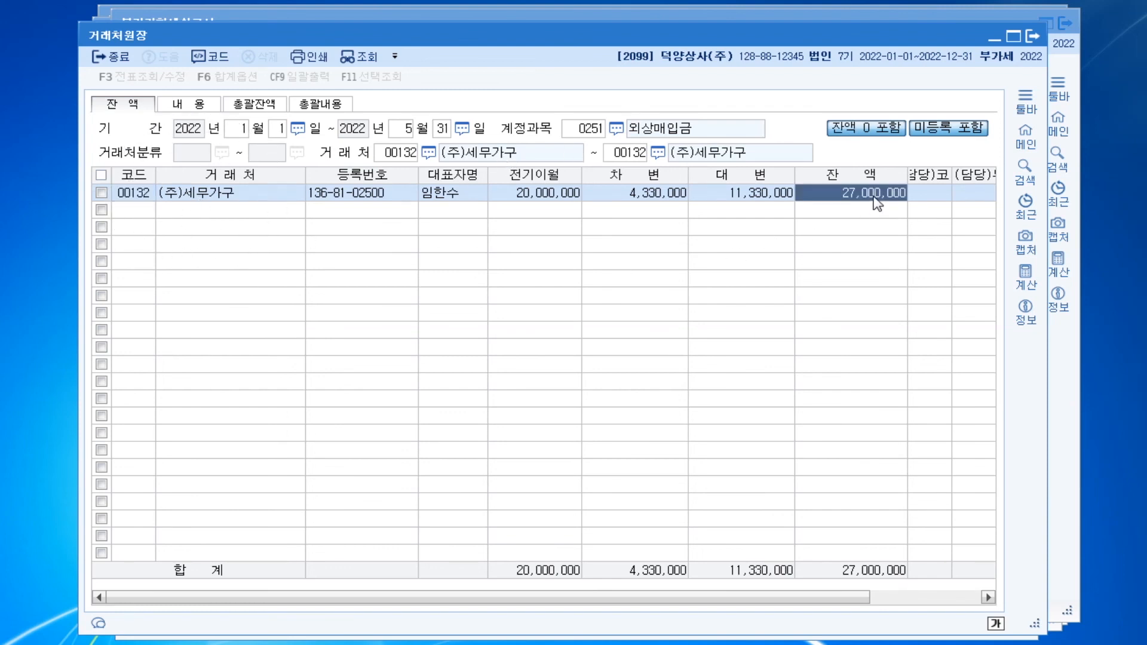